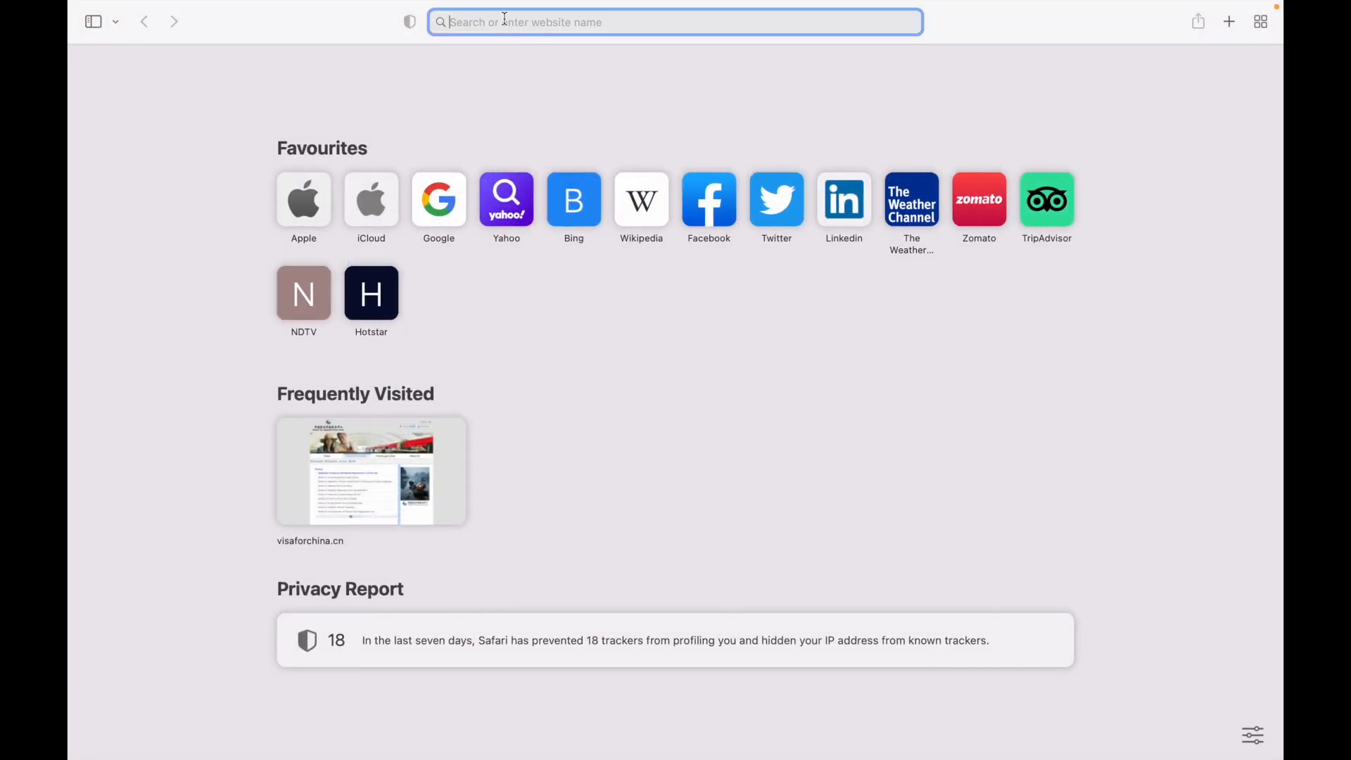
{"action": "type", "text": "vu"}
{"action": "key", "text": "BackSpace"}
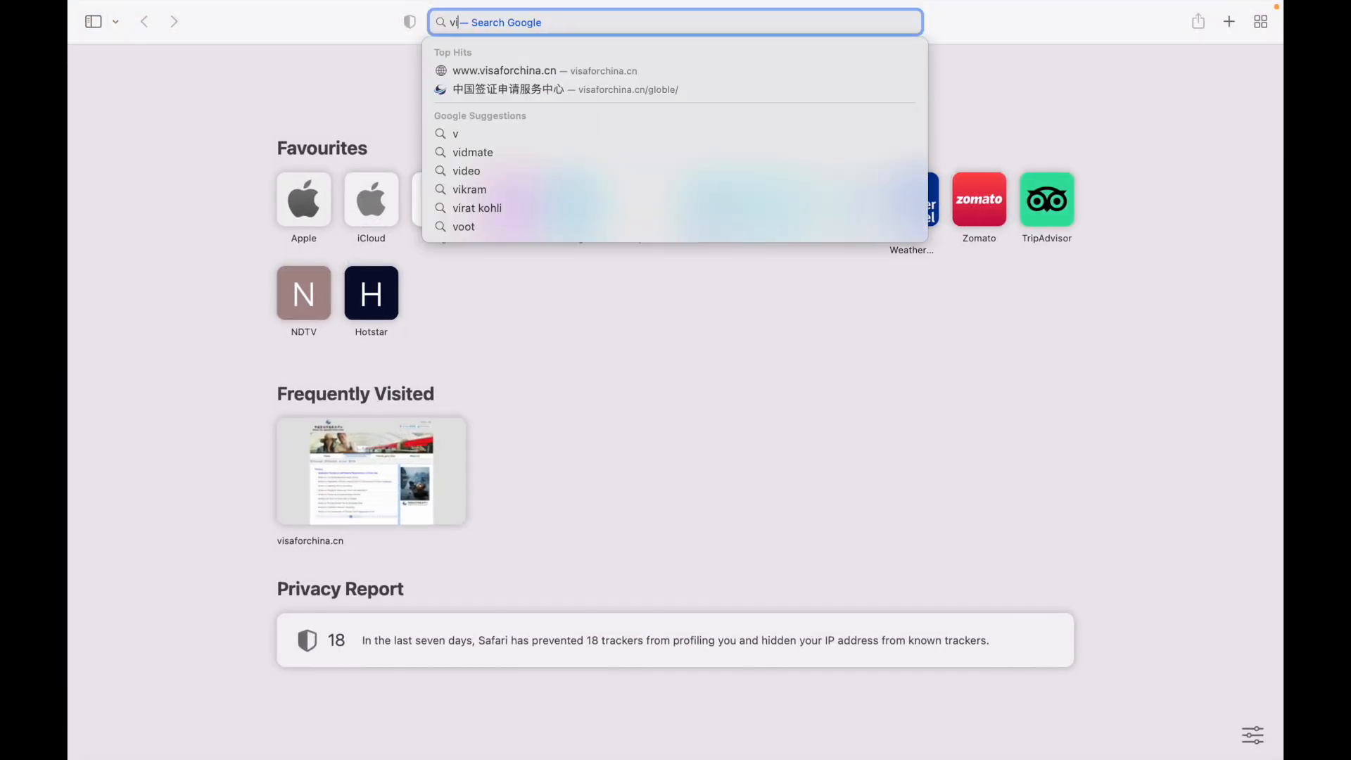
{"action": "type", "text": "isa"}
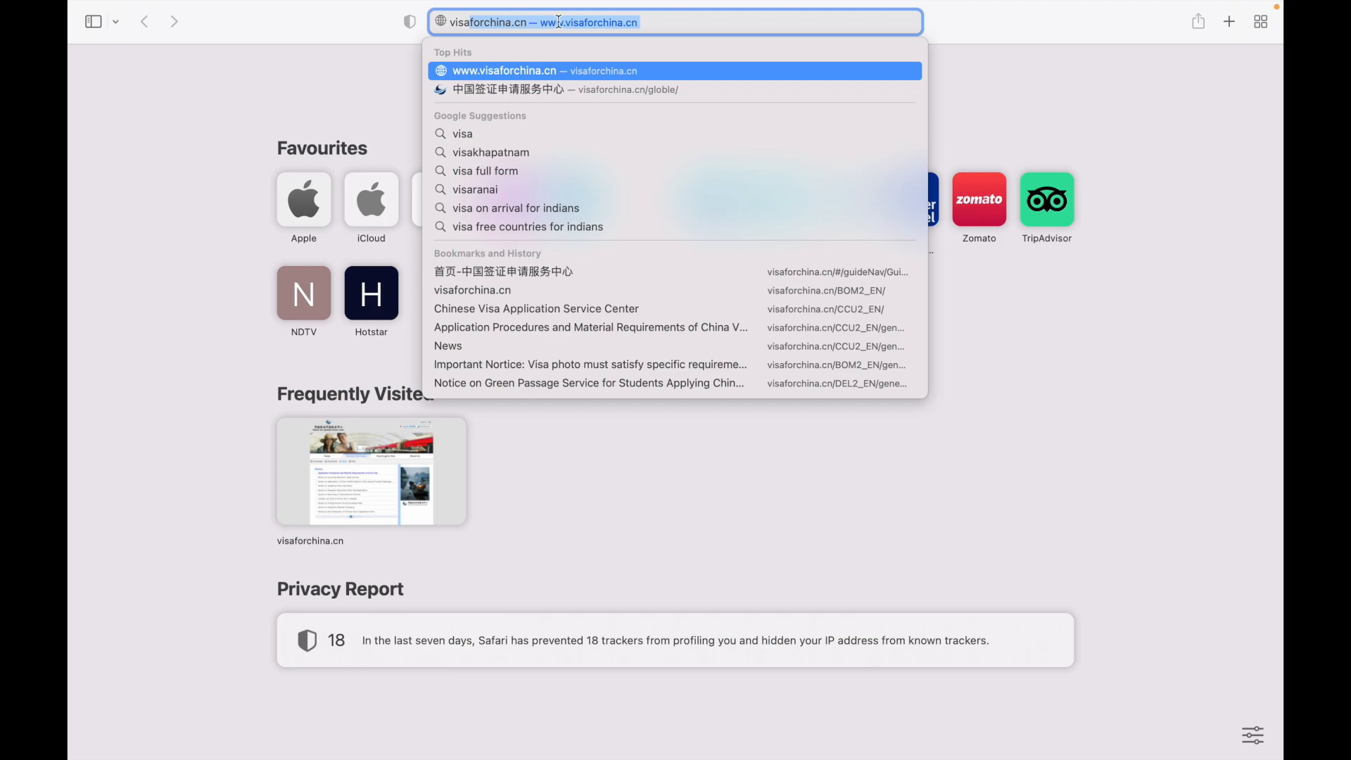
{"action": "left_click", "coordinate": [548, 66]}
Step: Choose the Kolkata centre under India and open the Application Procedures article from its News list
{"action": "mouse_move", "coordinate": [993, 340]}
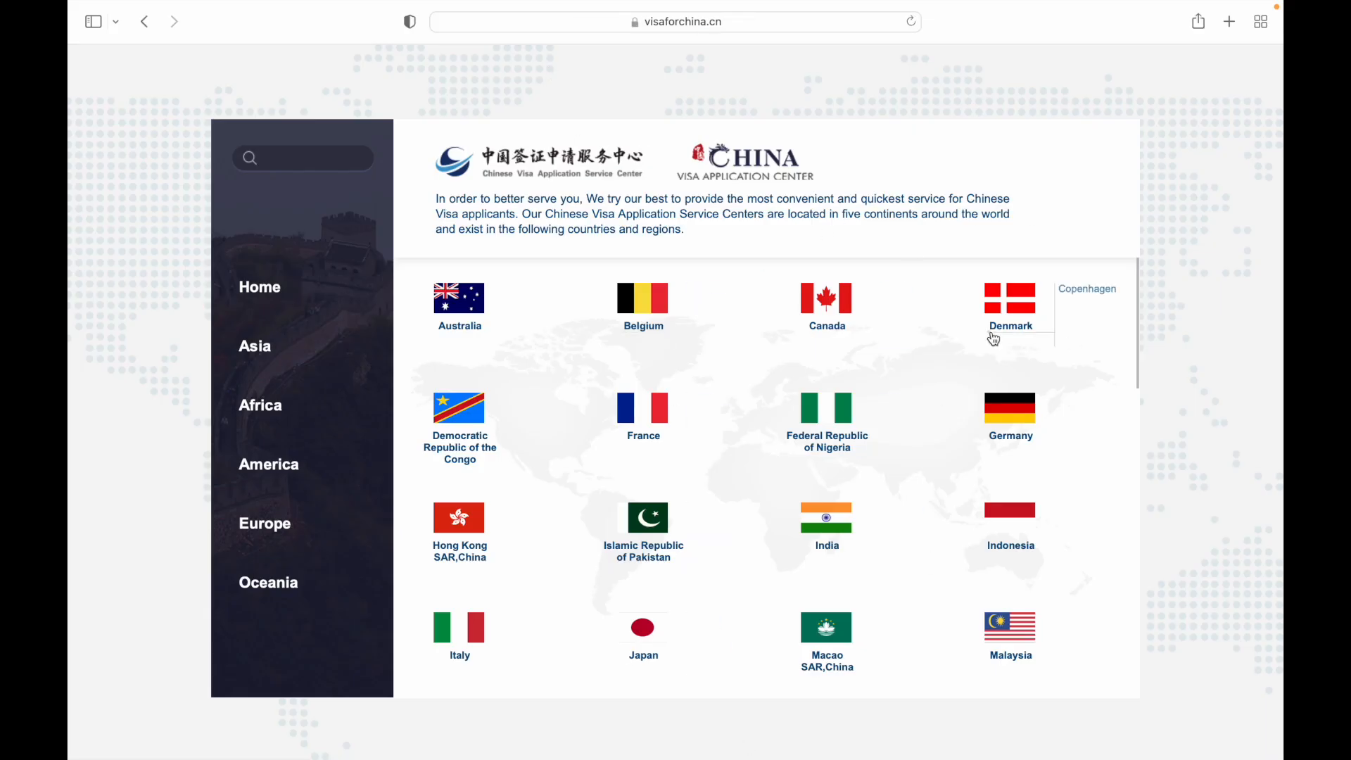
{"action": "mouse_move", "coordinate": [884, 488]}
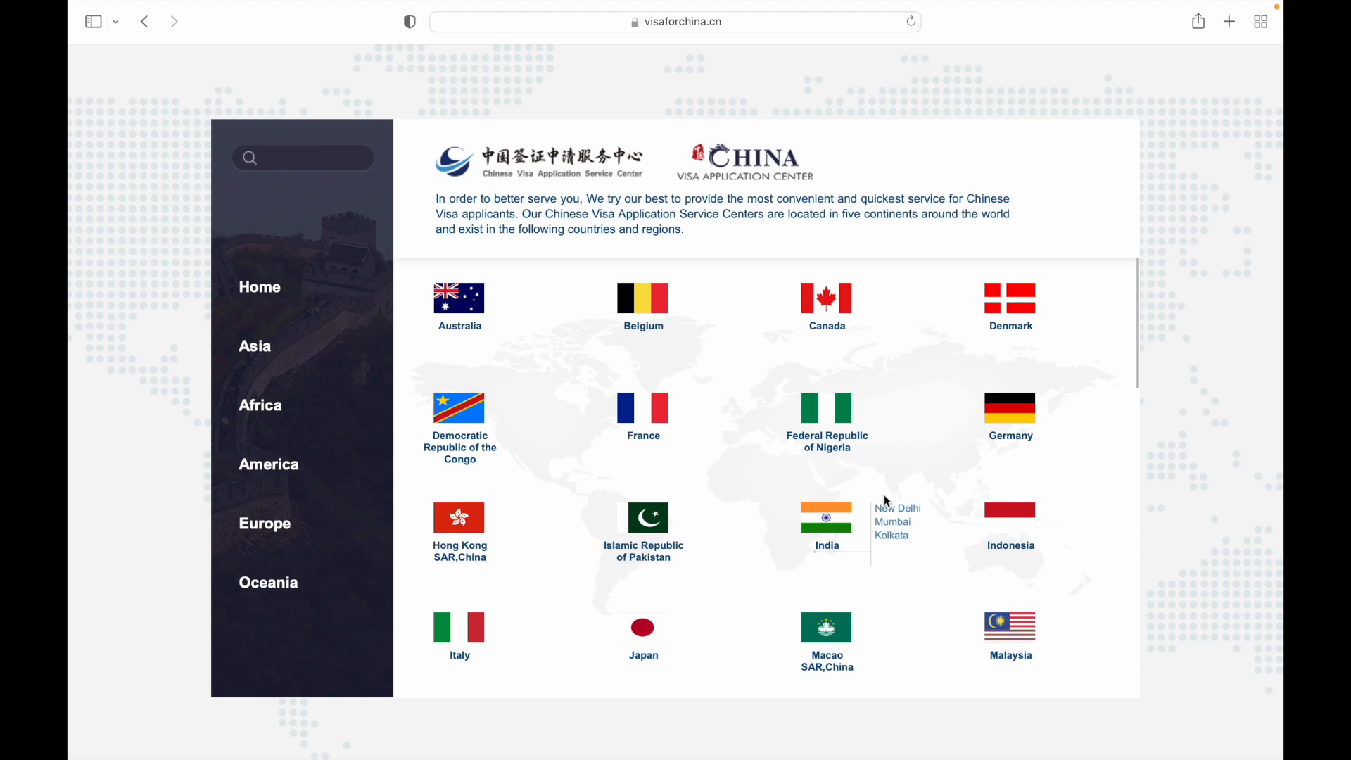
{"action": "left_click", "coordinate": [895, 536]}
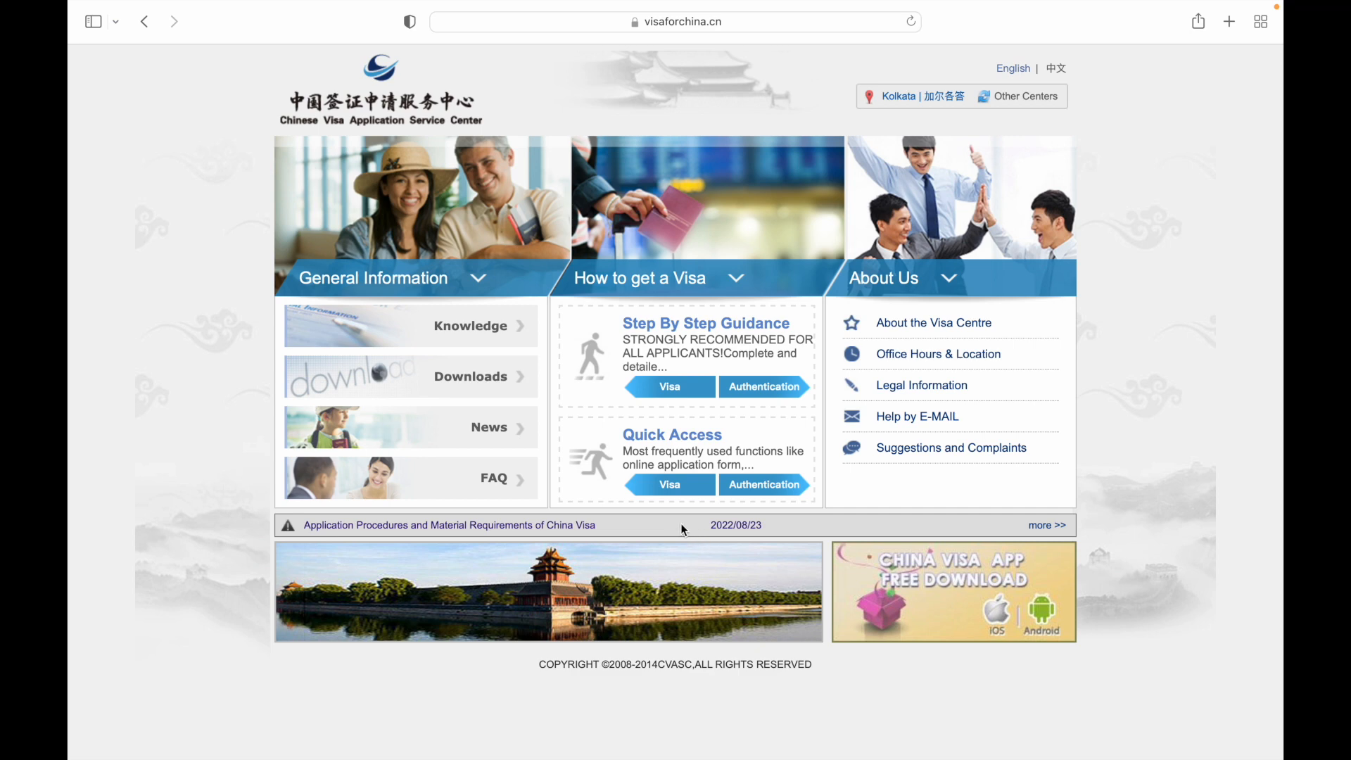
{"action": "left_click", "coordinate": [1040, 527]}
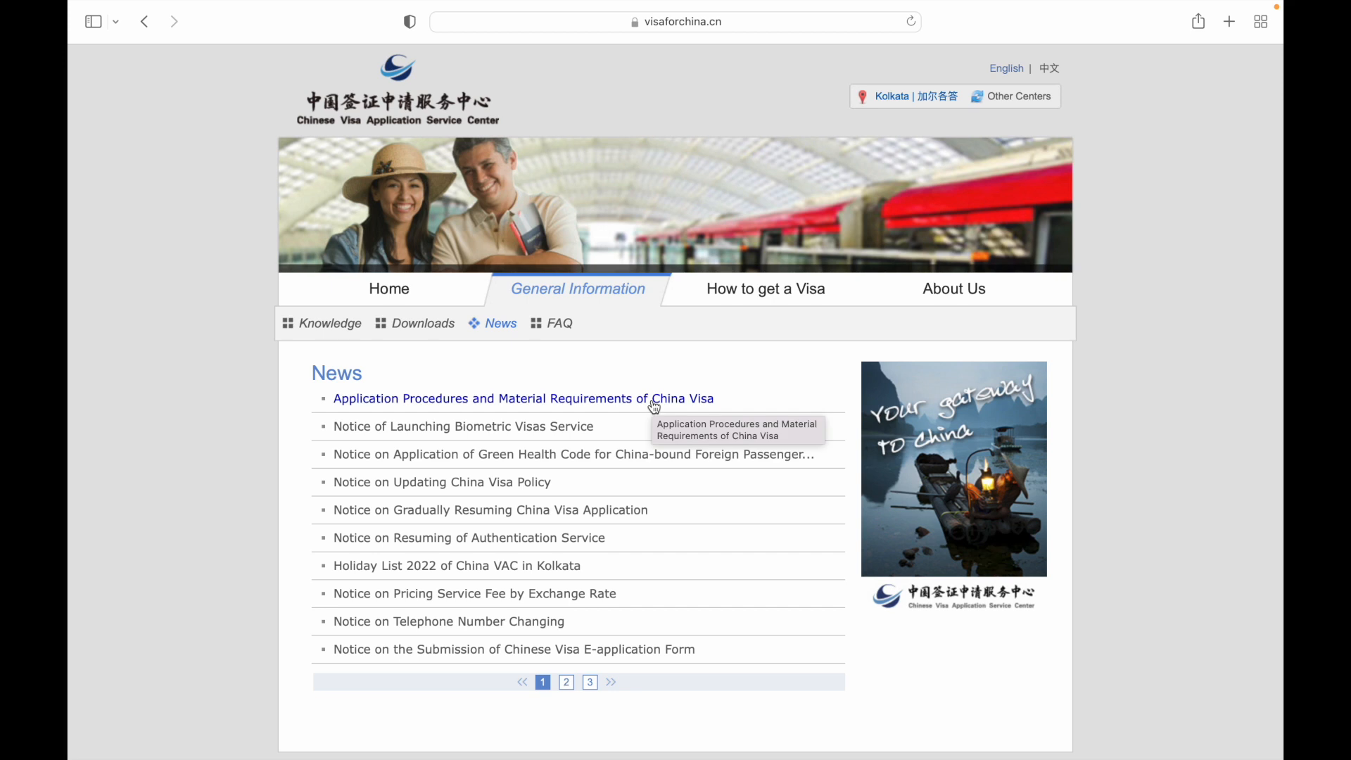
{"action": "left_click", "coordinate": [653, 403]}
Step: Scroll to section V and highlight the states served by the Mumbai and Kolkata centres
{"action": "scroll", "coordinate": [673, 454], "scroll_direction": "down", "scroll_amount": 3}
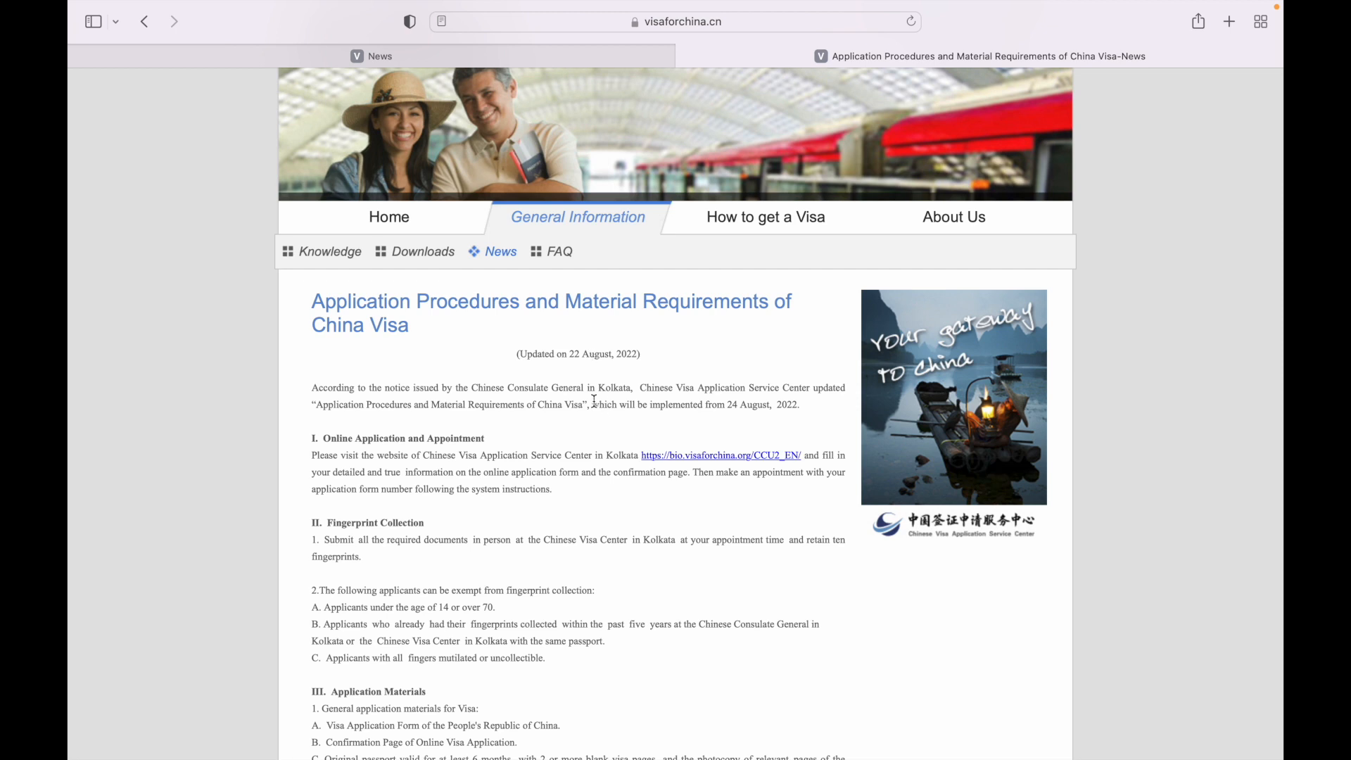
{"action": "scroll", "coordinate": [595, 401], "scroll_direction": "down", "scroll_amount": 4}
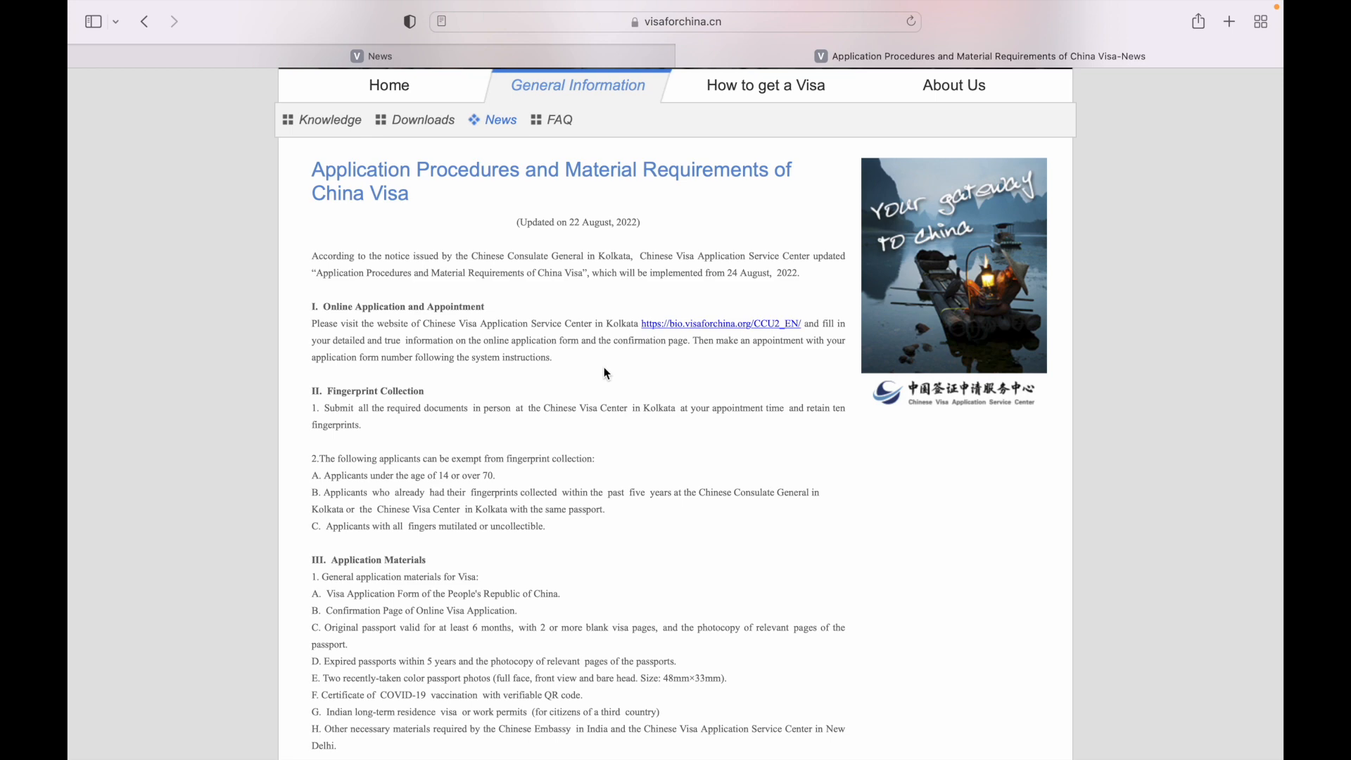
{"action": "scroll", "coordinate": [605, 367], "scroll_direction": "down", "scroll_amount": 6}
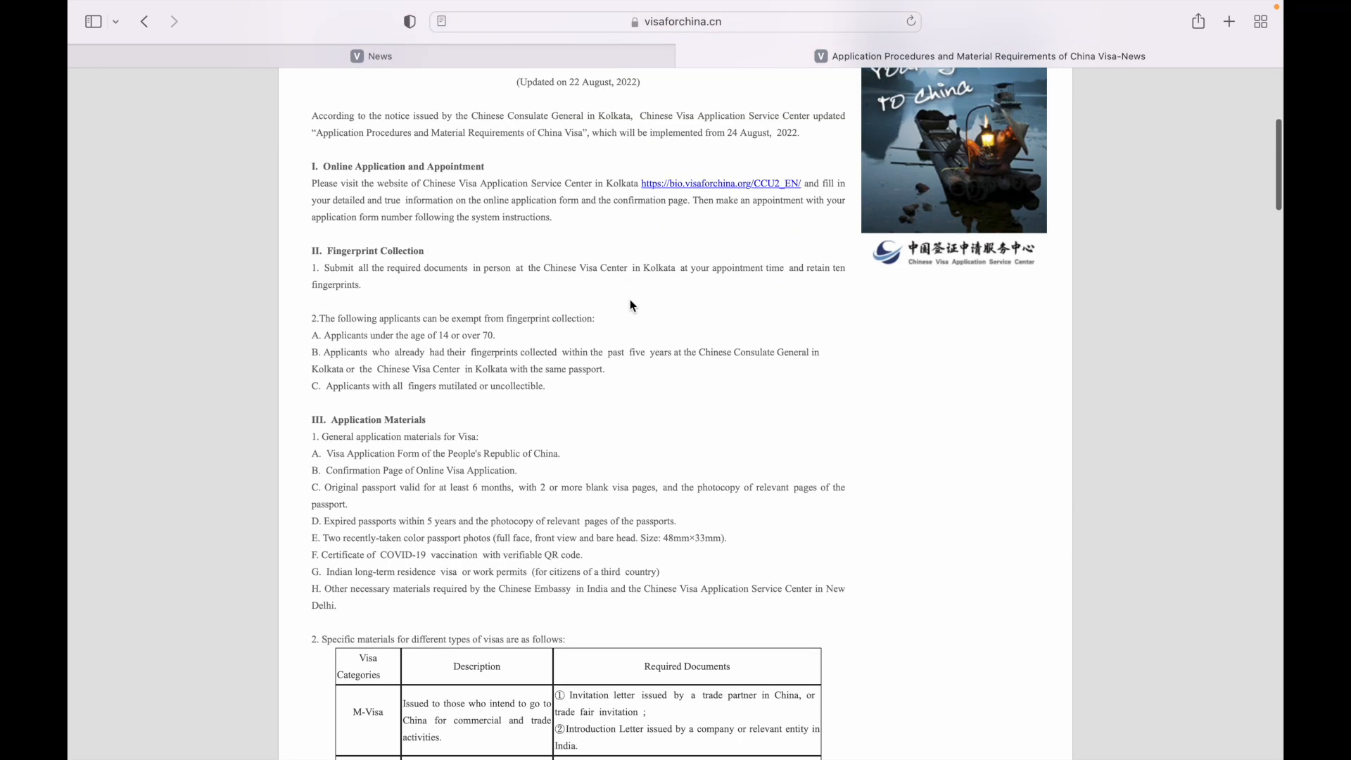
{"action": "scroll", "coordinate": [644, 239], "scroll_direction": "down", "scroll_amount": 3}
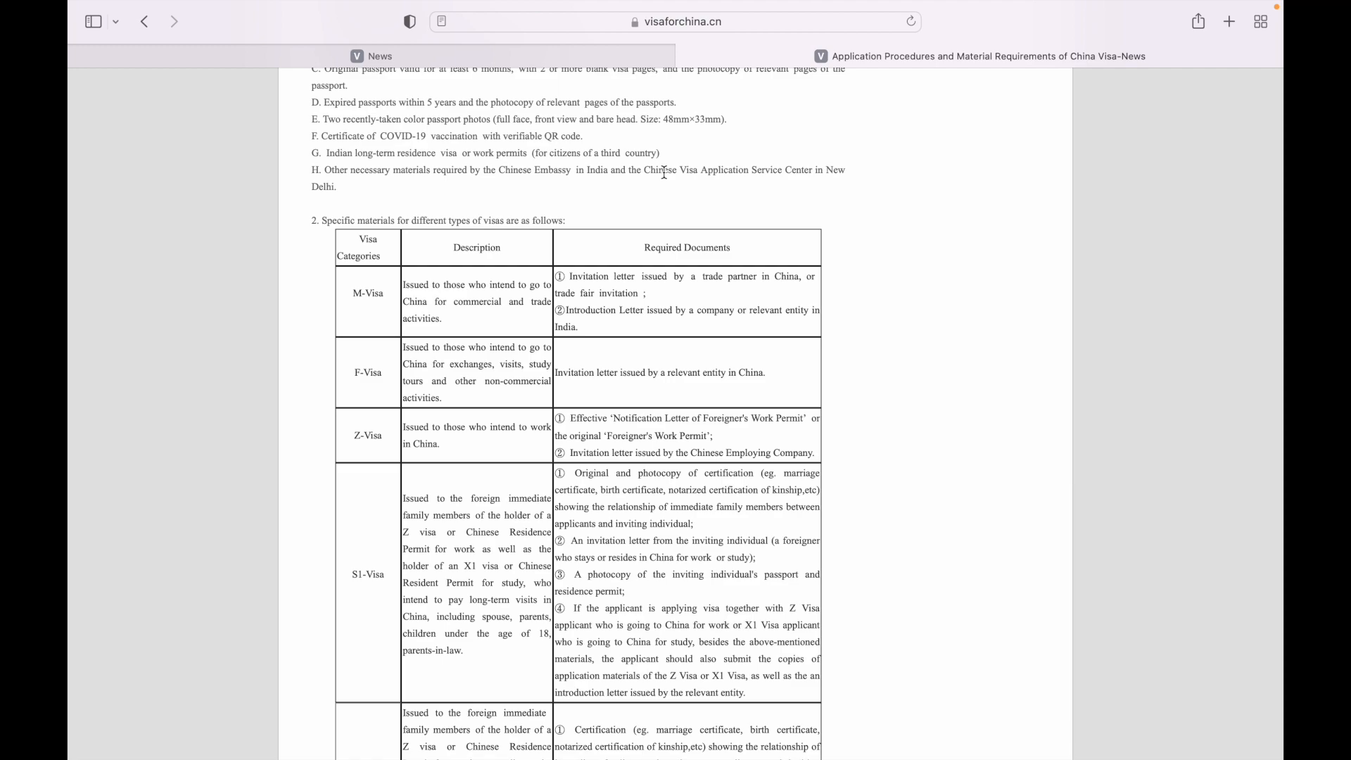
{"action": "scroll", "coordinate": [664, 172], "scroll_direction": "down", "scroll_amount": 20}
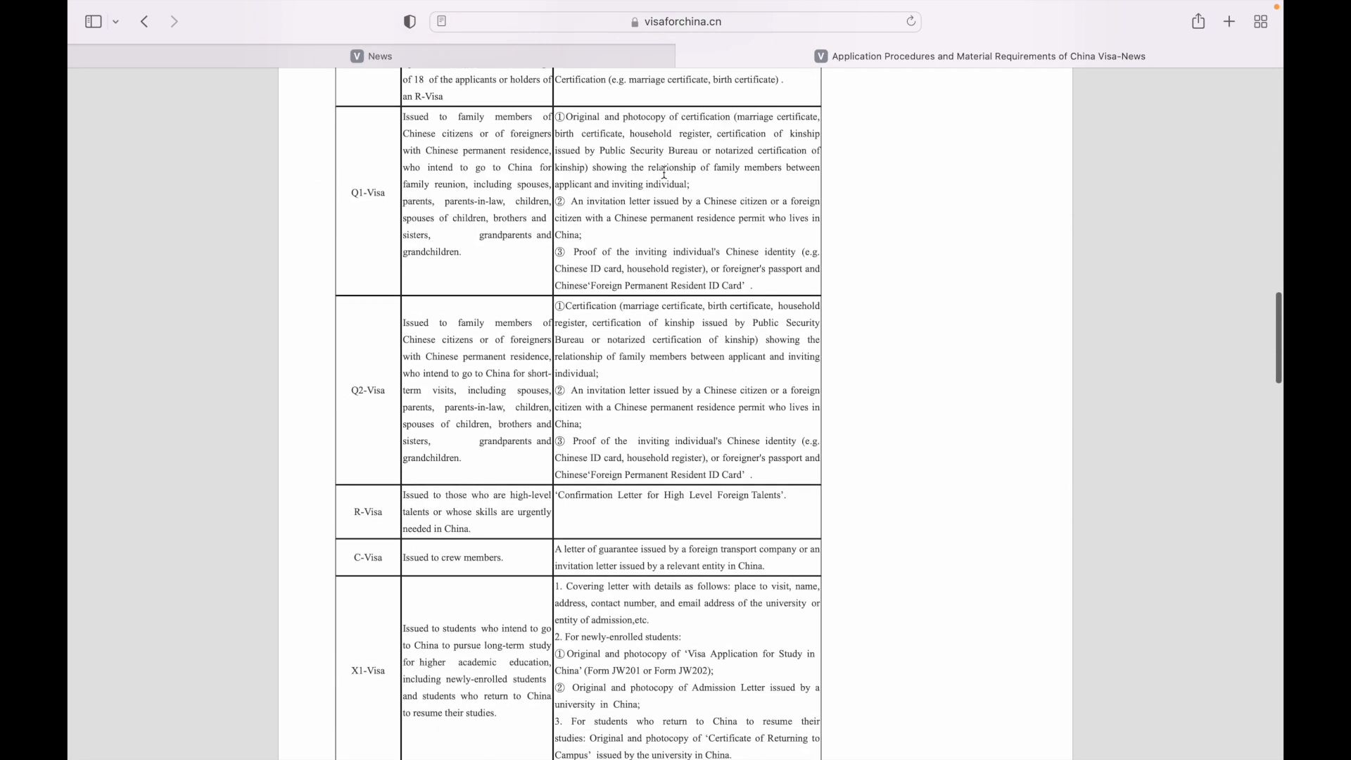
{"action": "scroll", "coordinate": [664, 171], "scroll_direction": "down", "scroll_amount": 5}
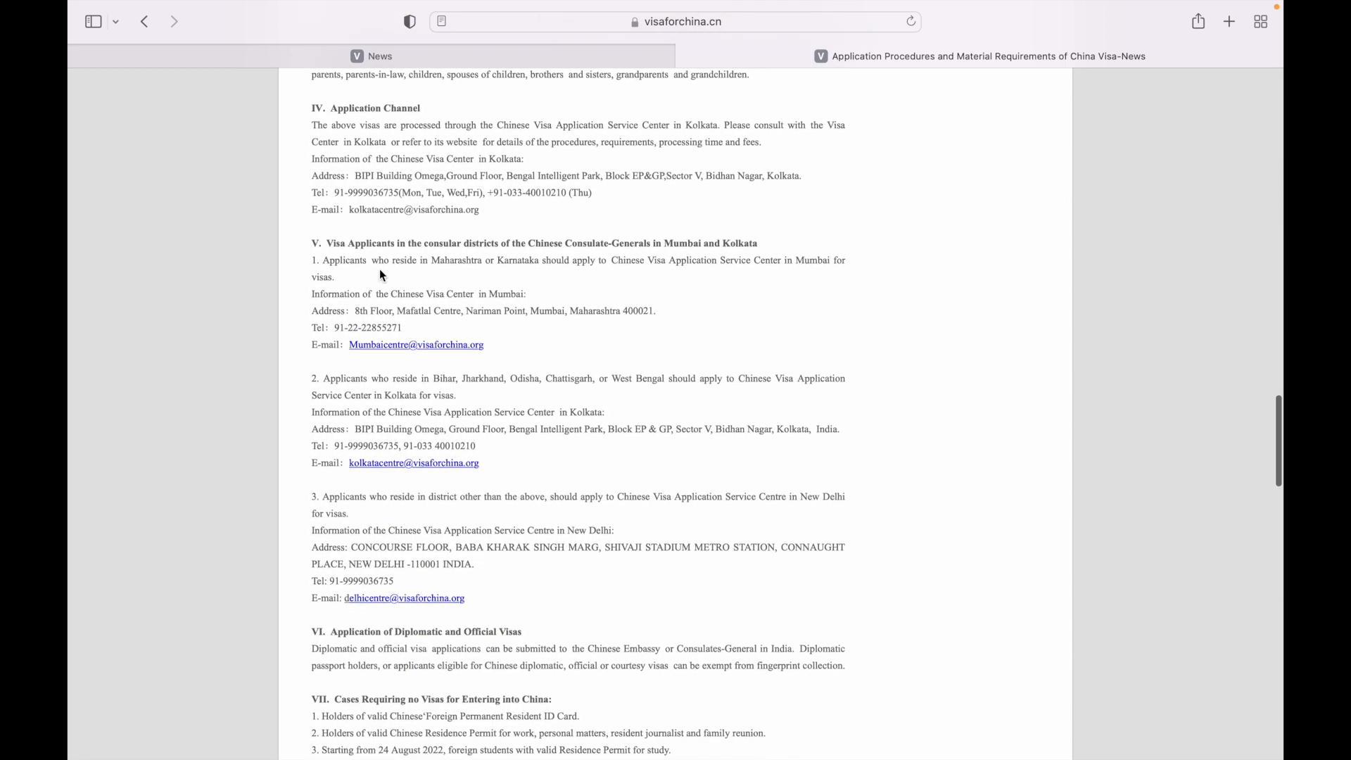
{"action": "left_click_drag", "start_coordinate": [395, 261], "coordinate": [559, 265]}
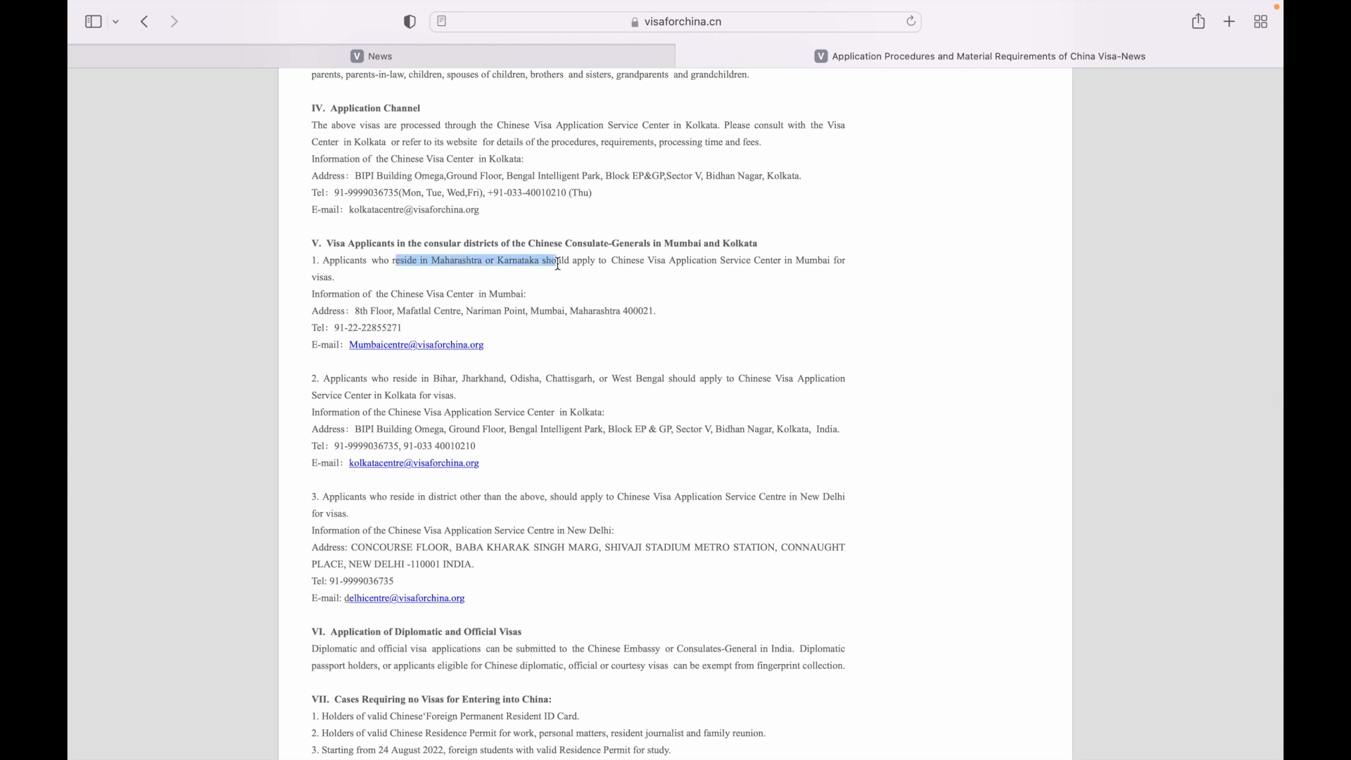
{"action": "left_click_drag", "start_coordinate": [393, 379], "coordinate": [674, 384]}
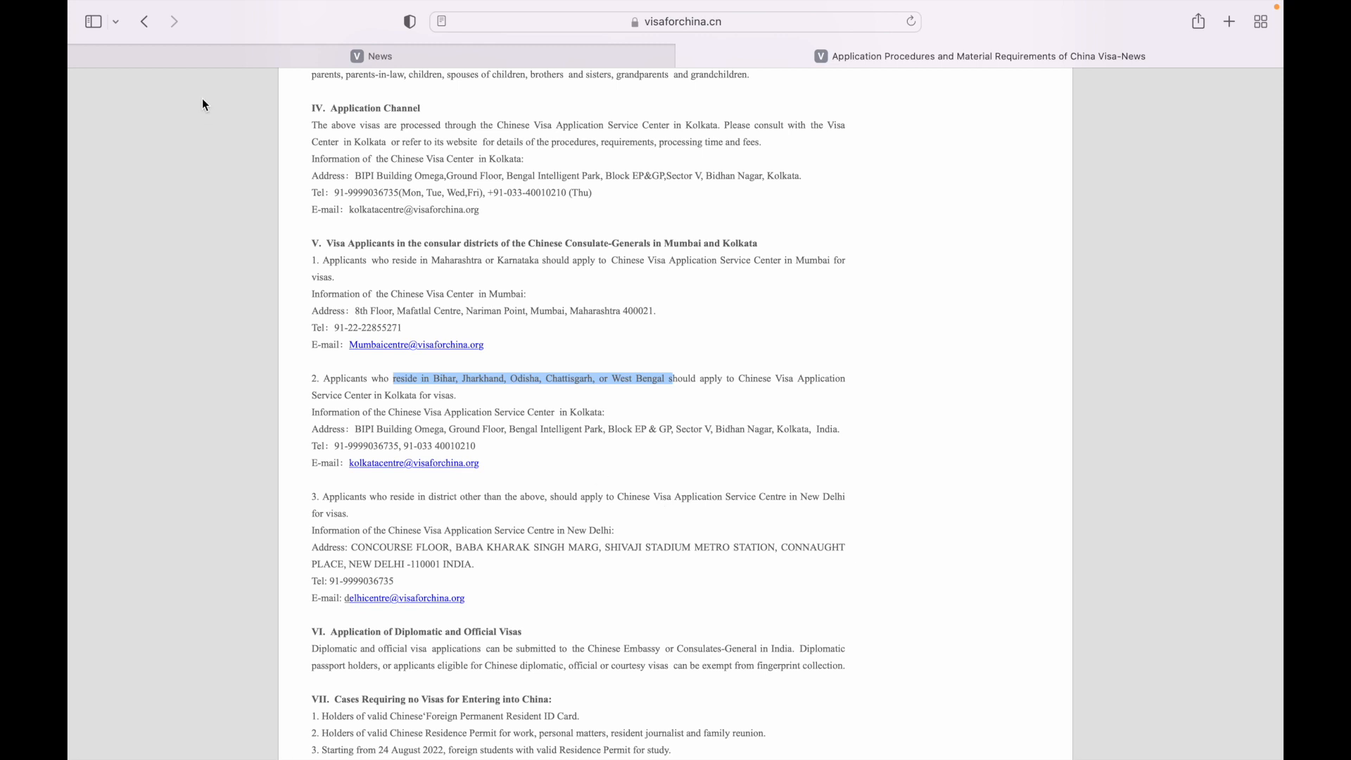
{"action": "left_click", "coordinate": [151, 24]}
Step: Return to the country page and pick the Mumbai visa centre under India
{"action": "left_click", "coordinate": [151, 25]}
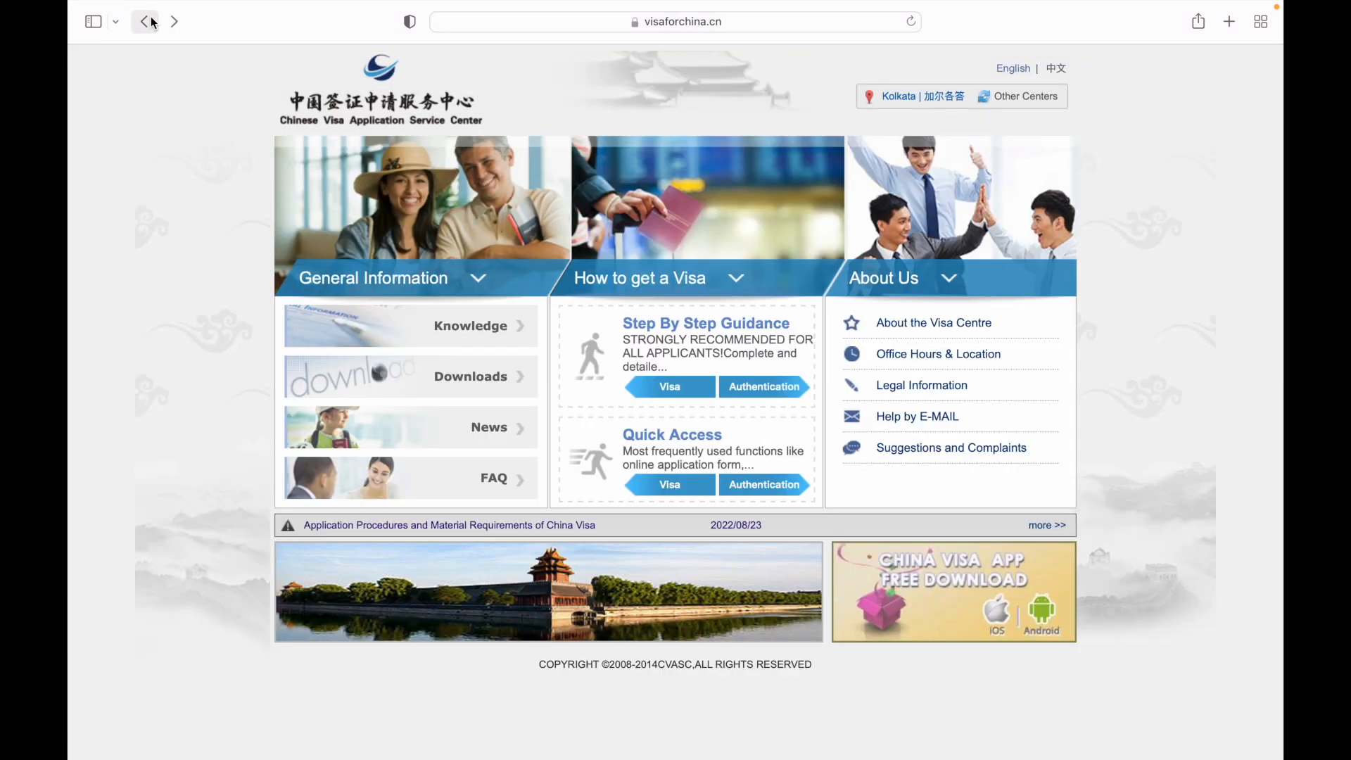
{"action": "left_click", "coordinate": [153, 28]}
{"action": "mouse_move", "coordinate": [870, 515]}
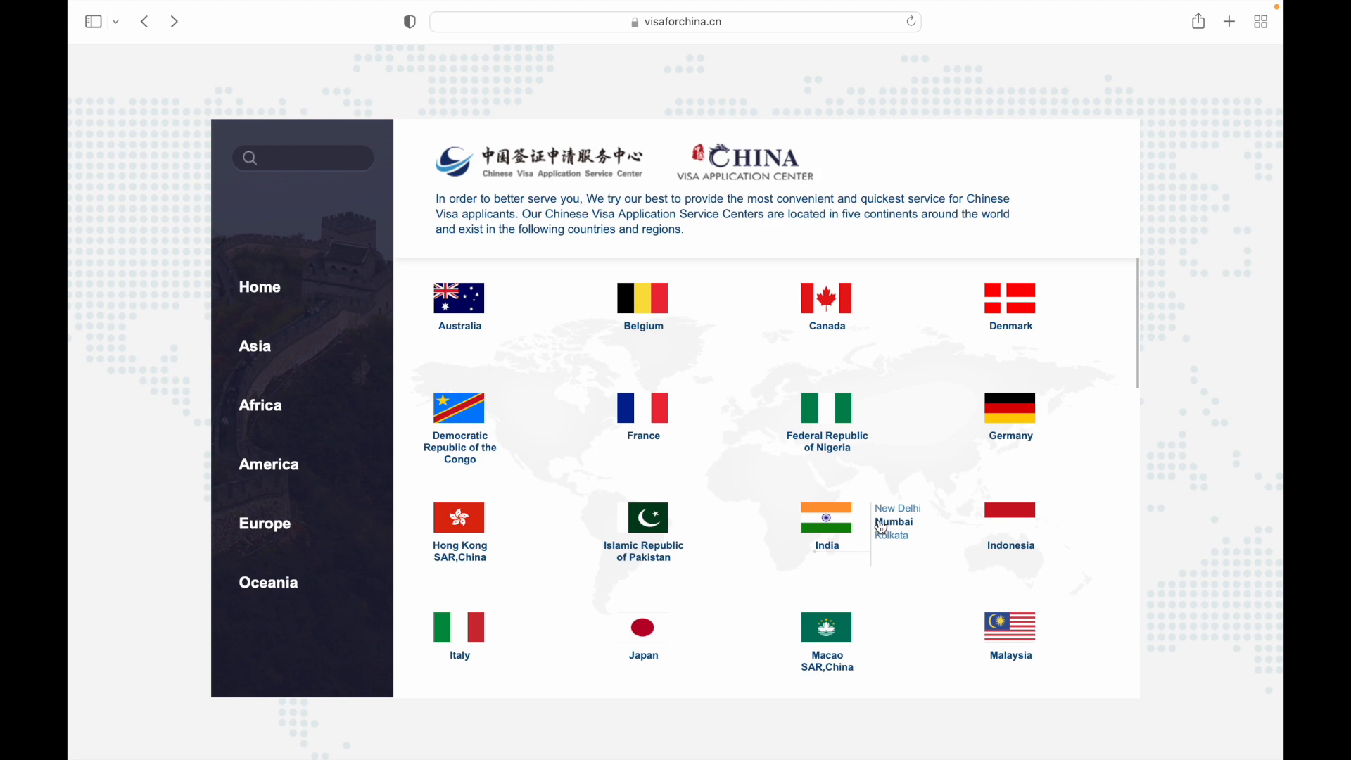
{"action": "left_click", "coordinate": [890, 529]}
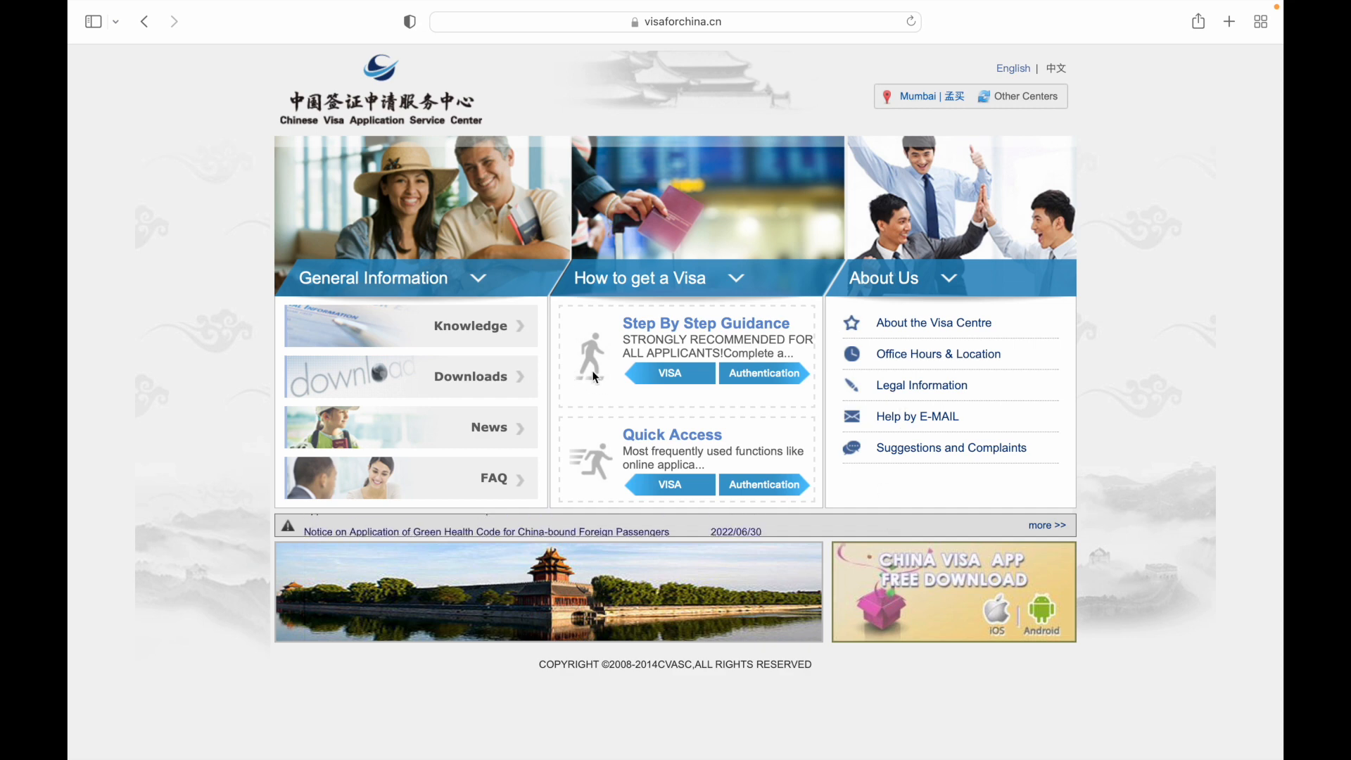
Step: Start the VISA step-by-step guide, select (X1) Study as the visa type, and continue
{"action": "left_click", "coordinate": [676, 379]}
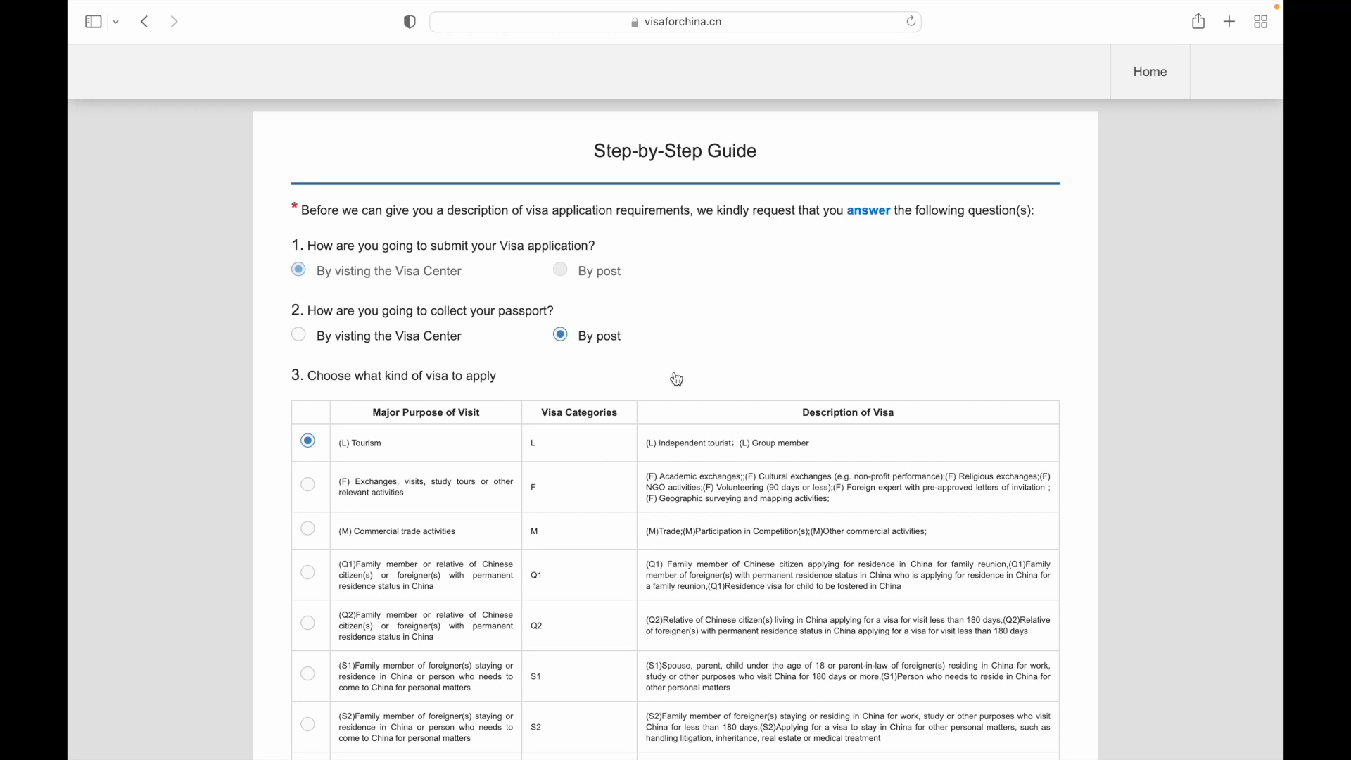
{"action": "scroll", "coordinate": [555, 268], "scroll_direction": "down", "scroll_amount": 3}
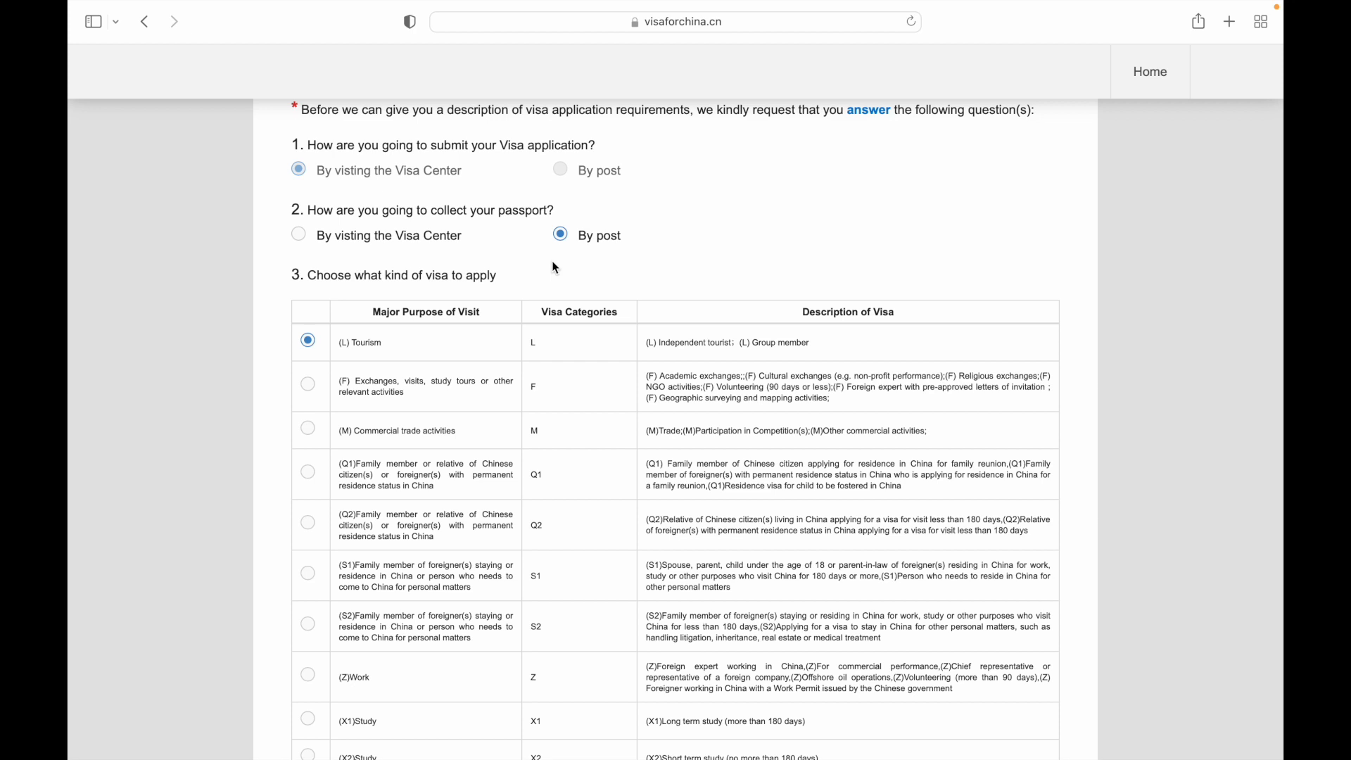
{"action": "scroll", "coordinate": [474, 317], "scroll_direction": "down", "scroll_amount": 1}
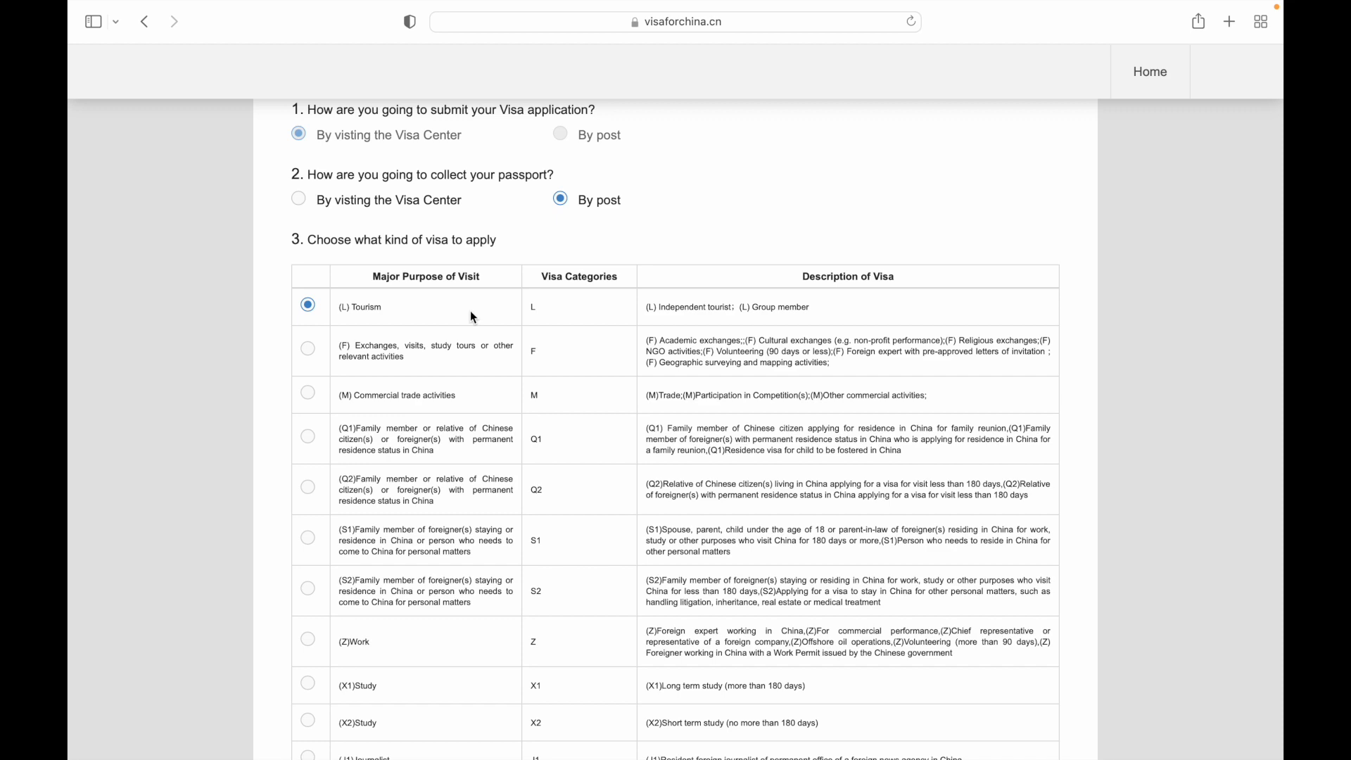
{"action": "scroll", "coordinate": [607, 276], "scroll_direction": "down", "scroll_amount": 5}
{"action": "left_click", "coordinate": [309, 370]}
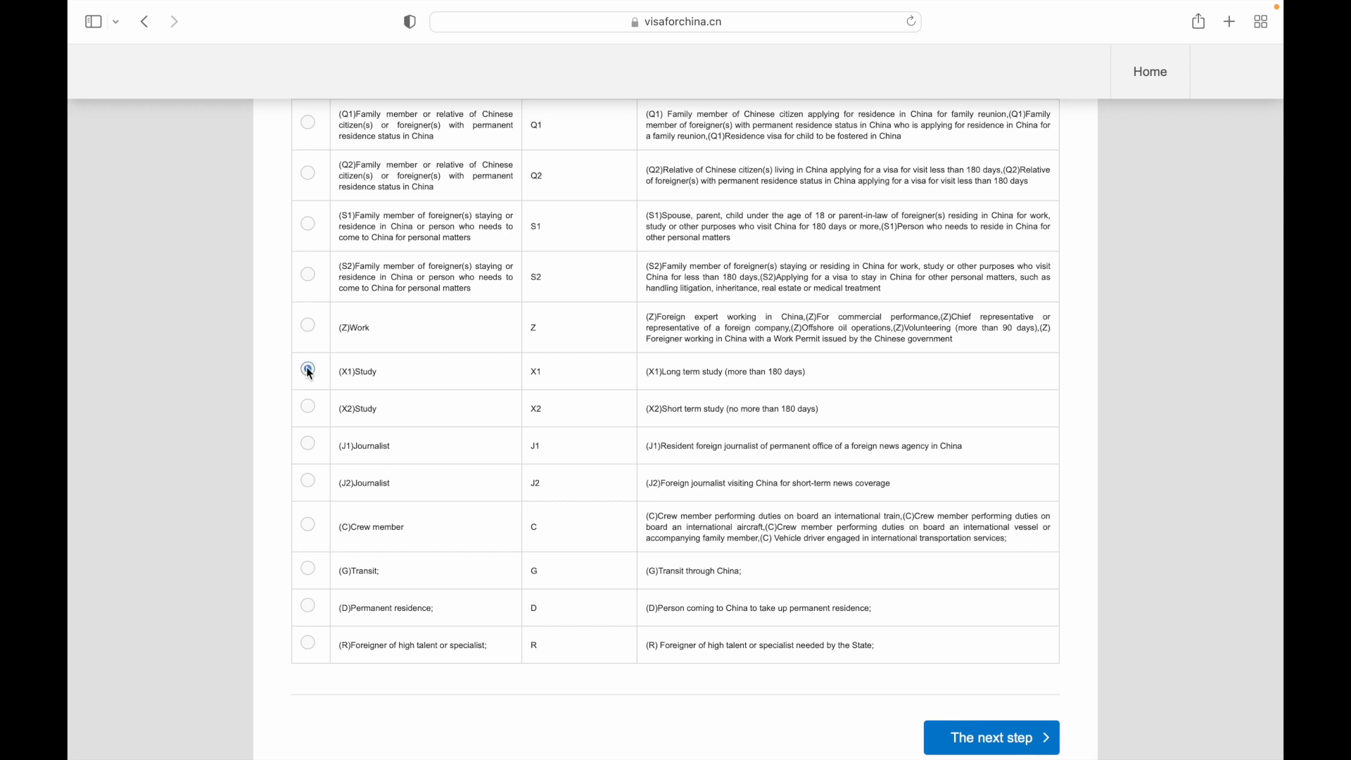
{"action": "left_click", "coordinate": [1017, 735]}
Step: Tick the Terms and Conditions agreement box and continue to the documents list
{"action": "scroll", "coordinate": [742, 619], "scroll_direction": "down", "scroll_amount": 2}
{"action": "scroll", "coordinate": [743, 619], "scroll_direction": "up", "scroll_amount": 1}
{"action": "scroll", "coordinate": [743, 619], "scroll_direction": "down", "scroll_amount": 10}
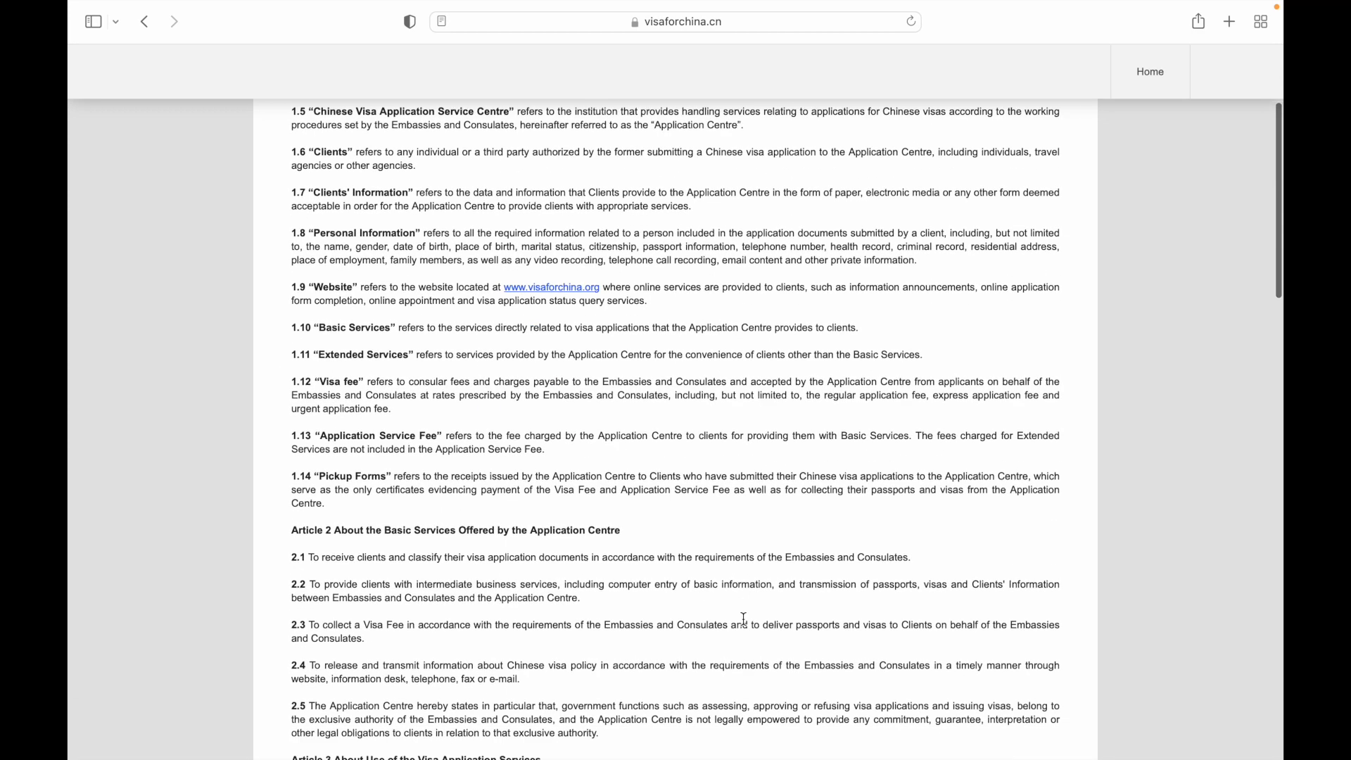
{"action": "scroll", "coordinate": [742, 619], "scroll_direction": "down", "scroll_amount": 15}
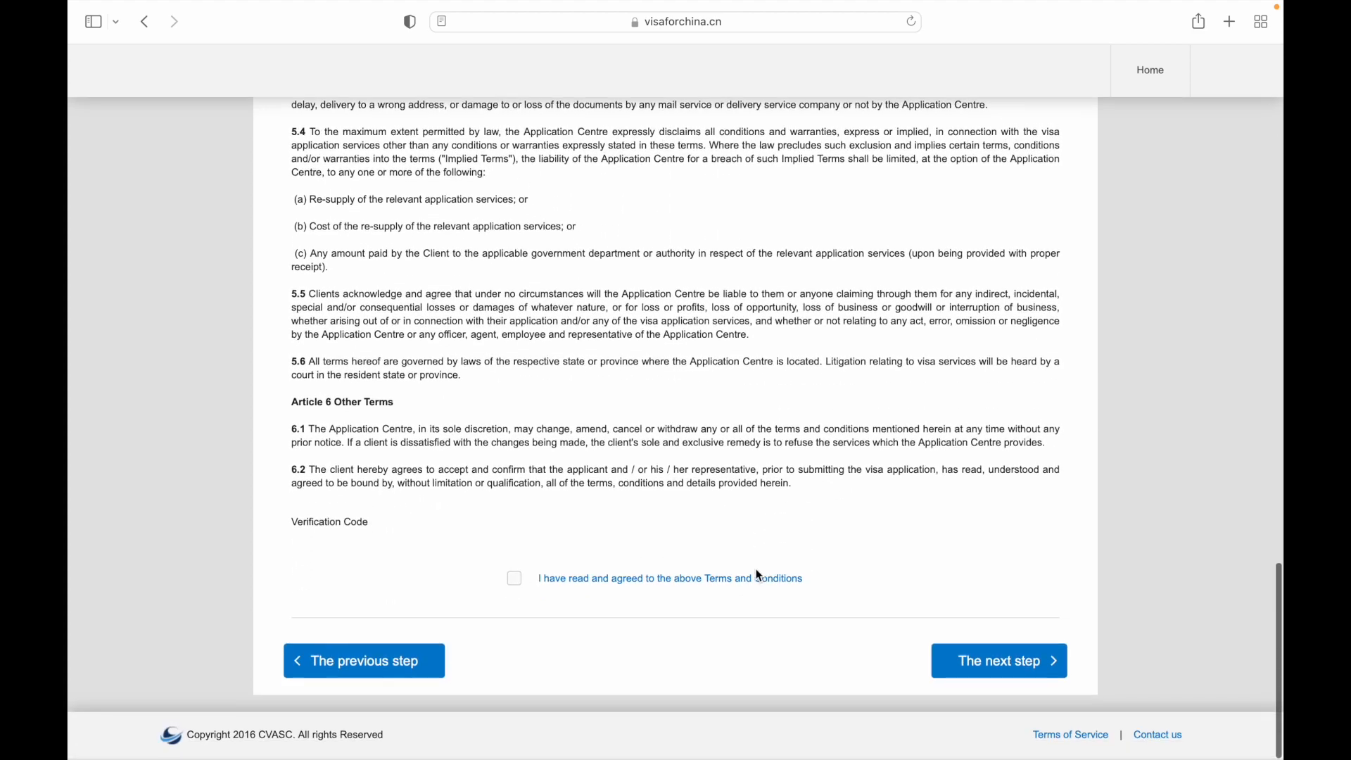
{"action": "left_click", "coordinate": [515, 581]}
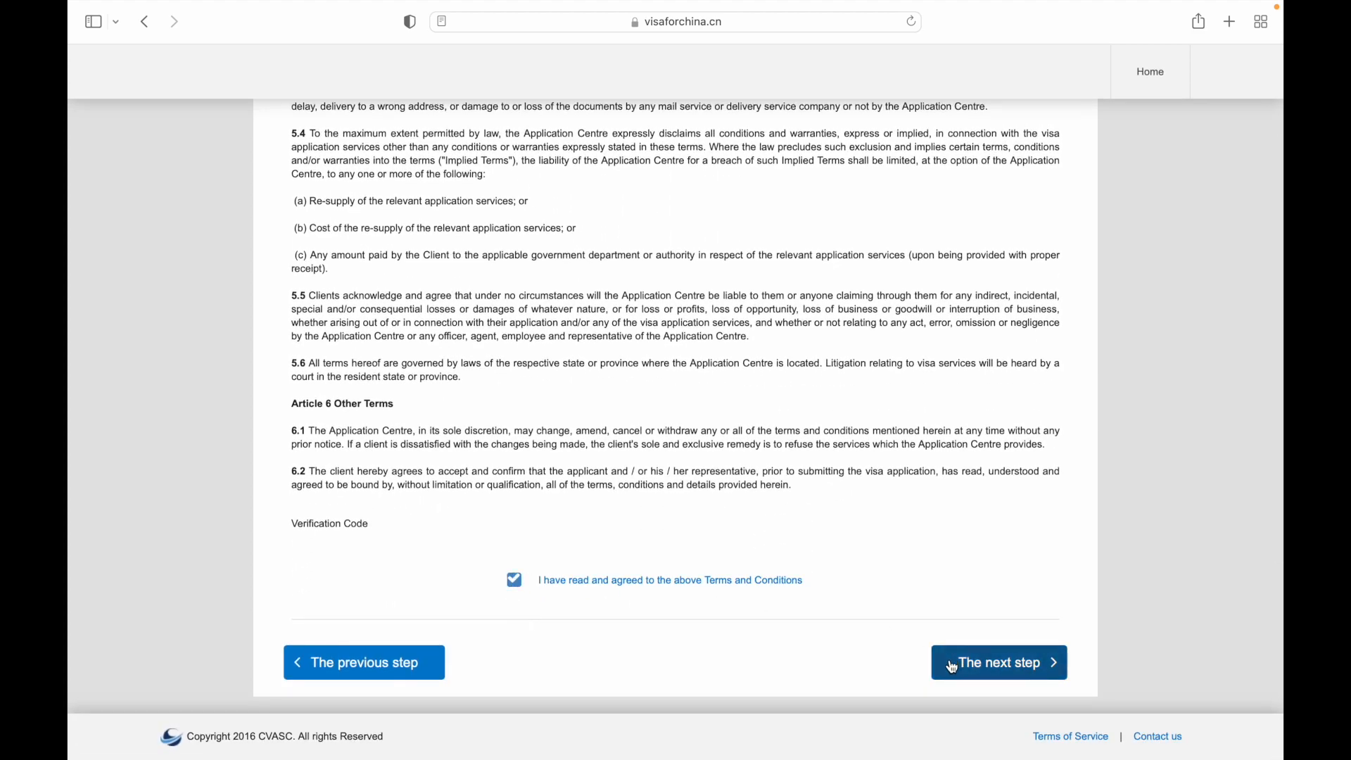
{"action": "left_click", "coordinate": [953, 666]}
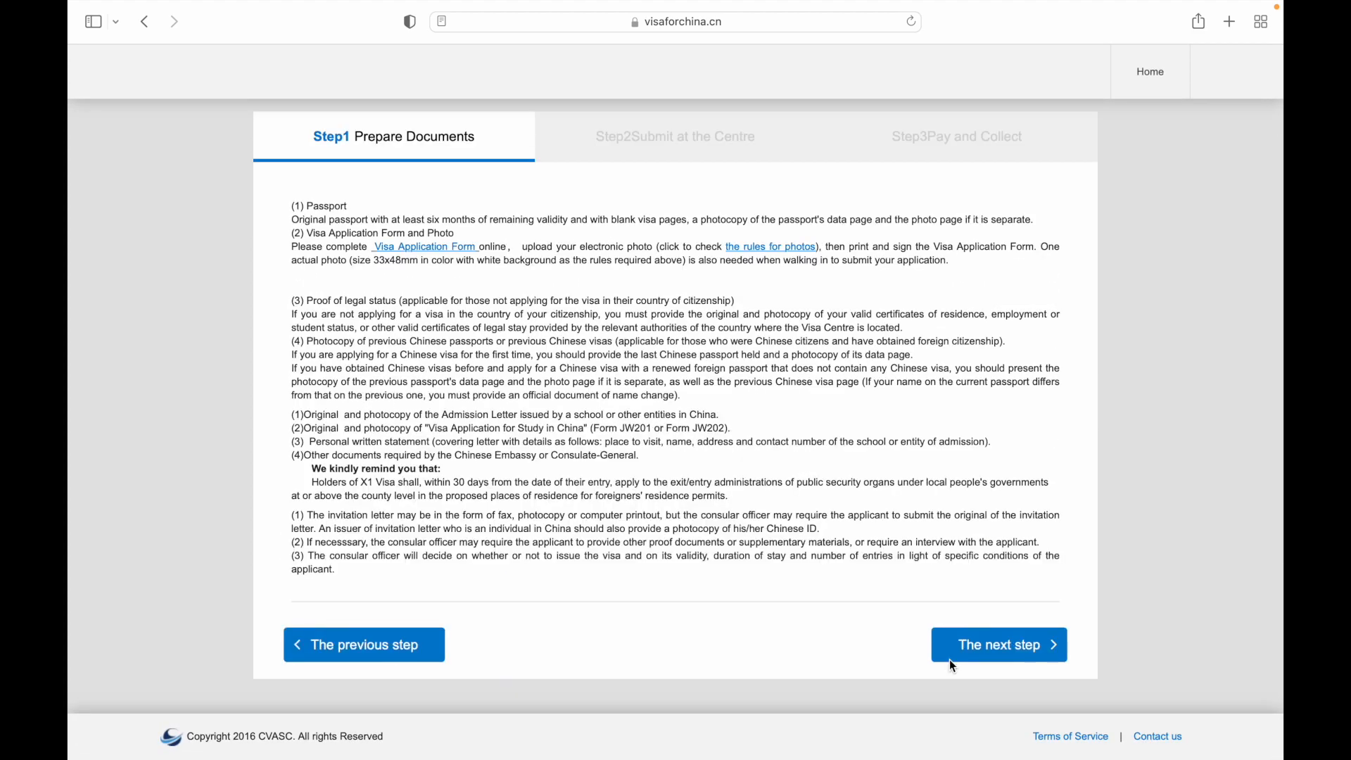
{"action": "left_click", "coordinate": [772, 247]}
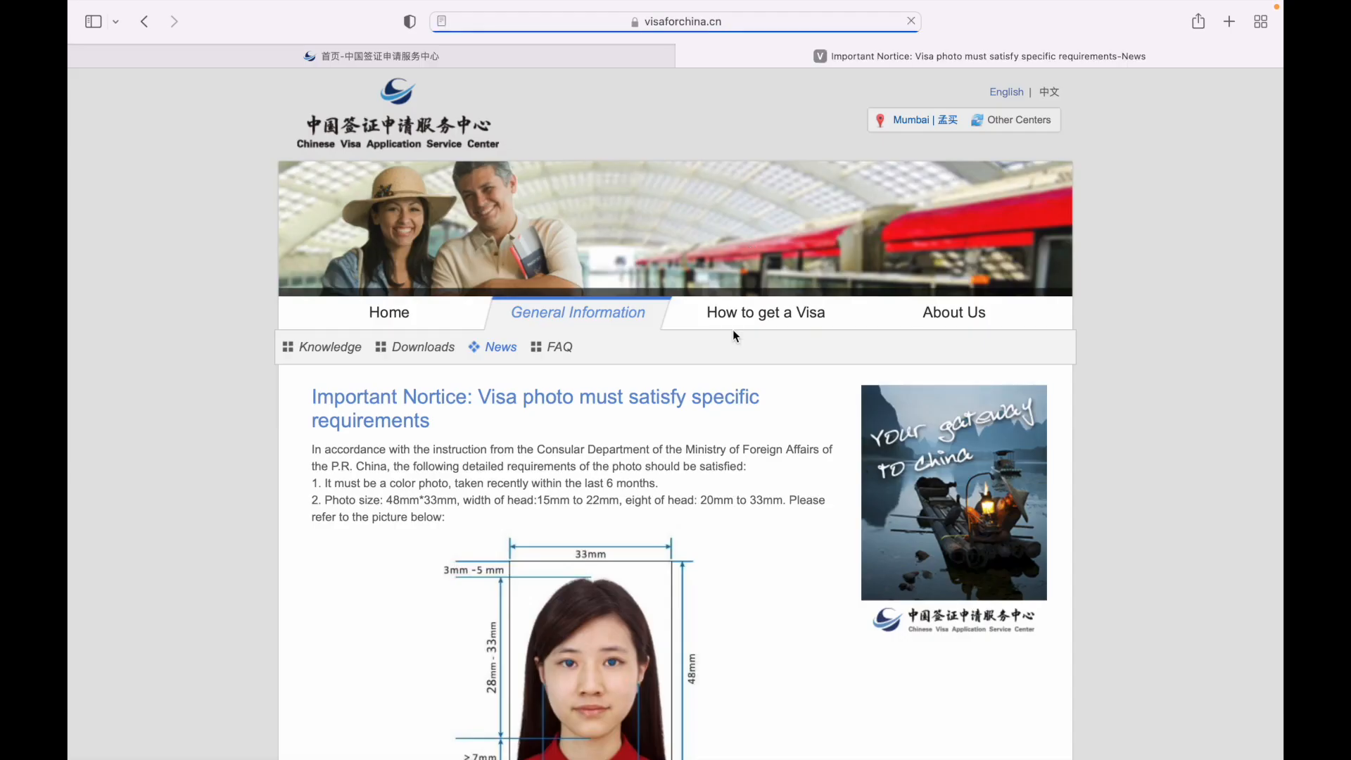
{"action": "scroll", "coordinate": [661, 604], "scroll_direction": "down", "scroll_amount": 5}
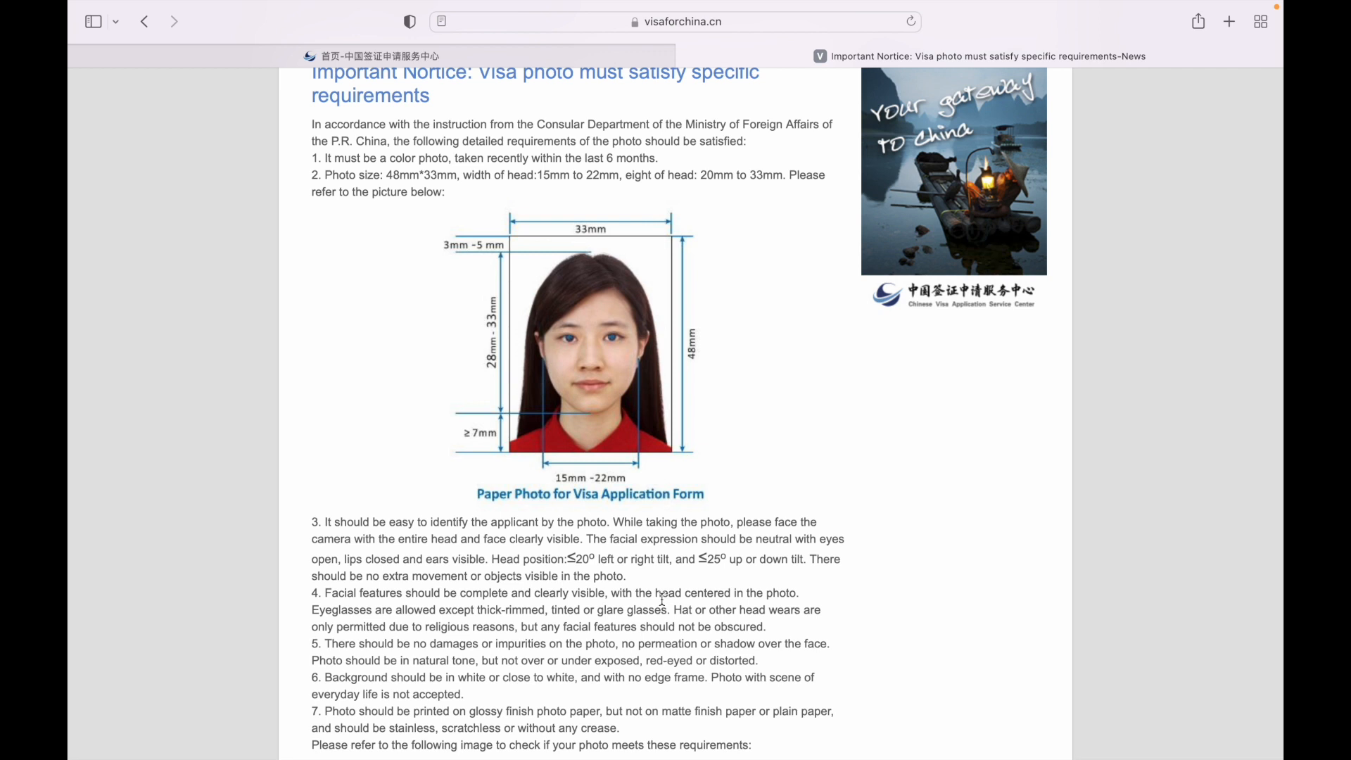
{"action": "scroll", "coordinate": [661, 600], "scroll_direction": "up", "scroll_amount": 1}
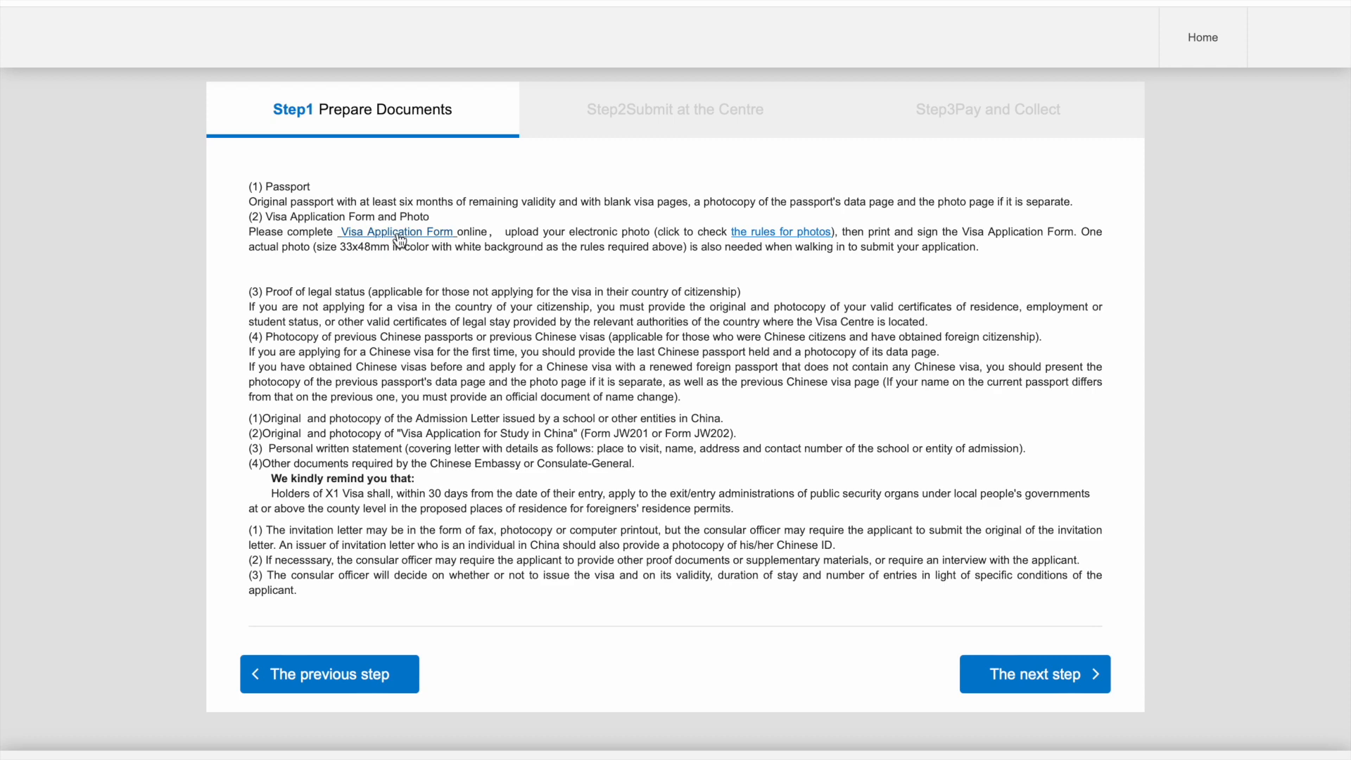
Step: Open the New Application Form and agree to its terms and conditions
{"action": "left_click", "coordinate": [398, 233]}
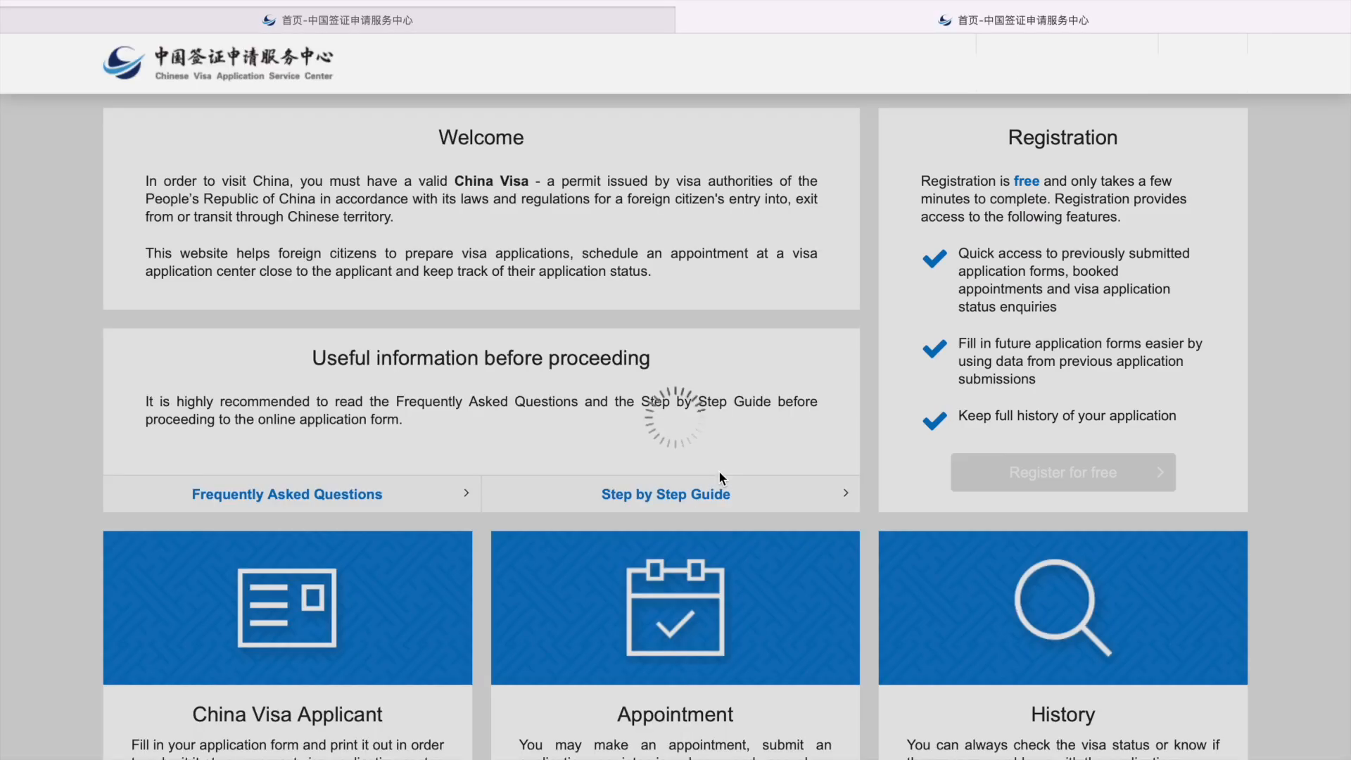
{"action": "scroll", "coordinate": [657, 470], "scroll_direction": "down", "scroll_amount": 4}
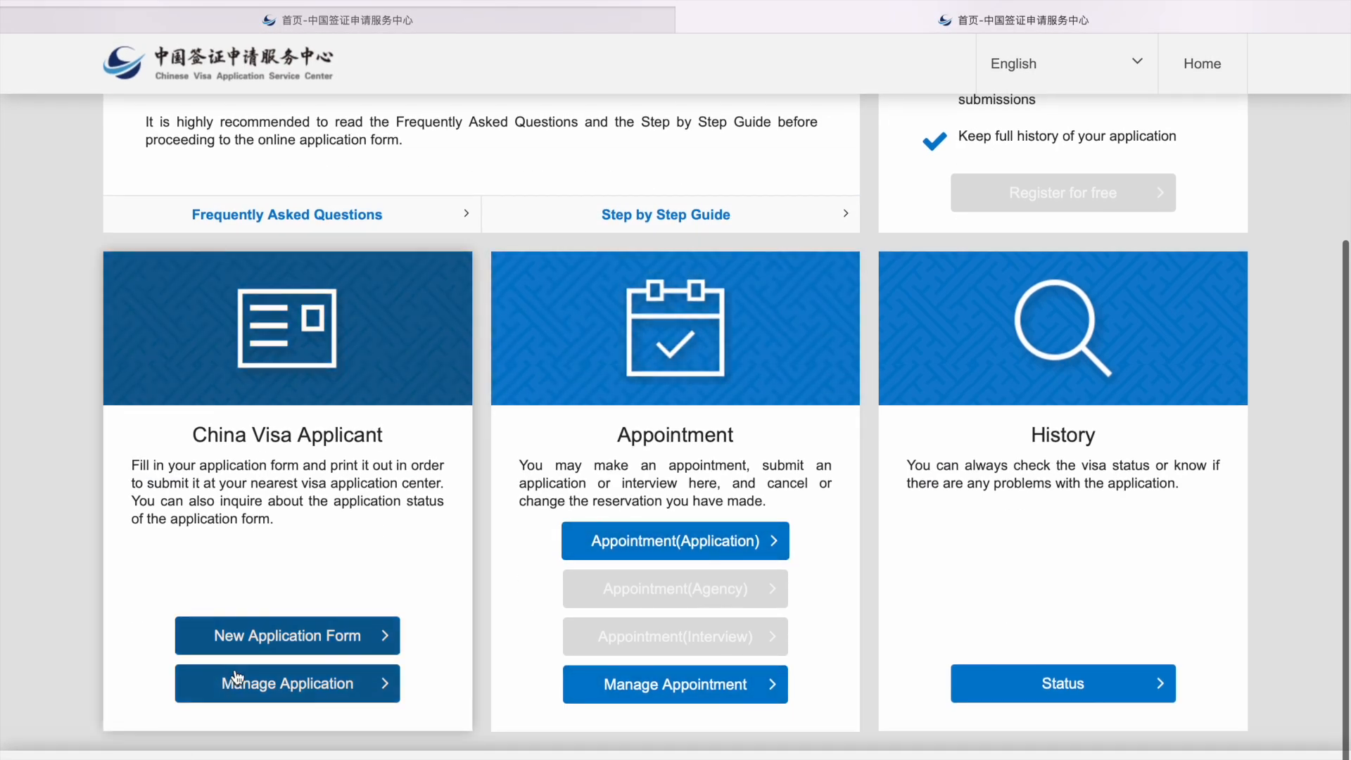
{"action": "left_click", "coordinate": [260, 637]}
{"action": "scroll", "coordinate": [602, 629], "scroll_direction": "down", "scroll_amount": 10}
{"action": "scroll", "coordinate": [601, 629], "scroll_direction": "up", "scroll_amount": 5}
{"action": "scroll", "coordinate": [601, 629], "scroll_direction": "up", "scroll_amount": 5}
{"action": "scroll", "coordinate": [601, 626], "scroll_direction": "down", "scroll_amount": 15}
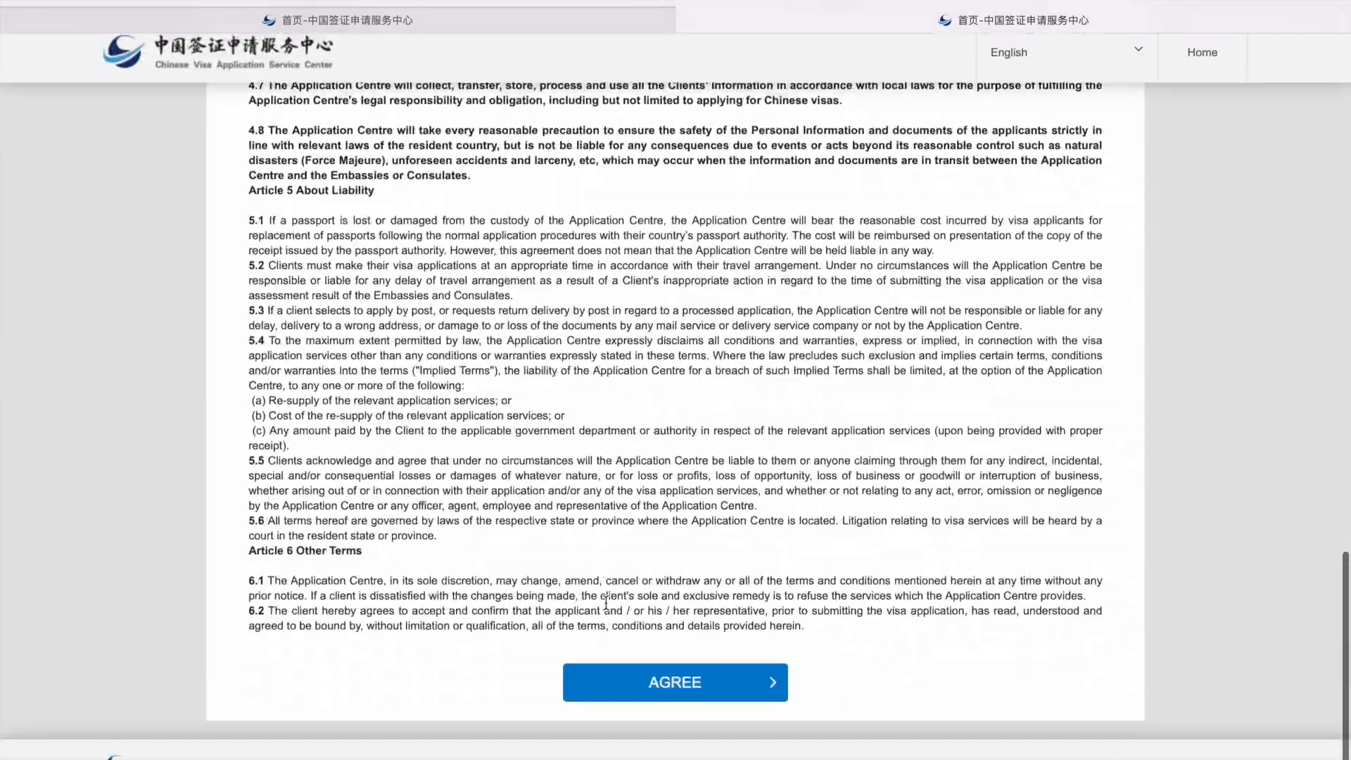
{"action": "left_click", "coordinate": [629, 685]}
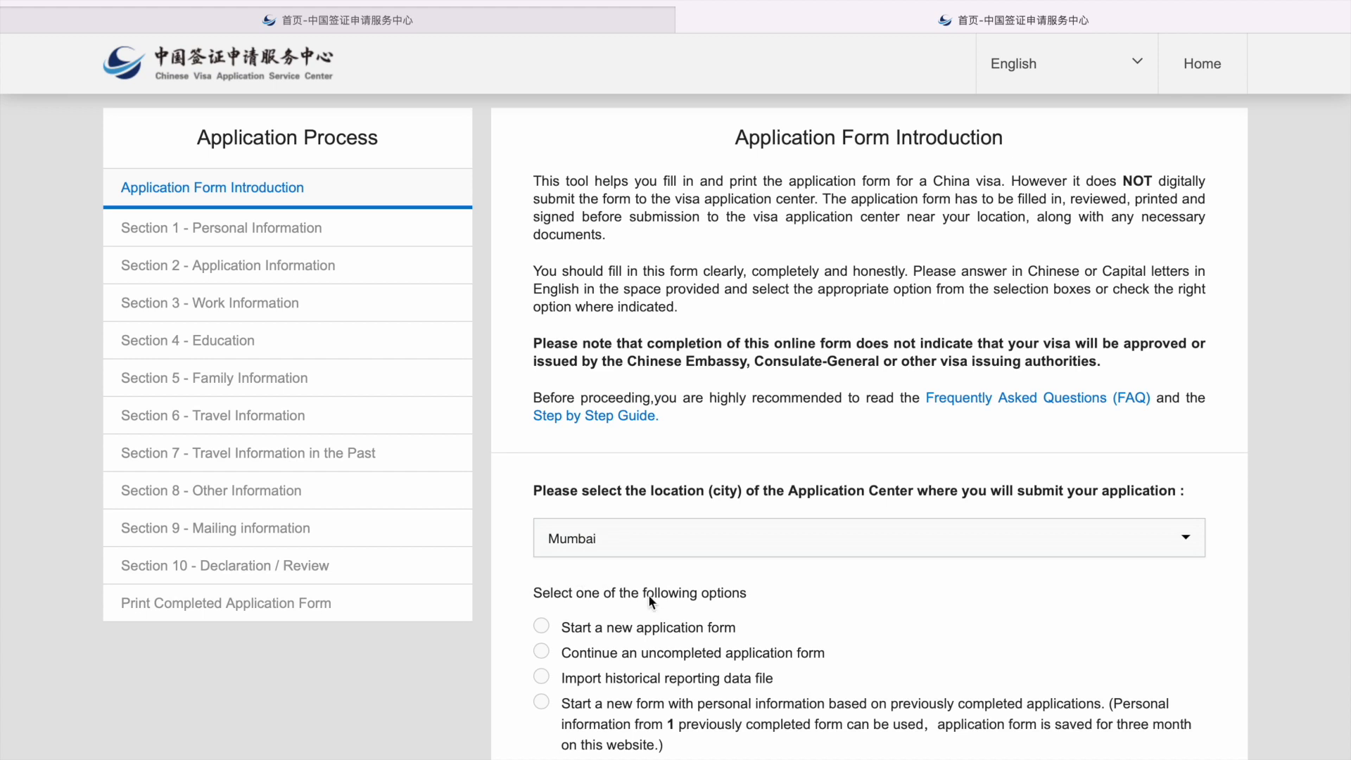
Step: Choose 'Start a new application form' and pass the slider verification to begin Section 1
{"action": "scroll", "coordinate": [628, 575], "scroll_direction": "down", "scroll_amount": 1}
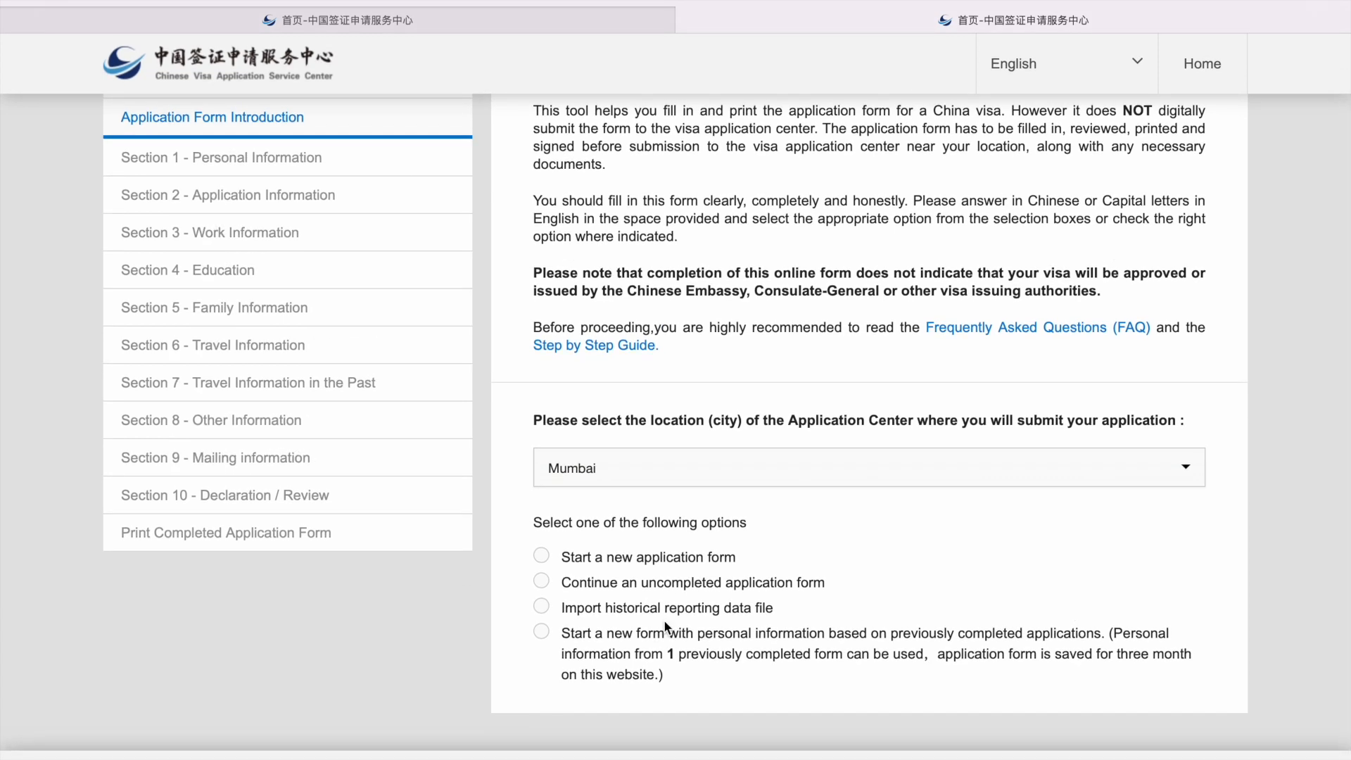
{"action": "left_click", "coordinate": [542, 556]}
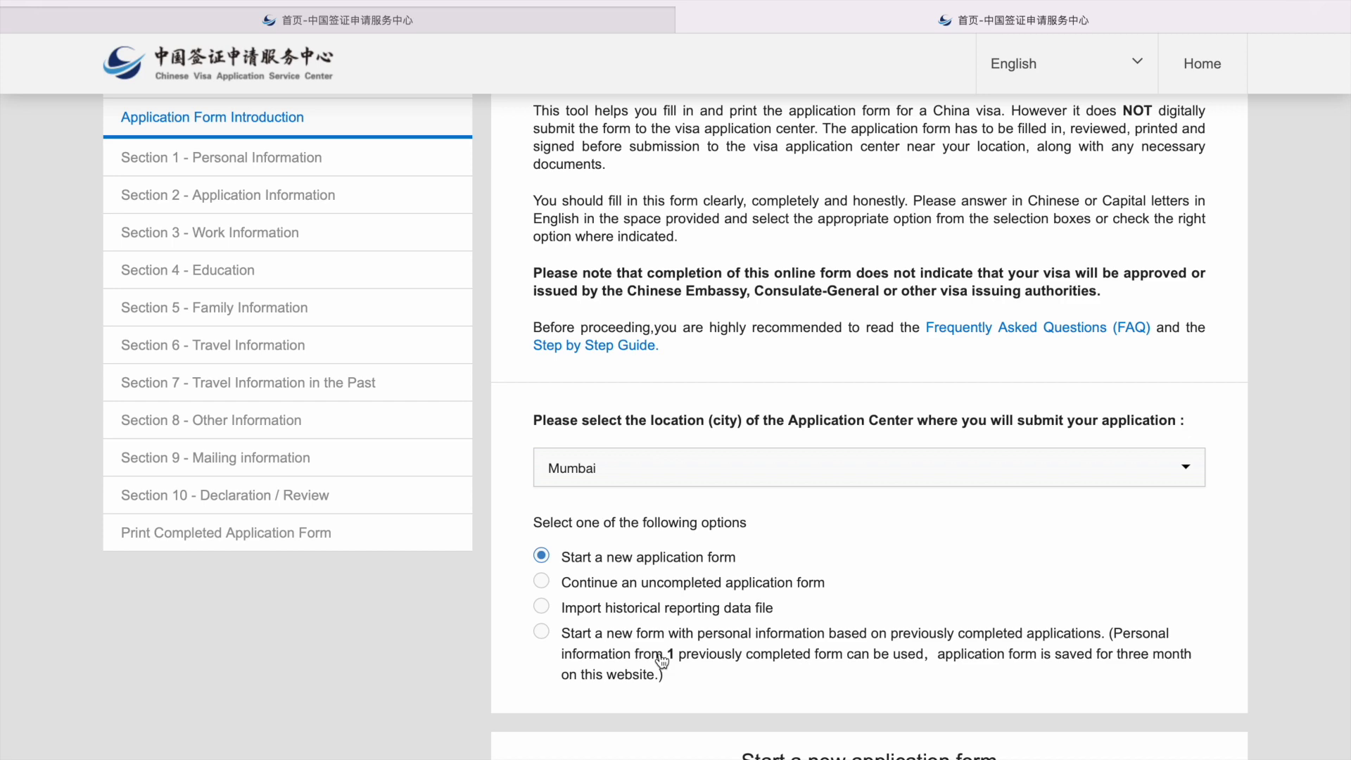
{"action": "scroll", "coordinate": [661, 661], "scroll_direction": "down", "scroll_amount": 3}
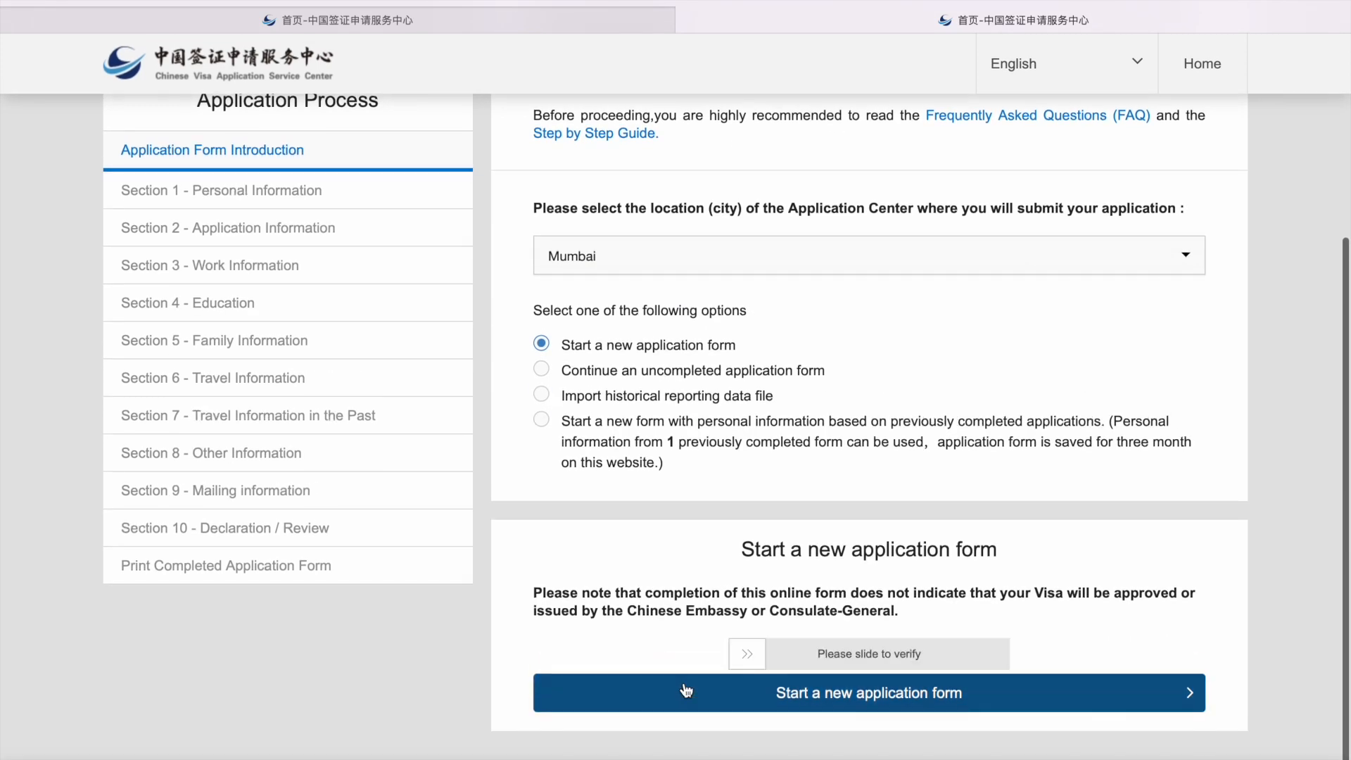
{"action": "left_click_drag", "start_coordinate": [746, 653], "coordinate": [1171, 634]}
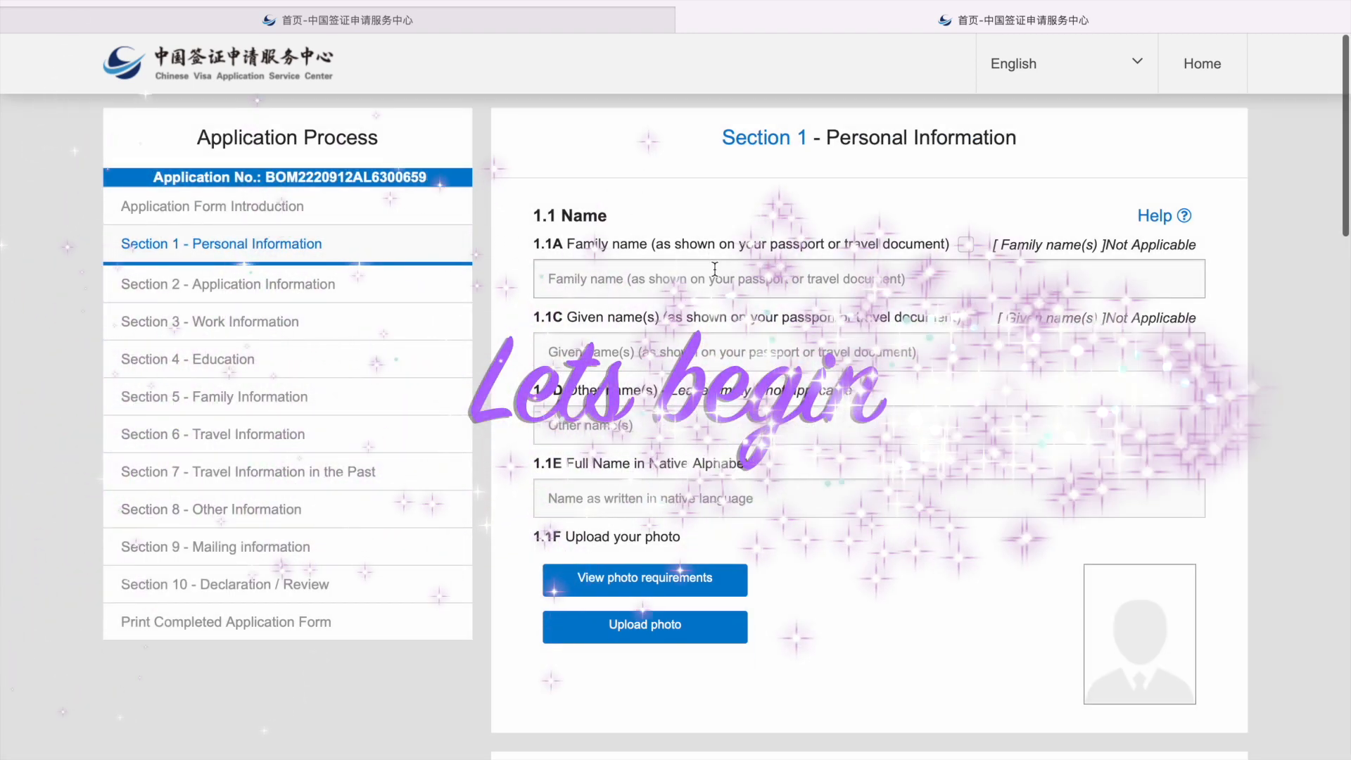
{"action": "left_click", "coordinate": [714, 275]}
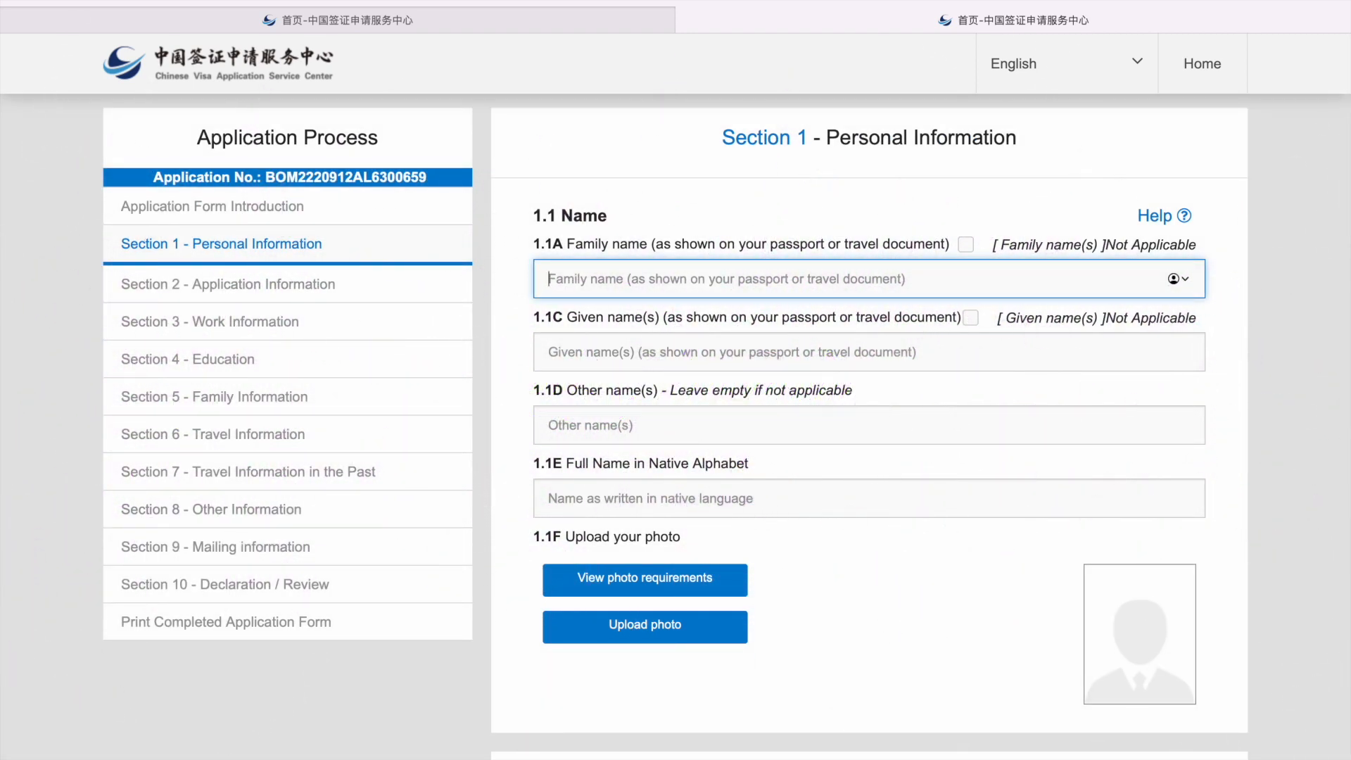
Step: Enter the applicant's family name, given name, '-' for other names, and native-alphabet full name
{"action": "left_click", "coordinate": [727, 352]}
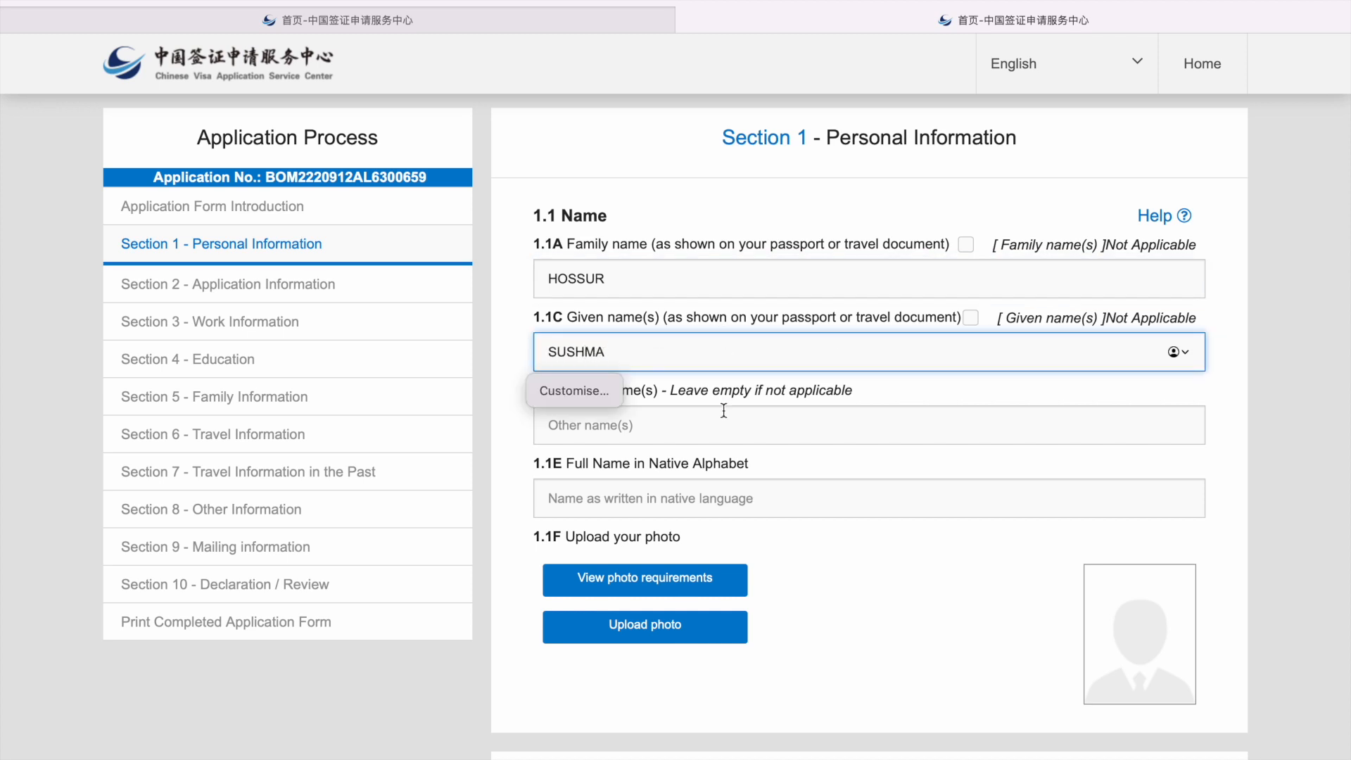
{"action": "left_click", "coordinate": [809, 424]}
{"action": "type", "text": "="}
{"action": "key", "text": "BackSpace"}
{"action": "type", "text": "-"}
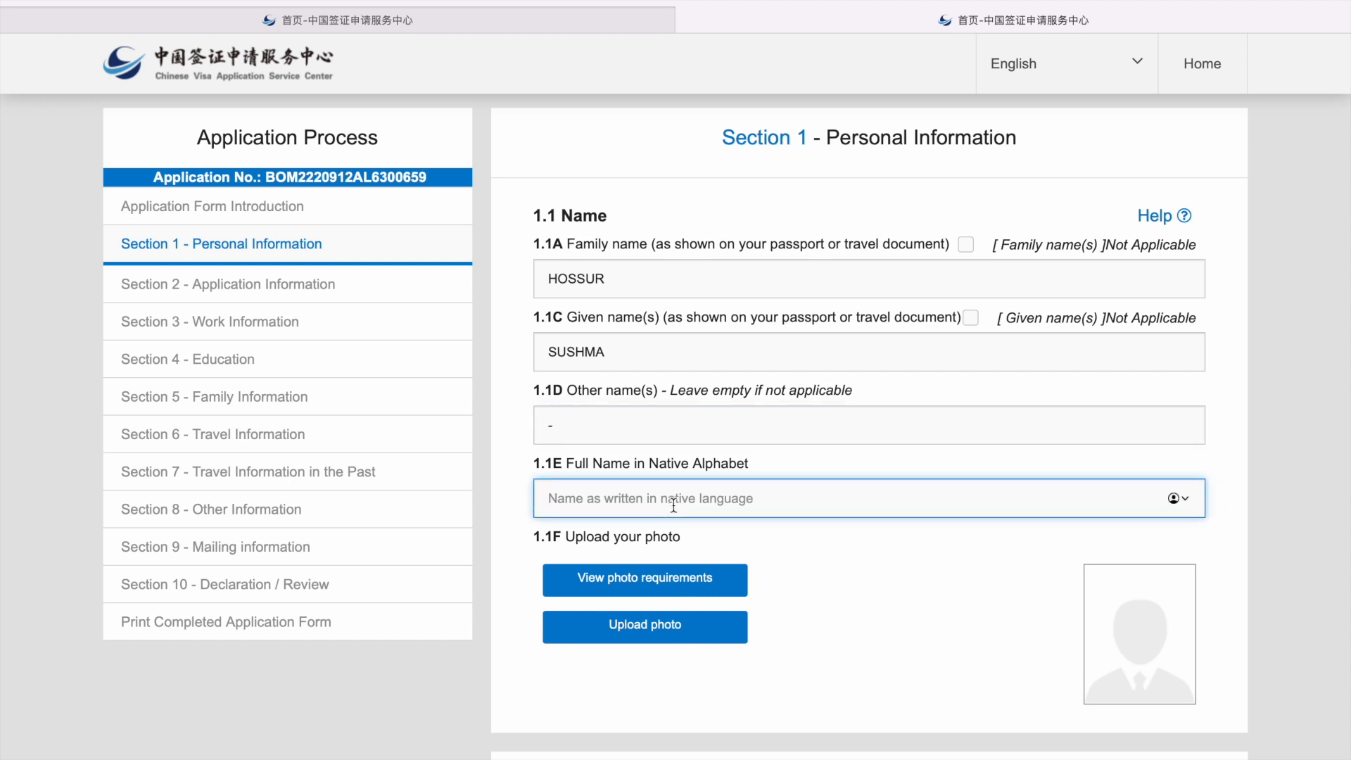
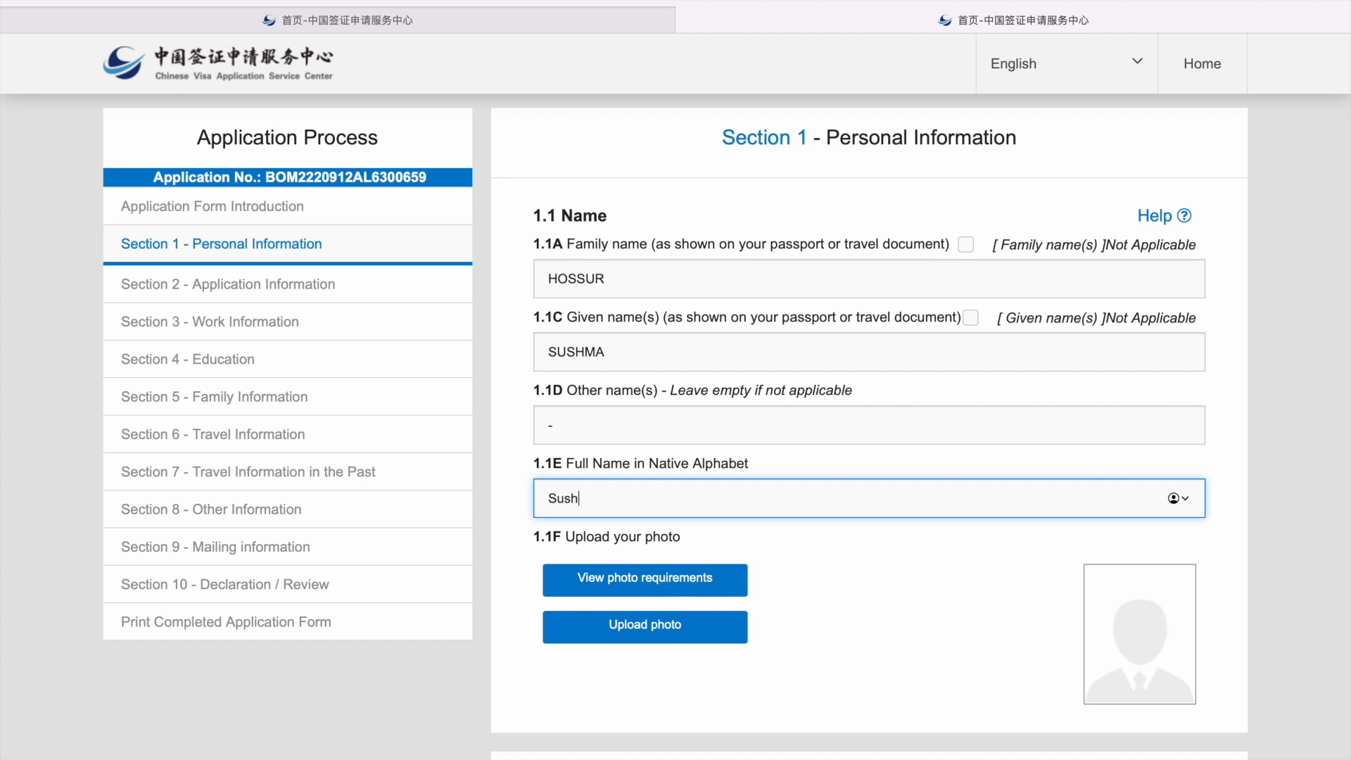
{"action": "scroll", "coordinate": [779, 608], "scroll_direction": "down", "scroll_amount": 2}
{"action": "left_click", "coordinate": [830, 529]}
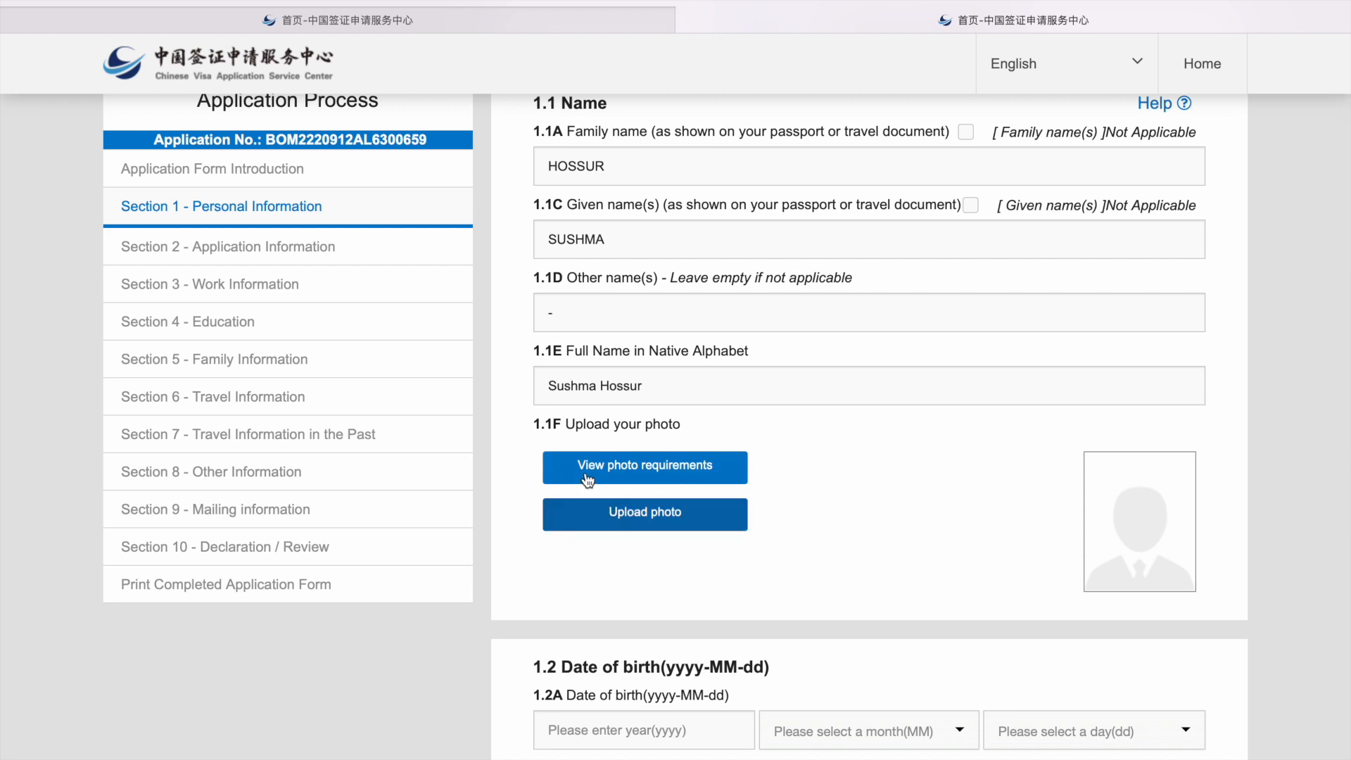
{"action": "left_click", "coordinate": [676, 521]}
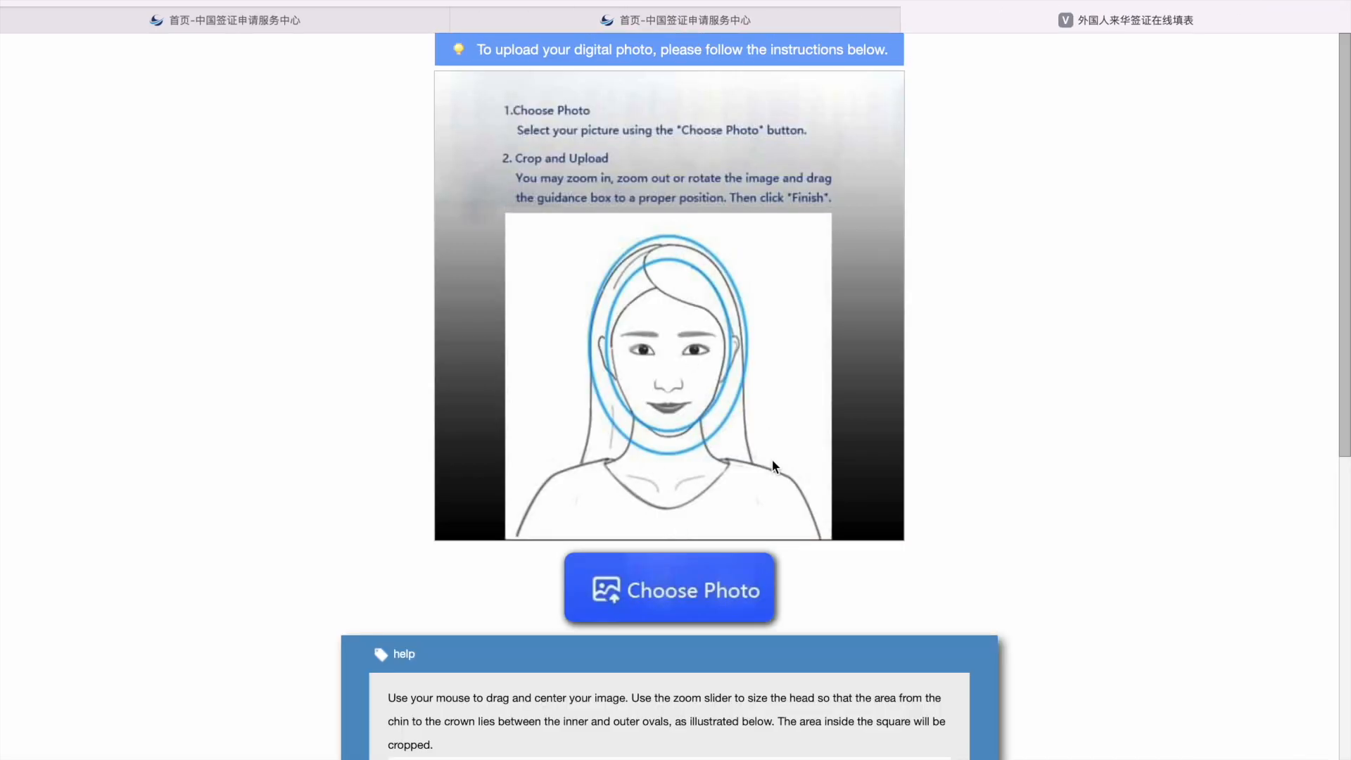
Step: Upload the portrait from Photos, zoom out, centre the face in the ovals, and finish cropping
{"action": "left_click", "coordinate": [640, 604]}
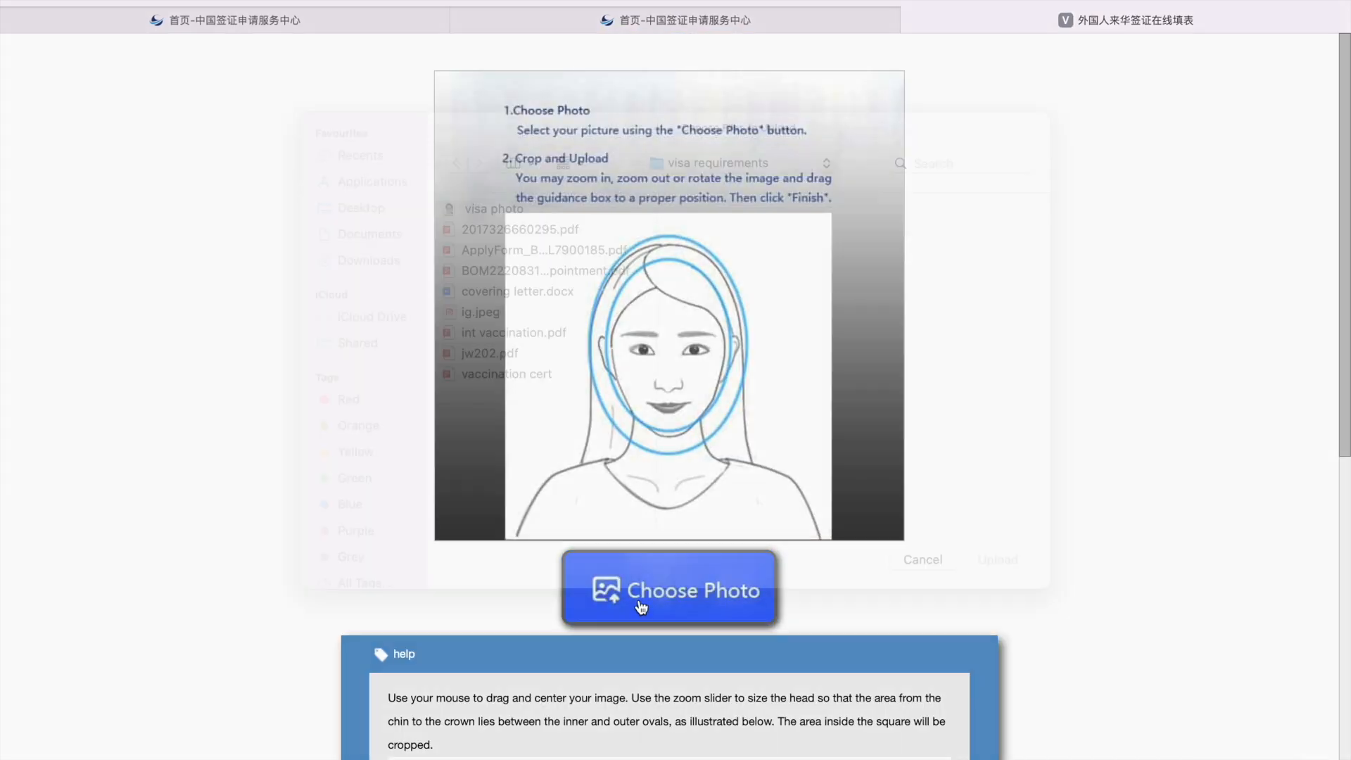
{"action": "scroll", "coordinate": [383, 424], "scroll_direction": "down", "scroll_amount": 3}
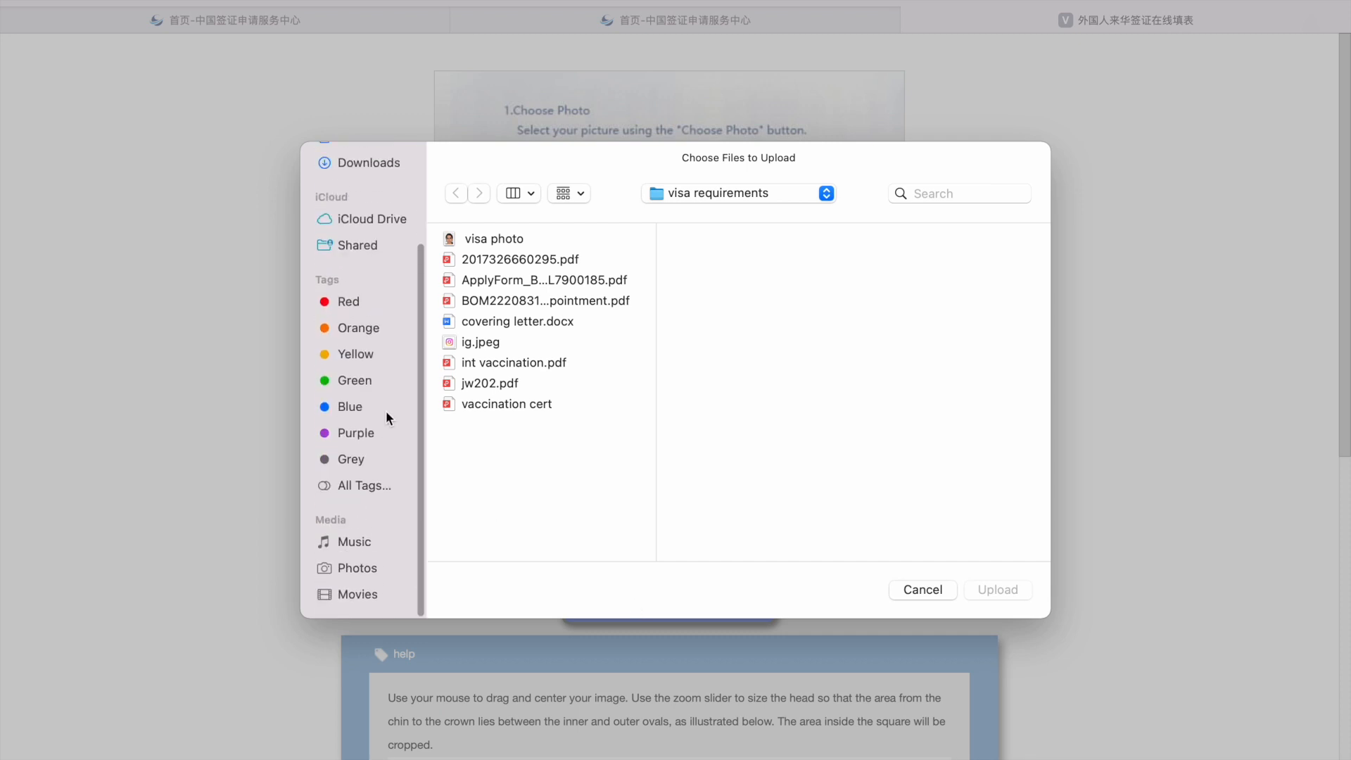
{"action": "left_click", "coordinate": [352, 570]}
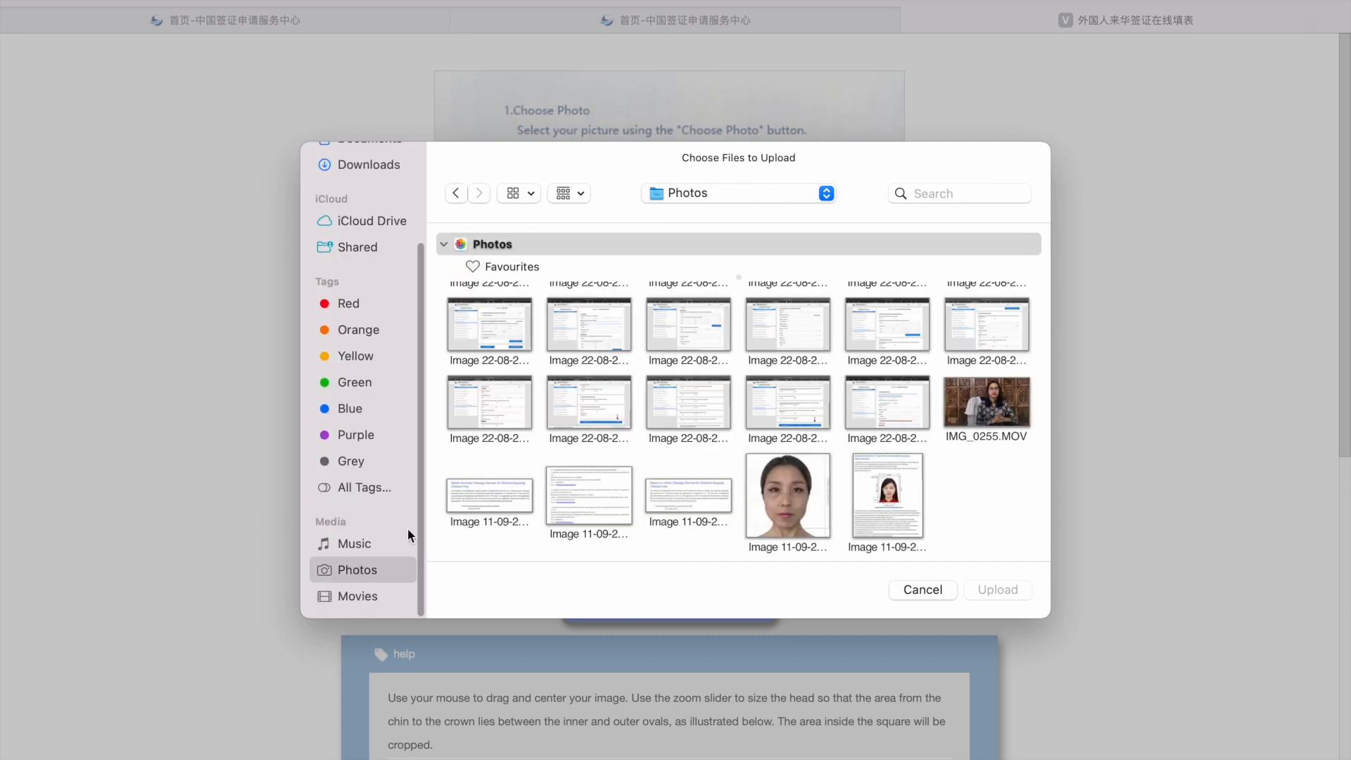
{"action": "left_click", "coordinate": [770, 493]}
{"action": "left_click", "coordinate": [997, 588]}
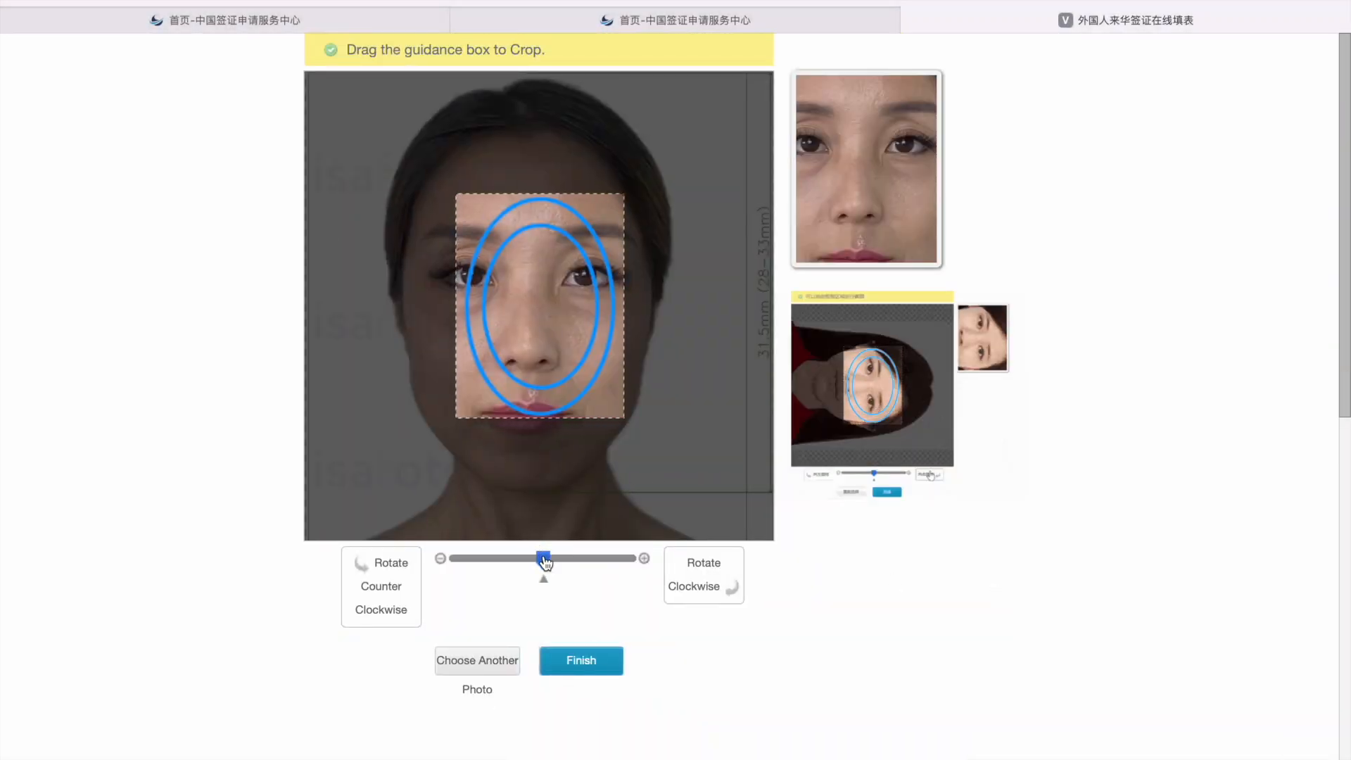
{"action": "left_click_drag", "start_coordinate": [543, 558], "coordinate": [434, 550]}
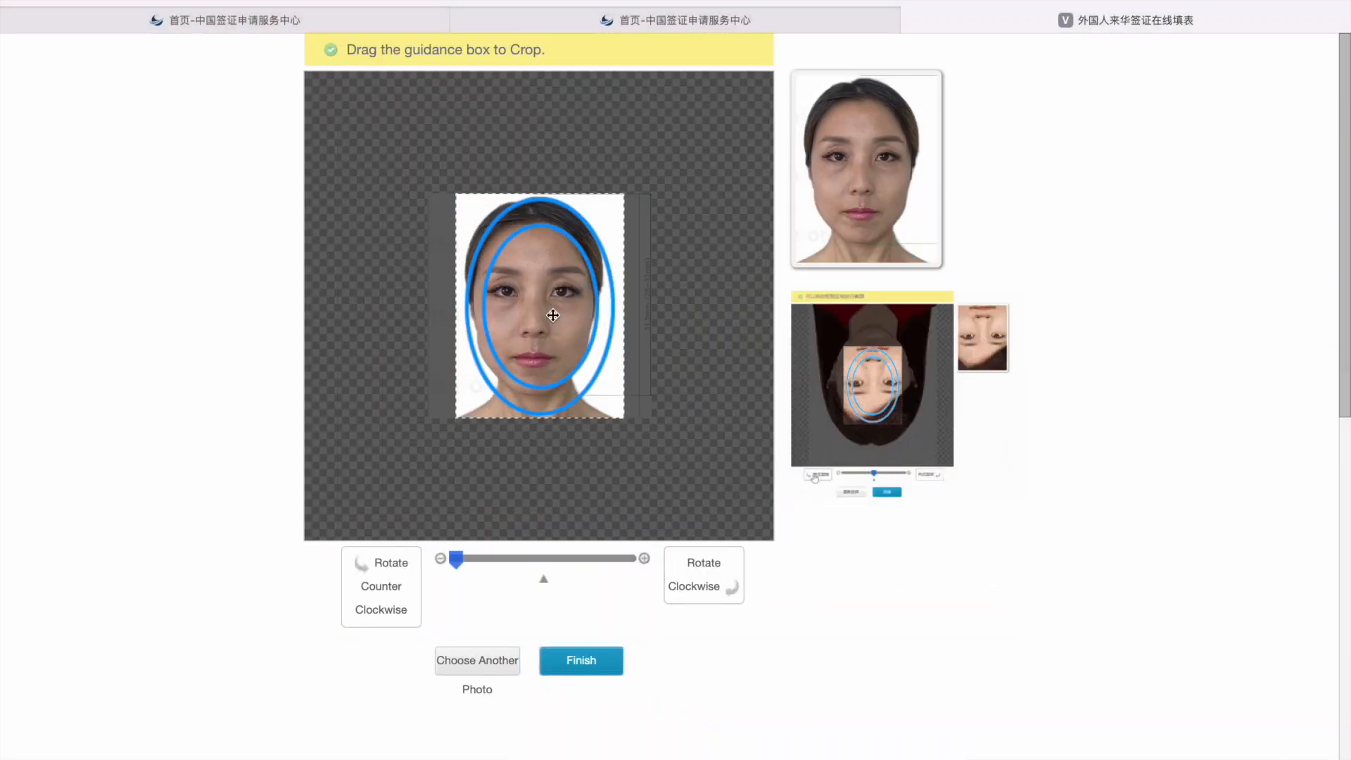
{"action": "left_click_drag", "start_coordinate": [543, 310], "coordinate": [536, 316]}
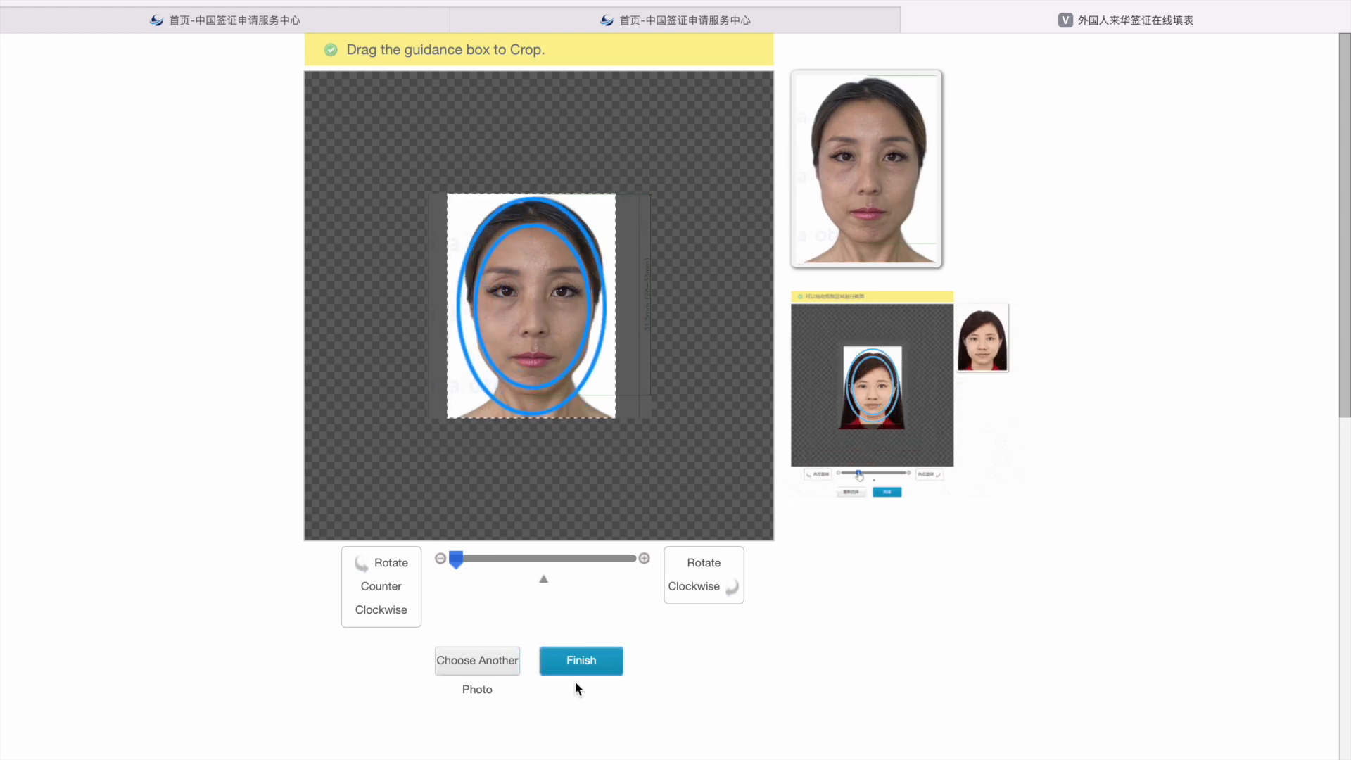
{"action": "left_click", "coordinate": [576, 666]}
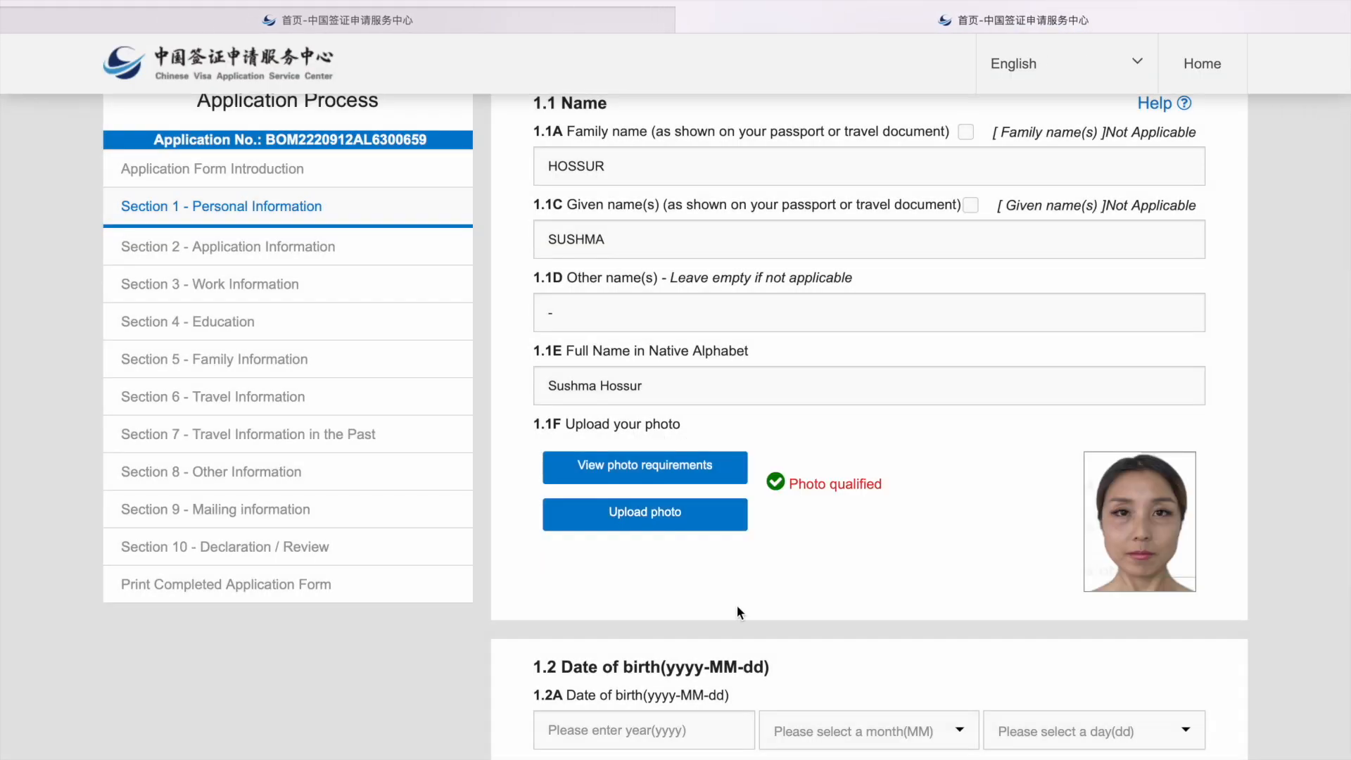
Step: Set the date of birth to 1999-03-02 and the gender to Female
{"action": "scroll", "coordinate": [906, 581], "scroll_direction": "down", "scroll_amount": 2}
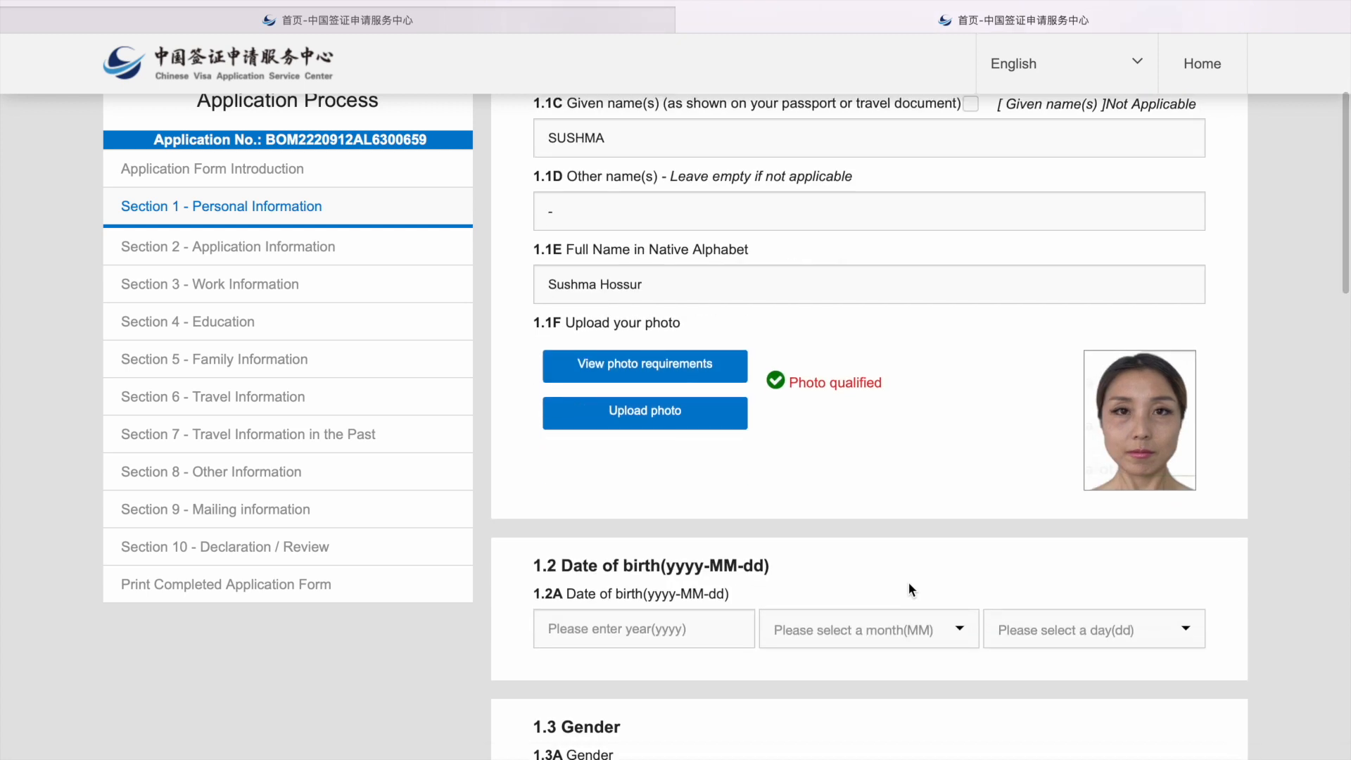
{"action": "scroll", "coordinate": [909, 584], "scroll_direction": "down", "scroll_amount": 4}
{"action": "scroll", "coordinate": [908, 589], "scroll_direction": "down", "scroll_amount": 2}
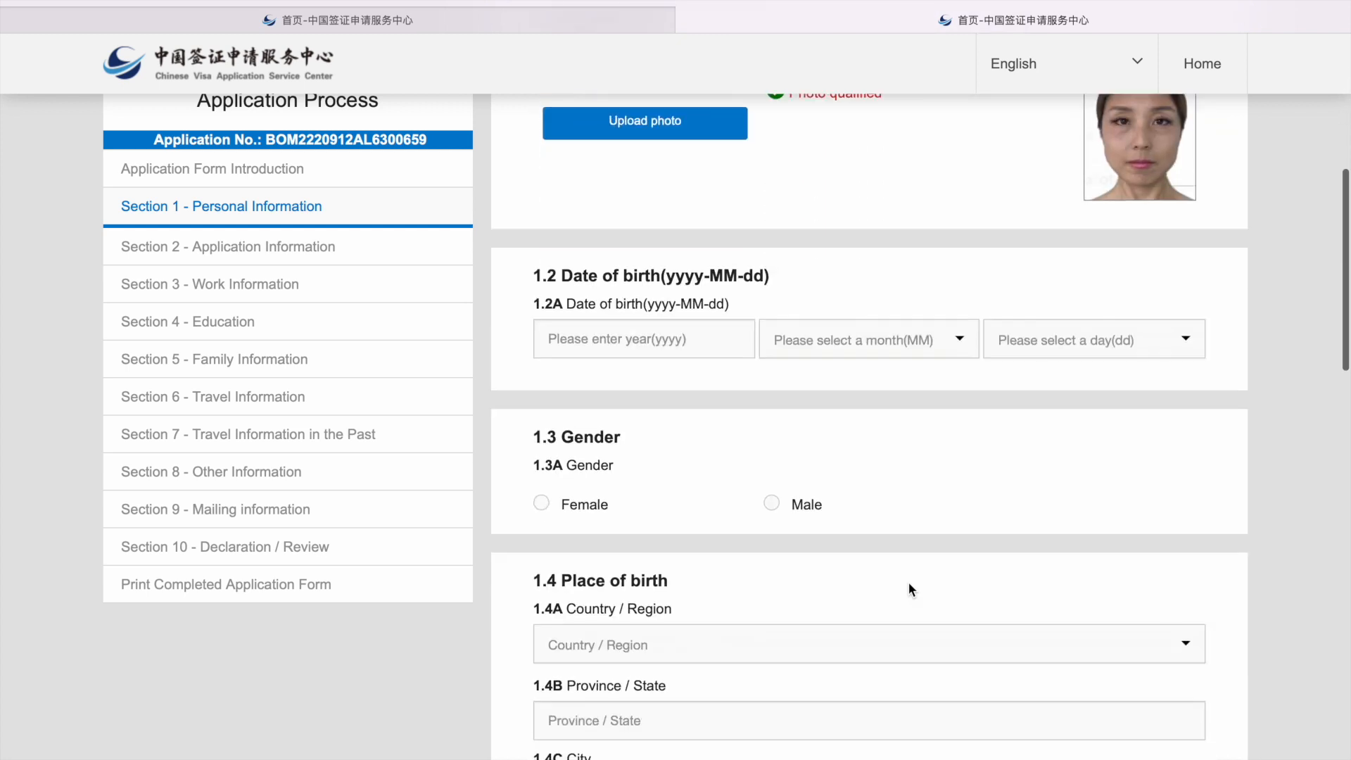
{"action": "left_click", "coordinate": [621, 339]}
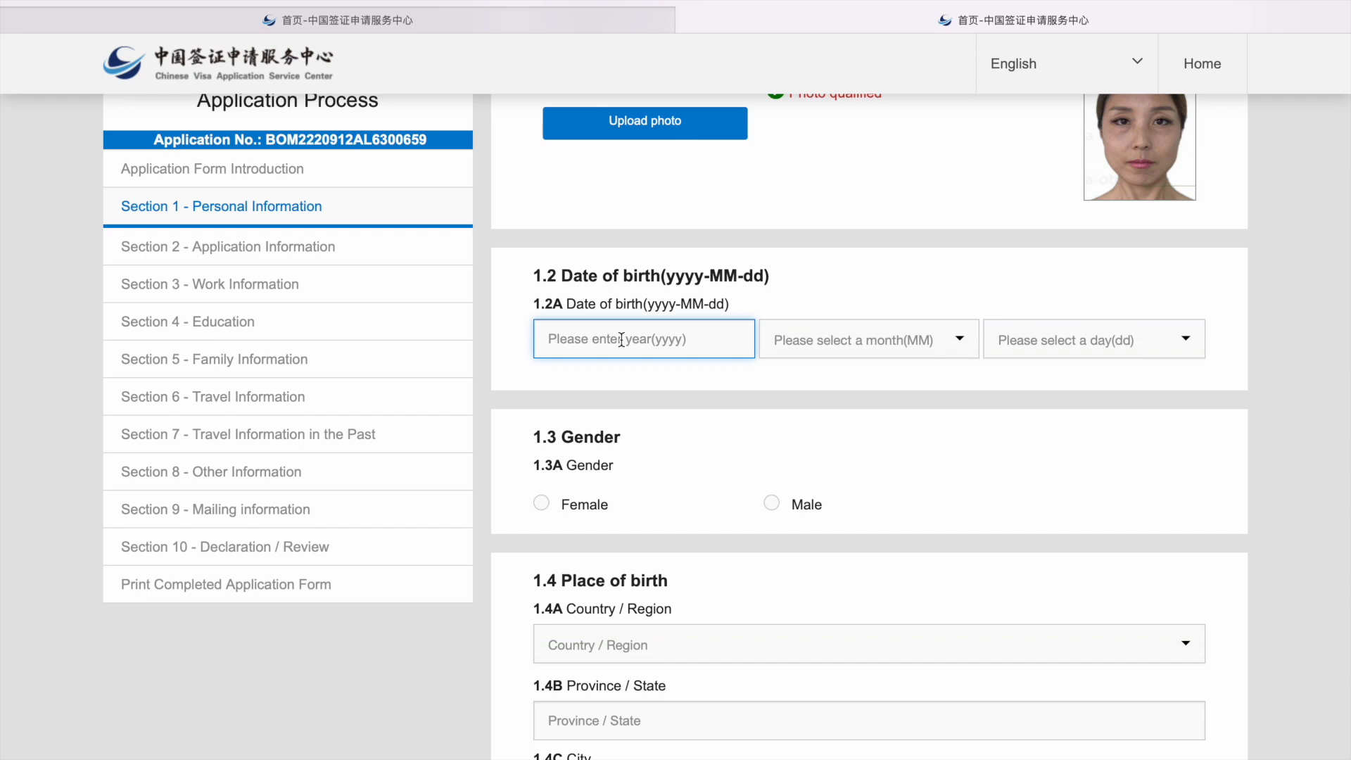
{"action": "type", "text": "1999"}
{"action": "left_click", "coordinate": [861, 339]}
{"action": "left_click", "coordinate": [856, 425]}
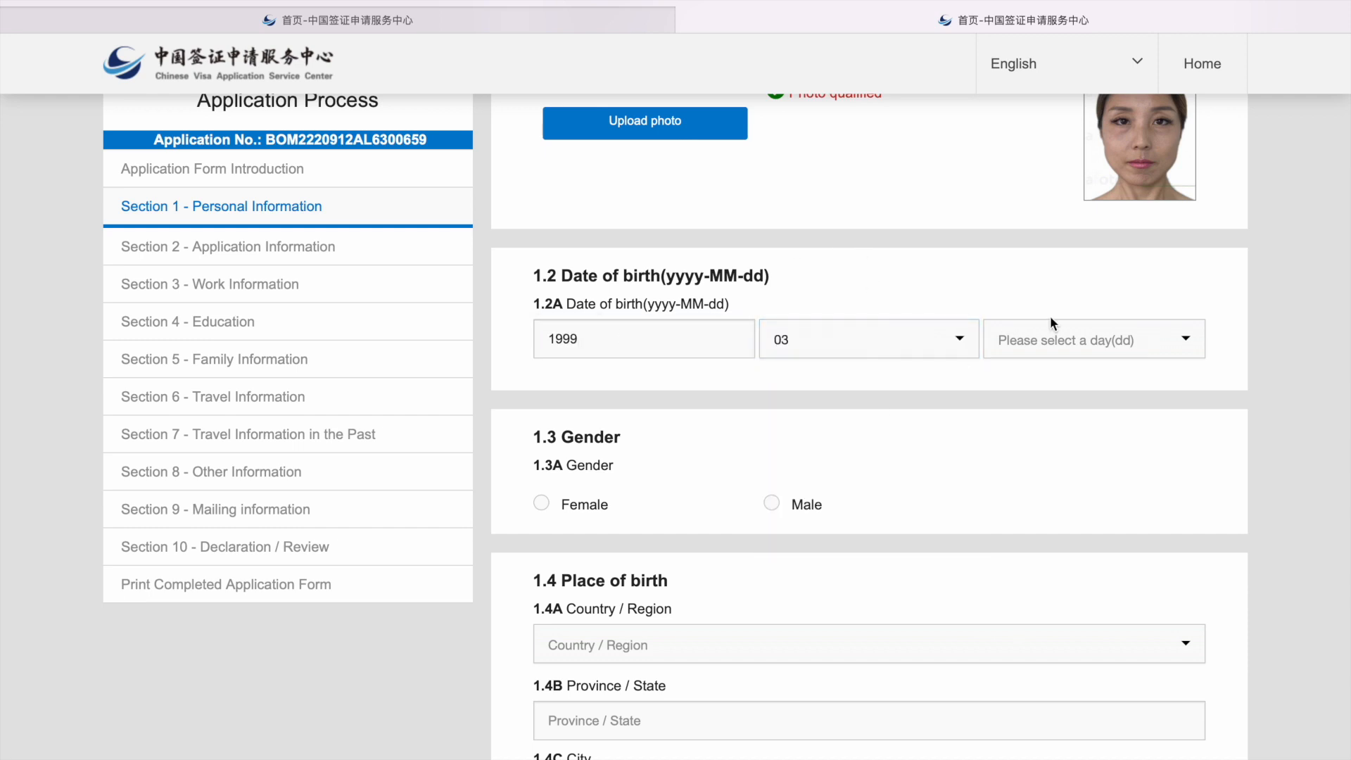
{"action": "left_click", "coordinate": [1051, 325]}
{"action": "left_click", "coordinate": [1055, 408]}
{"action": "scroll", "coordinate": [774, 415], "scroll_direction": "down", "scroll_amount": 1}
{"action": "left_click", "coordinate": [541, 418]}
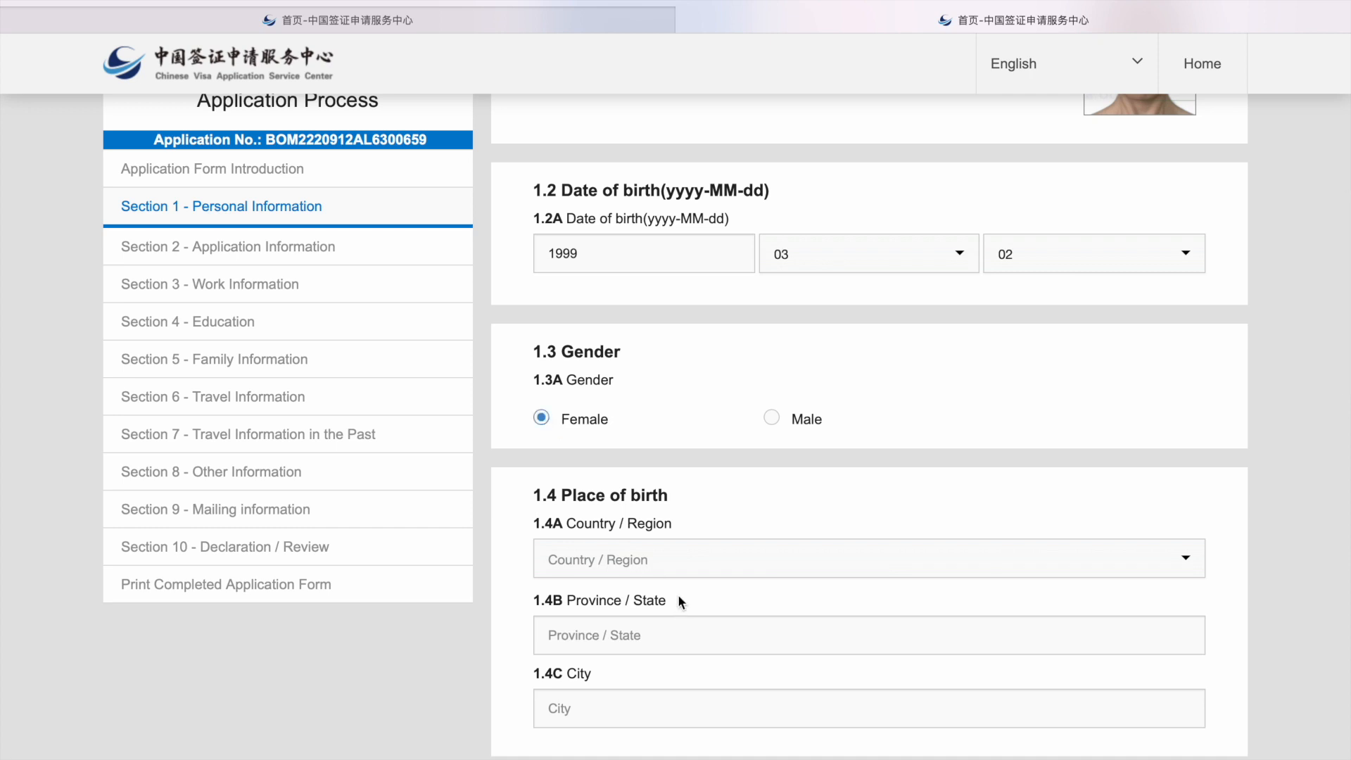
Step: Enter the place of birth as India, Karnataka, Bengaluru
{"action": "left_click", "coordinate": [673, 557]}
{"action": "type", "text": "in"}
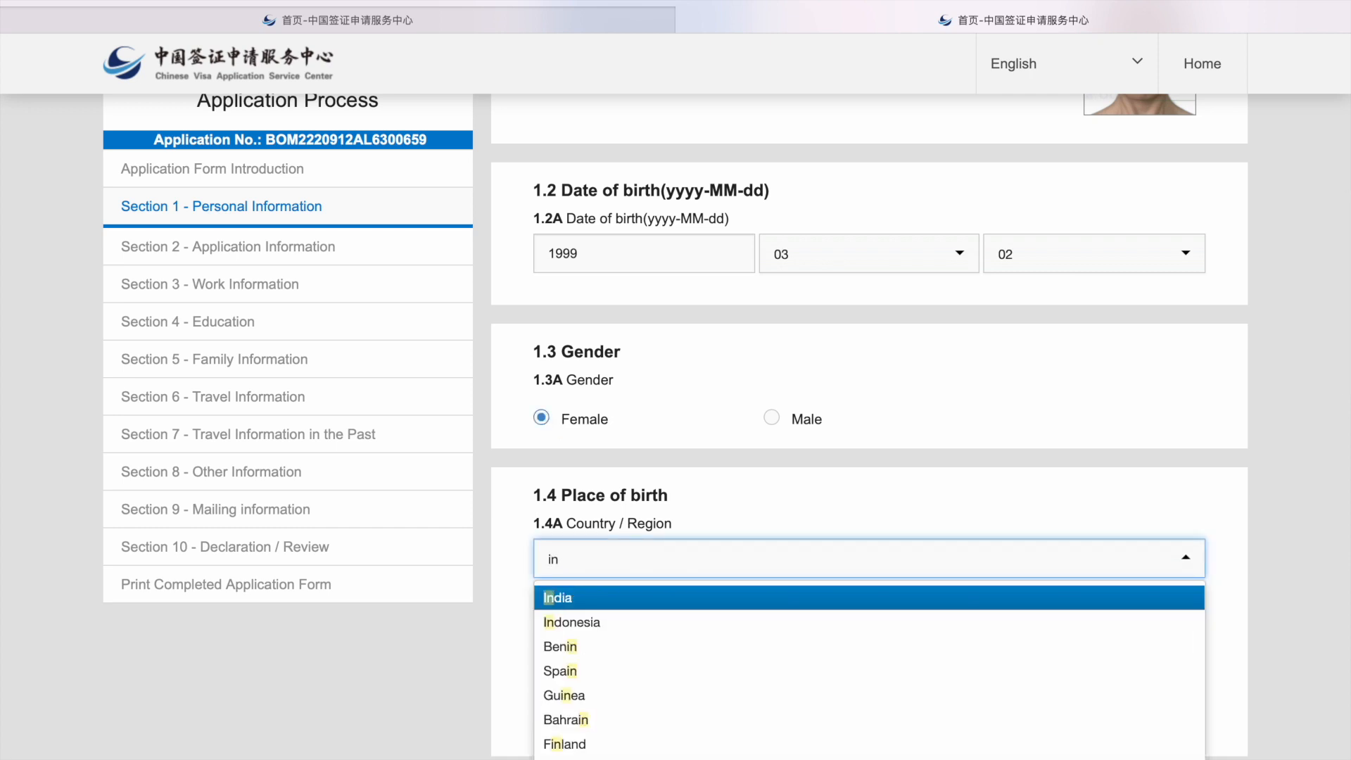
{"action": "key", "text": "Return"}
{"action": "left_click", "coordinate": [641, 635]}
{"action": "type", "text": "Karnataka"}
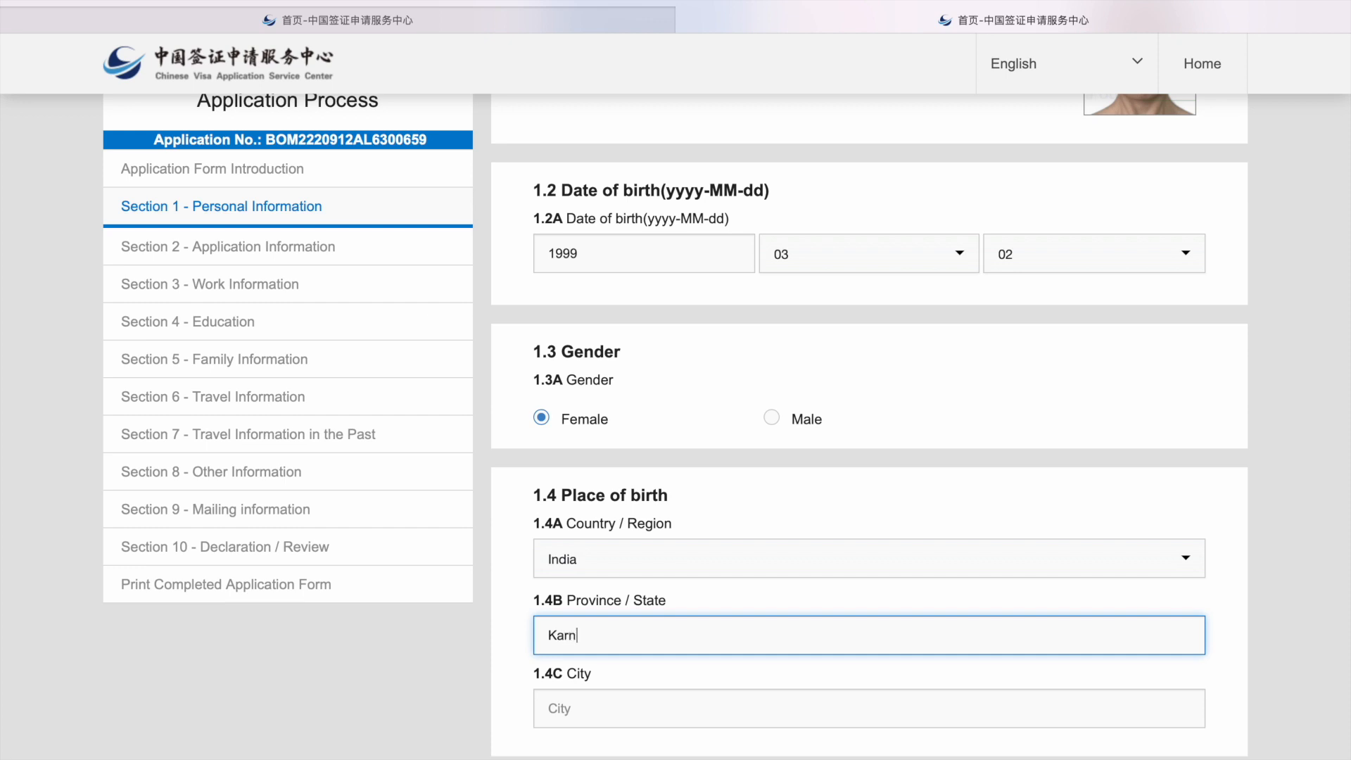
{"action": "left_click", "coordinate": [639, 708]}
{"action": "type", "text": "Bengaluru"}
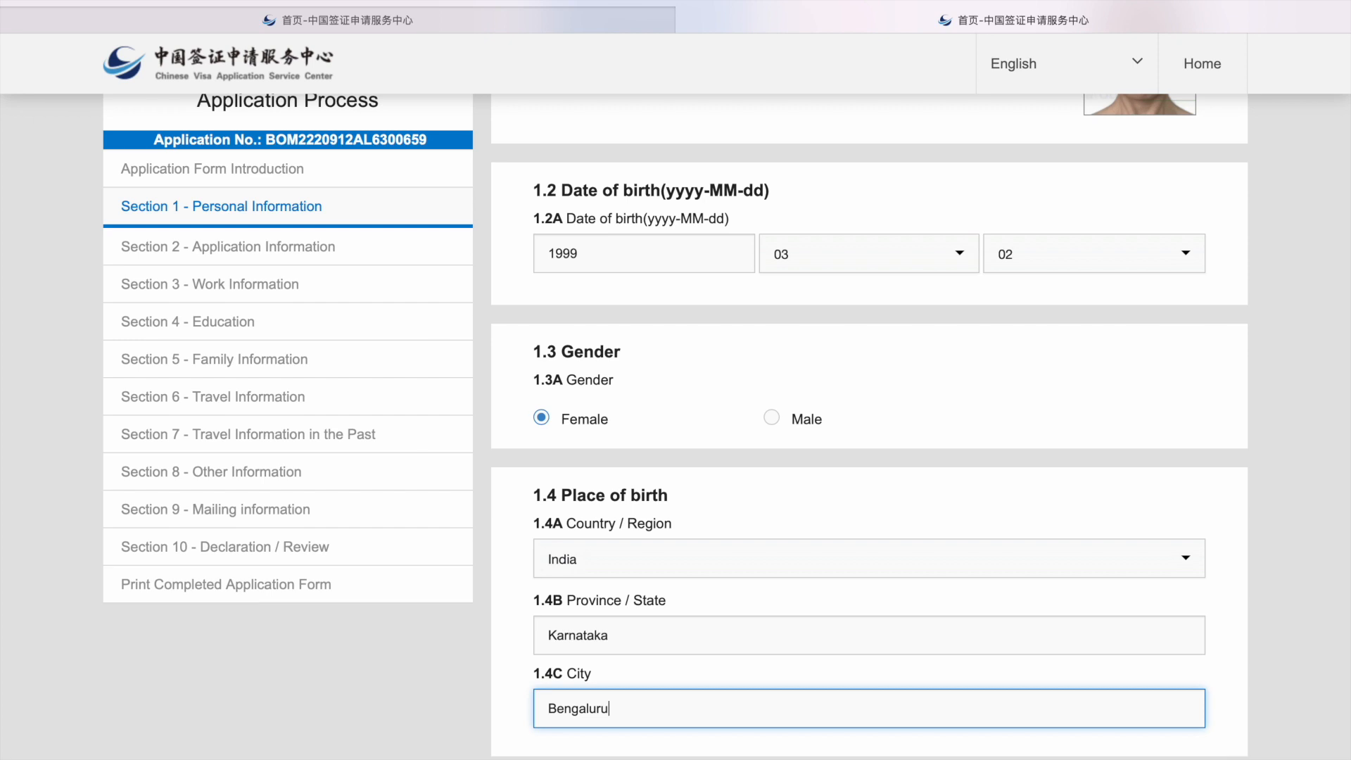
{"action": "scroll", "coordinate": [868, 426], "scroll_direction": "down", "scroll_amount": 6}
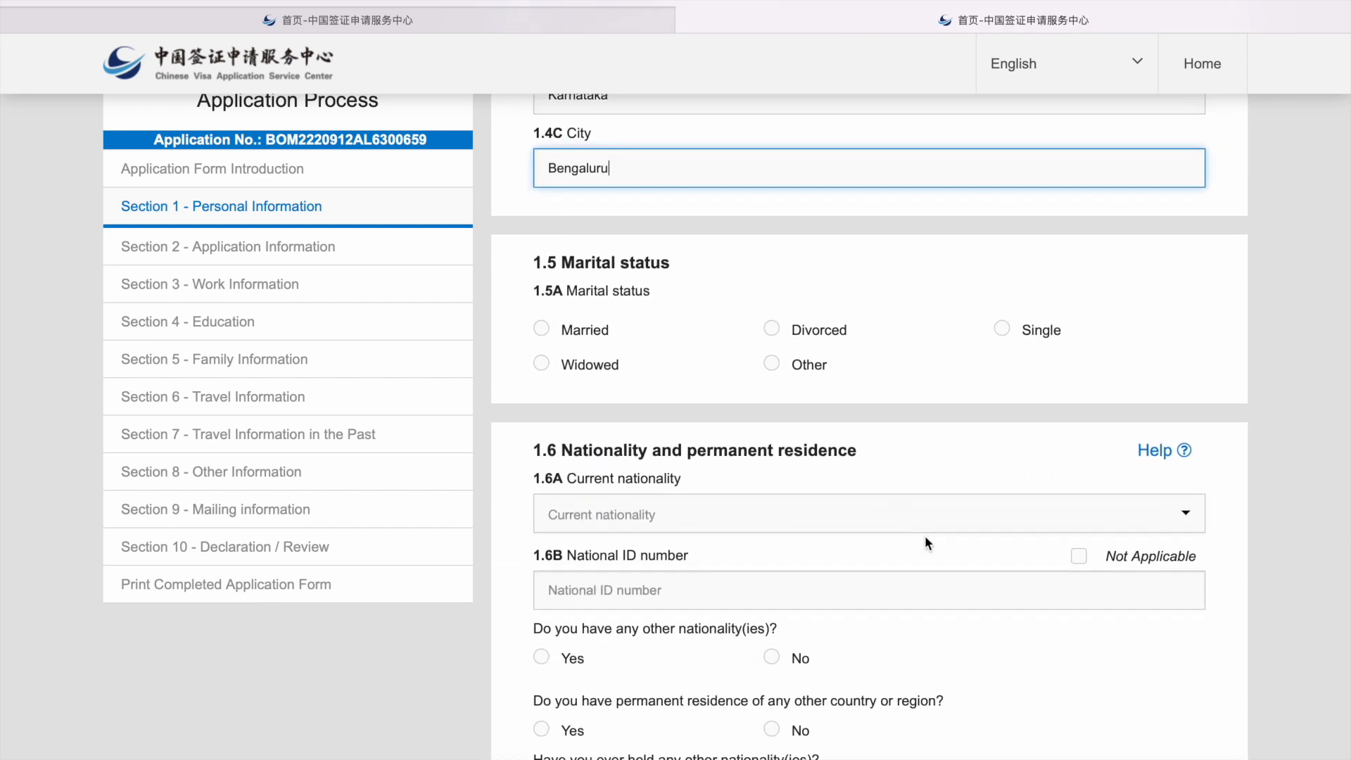
Step: Mark marital status as Single and set current nationality to India
{"action": "left_click", "coordinate": [1004, 329]}
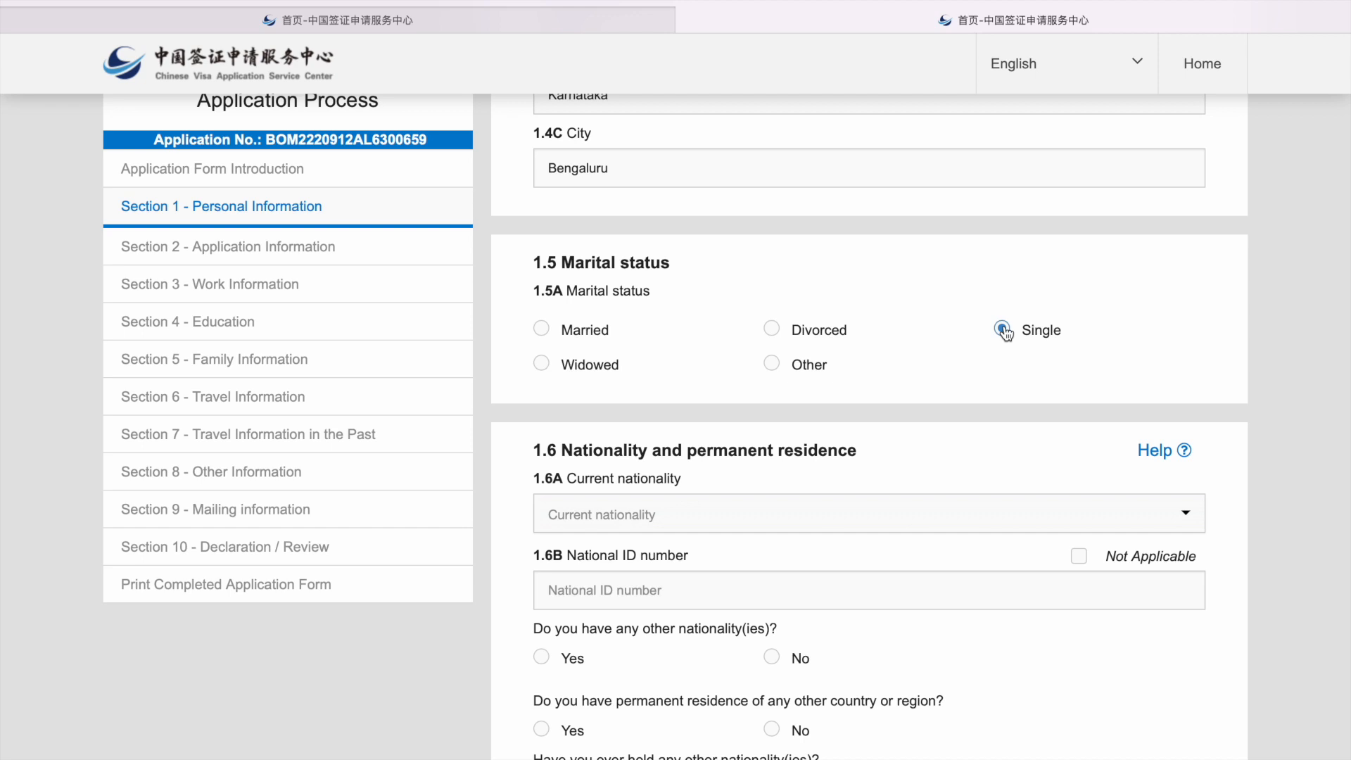
{"action": "scroll", "coordinate": [778, 506], "scroll_direction": "down", "scroll_amount": 1}
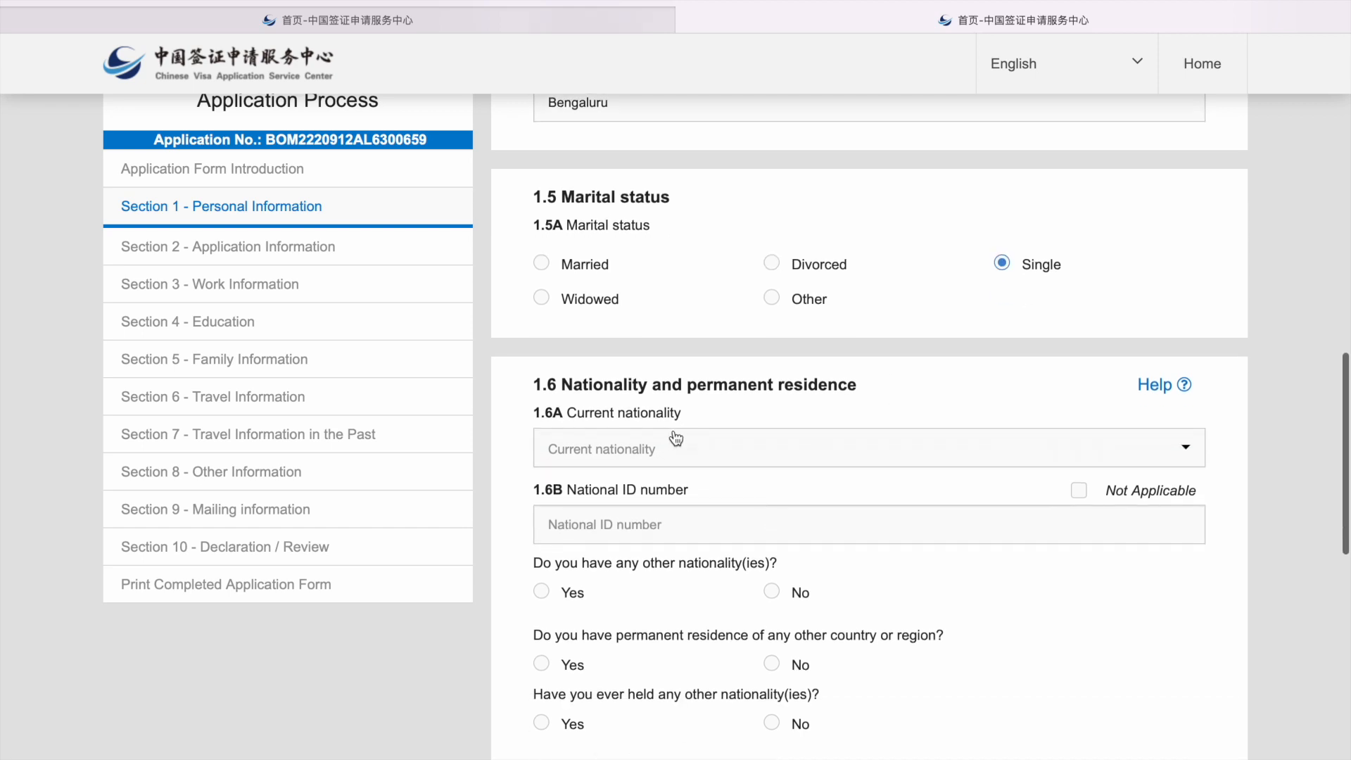
{"action": "scroll", "coordinate": [764, 419], "scroll_direction": "down", "scroll_amount": 2}
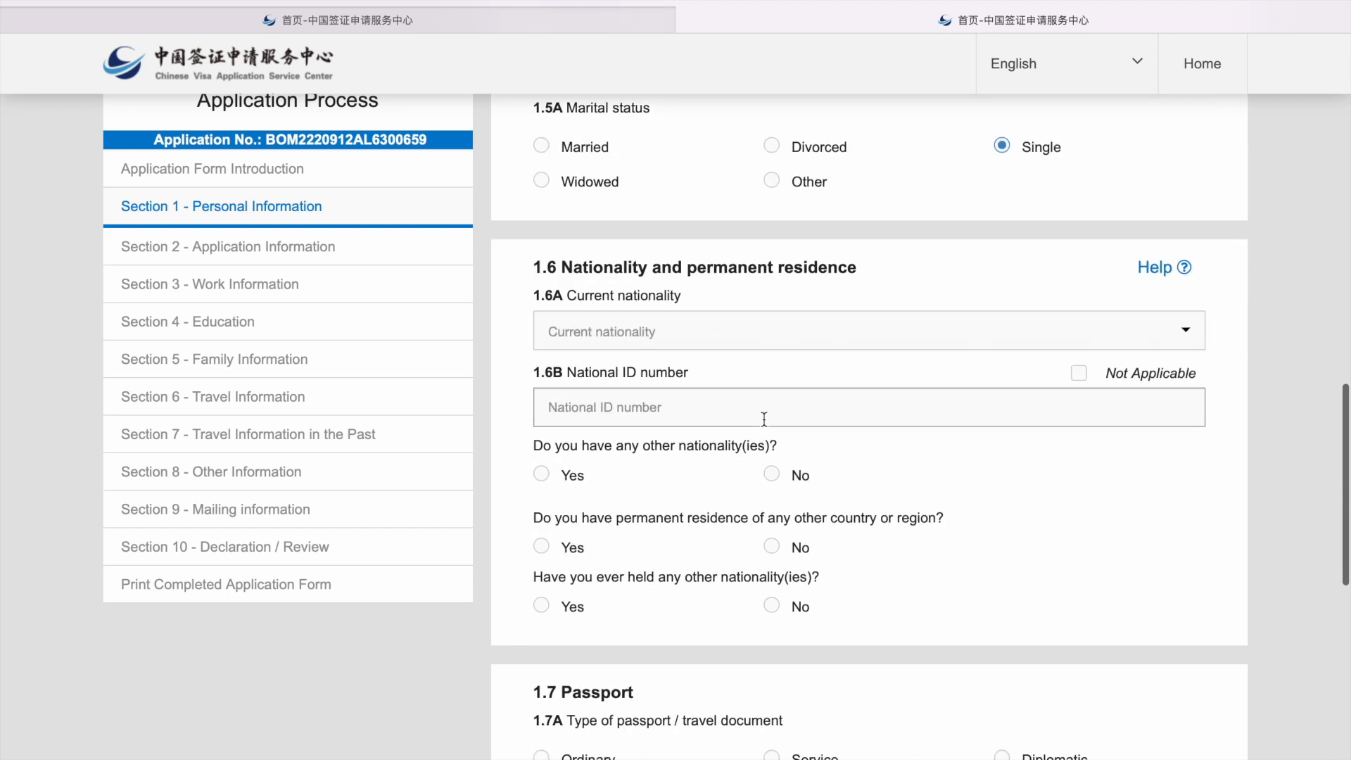
{"action": "left_click", "coordinate": [627, 338]}
{"action": "type", "text": "ini"}
{"action": "key", "text": "BackSpace"}
{"action": "type", "text": "d"}
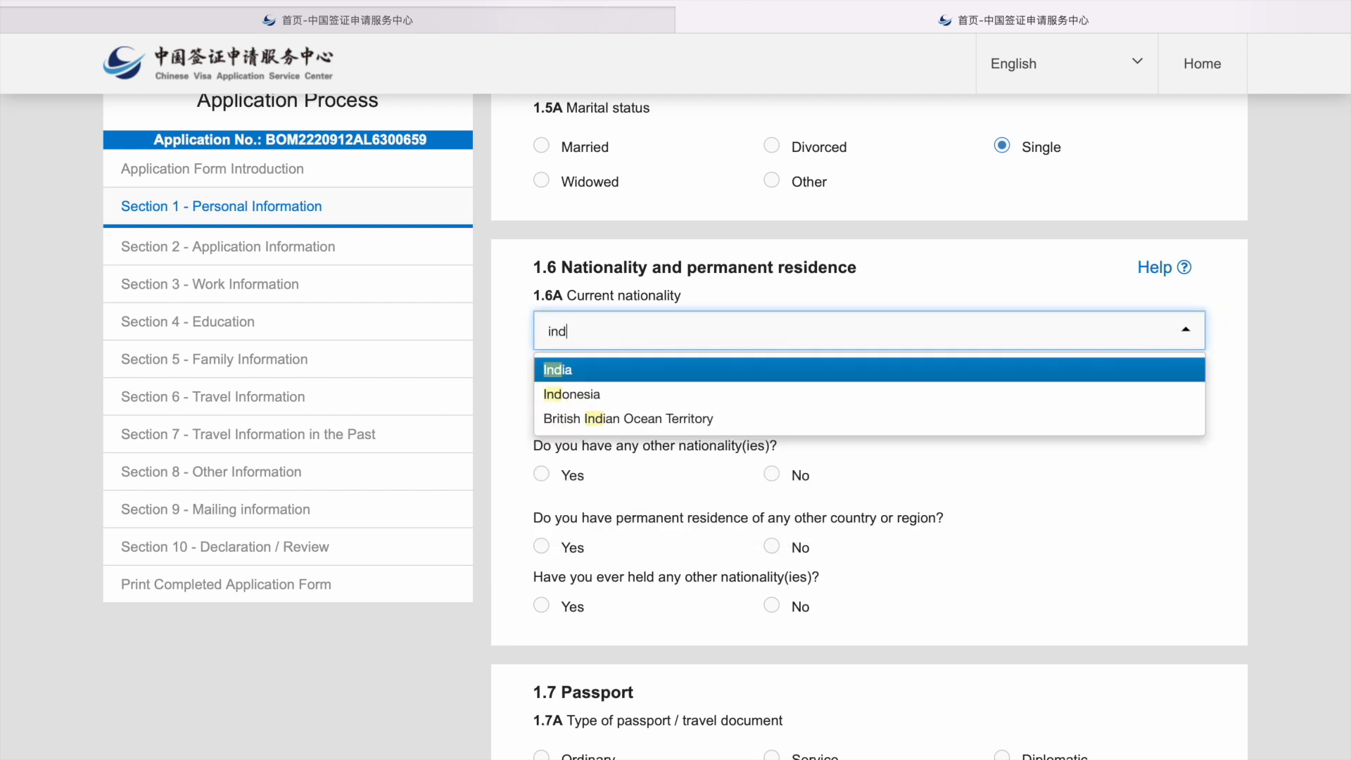
{"action": "key", "text": "Return"}
Step: Enter 'Aadhaar number' in the National ID number field
{"action": "left_click", "coordinate": [646, 408]}
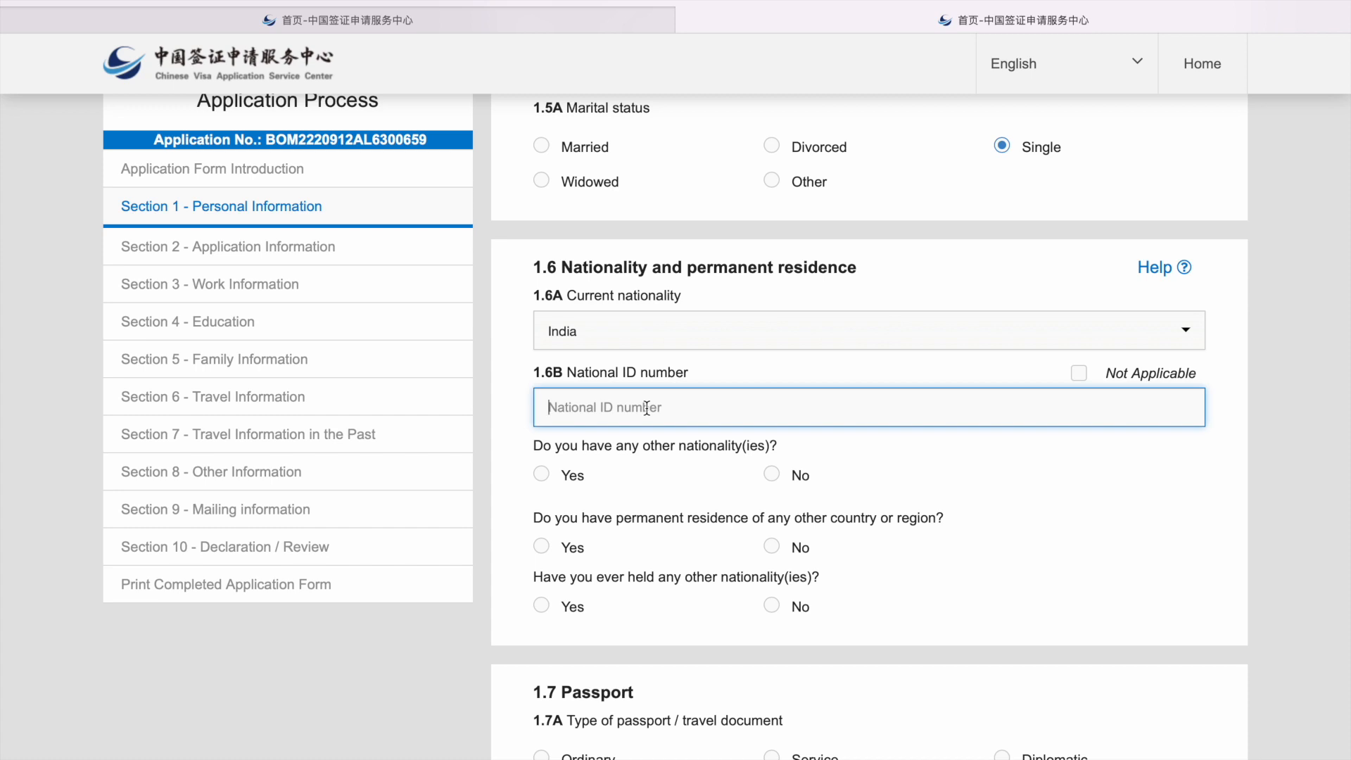
{"action": "type", "text": "Aadhaar."}
{"action": "key", "text": "BackSpace"}
{"action": "type", "text": "number"}
Step: Answer No to other nationalities, permanent residence elsewhere and ever holding another nationality
{"action": "scroll", "coordinate": [668, 496], "scroll_direction": "down", "scroll_amount": 2}
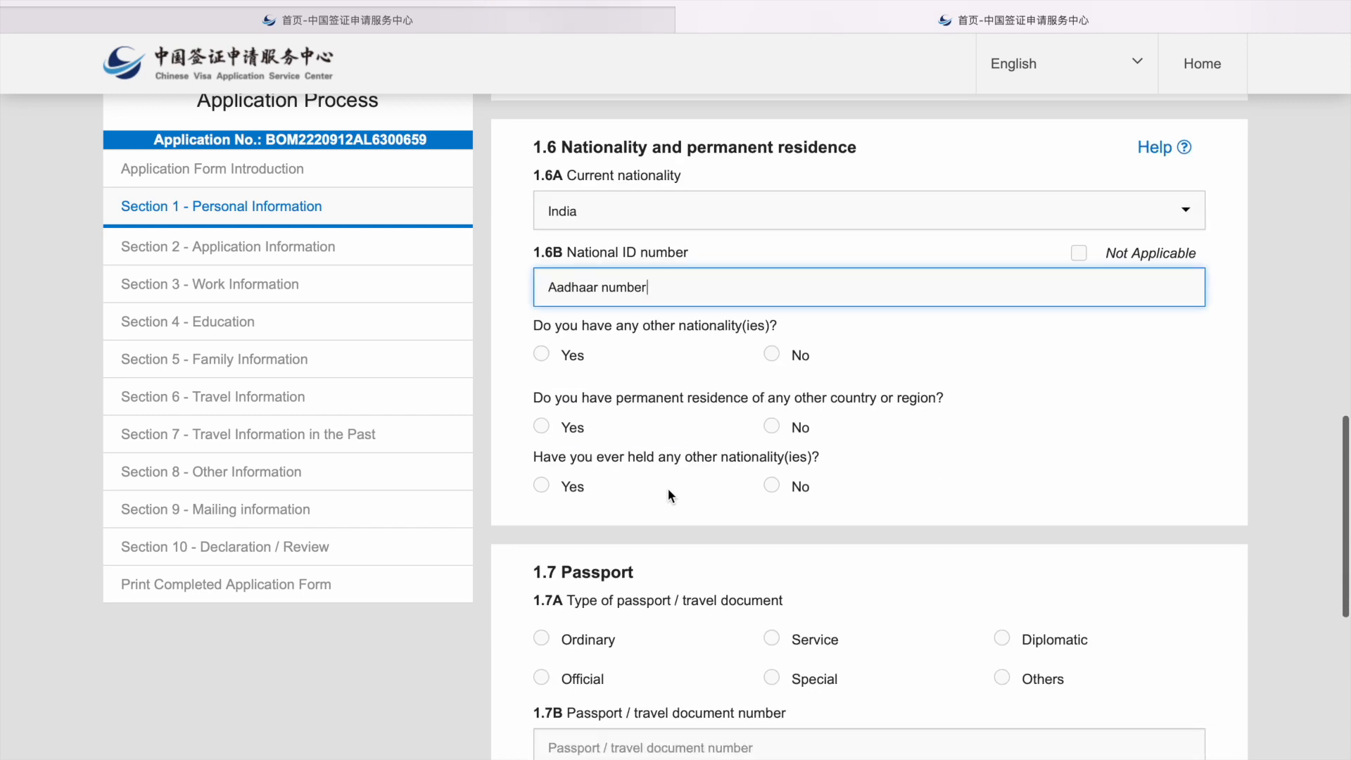
{"action": "left_click", "coordinate": [771, 354]}
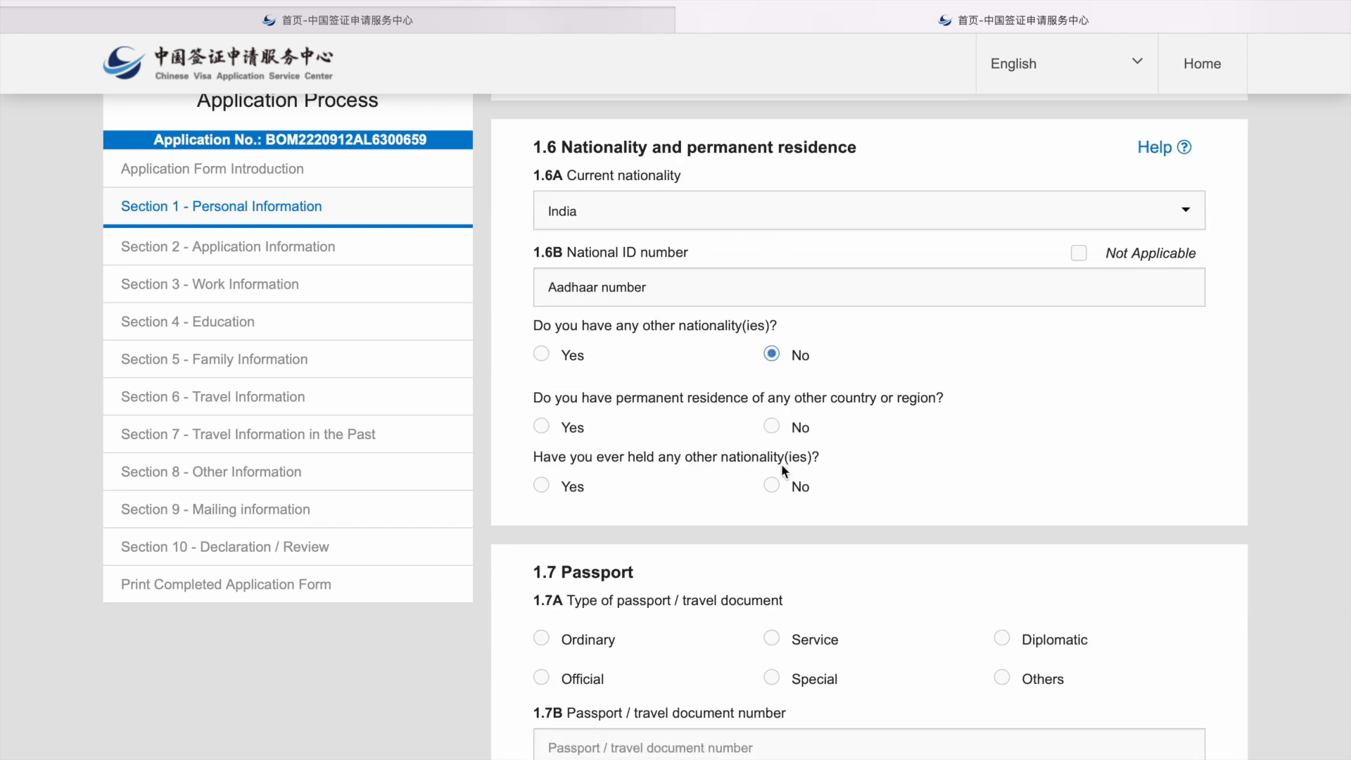
{"action": "left_click", "coordinate": [772, 427]}
{"action": "left_click", "coordinate": [776, 486]}
Step: Enter an Ordinary passport issued in India at Bengaluru by the Regional Passport Officer, with its number
{"action": "scroll", "coordinate": [778, 489], "scroll_direction": "down", "scroll_amount": 5}
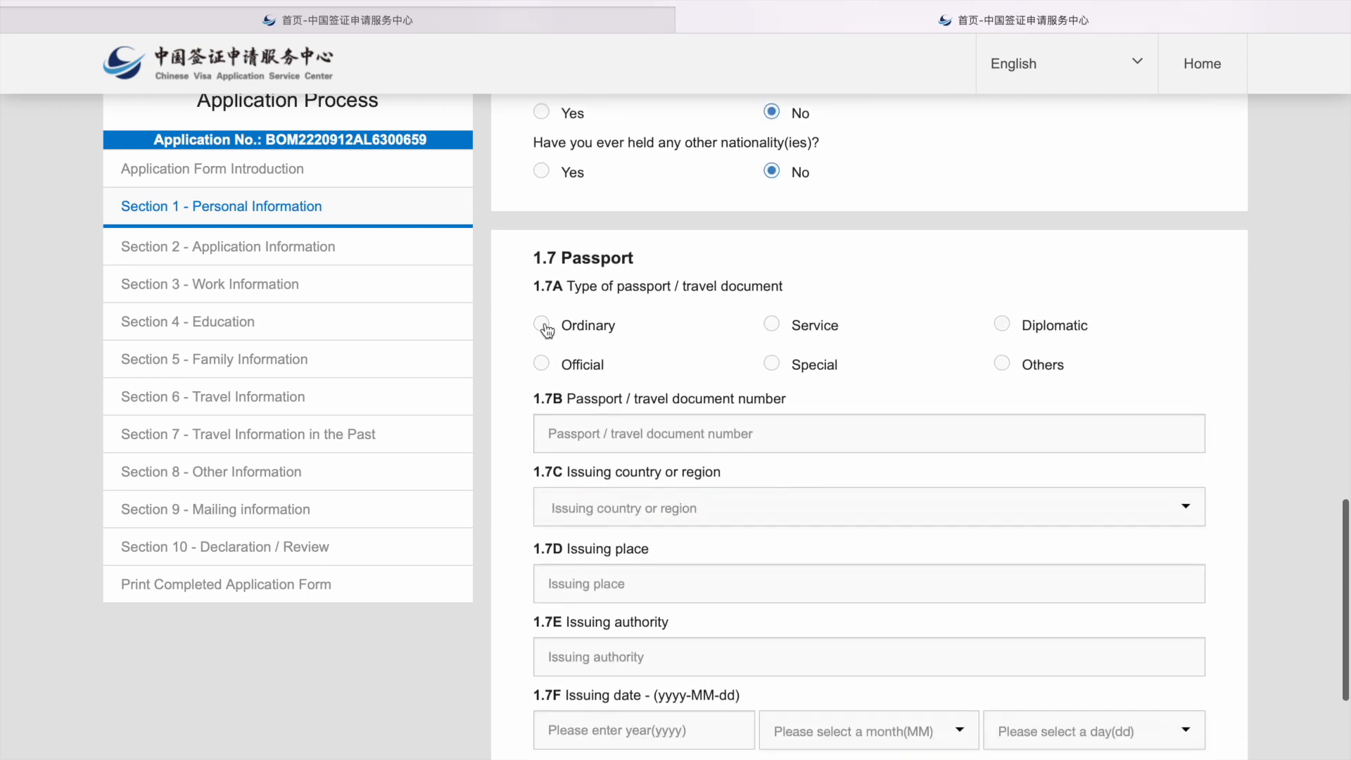
{"action": "left_click", "coordinate": [541, 325]}
{"action": "left_click", "coordinate": [619, 443]}
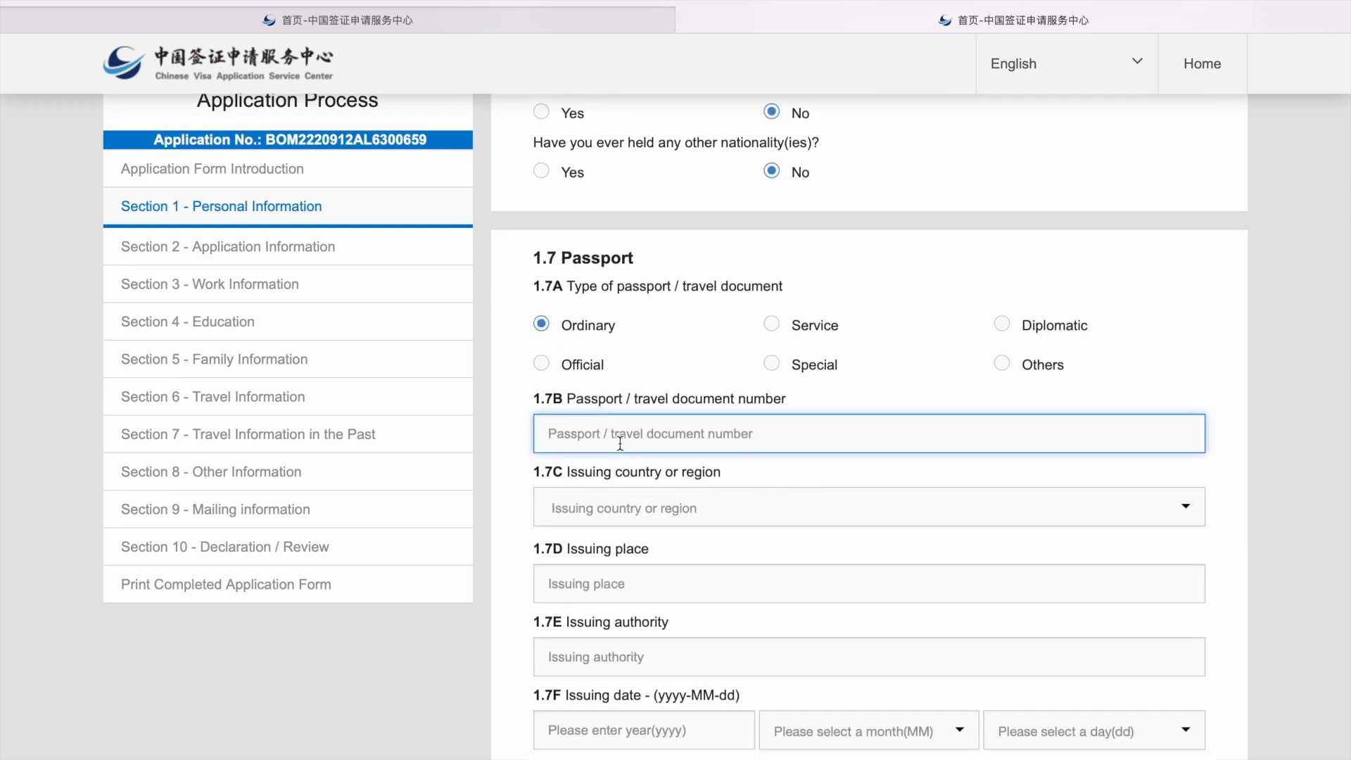
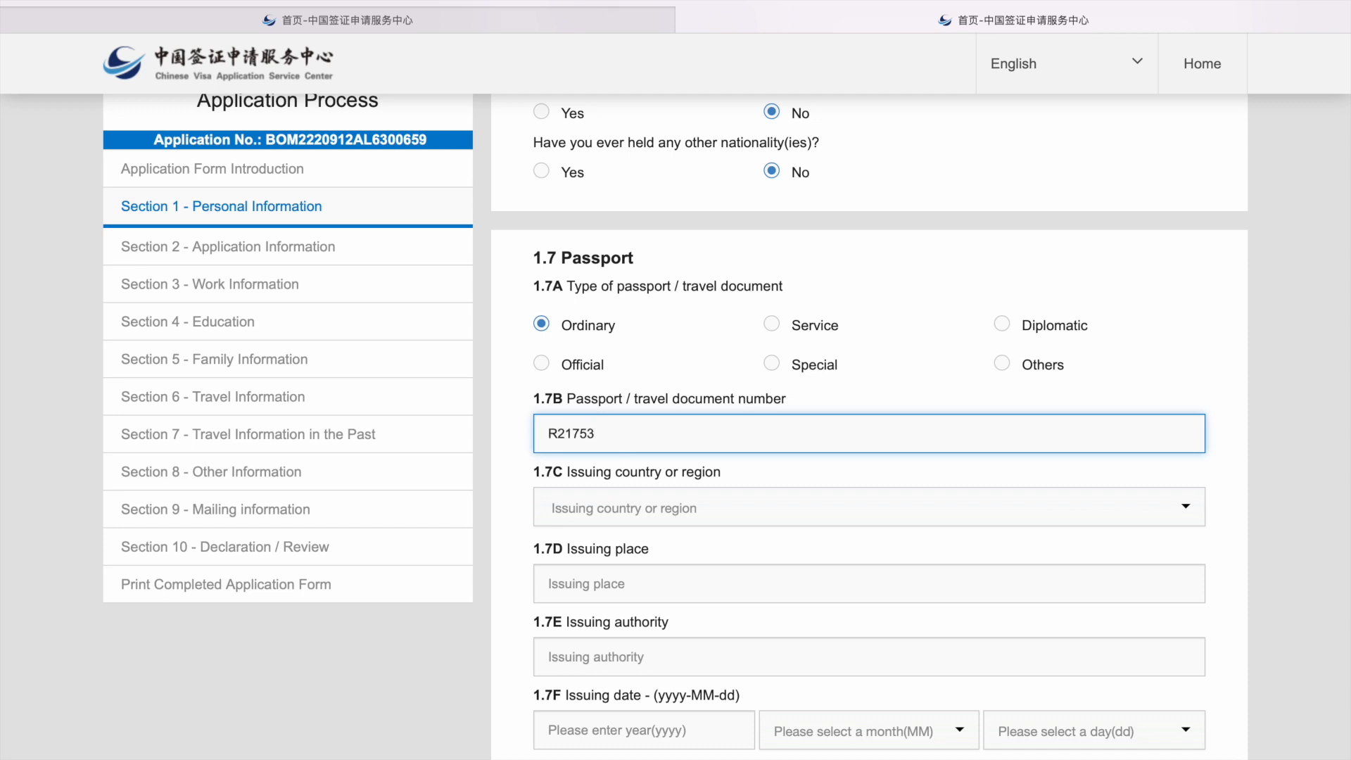
{"action": "scroll", "coordinate": [720, 454], "scroll_direction": "down", "scroll_amount": 1}
{"action": "left_click", "coordinate": [721, 440]}
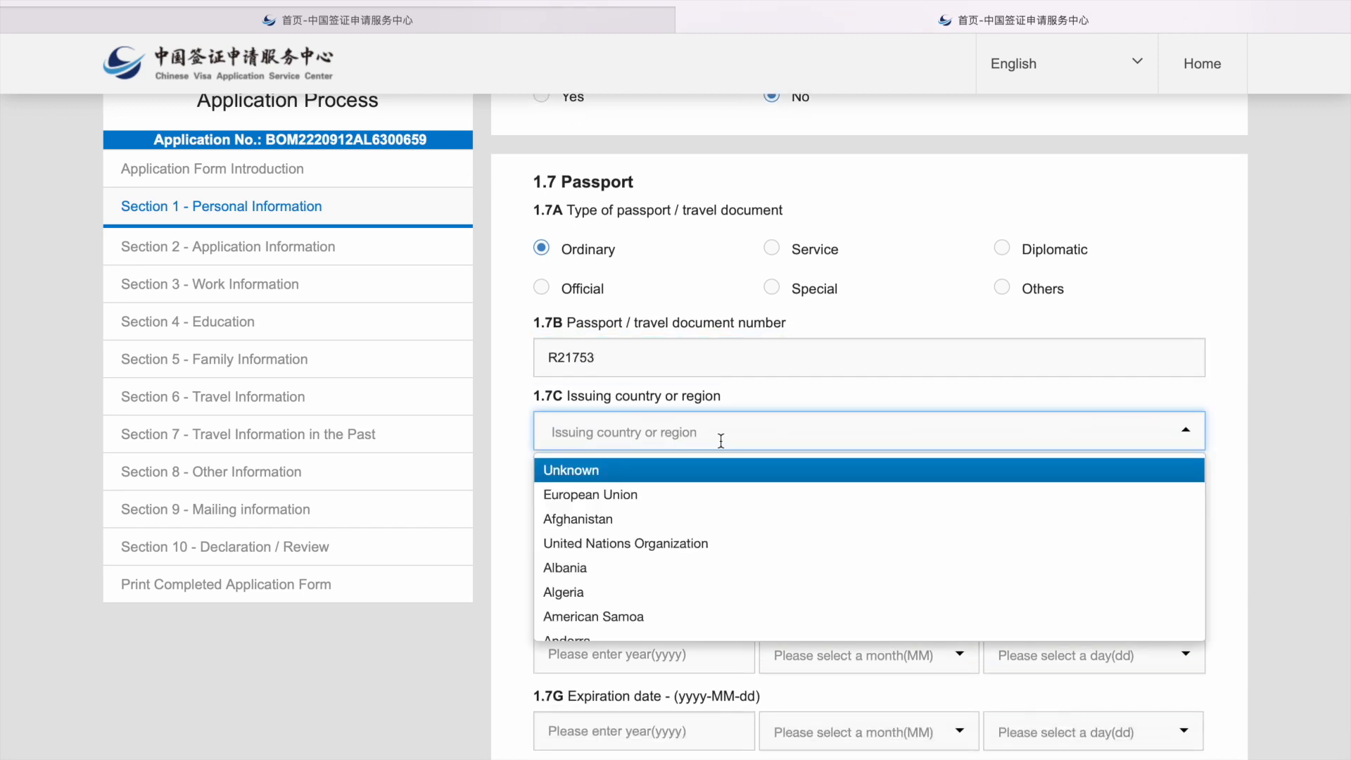
{"action": "type", "text": "in"}
{"action": "key", "text": "Return"}
{"action": "left_click", "coordinate": [699, 506]}
{"action": "type", "text": "Ben"}
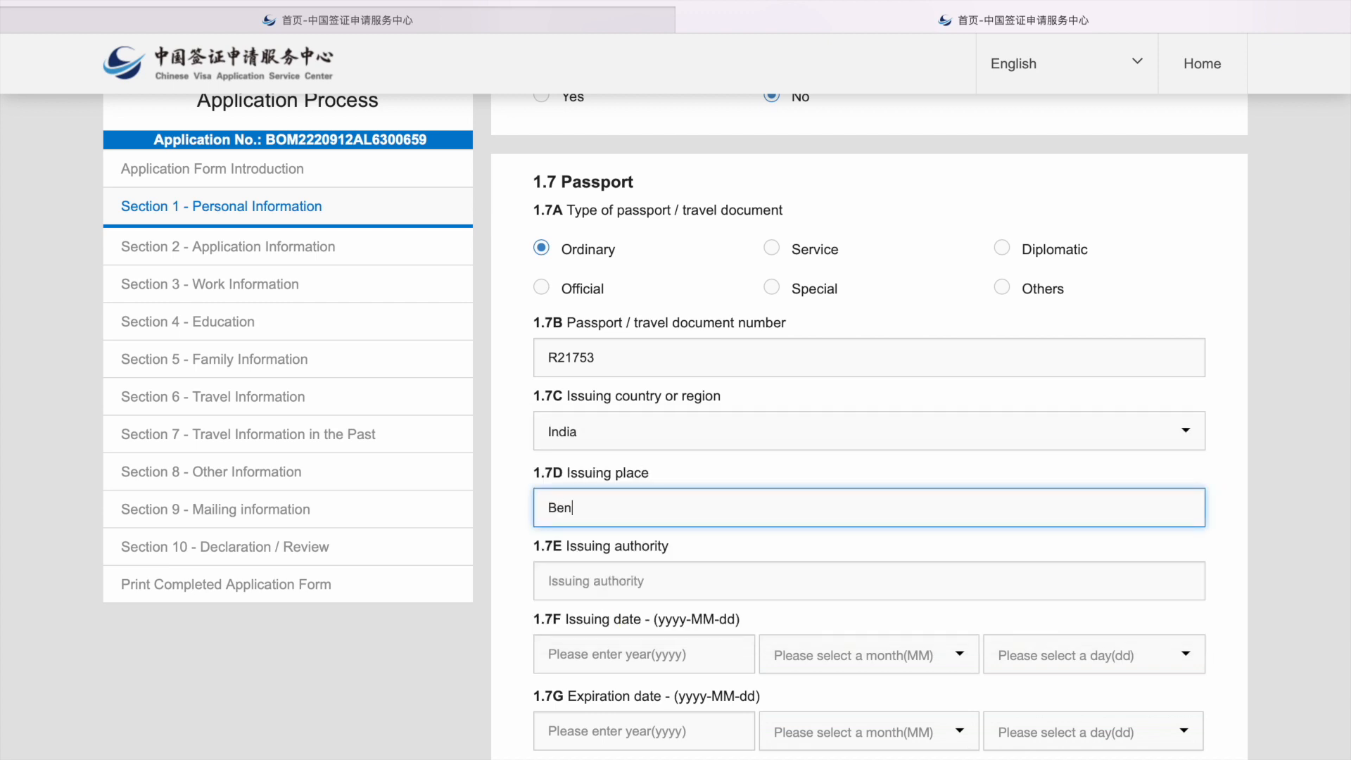
{"action": "type", "text": "galuru"}
{"action": "scroll", "coordinate": [869, 422], "scroll_direction": "down", "scroll_amount": 2}
{"action": "left_click", "coordinate": [662, 473]}
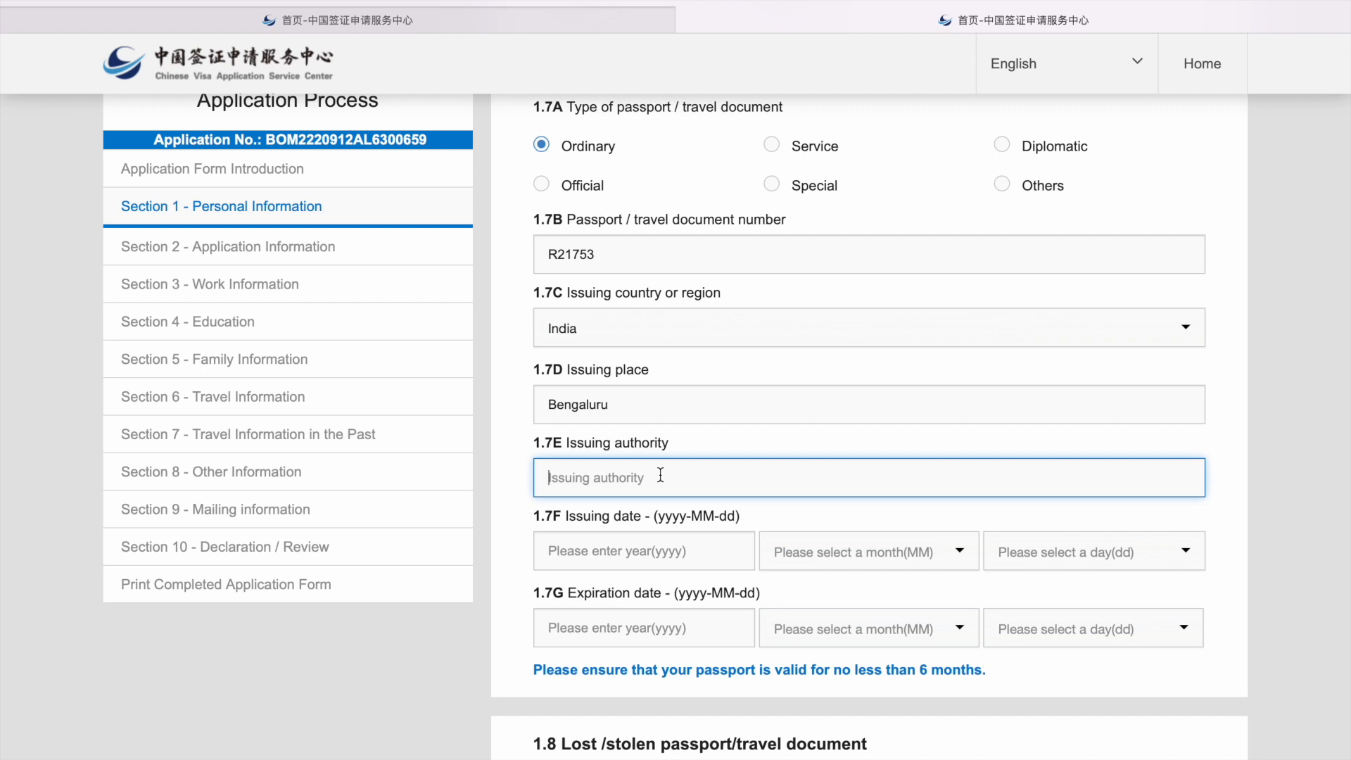
{"action": "type", "text": "Regional Passport Officer"}
Step: Set the passport issue date to 2017-03-02 and expiry date to 2027-03-01
{"action": "left_click", "coordinate": [624, 555]}
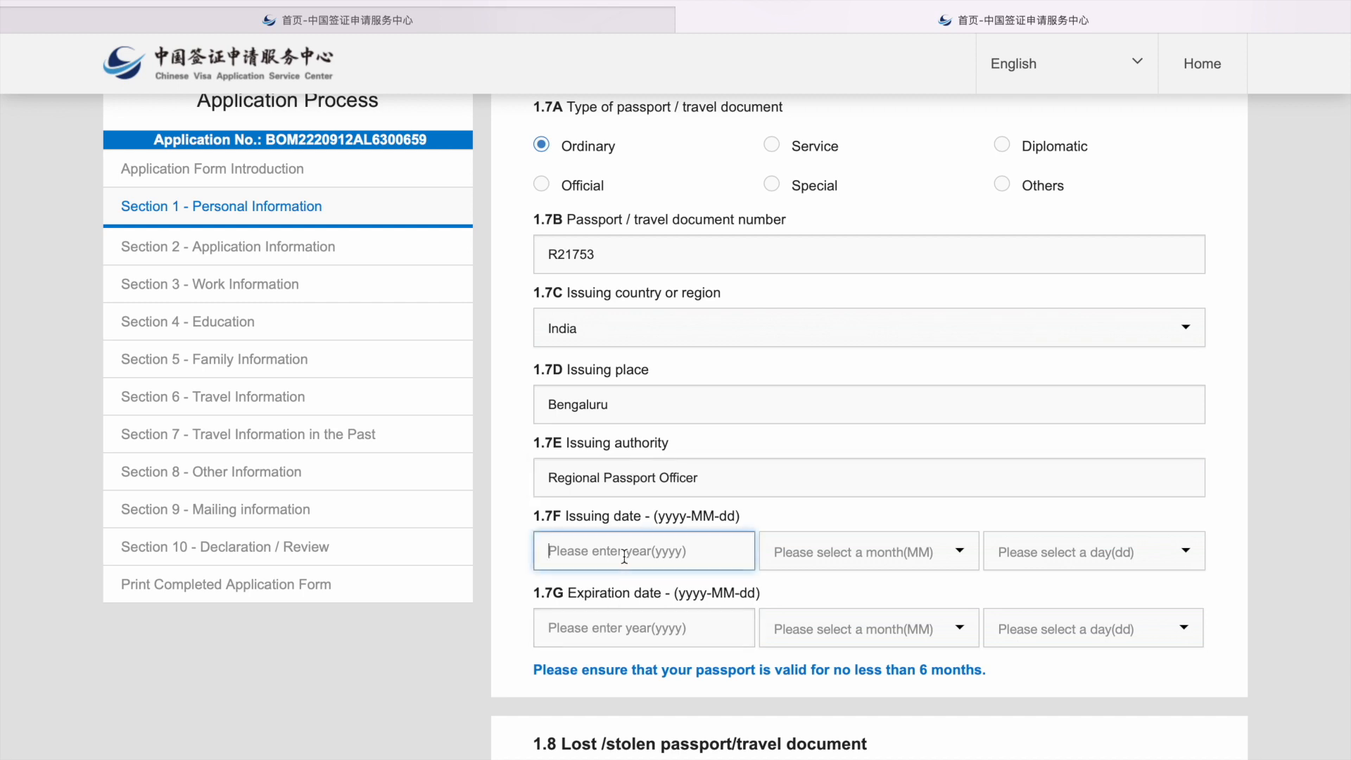
{"action": "type", "text": "2017"}
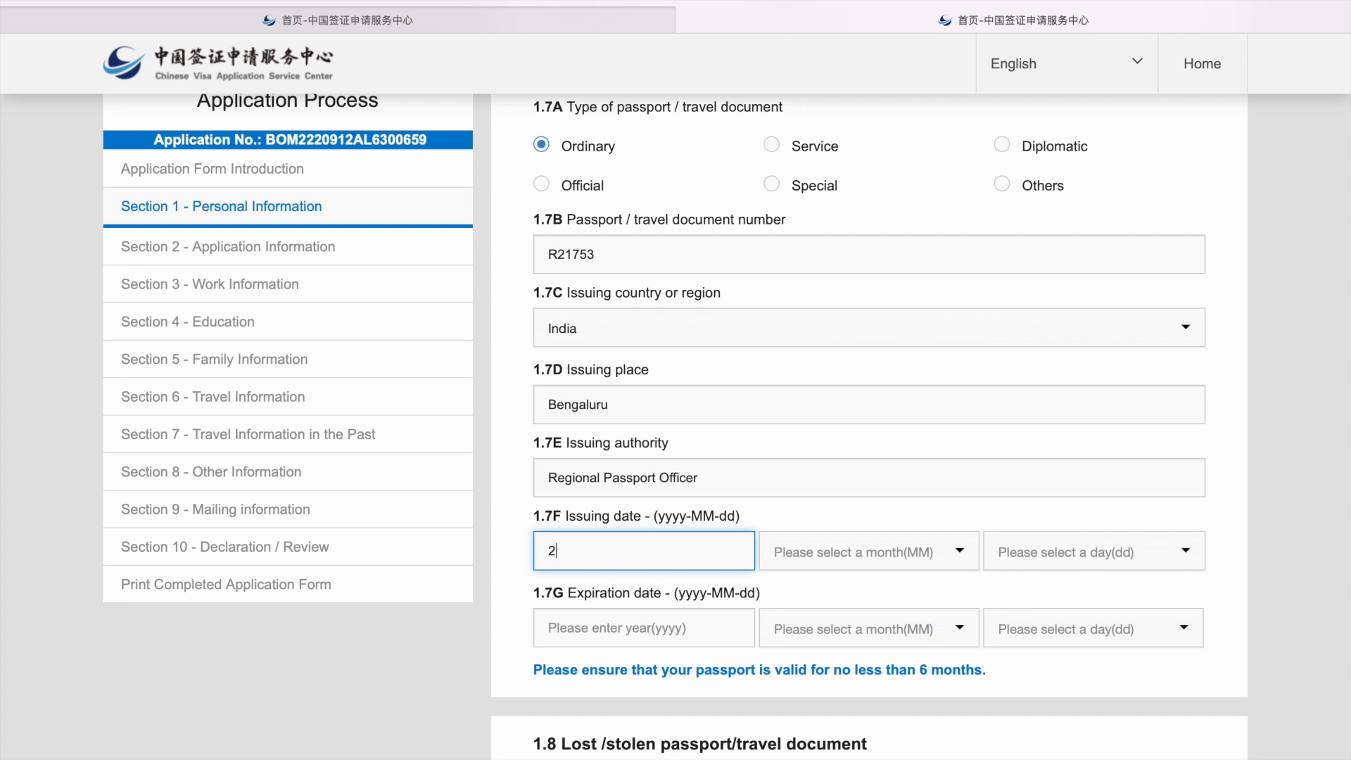
{"action": "left_click", "coordinate": [879, 558]}
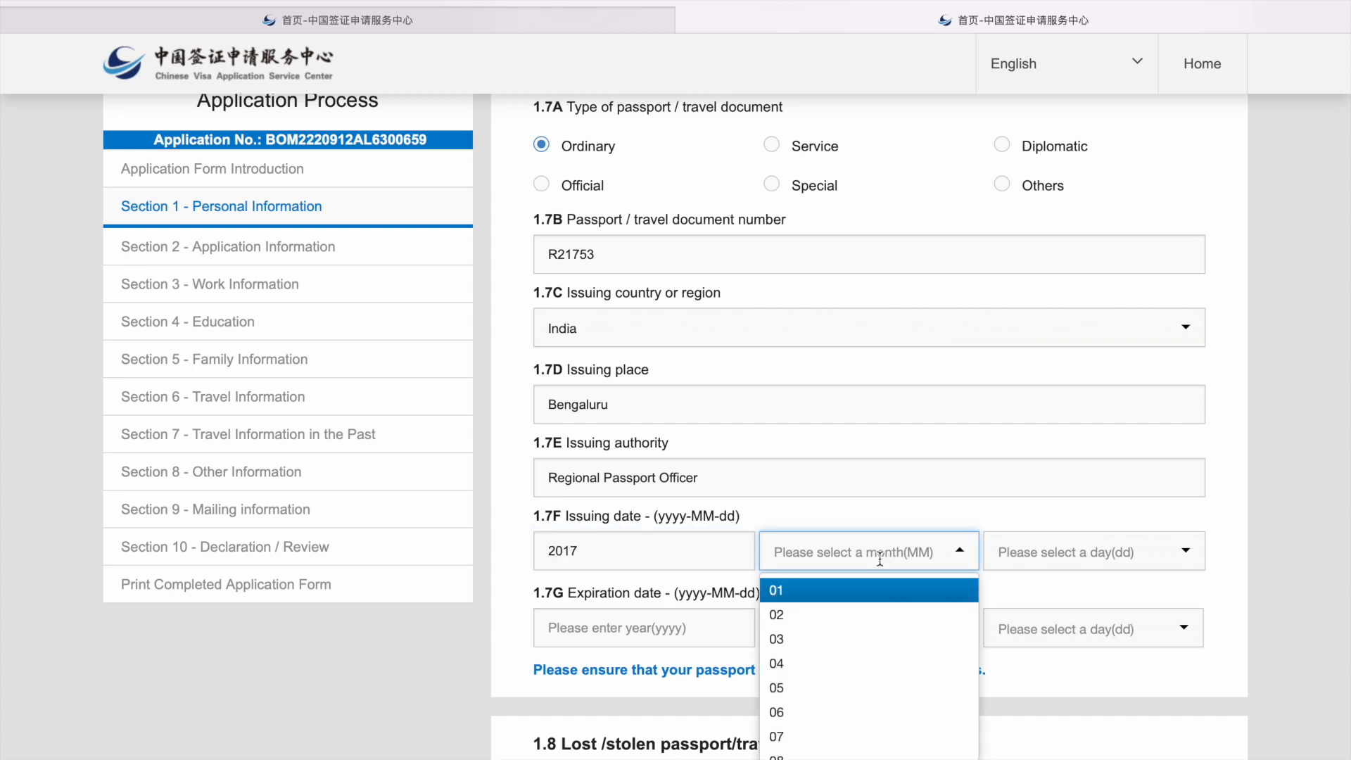
{"action": "scroll", "coordinate": [879, 558], "scroll_direction": "down", "scroll_amount": 1}
{"action": "left_click", "coordinate": [883, 583]}
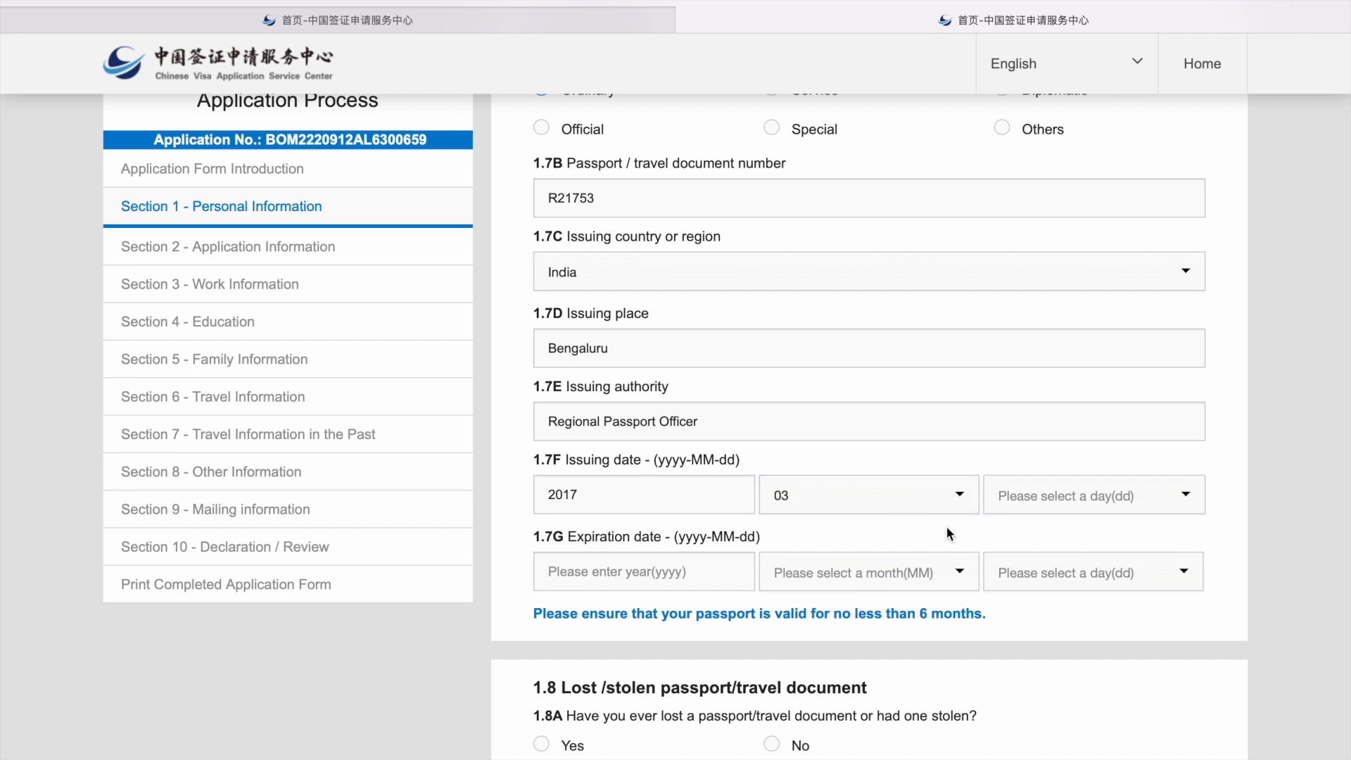
{"action": "left_click", "coordinate": [1015, 496]}
{"action": "left_click", "coordinate": [1023, 555]}
{"action": "left_click", "coordinate": [614, 570]}
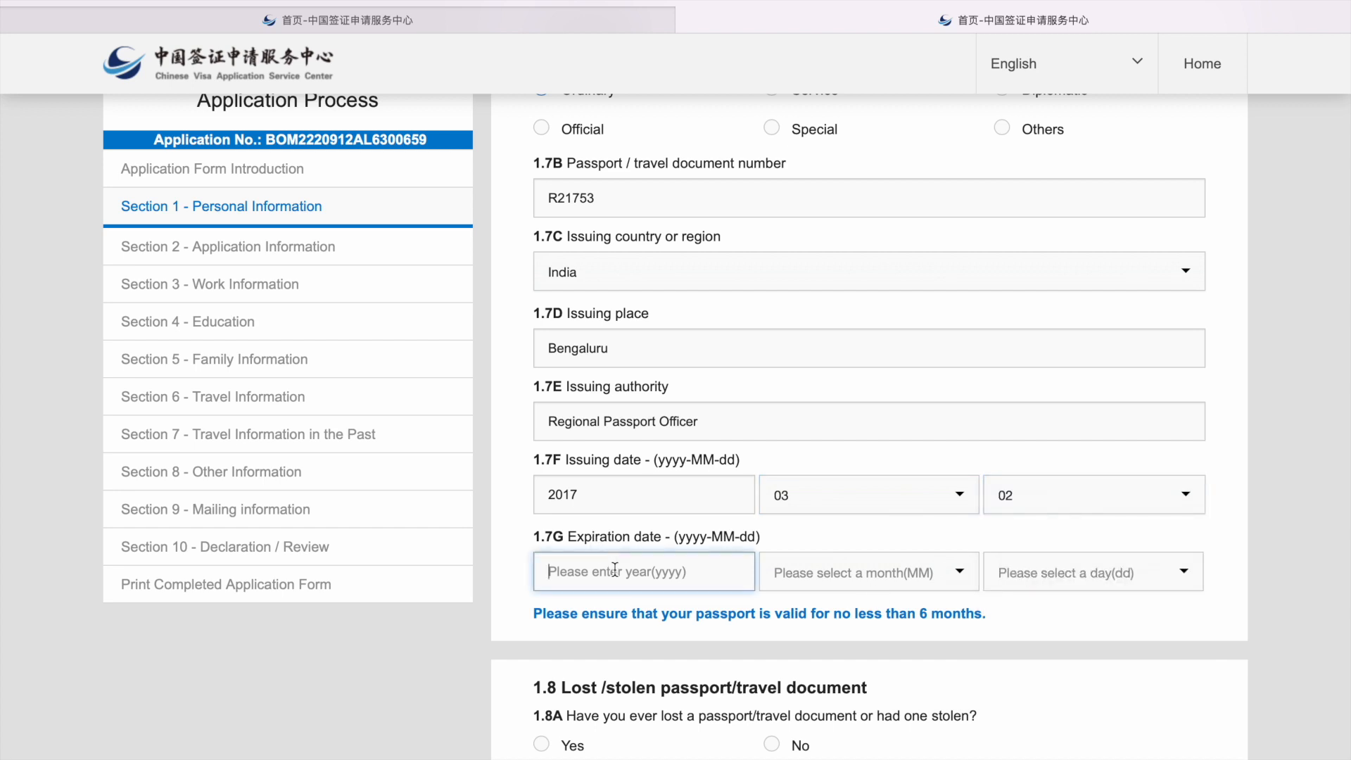
{"action": "type", "text": "2027"}
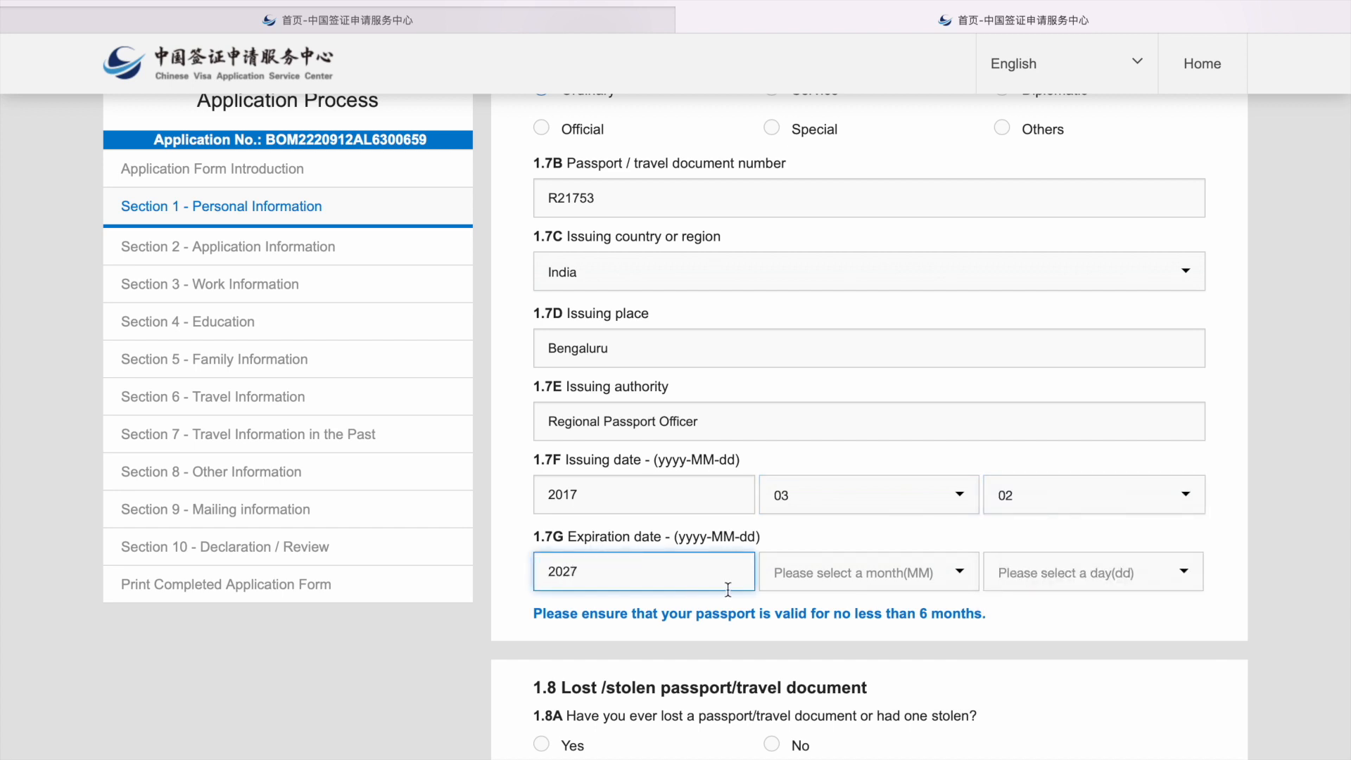
{"action": "left_click", "coordinate": [844, 574]}
{"action": "left_click", "coordinate": [844, 628]}
{"action": "left_click", "coordinate": [1007, 591]}
{"action": "left_click", "coordinate": [1010, 607]}
Step: Answer No to ever losing a passport and save Section 1
{"action": "scroll", "coordinate": [763, 633], "scroll_direction": "down", "scroll_amount": 2}
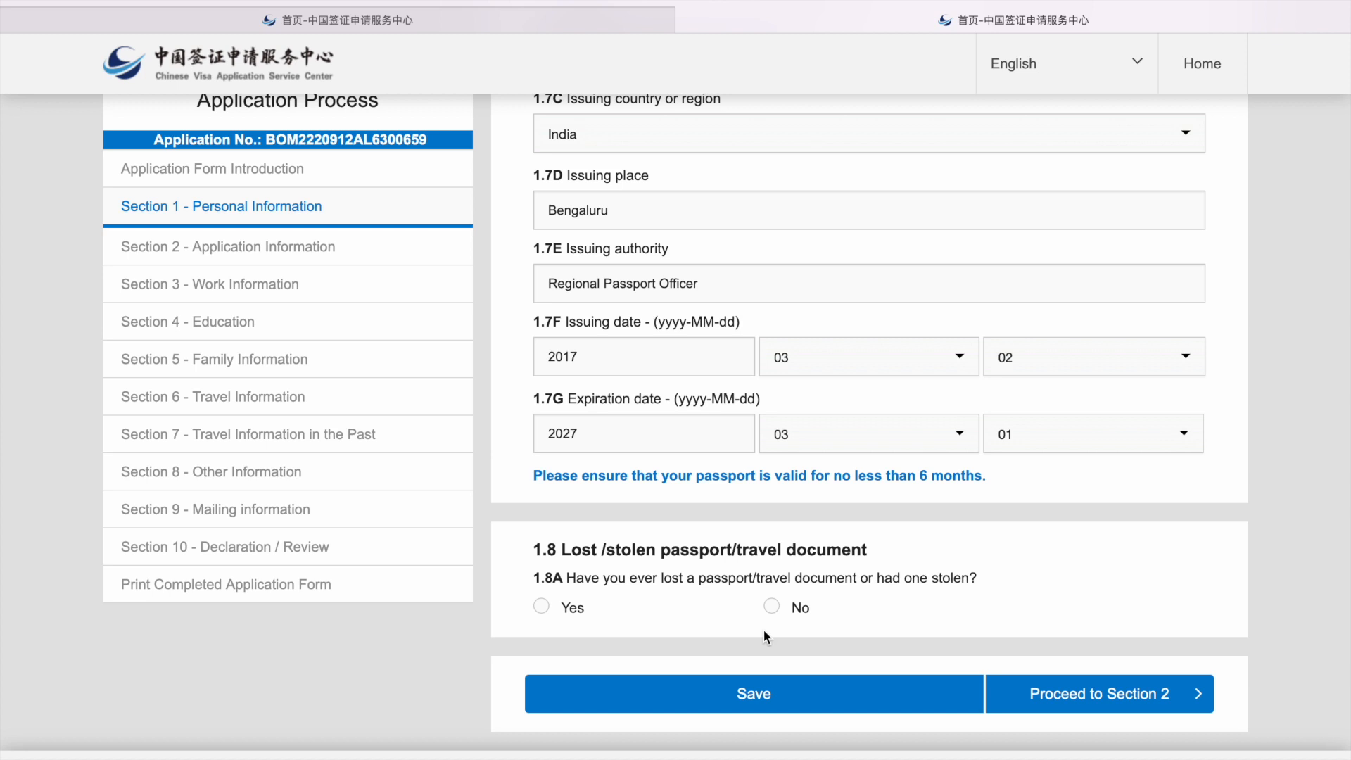
{"action": "left_click", "coordinate": [771, 608]}
{"action": "left_click", "coordinate": [793, 695]}
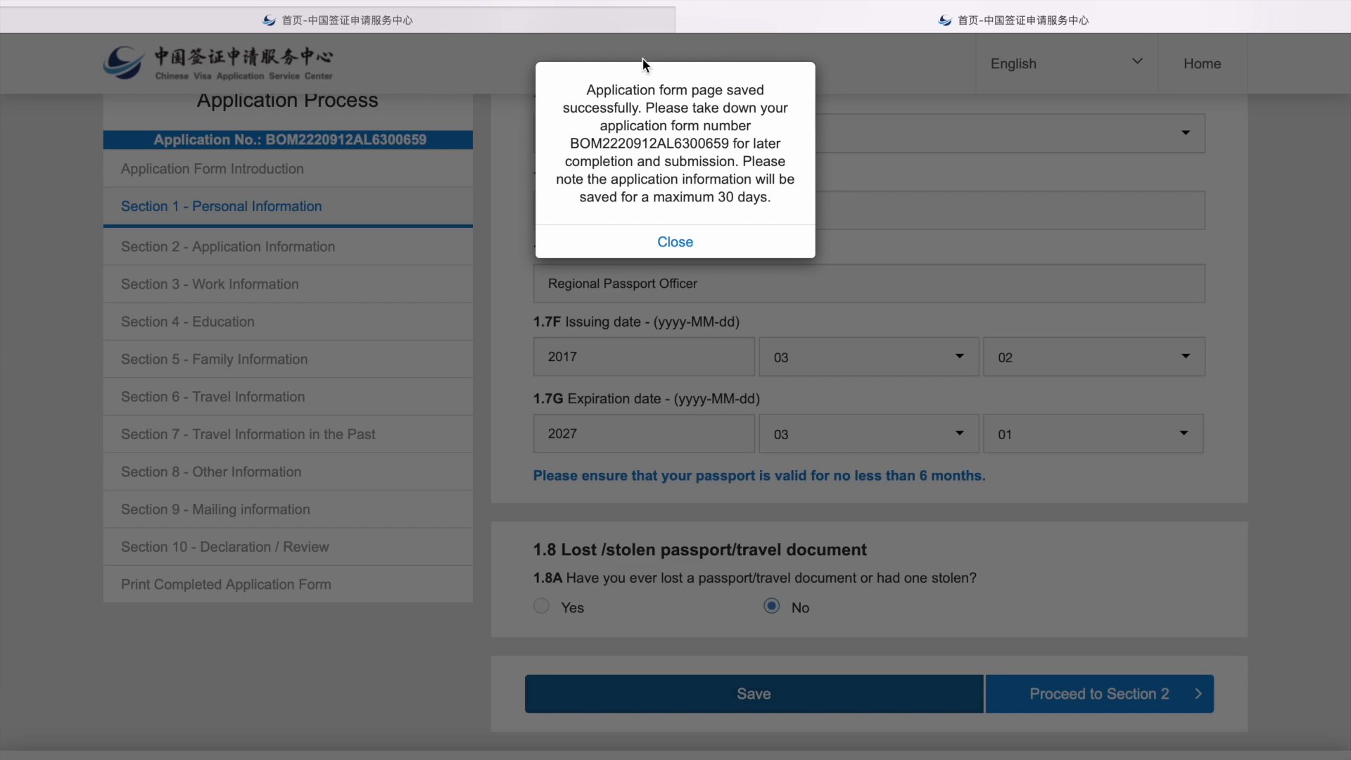
{"action": "left_click", "coordinate": [667, 218]}
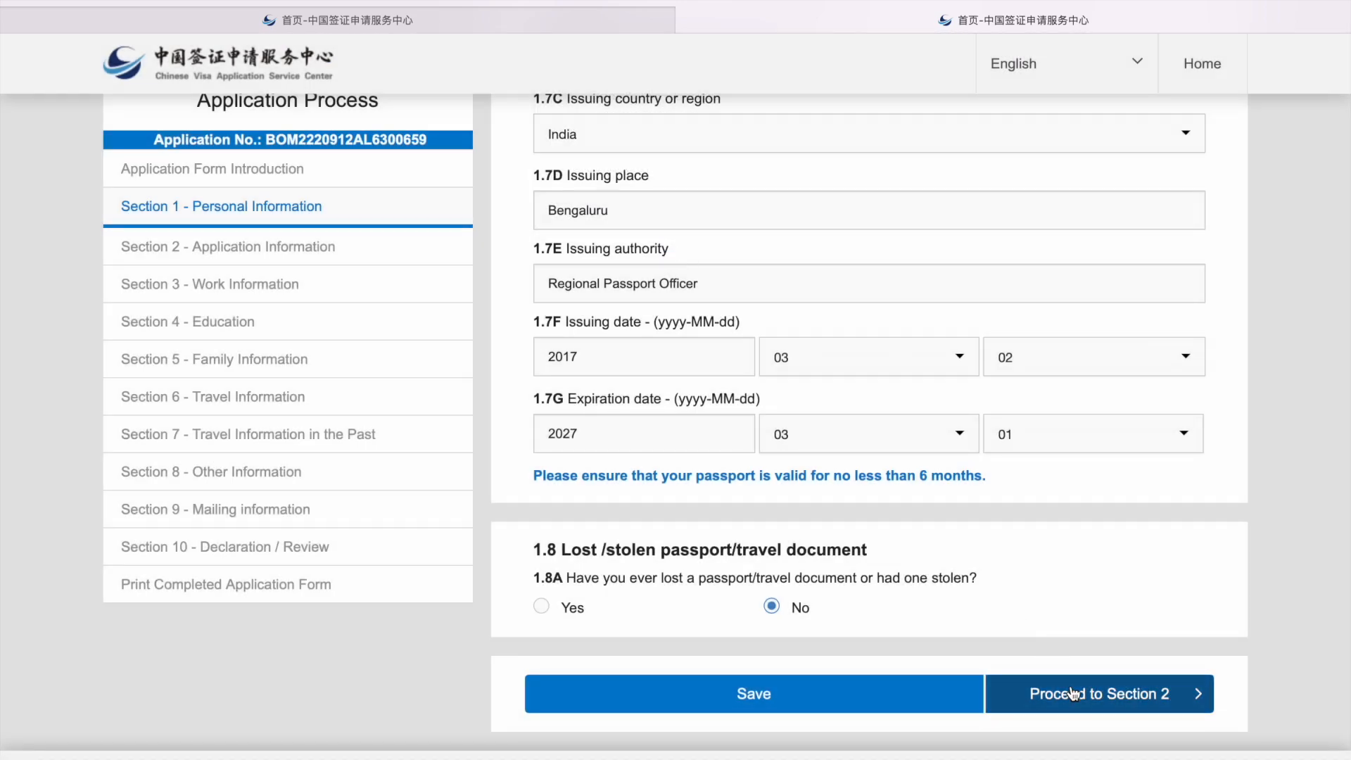
Step: In Section 2, choose (X1)Study visa type with long-term study over 180 days
{"action": "left_click", "coordinate": [1071, 693]}
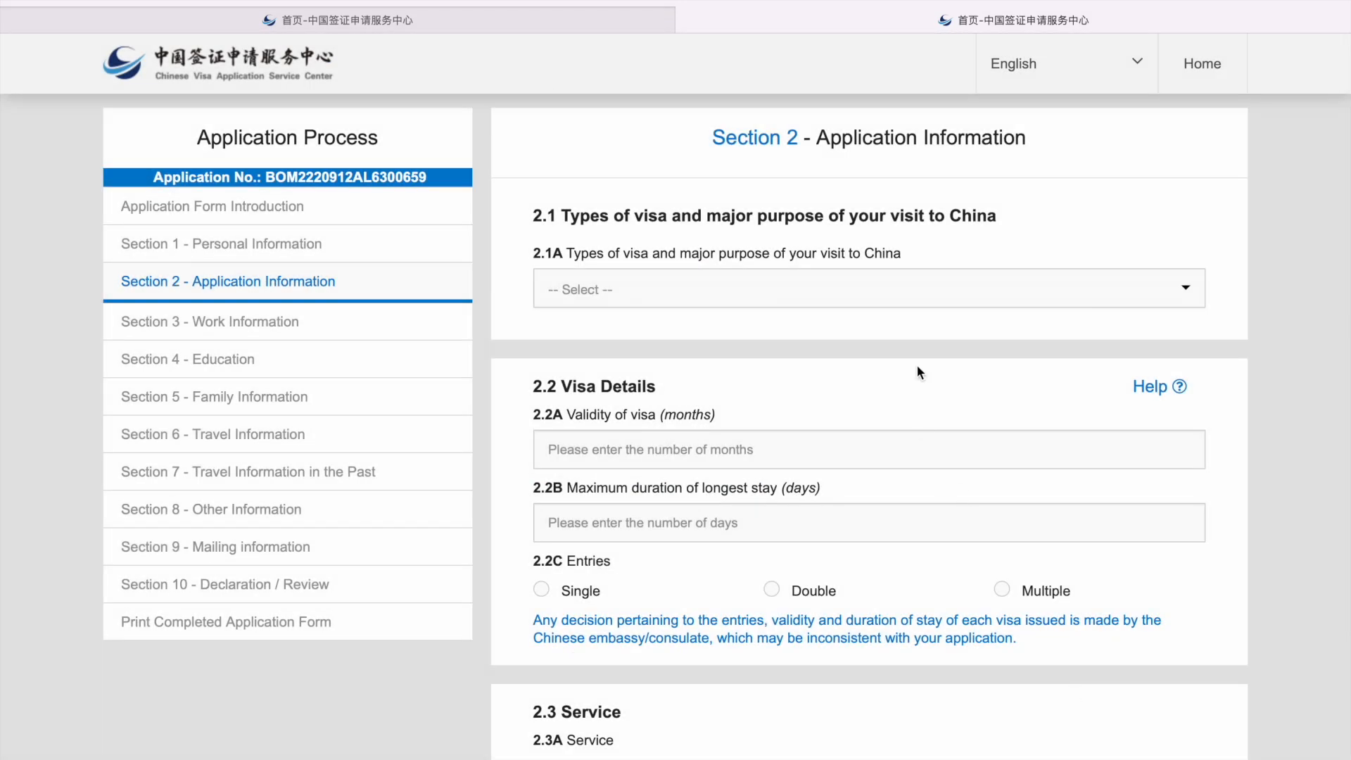
{"action": "left_click", "coordinate": [790, 289]}
{"action": "scroll", "coordinate": [778, 443], "scroll_direction": "down", "scroll_amount": 3}
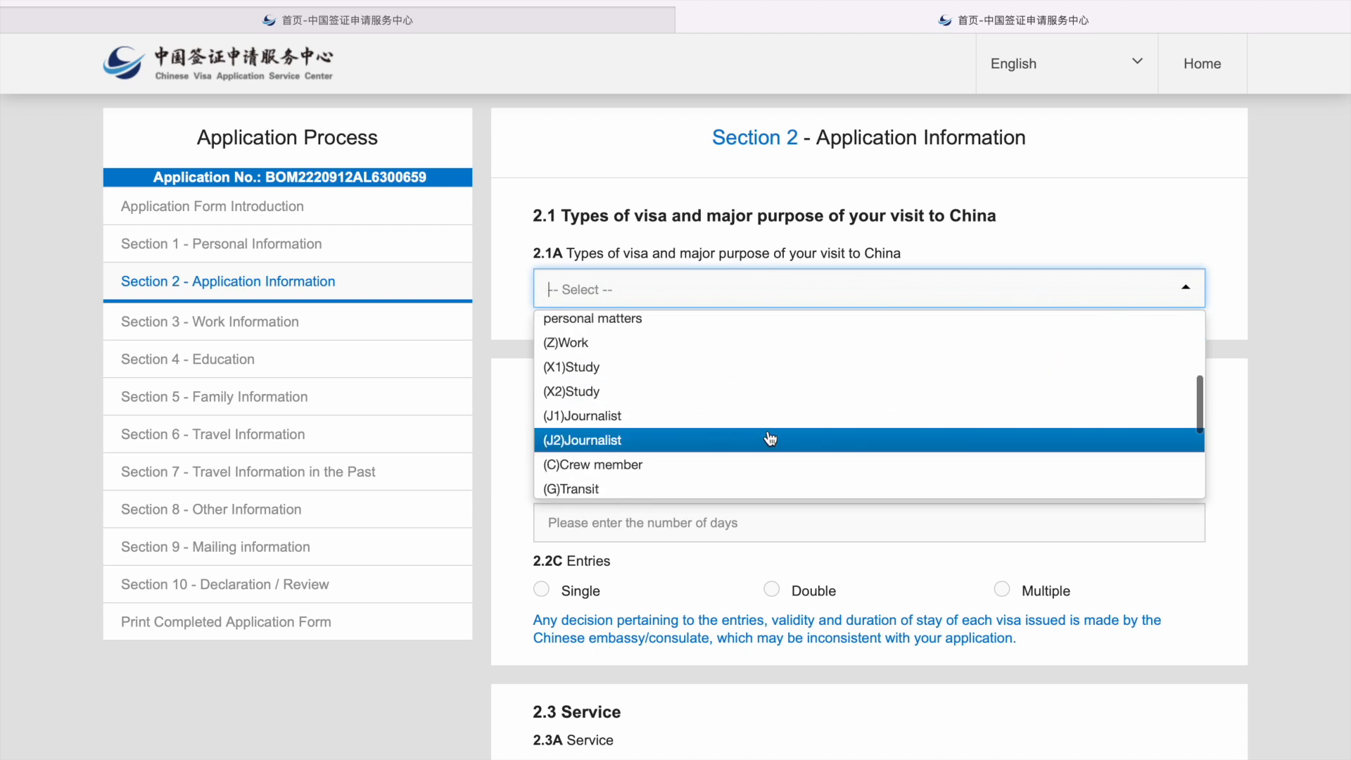
{"action": "left_click", "coordinate": [686, 372]}
{"action": "left_click", "coordinate": [686, 376]}
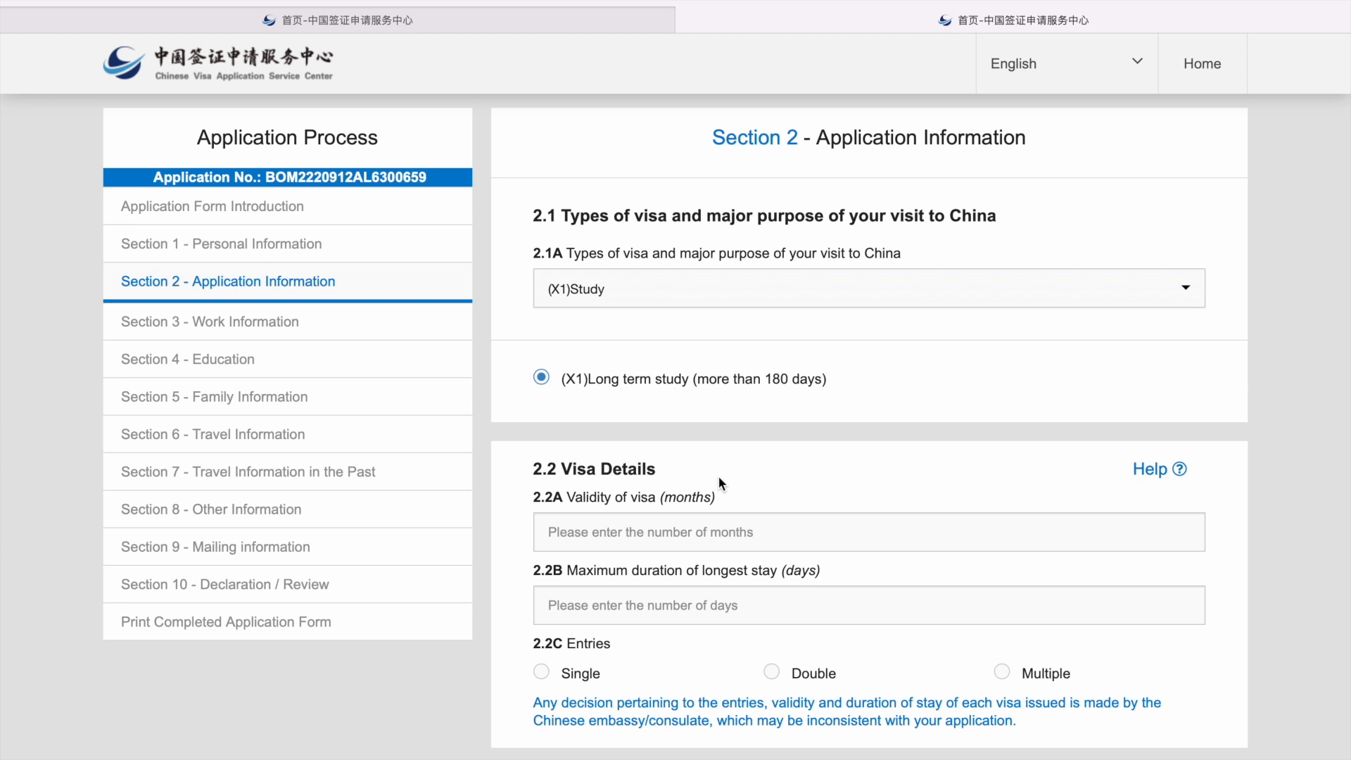
Step: Enter 3 months visa validity and 000 as the maximum stay duration
{"action": "scroll", "coordinate": [719, 474], "scroll_direction": "down", "scroll_amount": 1}
{"action": "left_click", "coordinate": [699, 443]}
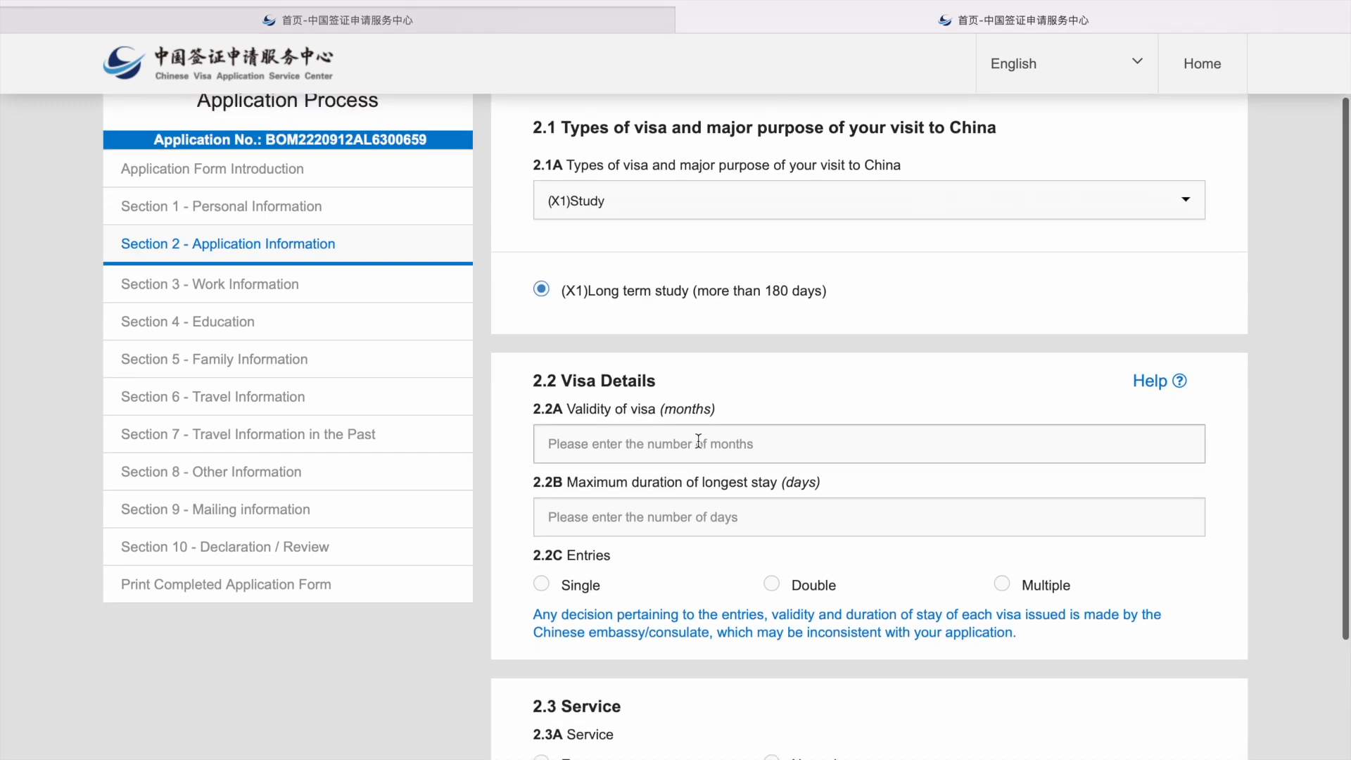
{"action": "type", "text": "3"}
{"action": "left_click", "coordinate": [712, 529]}
{"action": "type", "text": "000"}
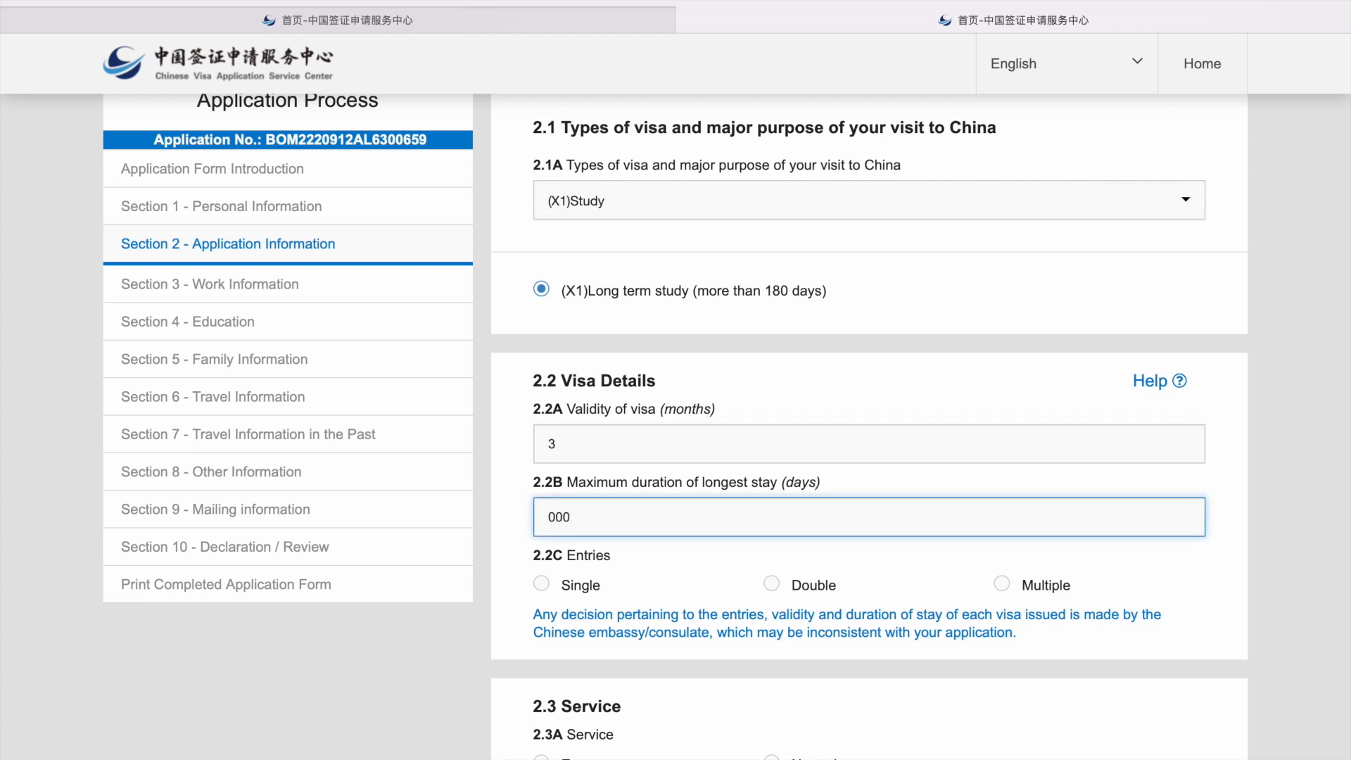
Step: Request a single-entry visa with normal service and save Section 2
{"action": "left_click", "coordinate": [541, 583]}
{"action": "scroll", "coordinate": [668, 585], "scroll_direction": "down", "scroll_amount": 1}
{"action": "scroll", "coordinate": [668, 590], "scroll_direction": "down", "scroll_amount": 2}
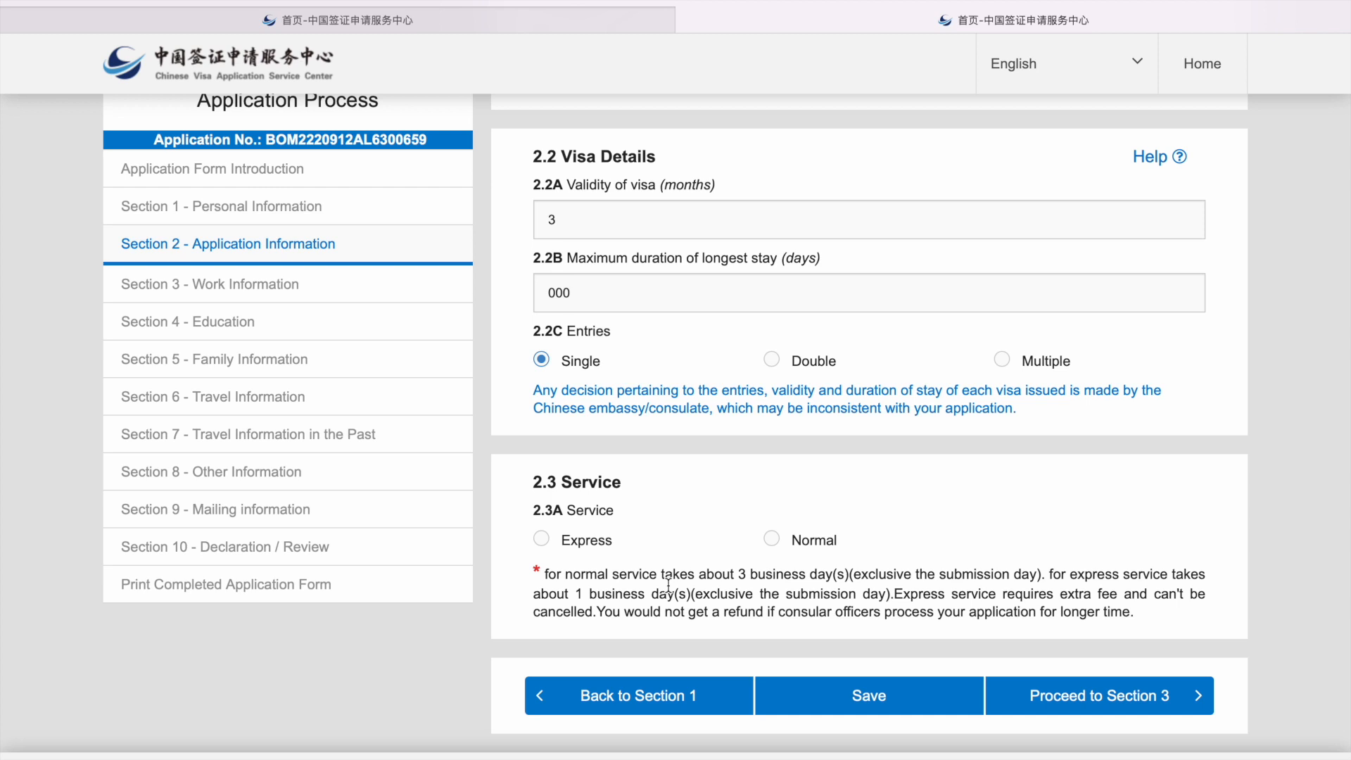
{"action": "left_click", "coordinate": [771, 539]}
{"action": "left_click", "coordinate": [880, 711]}
{"action": "left_click", "coordinate": [635, 260]}
Step: Set occupation to Student, mark income and work experience Not Applicable with 'NA', and save
{"action": "left_click", "coordinate": [1045, 695]}
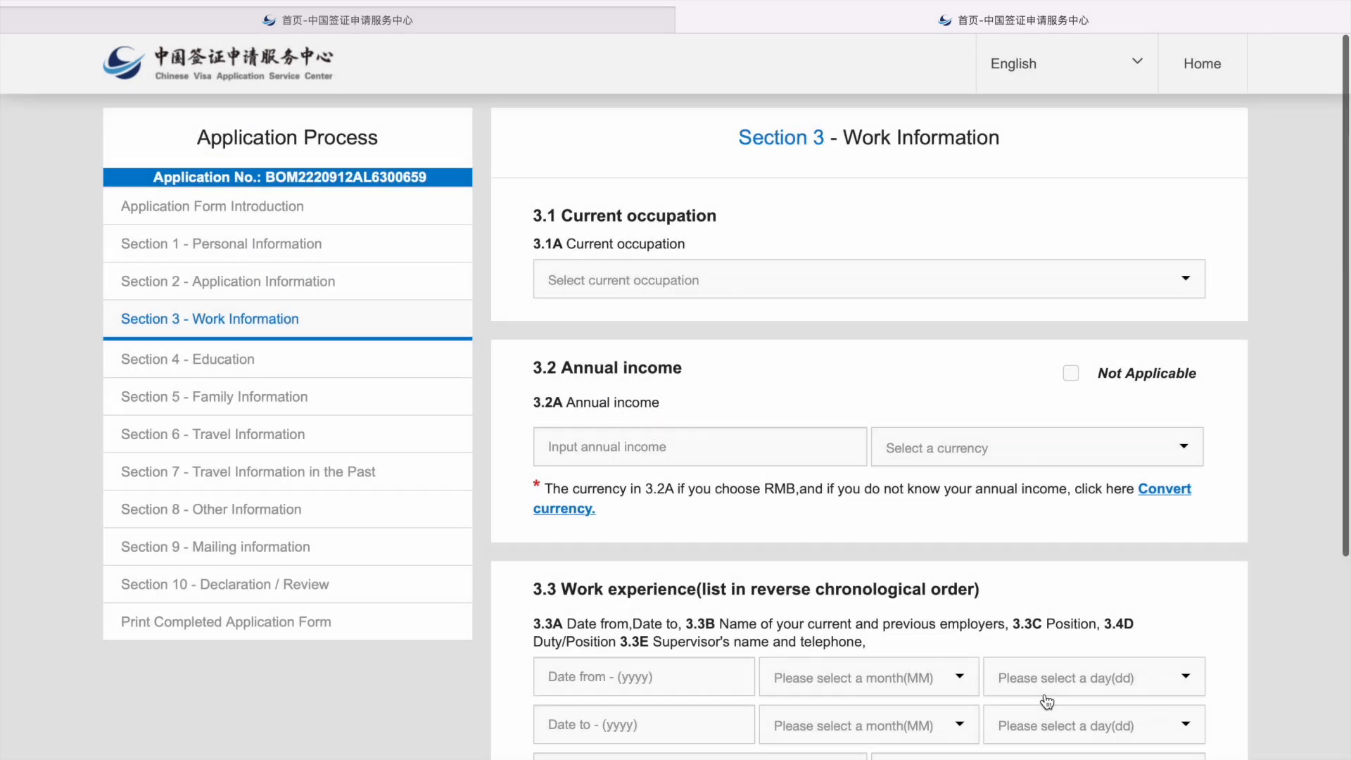
{"action": "left_click", "coordinate": [681, 278]}
{"action": "scroll", "coordinate": [603, 422], "scroll_direction": "down", "scroll_amount": 3}
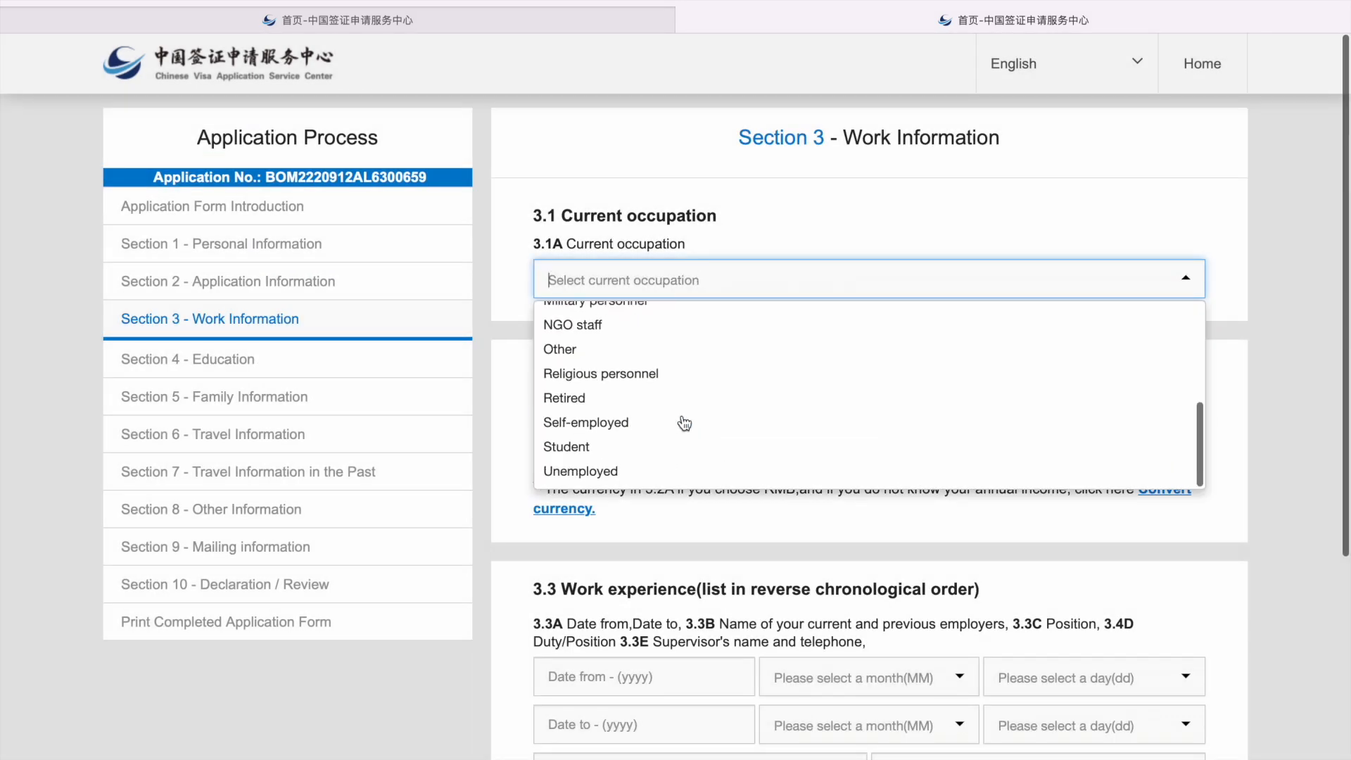
{"action": "left_click", "coordinate": [622, 450]}
{"action": "left_click", "coordinate": [1071, 376]}
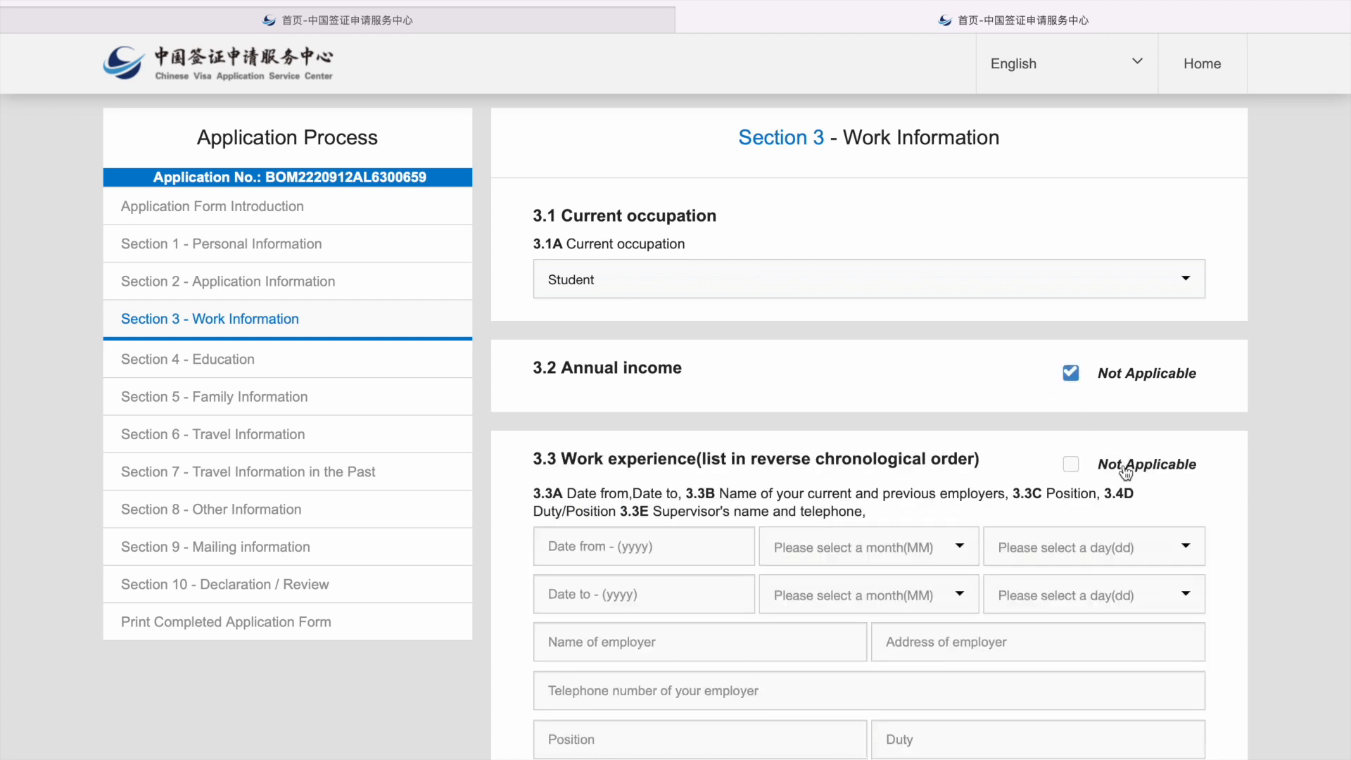
{"action": "left_click", "coordinate": [1070, 464]}
{"action": "left_click", "coordinate": [1017, 543]}
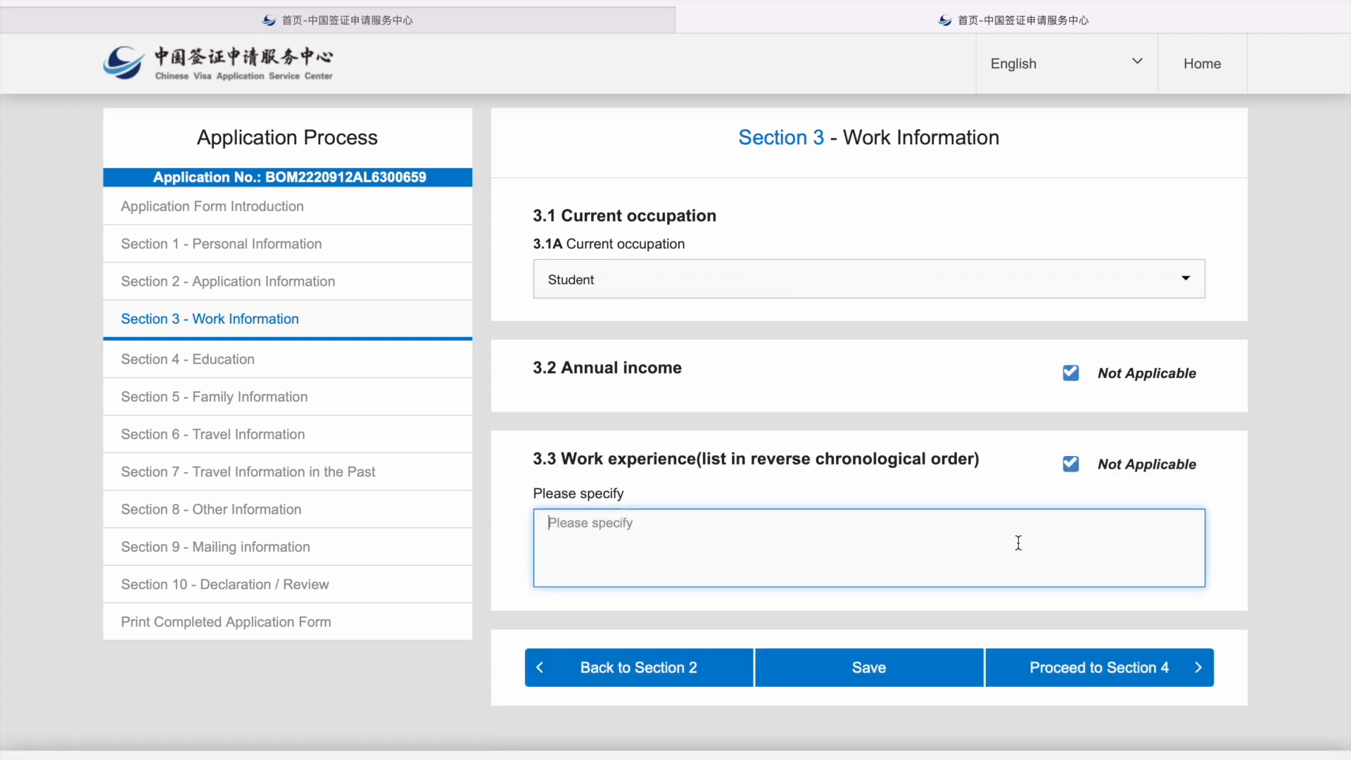
{"action": "type", "text": "NA"}
{"action": "left_click", "coordinate": [867, 670]}
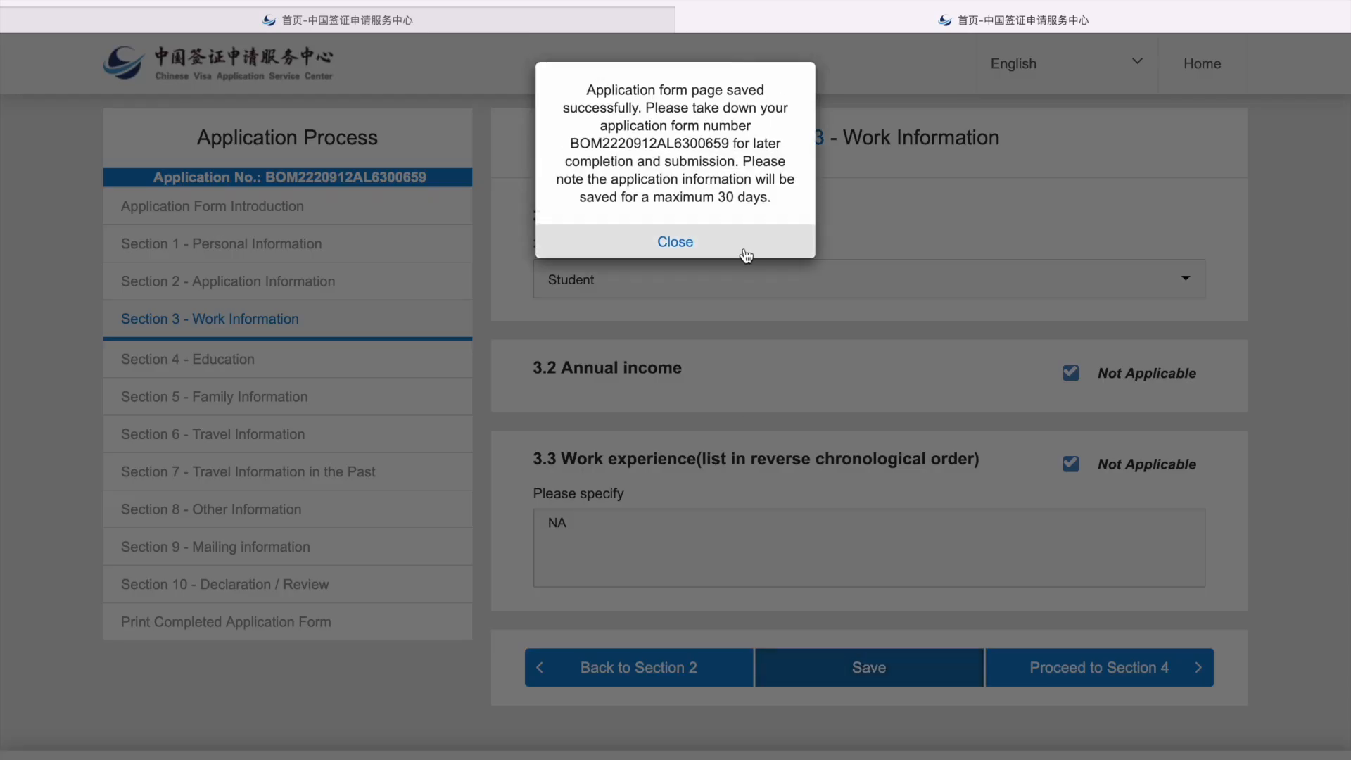
{"action": "left_click", "coordinate": [742, 247]}
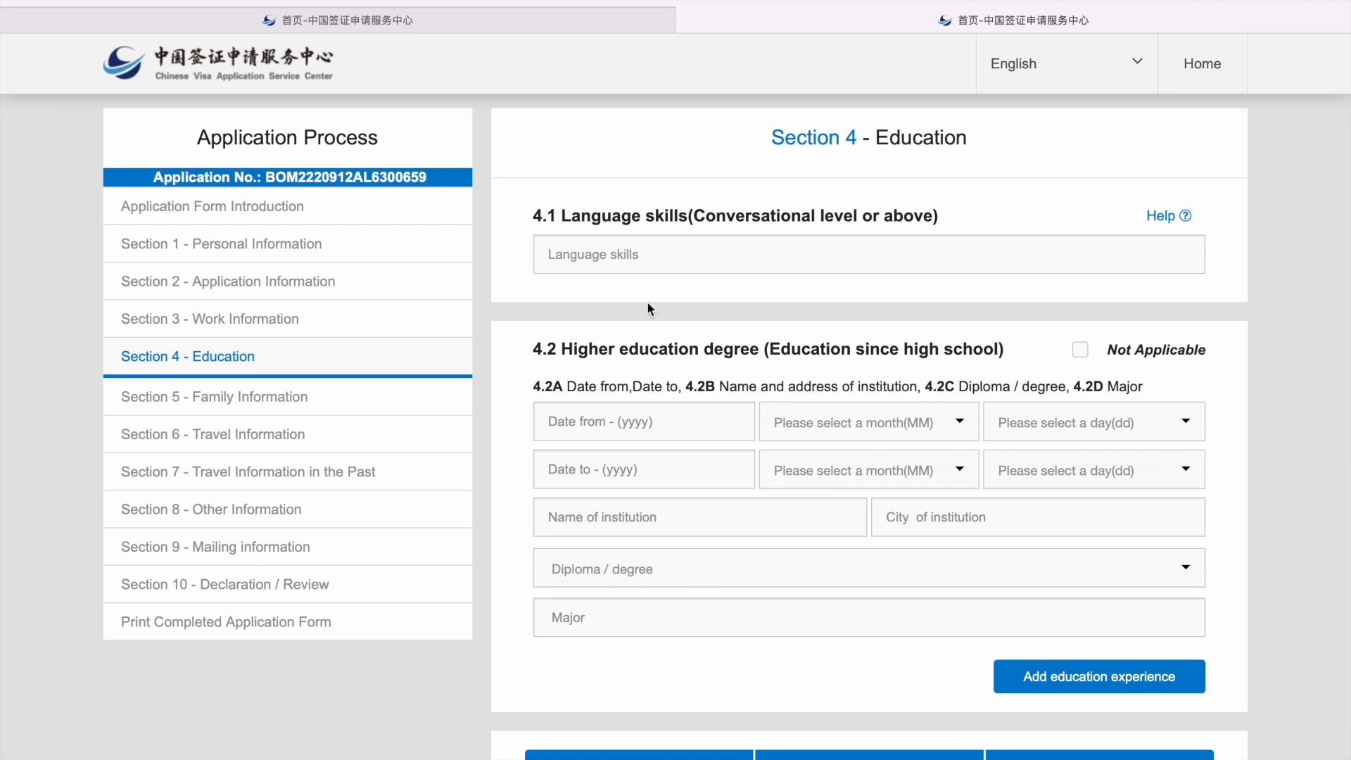
Step: Enter 'Fluent in English and Chinese' as the language skills
{"action": "left_click", "coordinate": [630, 265]}
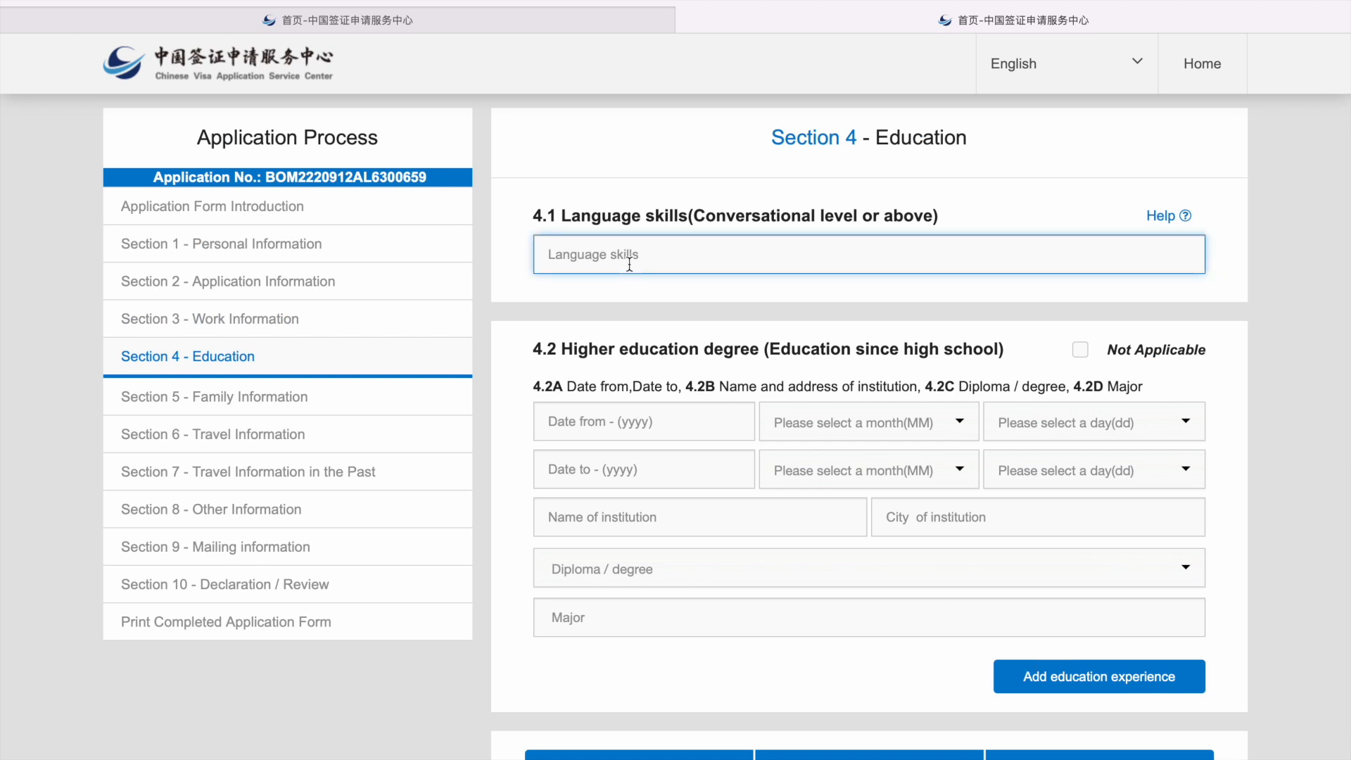
{"action": "type", "text": "Fluent in English an d"}
{"action": "key", "text": "BackSpace"}
{"action": "key", "text": "BackSpace"}
{"action": "type", "text": "d Chinese"}
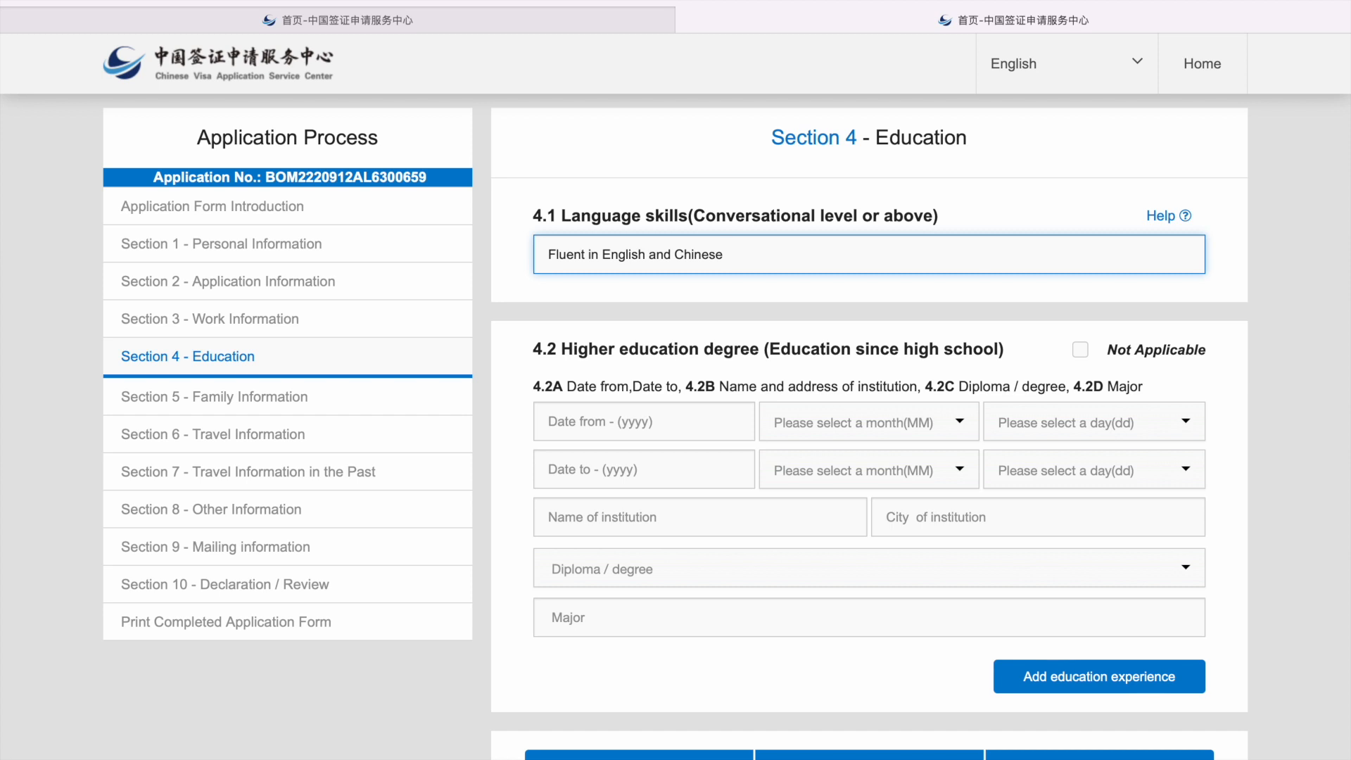
Step: Set the education start date to 2017-08-28
{"action": "left_click", "coordinate": [633, 422]}
{"action": "type", "text": "2017"}
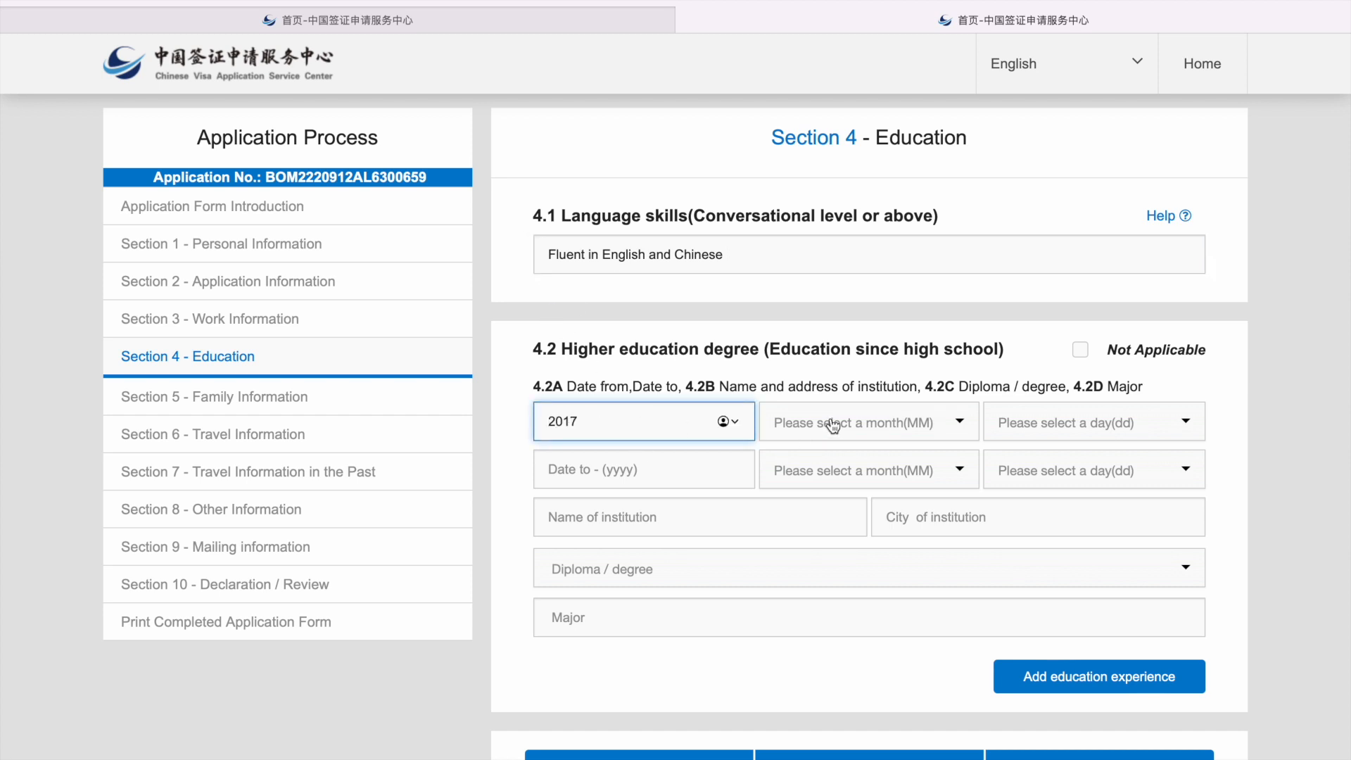
{"action": "left_click", "coordinate": [832, 424]}
{"action": "scroll", "coordinate": [833, 521], "scroll_direction": "down", "scroll_amount": 1}
{"action": "scroll", "coordinate": [833, 521], "scroll_direction": "down", "scroll_amount": 1}
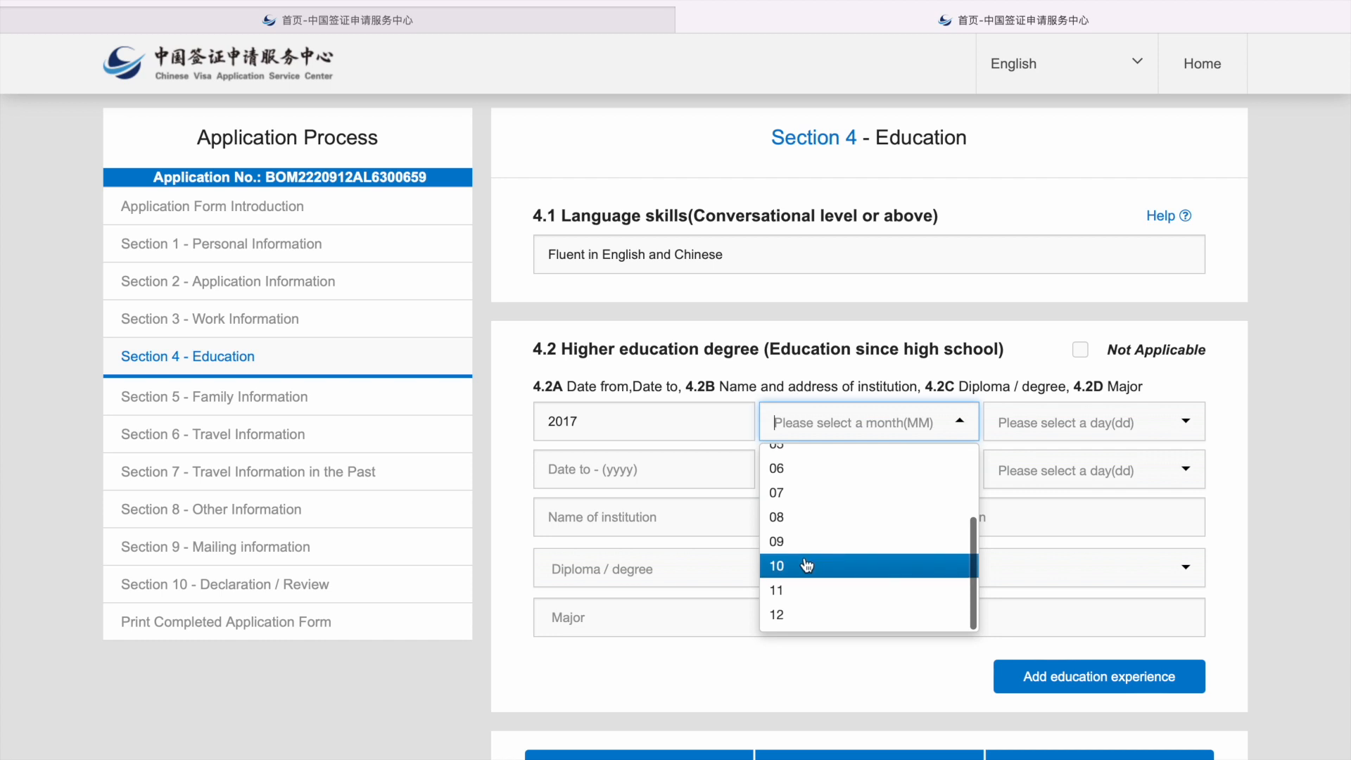
{"action": "left_click", "coordinate": [802, 517]}
{"action": "left_click", "coordinate": [1035, 432]}
{"action": "scroll", "coordinate": [1037, 533], "scroll_direction": "down", "scroll_amount": 6}
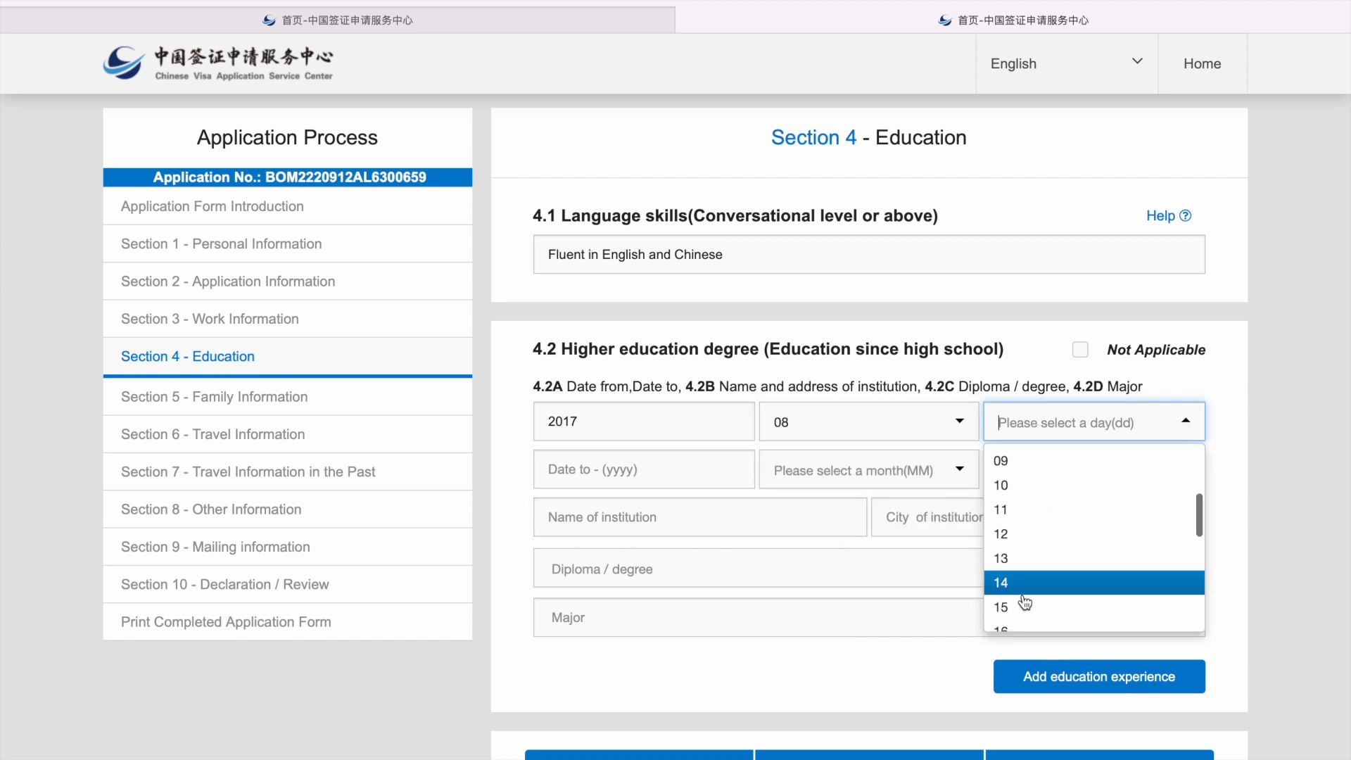
{"action": "left_click", "coordinate": [1020, 540]}
Step: Set the education end date to 2023-07-31
{"action": "left_click", "coordinate": [654, 481]}
{"action": "type", "text": "2023"}
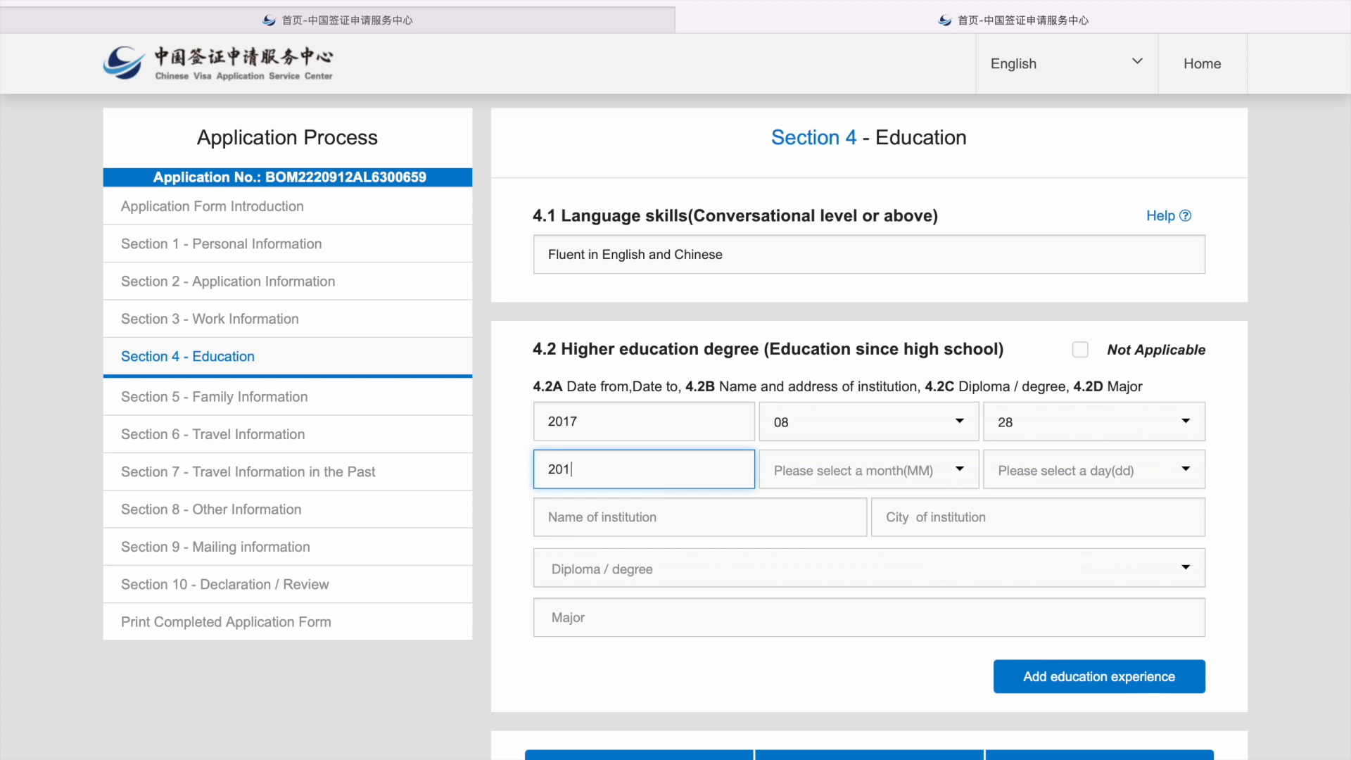
{"action": "left_click", "coordinate": [809, 469]}
{"action": "scroll", "coordinate": [826, 624], "scroll_direction": "down", "scroll_amount": 1}
{"action": "left_click", "coordinate": [809, 616]}
{"action": "left_click", "coordinate": [1055, 471]}
{"action": "scroll", "coordinate": [1055, 636], "scroll_direction": "down", "scroll_amount": 5}
{"action": "left_click", "coordinate": [1019, 662]}
Step: Enter Wuhan University School Of Medicine as the institution, located in Wuhan
{"action": "left_click", "coordinate": [683, 528]}
{"action": "type", "text": "Wuhan UN"}
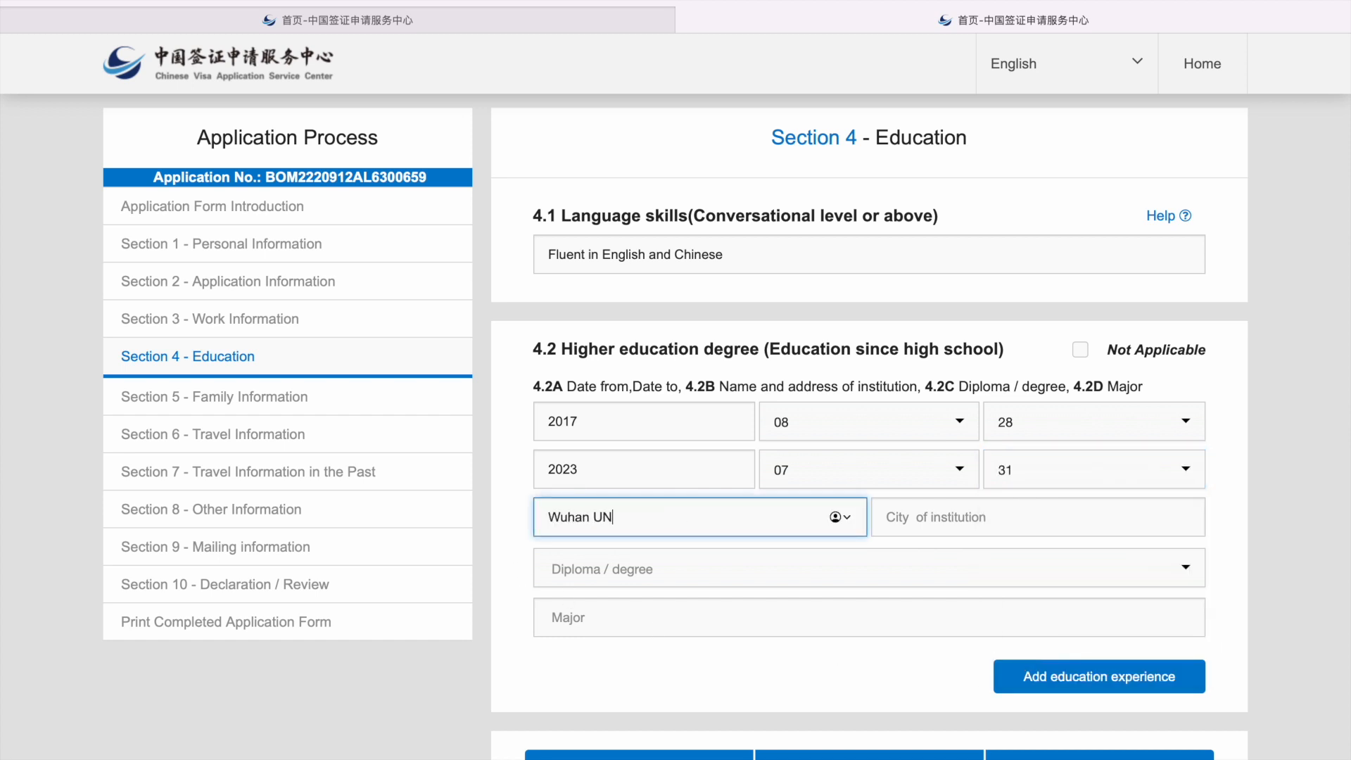
{"action": "key", "text": "BackSpace"}
{"action": "type", "text": "niverss"}
{"action": "key", "text": "BackSpace"}
{"action": "type", "text": "ity School Of Medicine"}
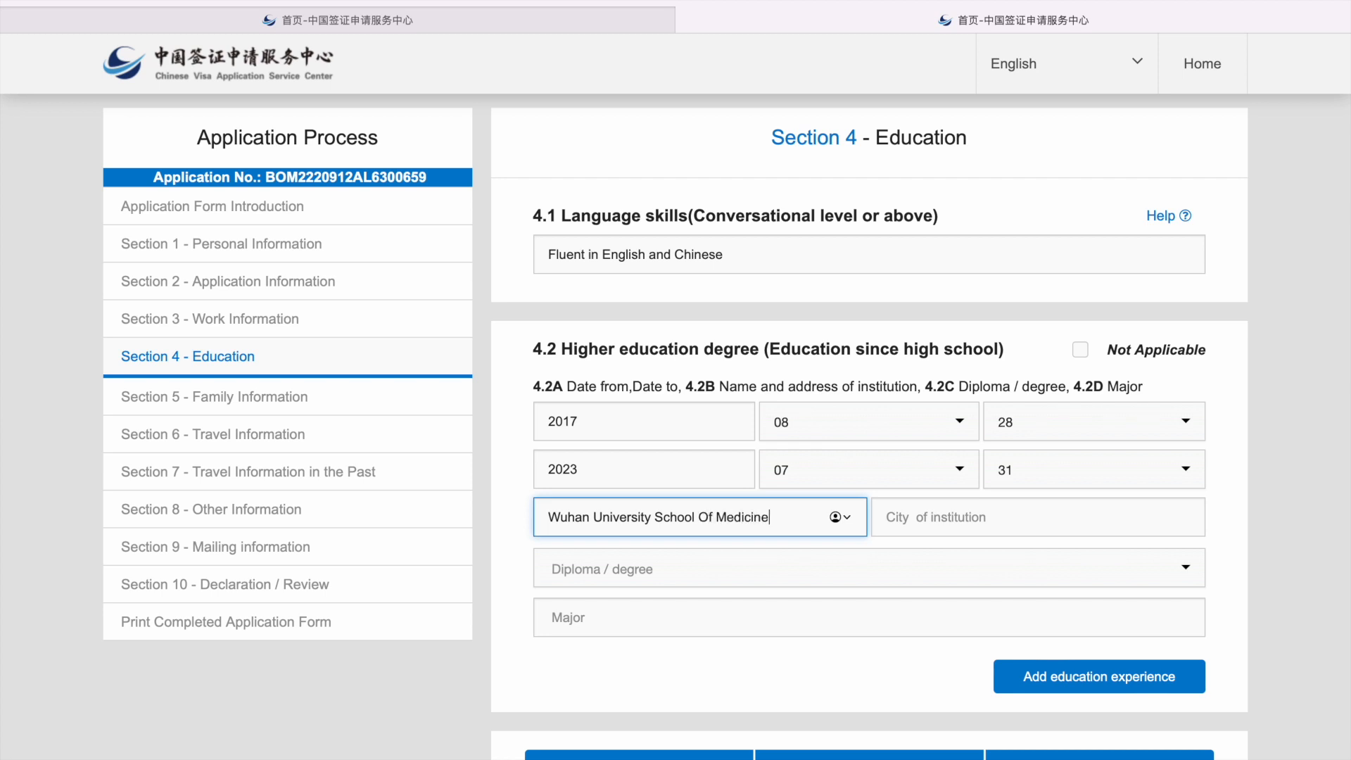
{"action": "left_click", "coordinate": [949, 518]}
{"action": "type", "text": "Wuhan"}
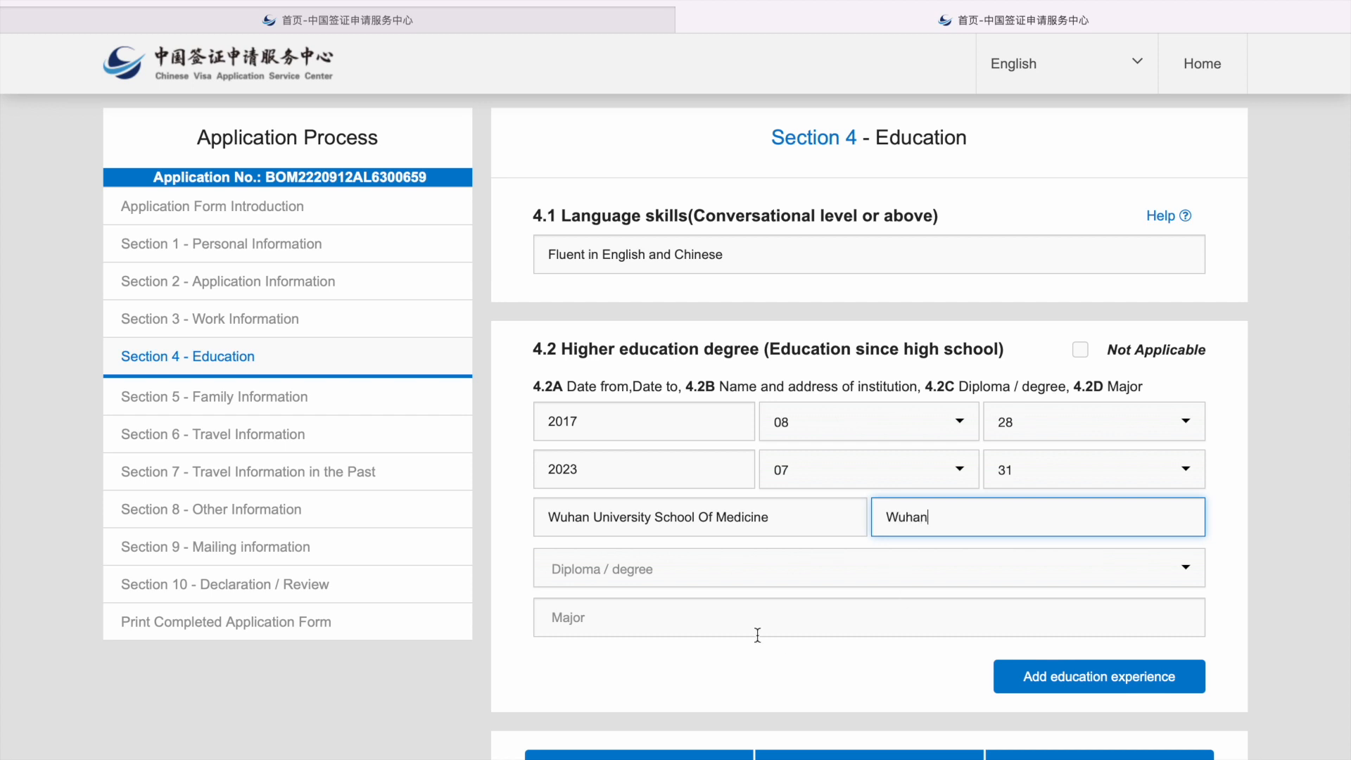
Step: Choose undergraduate study as the degree with major MBBS, and save Section 4
{"action": "left_click", "coordinate": [710, 571]}
{"action": "left_click", "coordinate": [724, 677]}
{"action": "left_click", "coordinate": [655, 625]}
{"action": "type", "text": "MBBS"}
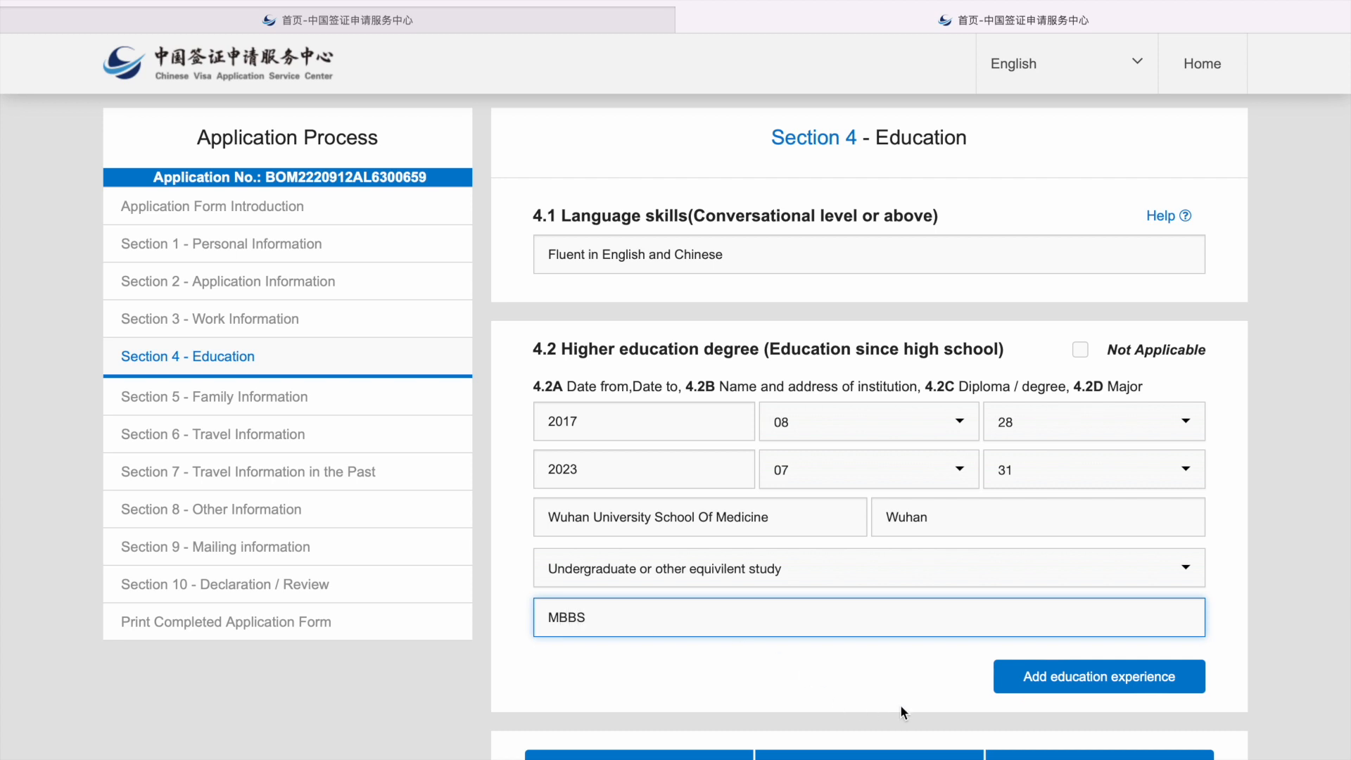
{"action": "scroll", "coordinate": [902, 711], "scroll_direction": "down", "scroll_amount": 1}
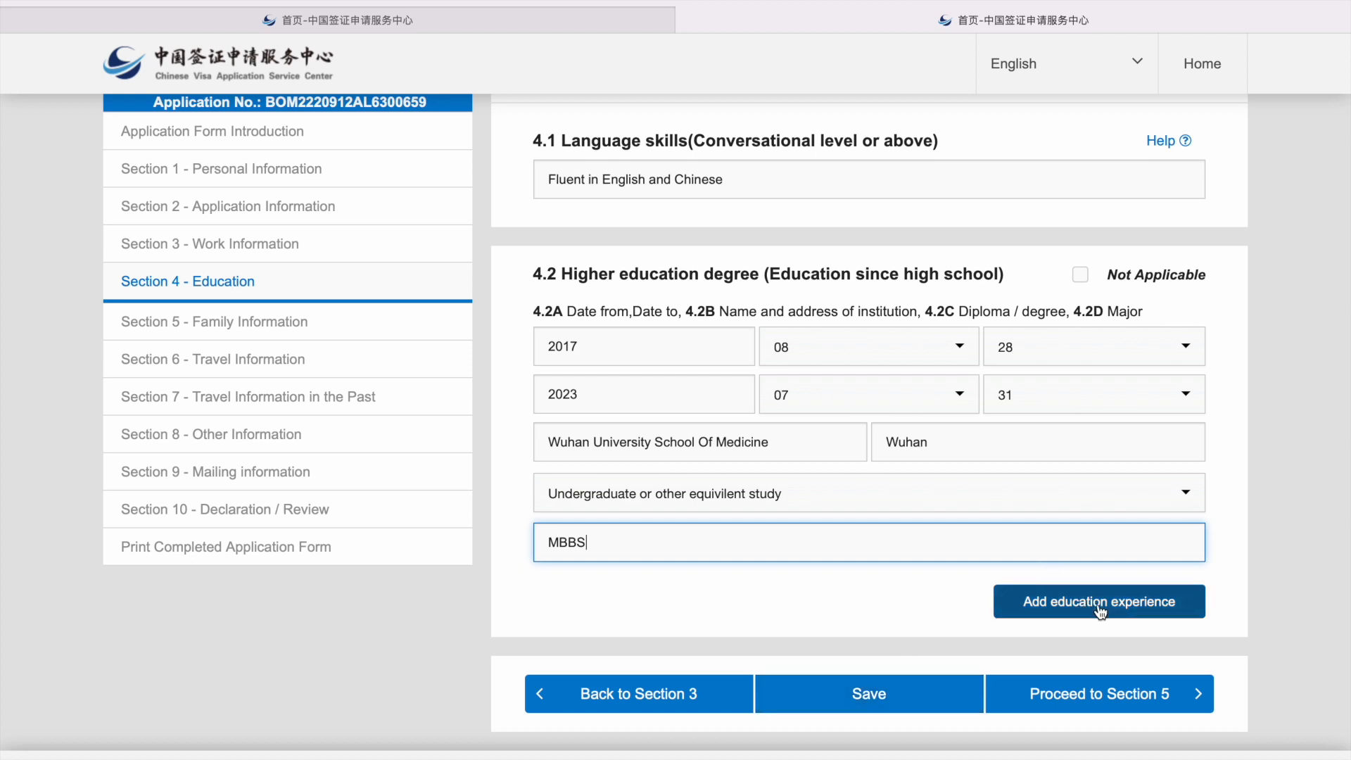
{"action": "left_click", "coordinate": [882, 695]}
{"action": "left_click", "coordinate": [618, 232]}
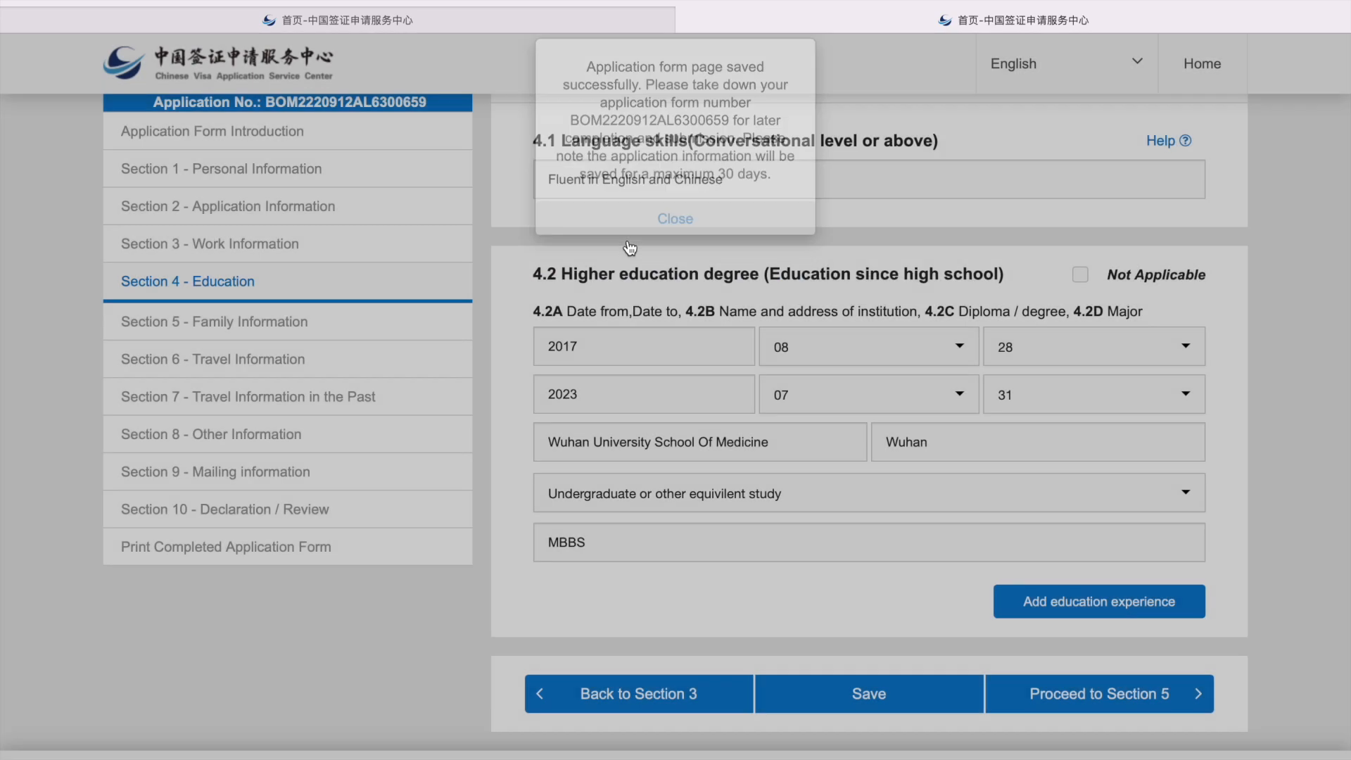
{"action": "left_click", "coordinate": [1091, 696]}
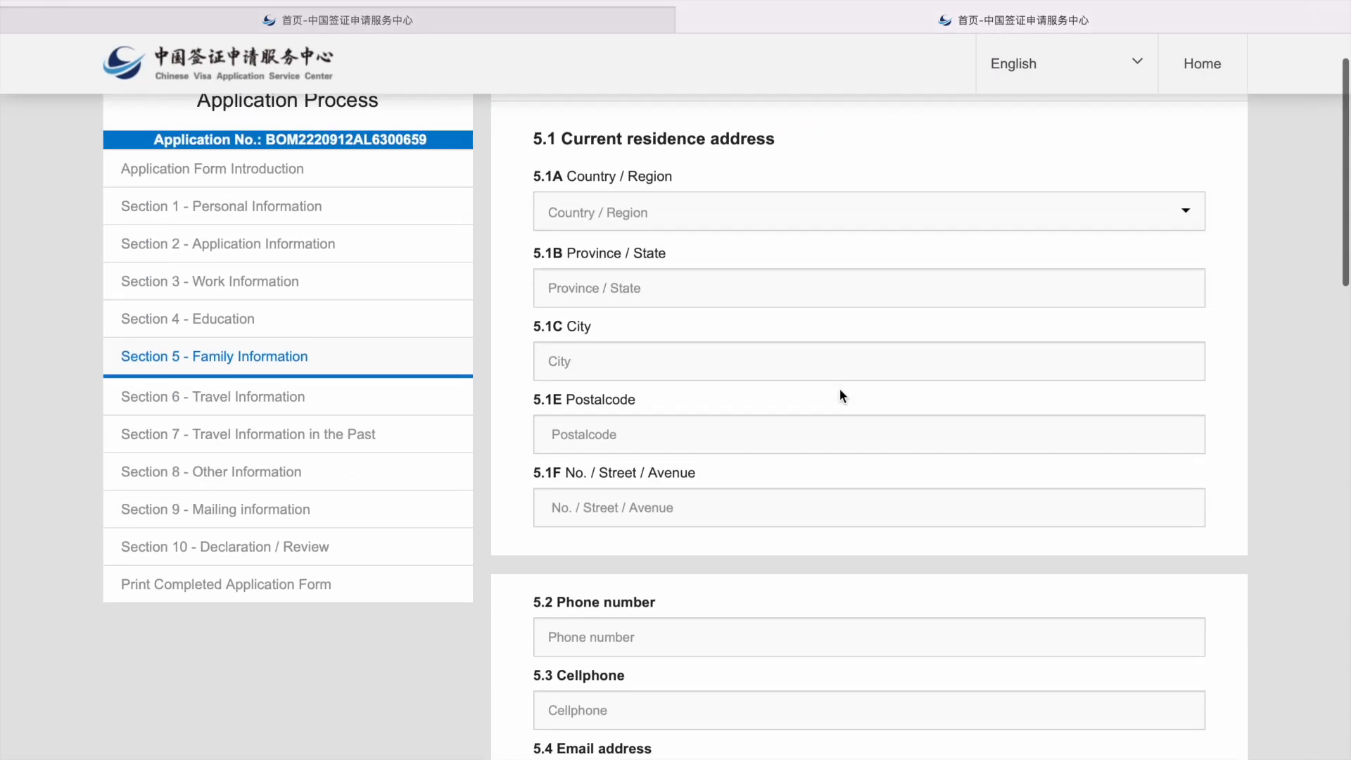
Step: Enter the home address in India: Karnataka state, Bengaluru city, postal code and street
{"action": "left_click", "coordinate": [596, 303]}
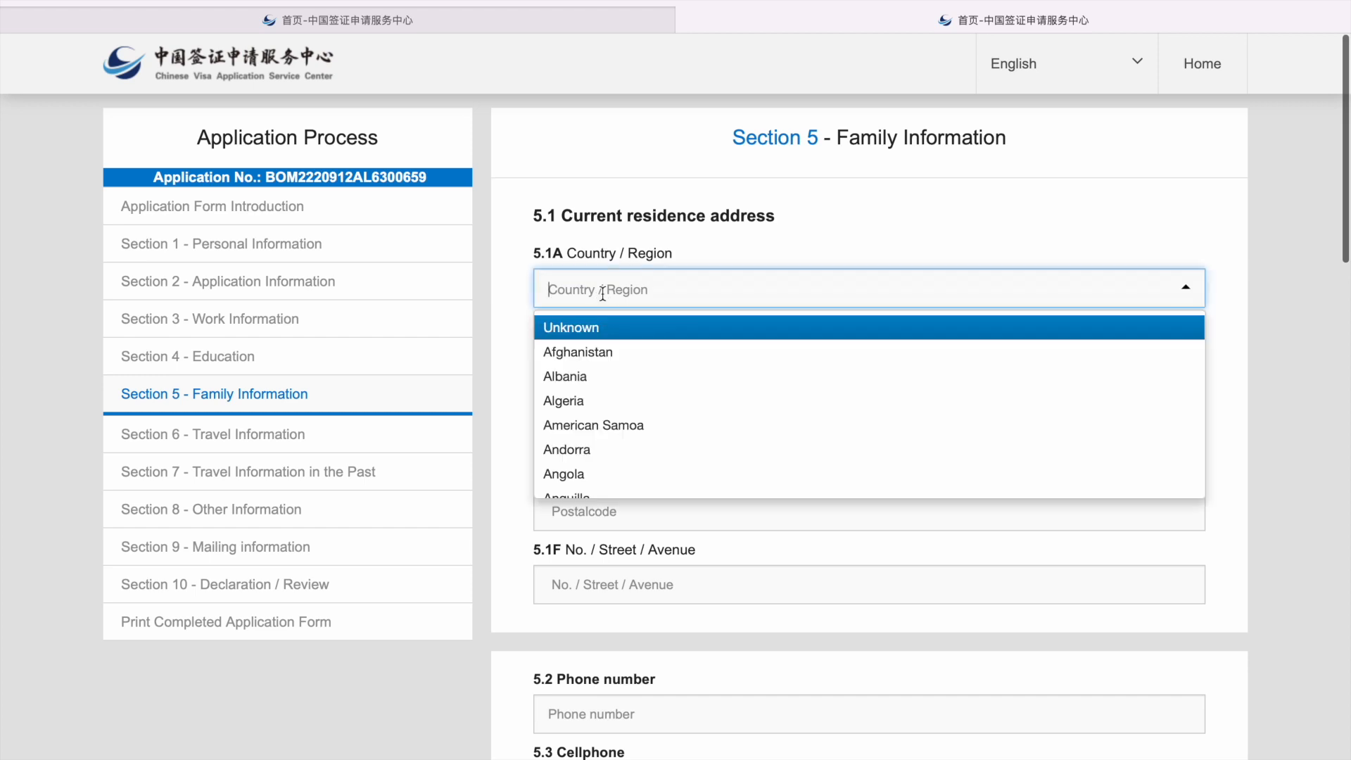
{"action": "type", "text": "inid"}
{"action": "key", "text": "BackSpace"}
{"action": "key", "text": "BackSpace"}
{"action": "type", "text": "d"}
{"action": "key", "text": "Return"}
{"action": "left_click", "coordinate": [597, 366]}
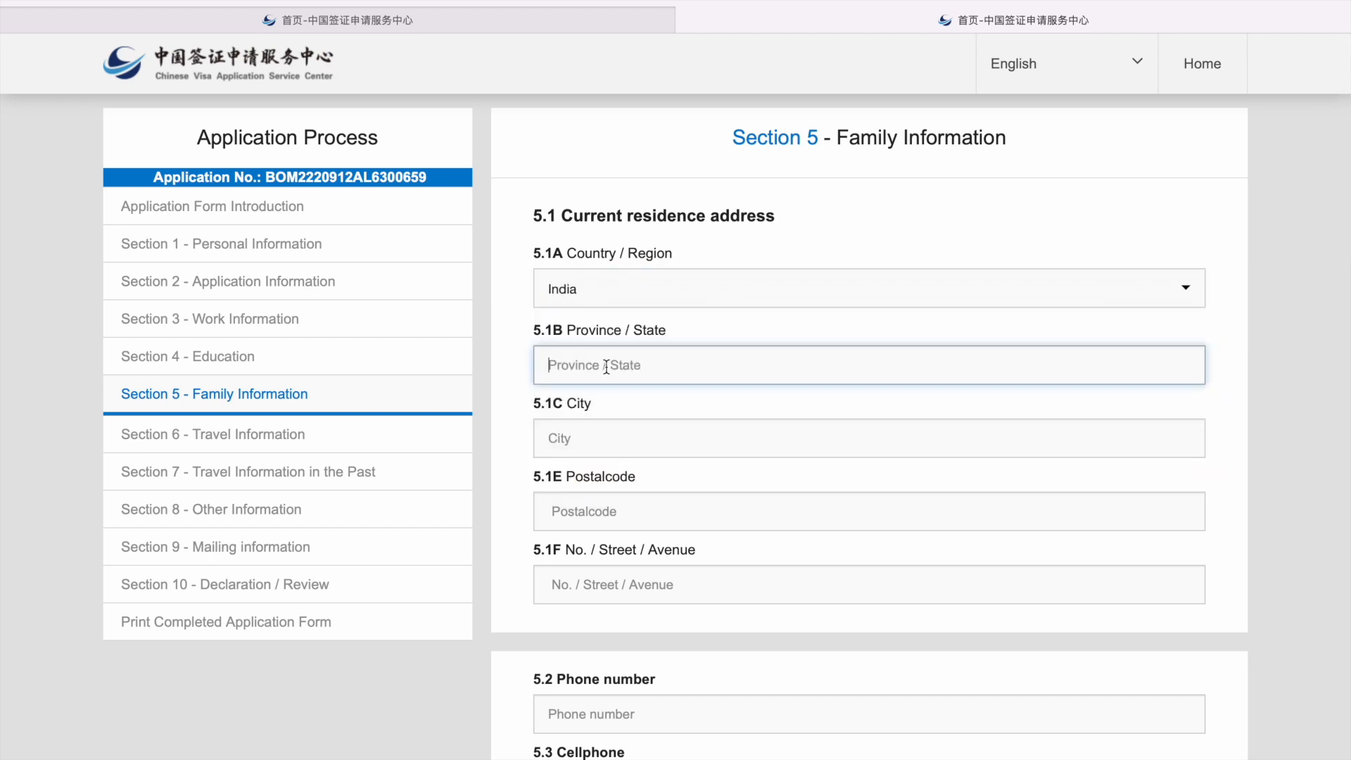
{"action": "type", "text": "Karnataka"}
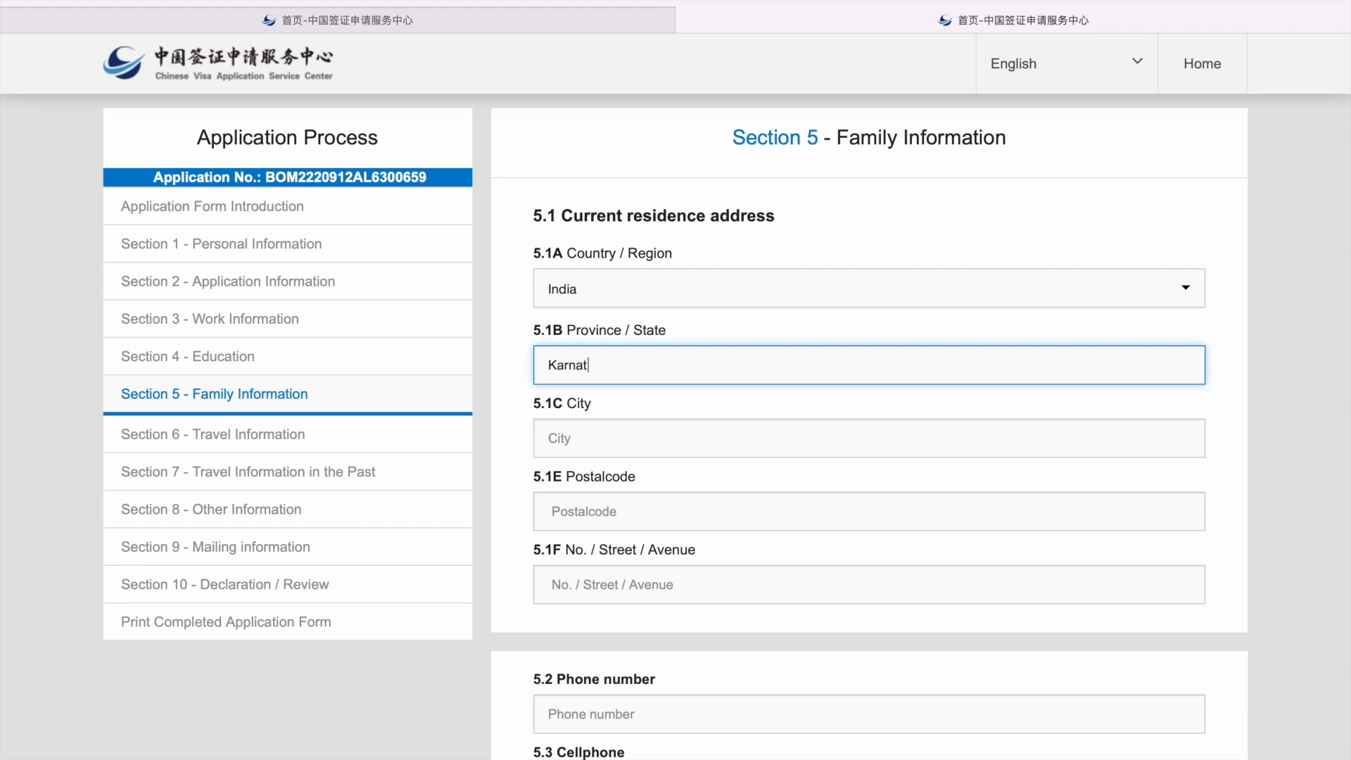
{"action": "left_click", "coordinate": [606, 438]}
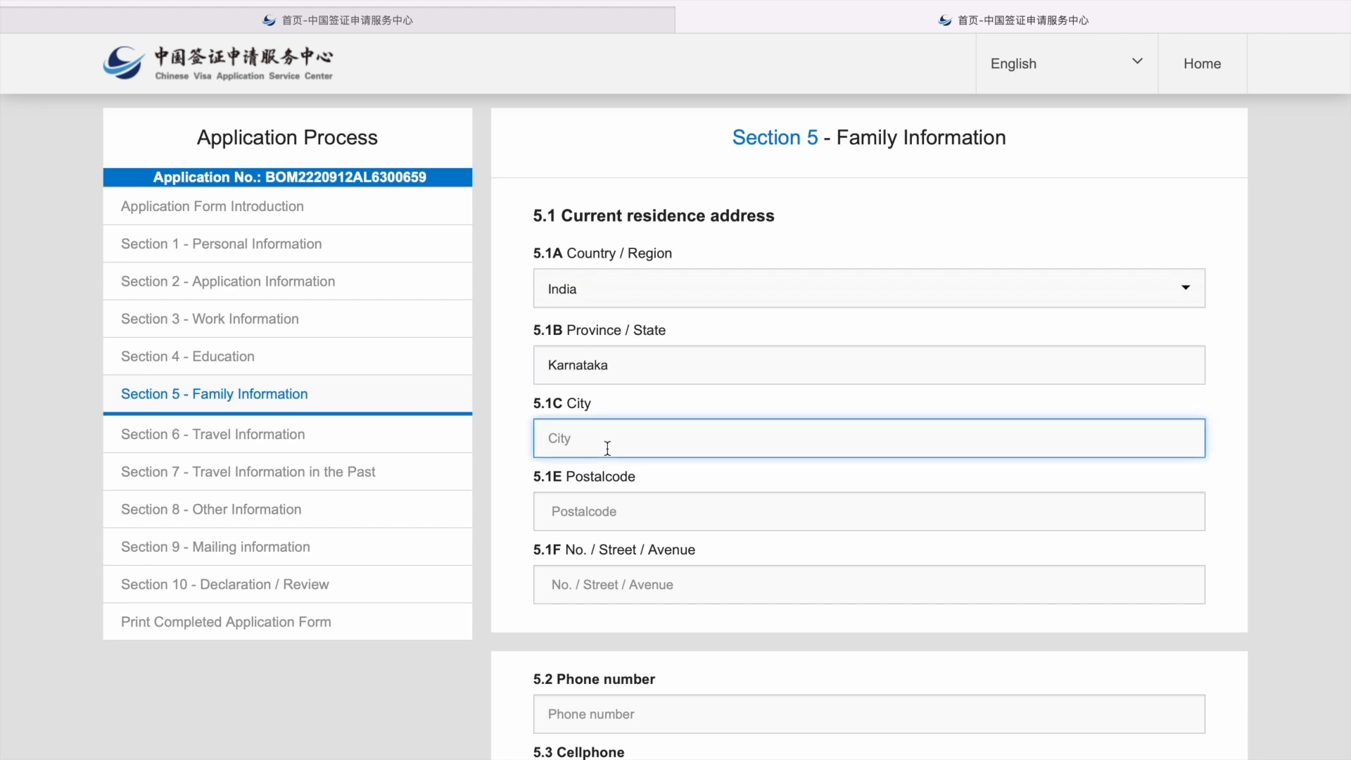
{"action": "type", "text": "Bengaluru"}
{"action": "left_click", "coordinate": [613, 508]}
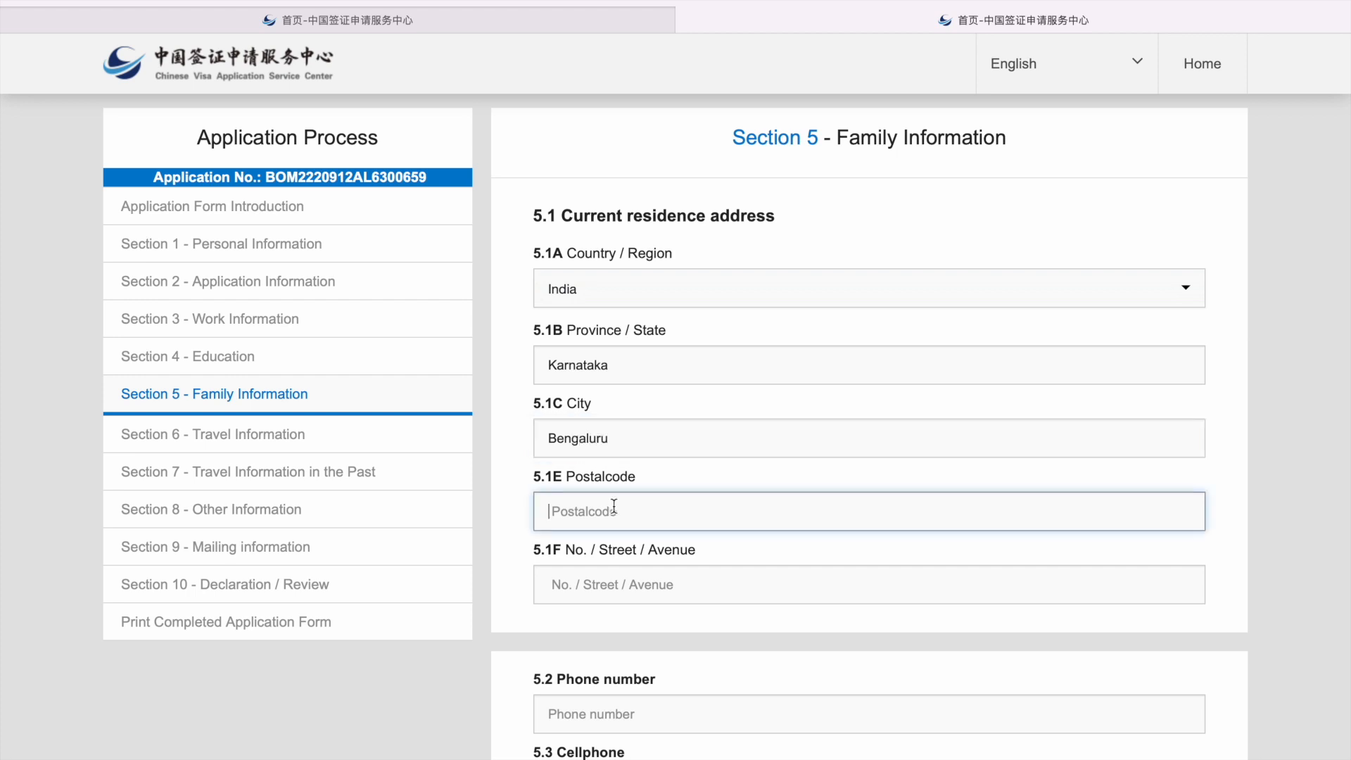
{"action": "type", "text": "560080"}
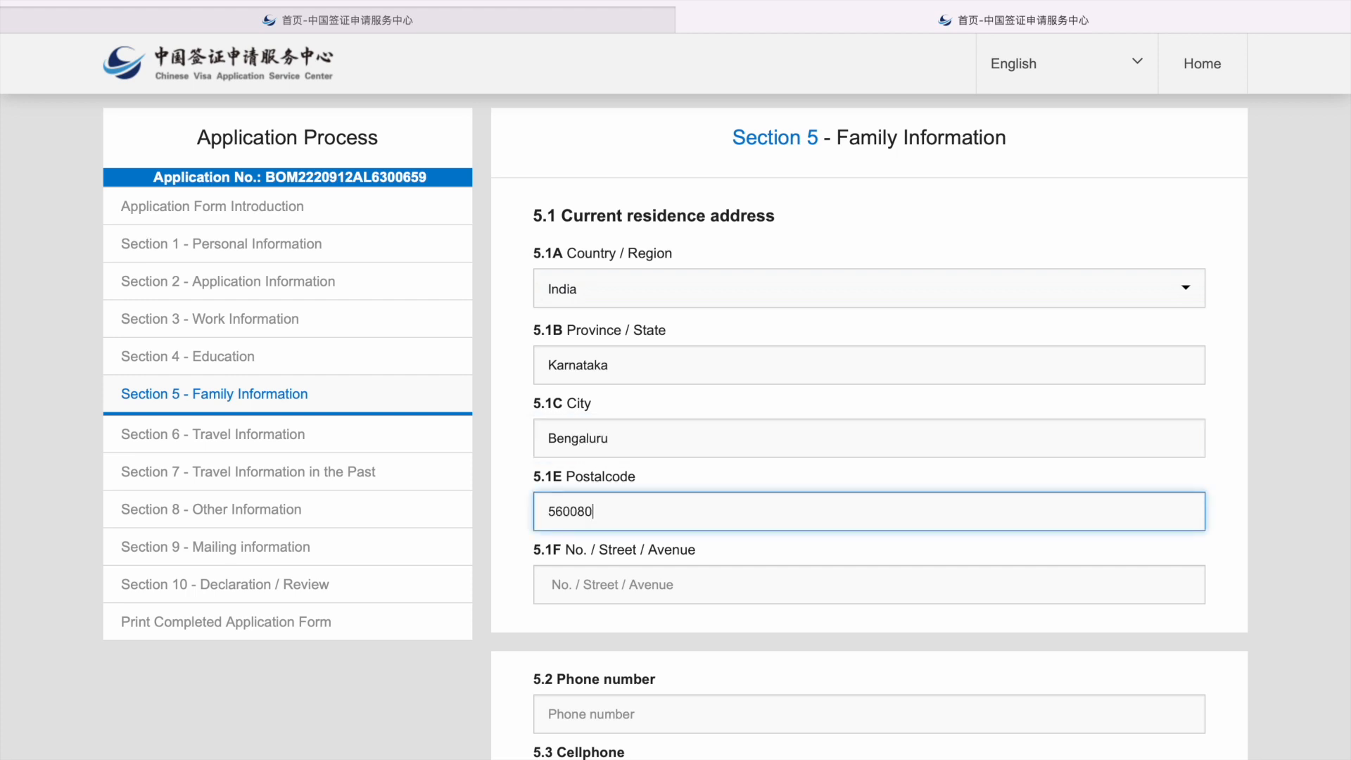
{"action": "type", "text": "9"}
{"action": "left_click", "coordinate": [627, 583]}
{"action": "type", "text": "......"}
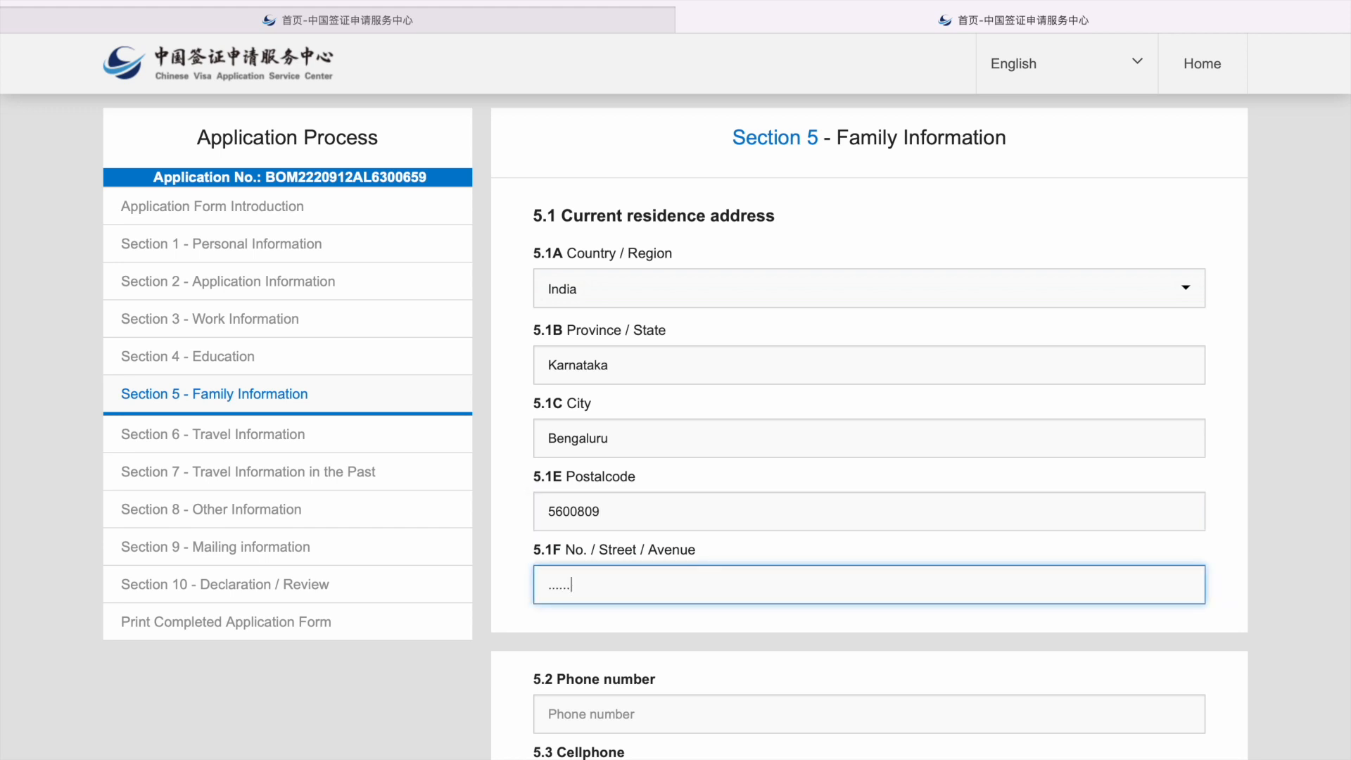
Step: Fill in the applicant's phone number, cellphone number and Gmail e-mail address
{"action": "scroll", "coordinate": [673, 424], "scroll_direction": "down", "scroll_amount": 2}
{"action": "scroll", "coordinate": [563, 457], "scroll_direction": "down", "scroll_amount": 3}
{"action": "left_click", "coordinate": [593, 465]}
{"action": "type", "text": "3849y"}
{"action": "key", "text": "BackSpace"}
{"action": "key", "text": "BackSpace"}
{"action": "key", "text": "BackSpace"}
{"action": "key", "text": "BackSpace"}
{"action": "key", "text": "BackSpace"}
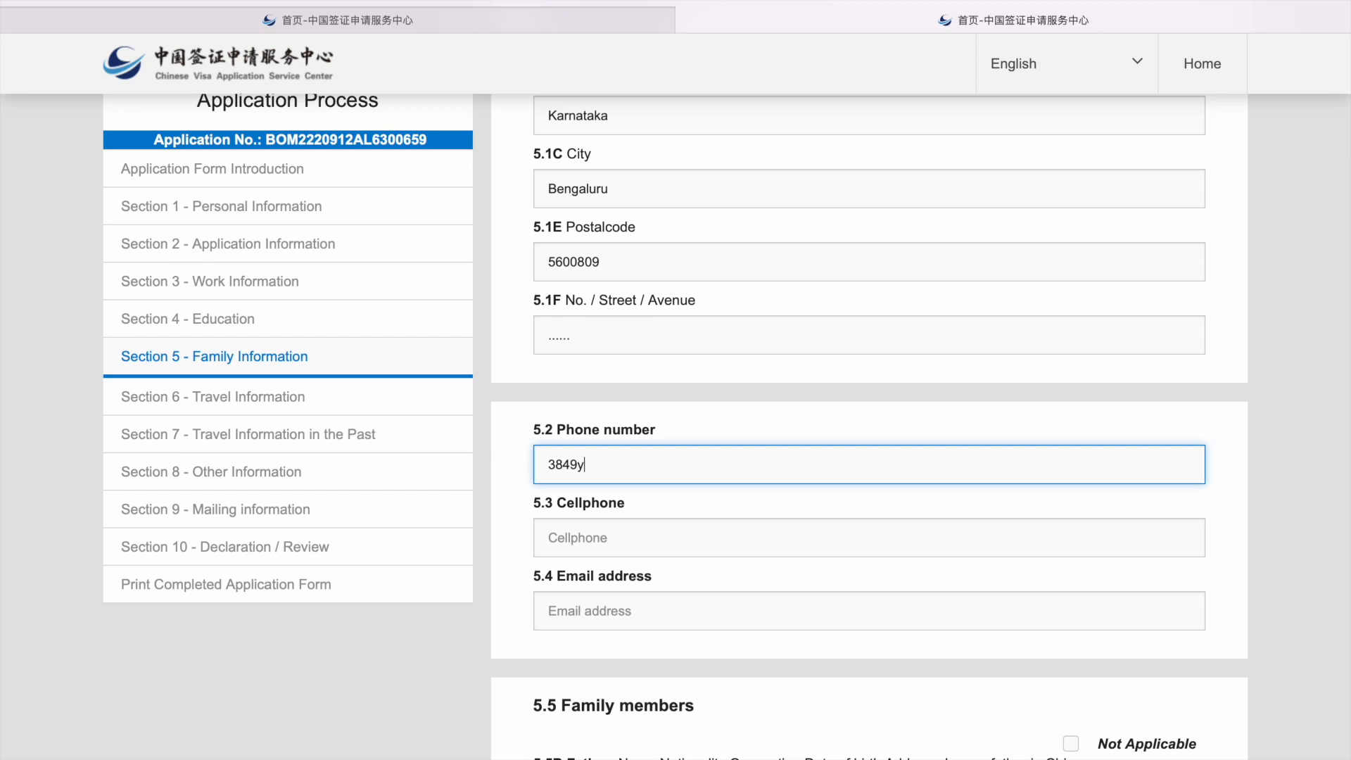
{"action": "left_click", "coordinate": [565, 542]}
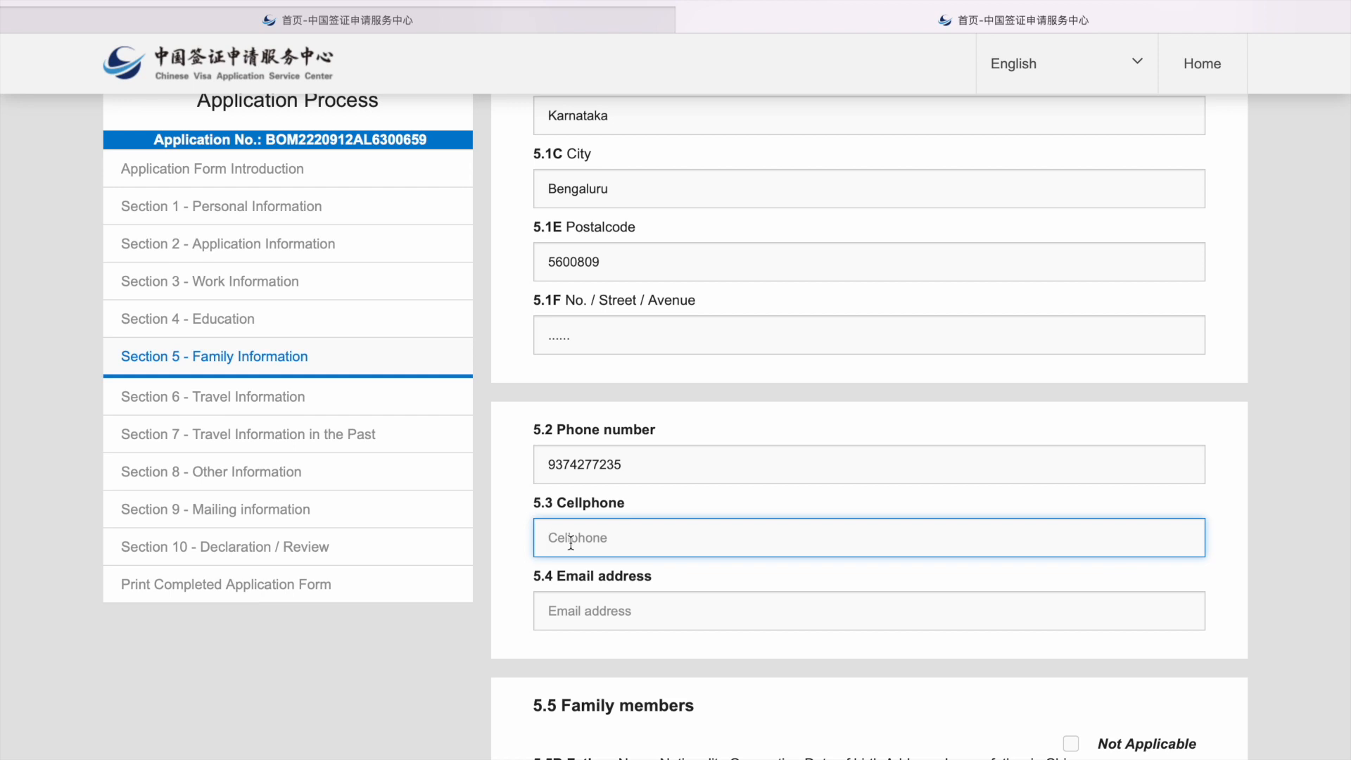
{"action": "left_click", "coordinate": [588, 612]}
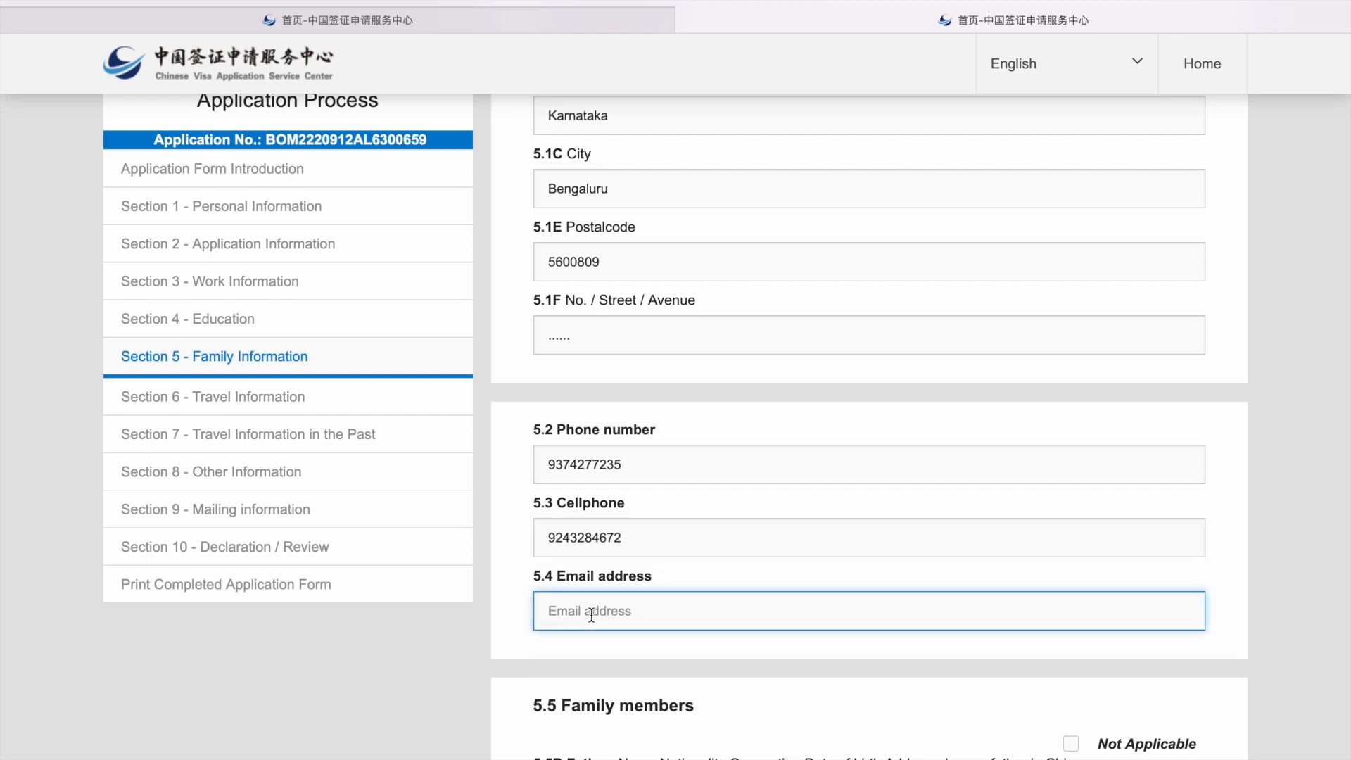
Step: Enter the father's family name, NA as given name, India nationality and Company employee occupation
{"action": "scroll", "coordinate": [715, 507], "scroll_direction": "down", "scroll_amount": 6}
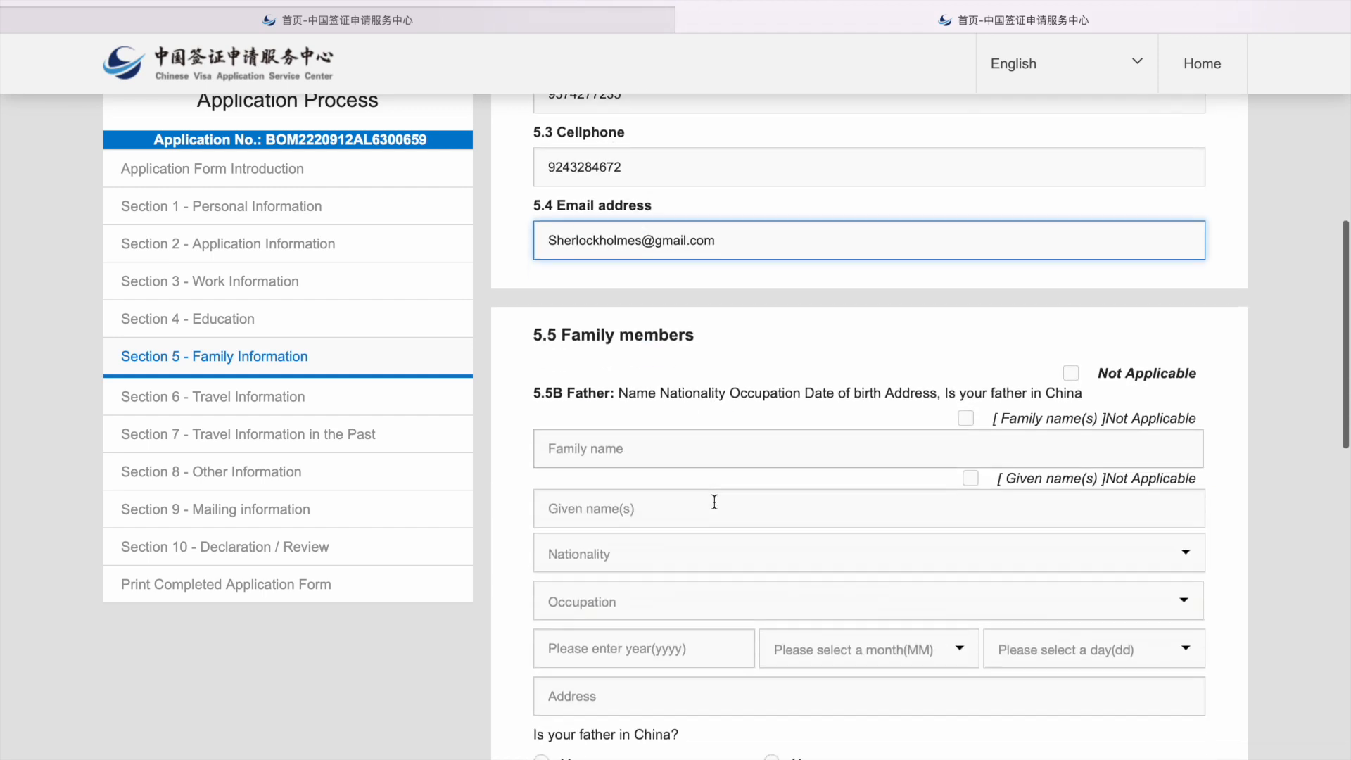
{"action": "left_click", "coordinate": [632, 363]}
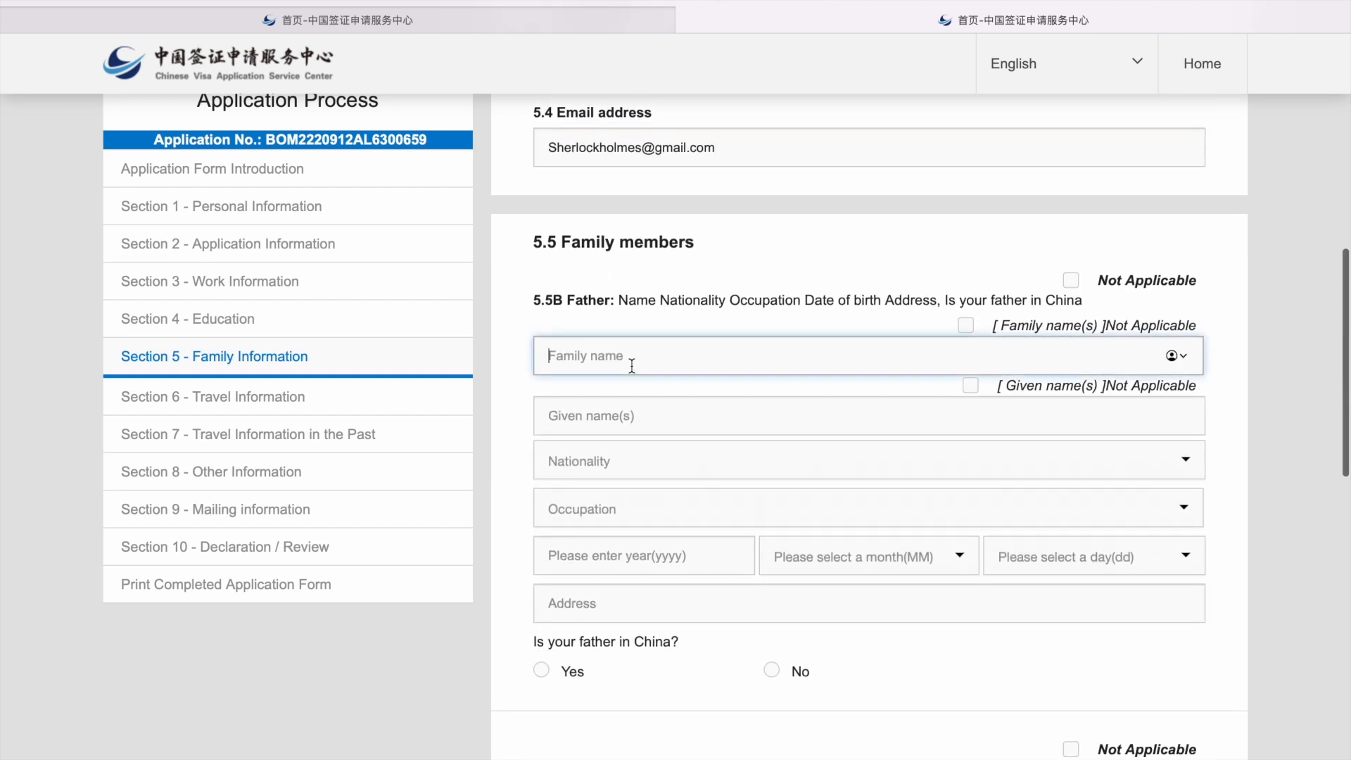
{"action": "type", "text": "Hossur"}
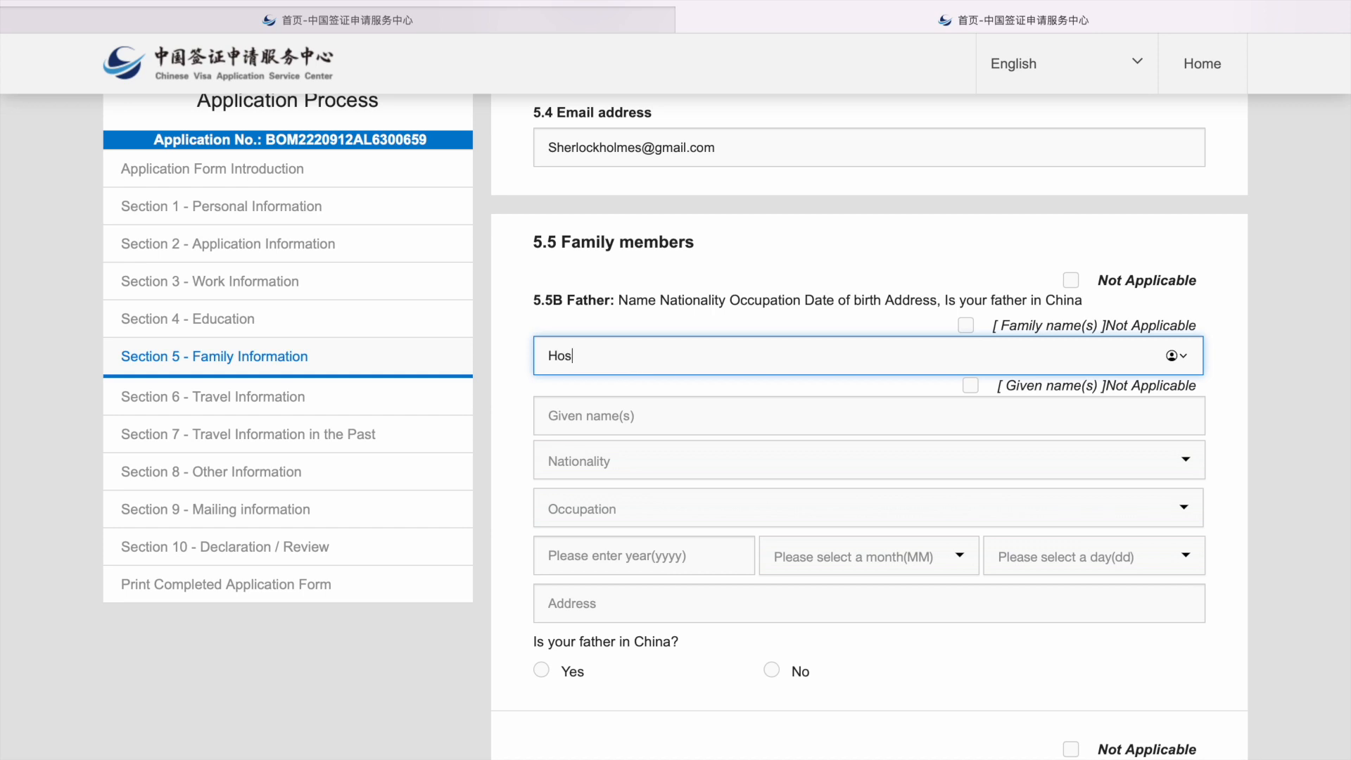
{"action": "left_click", "coordinate": [633, 414]}
{"action": "type", "text": "NA"}
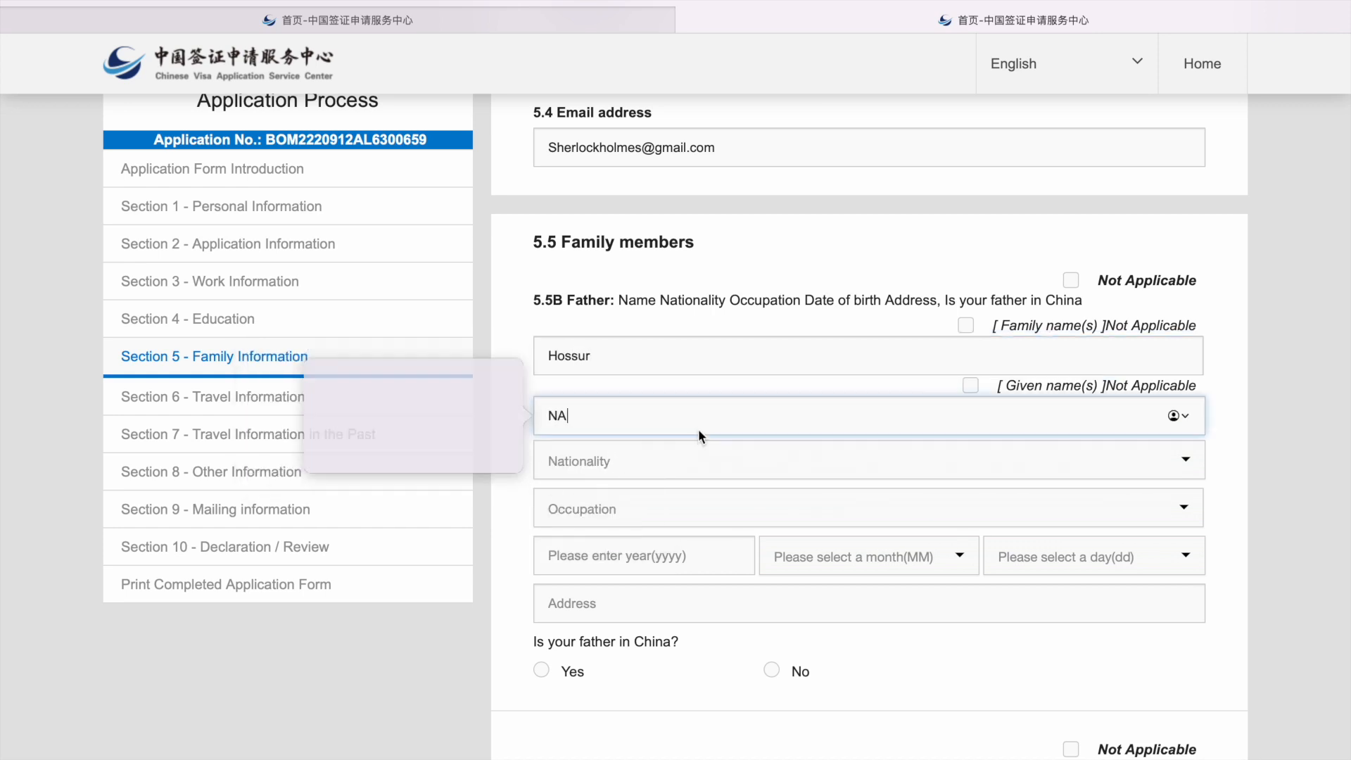
{"action": "left_click", "coordinate": [641, 477]}
{"action": "type", "text": "in"}
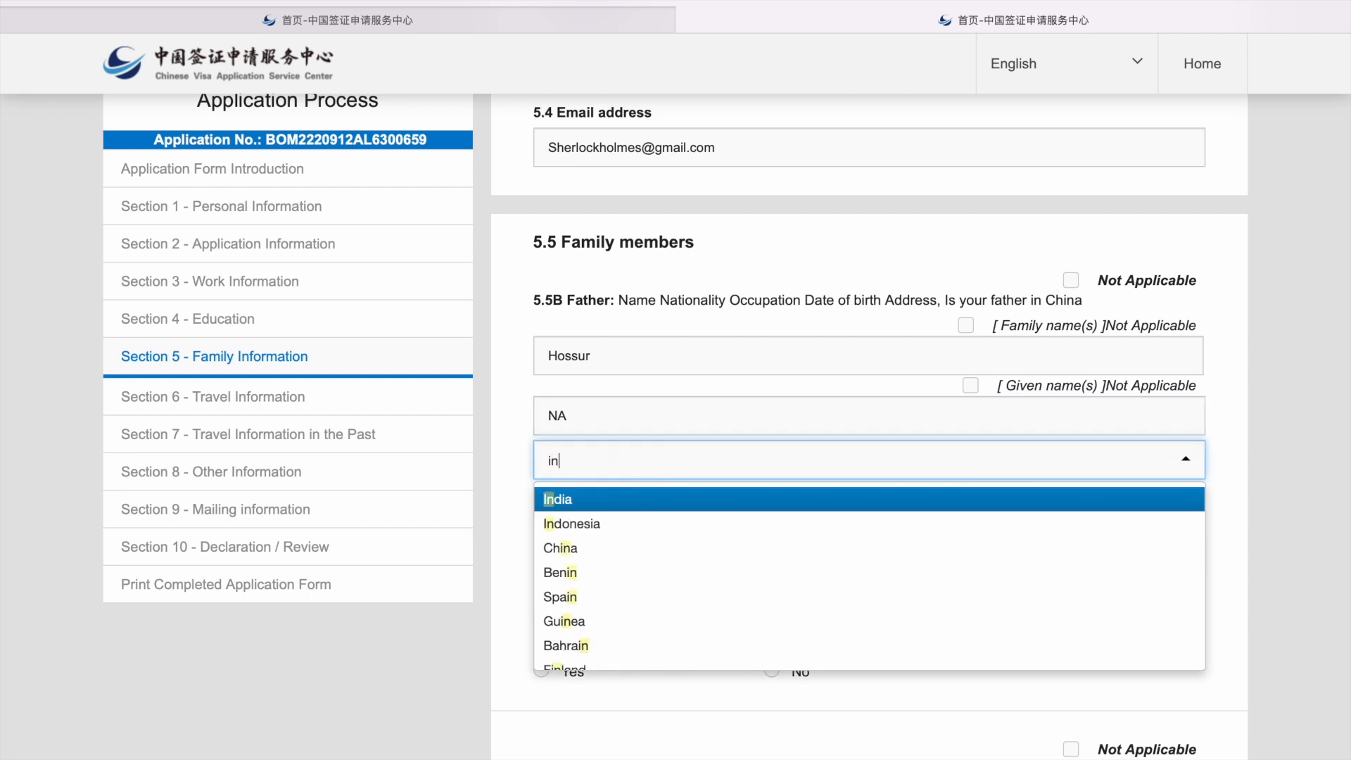
{"action": "key", "text": "Return"}
{"action": "left_click", "coordinate": [609, 507]}
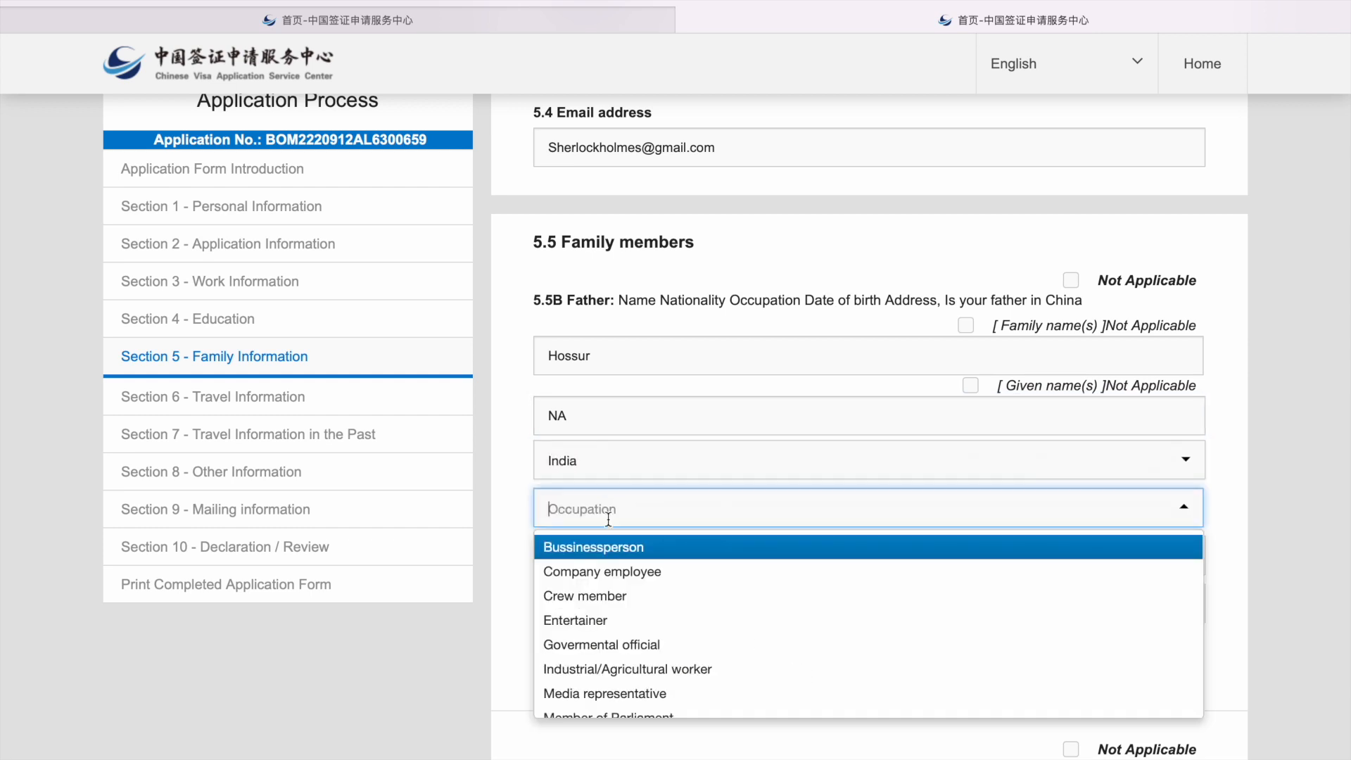
{"action": "left_click", "coordinate": [626, 573]}
Step: Set the father's birth date to 1965-03-02 and fill his address with placeholder dots
{"action": "left_click", "coordinate": [635, 561]}
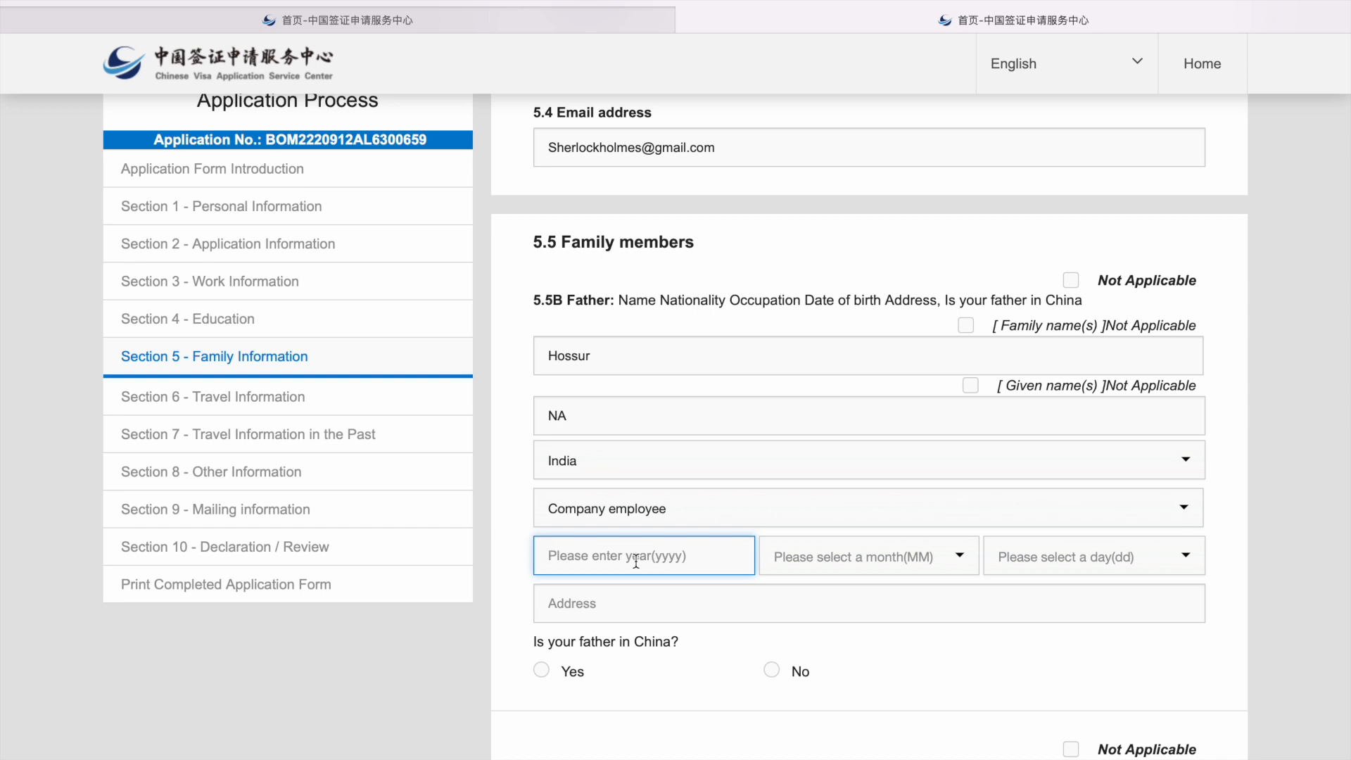
{"action": "type", "text": "1965"}
{"action": "left_click", "coordinate": [799, 561]}
{"action": "left_click", "coordinate": [823, 642]}
{"action": "left_click", "coordinate": [1020, 559]}
{"action": "left_click", "coordinate": [1027, 616]}
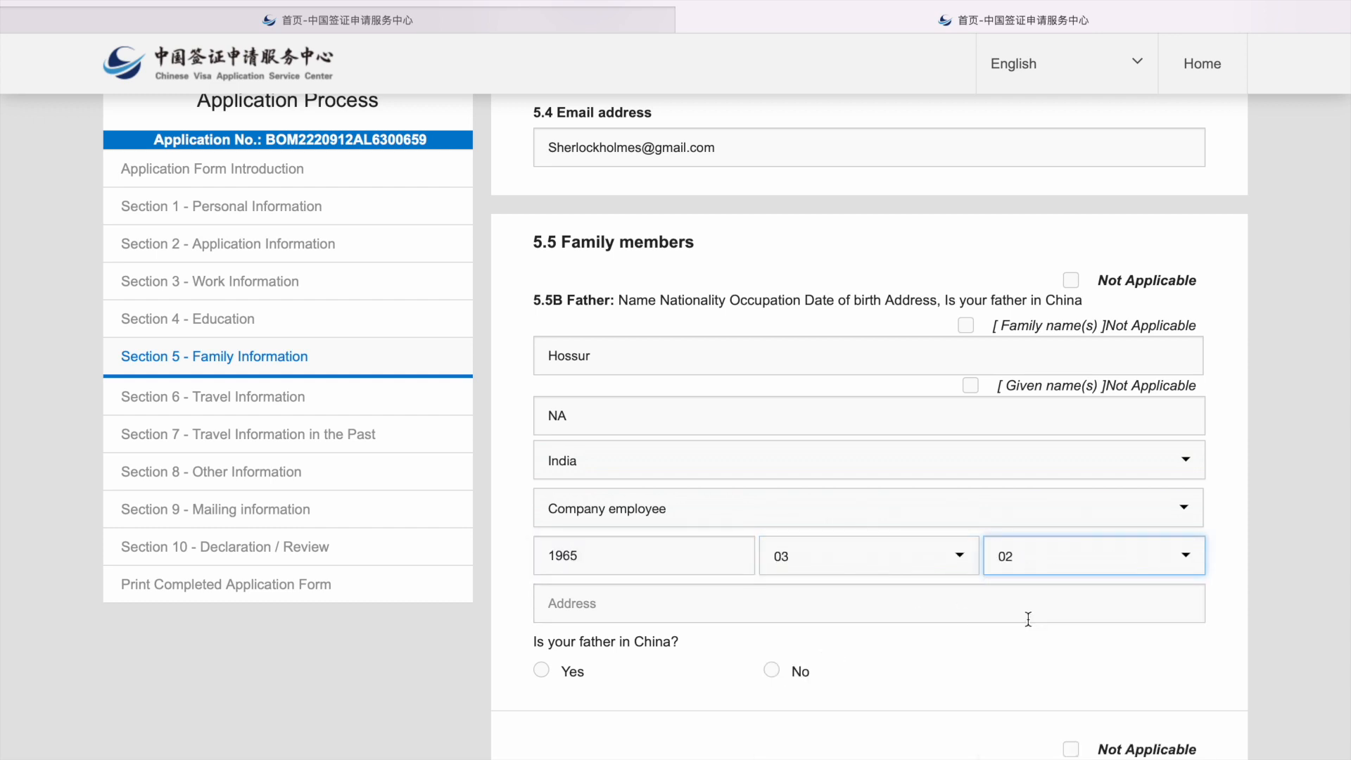
{"action": "left_click", "coordinate": [838, 610]}
{"action": "type", "text": "....."}
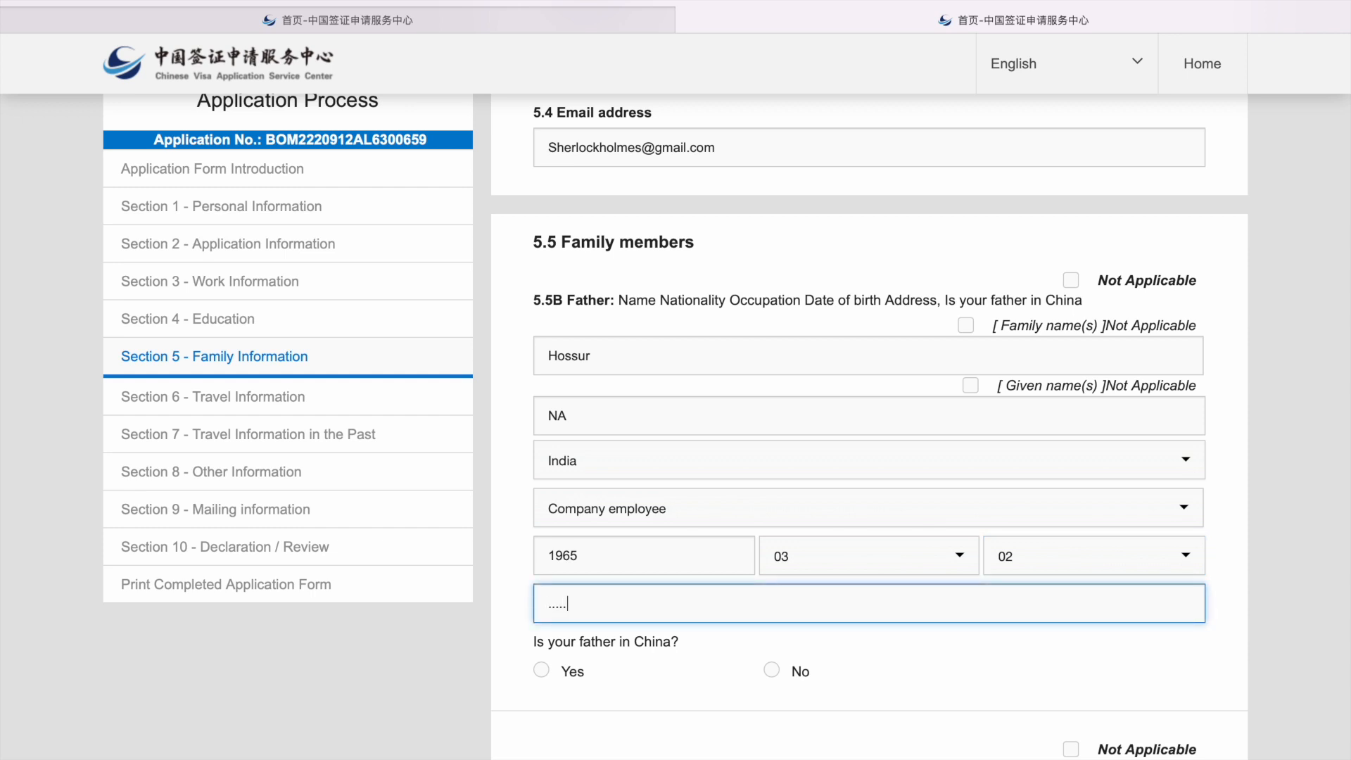
Step: Answer No for father in China and mark the mother Not Applicable with note 'NA'
{"action": "scroll", "coordinate": [663, 712], "scroll_direction": "down", "scroll_amount": 3}
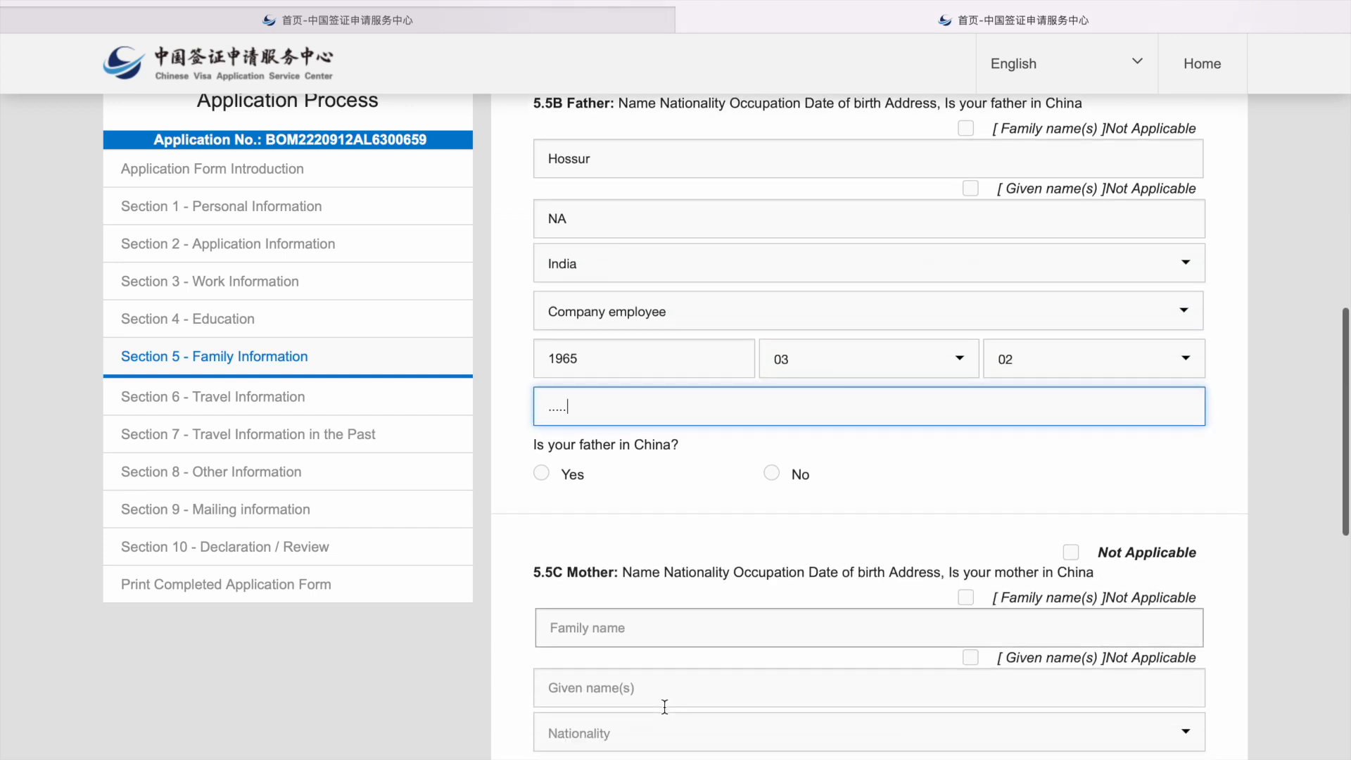
{"action": "left_click", "coordinate": [771, 473]}
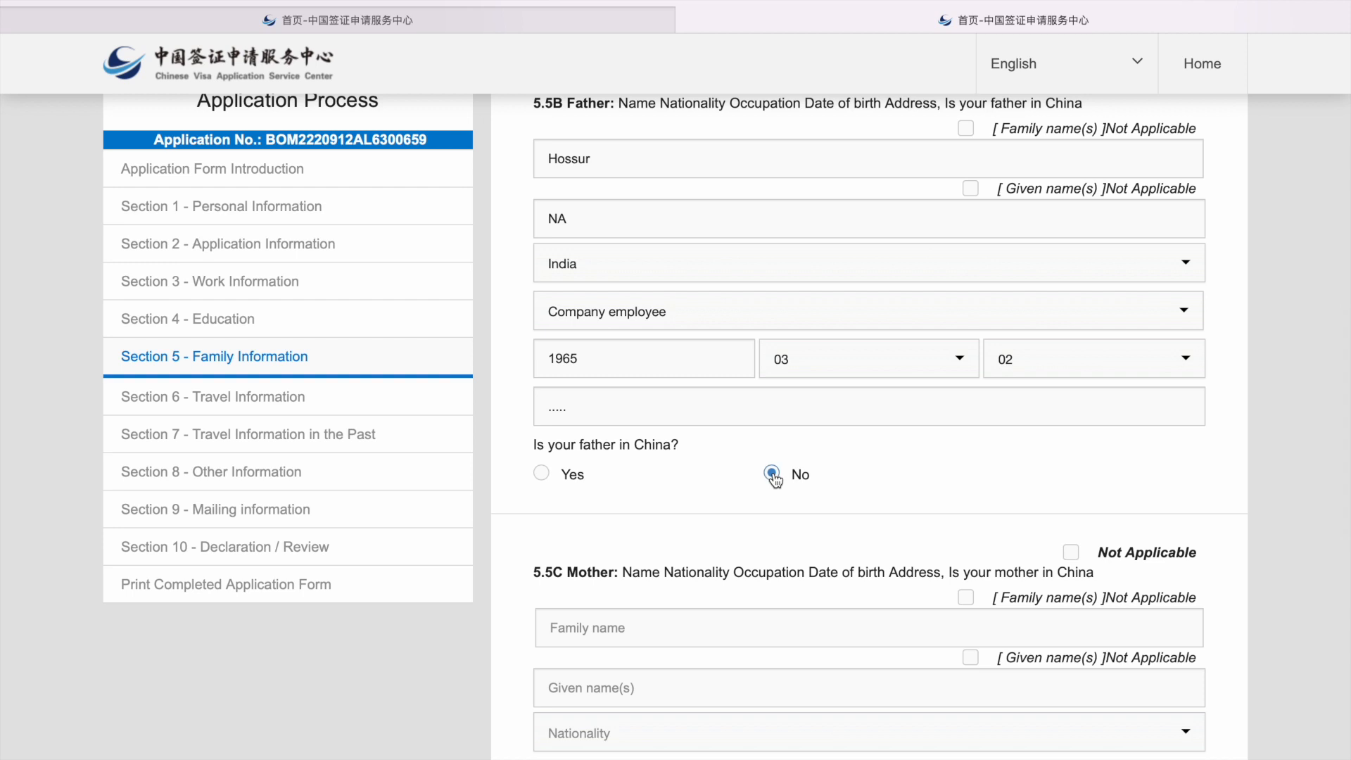
{"action": "scroll", "coordinate": [773, 478], "scroll_direction": "down", "scroll_amount": 4}
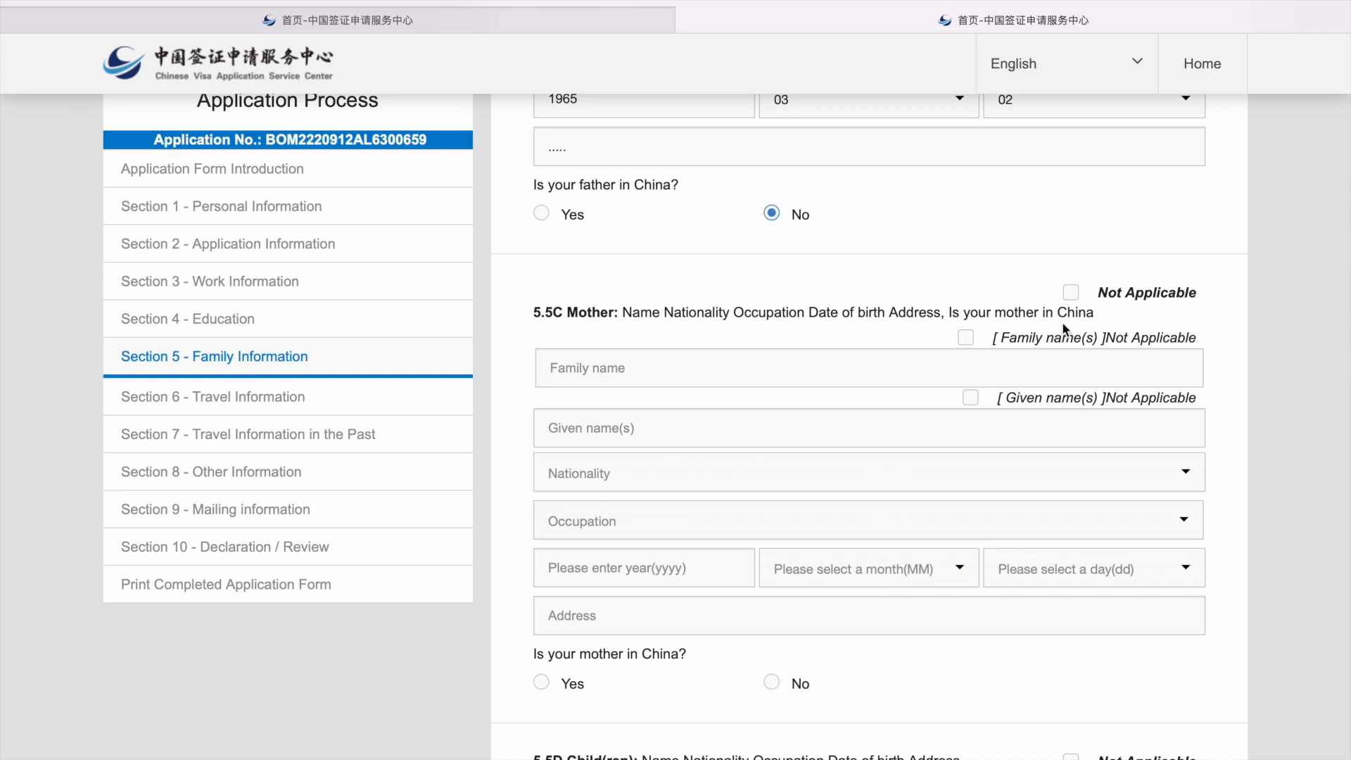
{"action": "left_click", "coordinate": [1070, 293]}
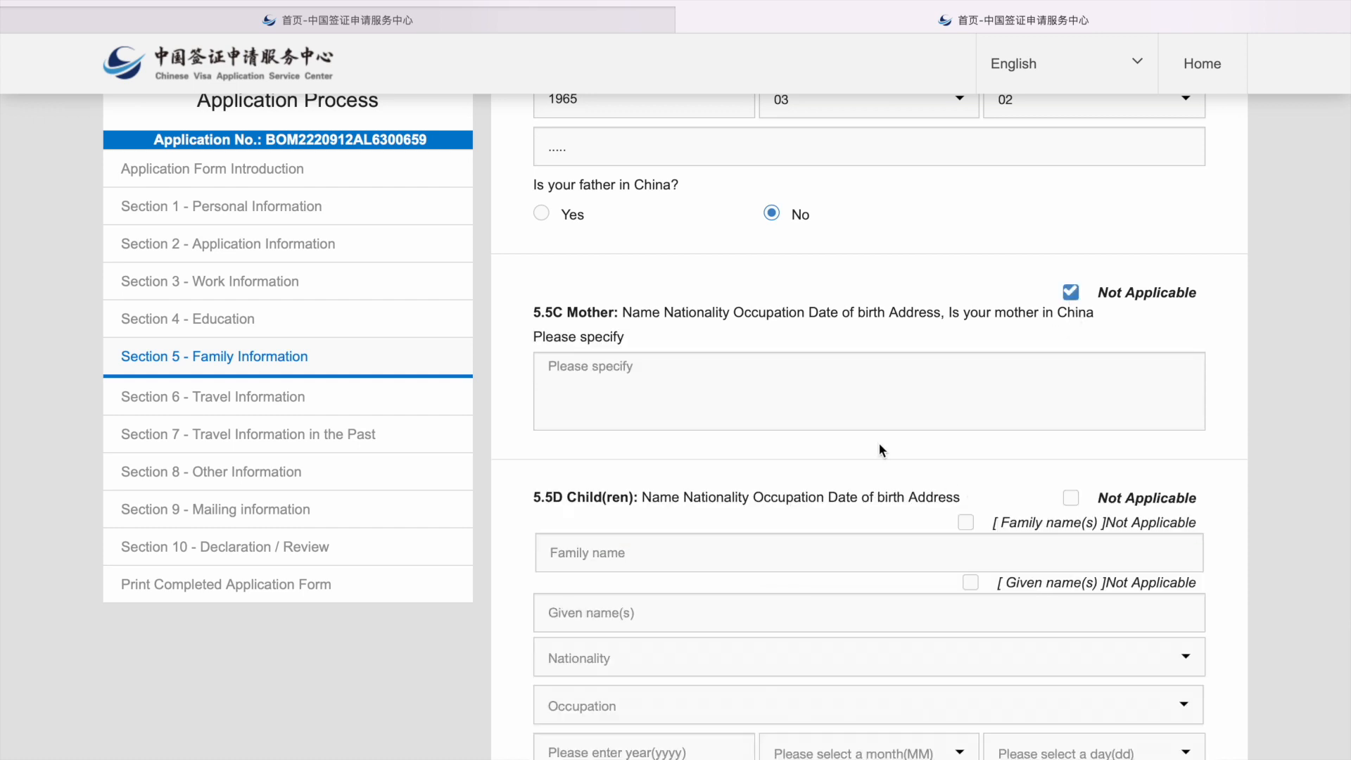
{"action": "left_click", "coordinate": [823, 417]}
{"action": "type", "text": "Na"}
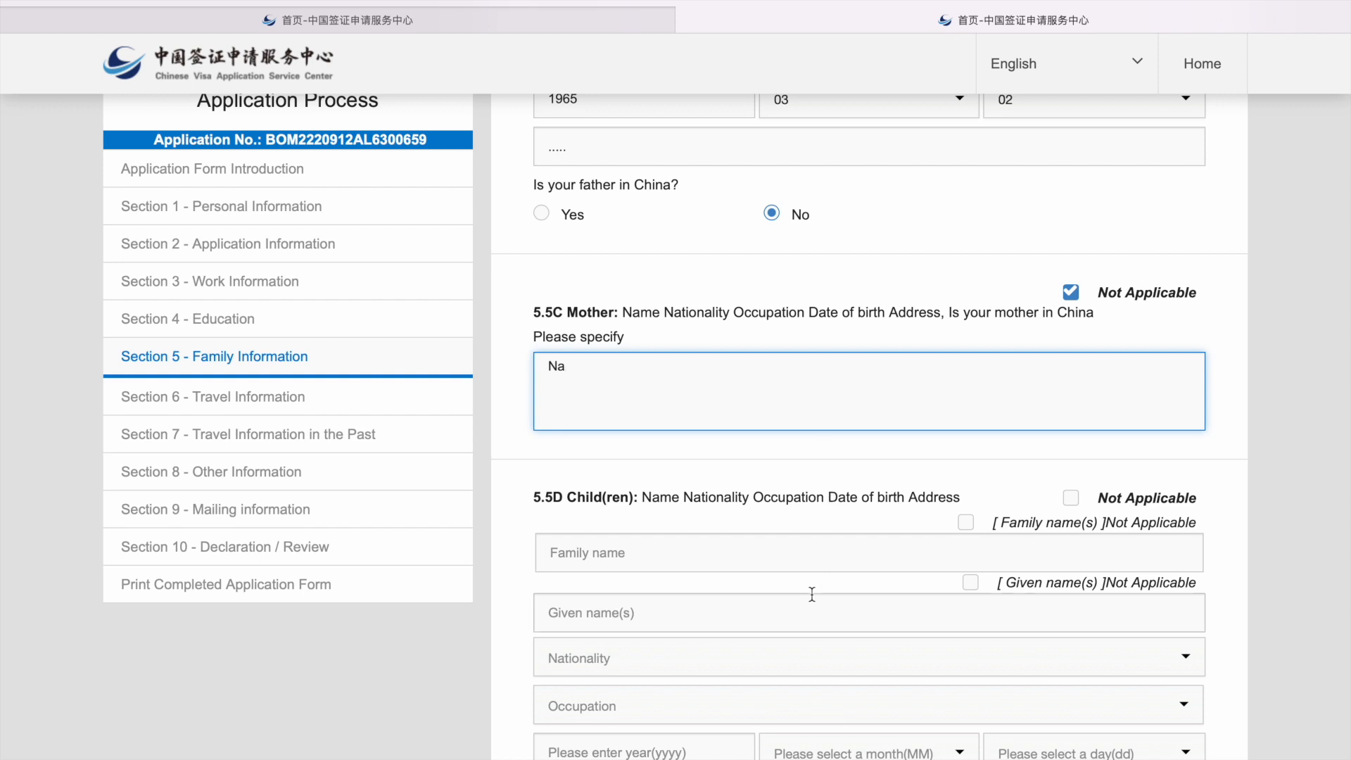
{"action": "scroll", "coordinate": [810, 595], "scroll_direction": "down", "scroll_amount": 1}
{"action": "key", "text": "BackSpace"}
{"action": "type", "text": "A"}
Step: Answer No to relatives in China, save Section 5 and proceed to Section 6
{"action": "scroll", "coordinate": [824, 517], "scroll_direction": "down", "scroll_amount": 1}
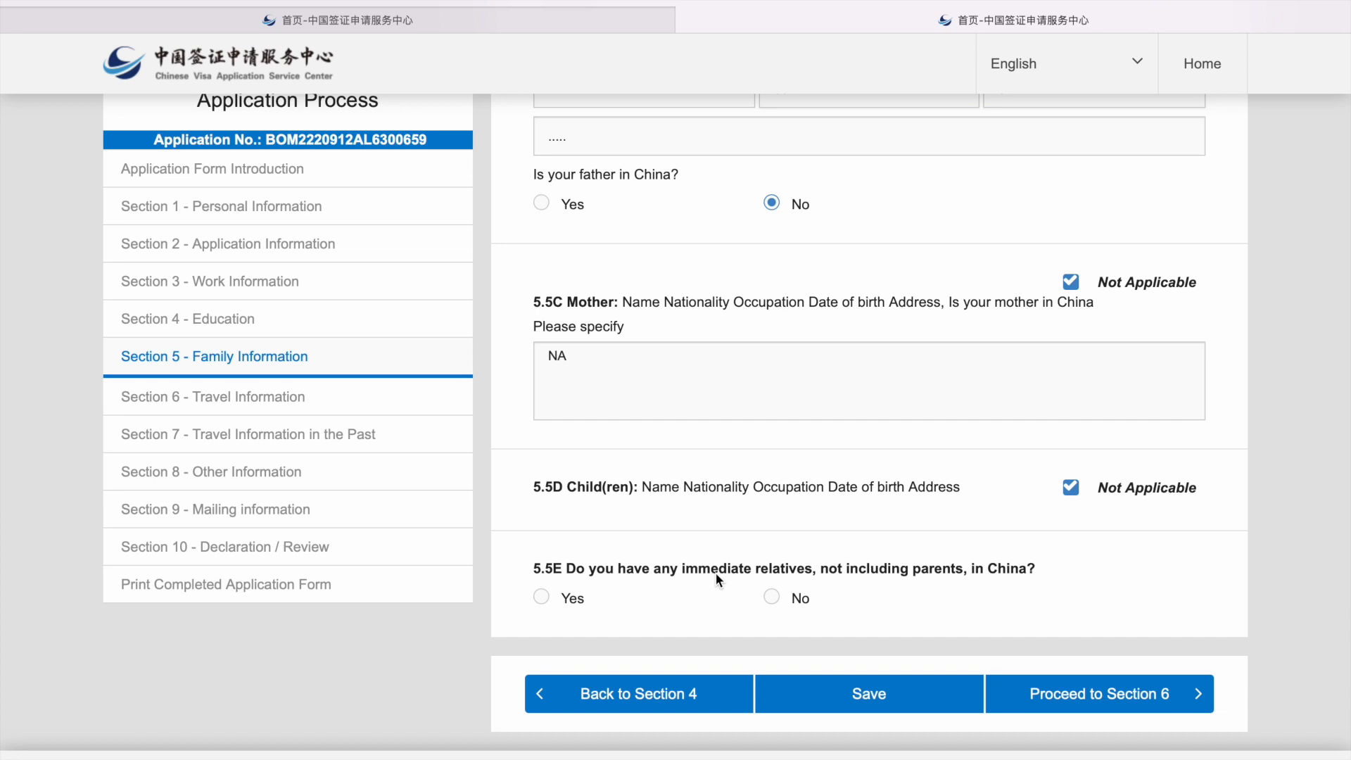
{"action": "left_click", "coordinate": [772, 600]}
{"action": "left_click", "coordinate": [819, 684]}
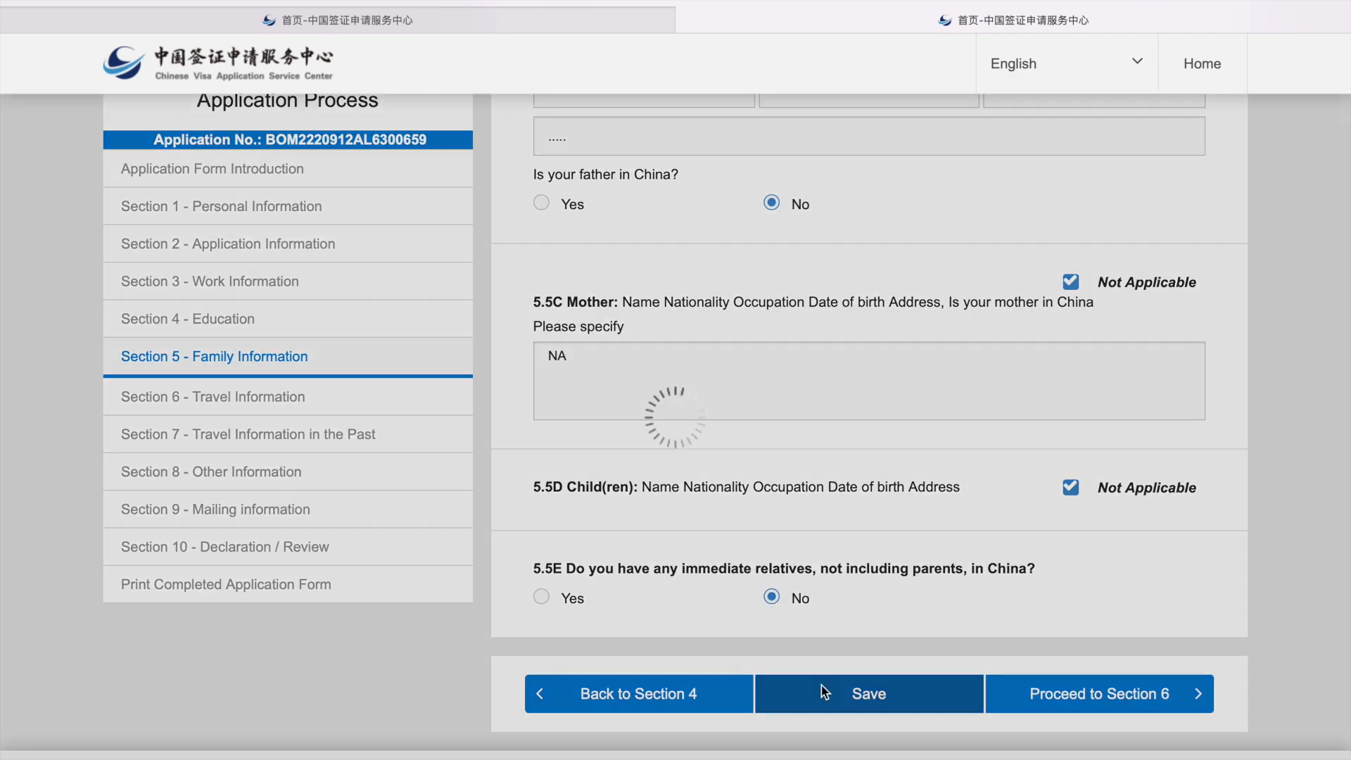
{"action": "left_click", "coordinate": [686, 248]}
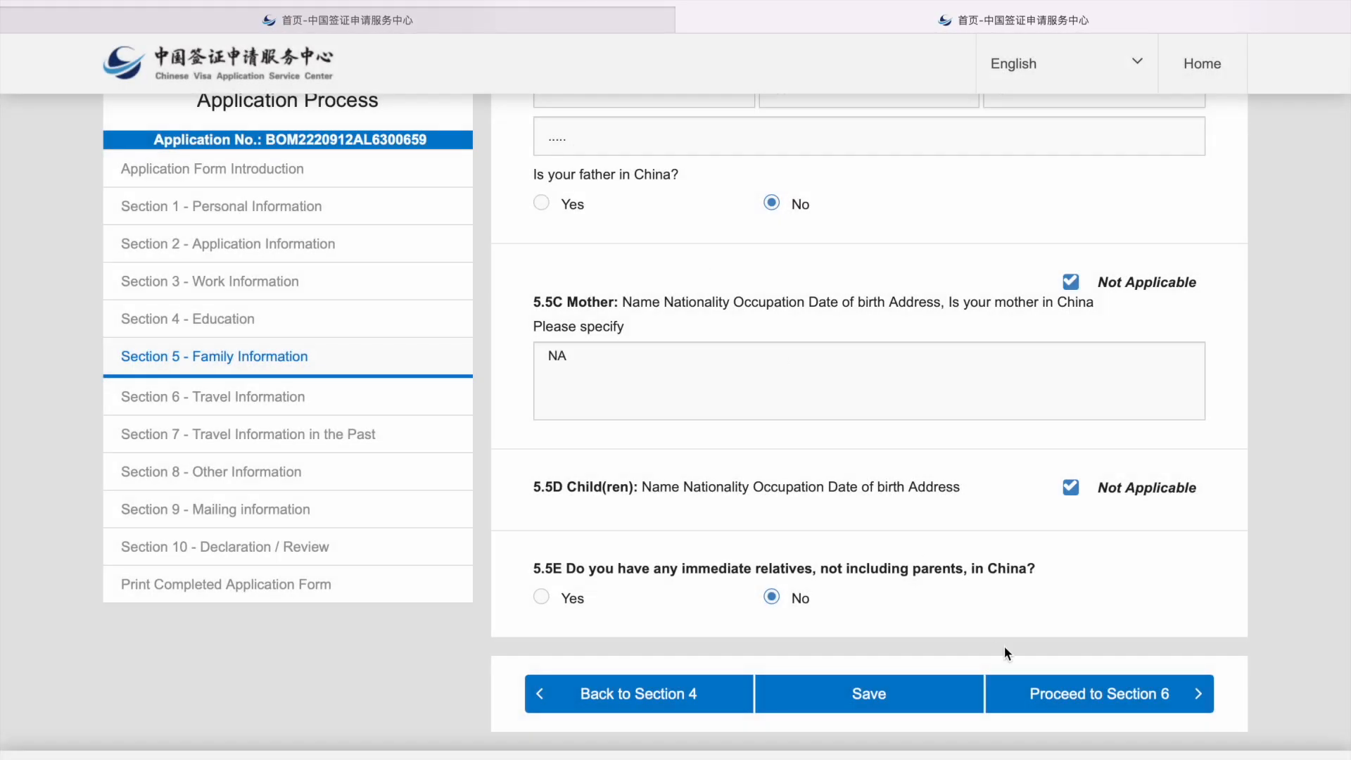
{"action": "left_click", "coordinate": [1044, 695]}
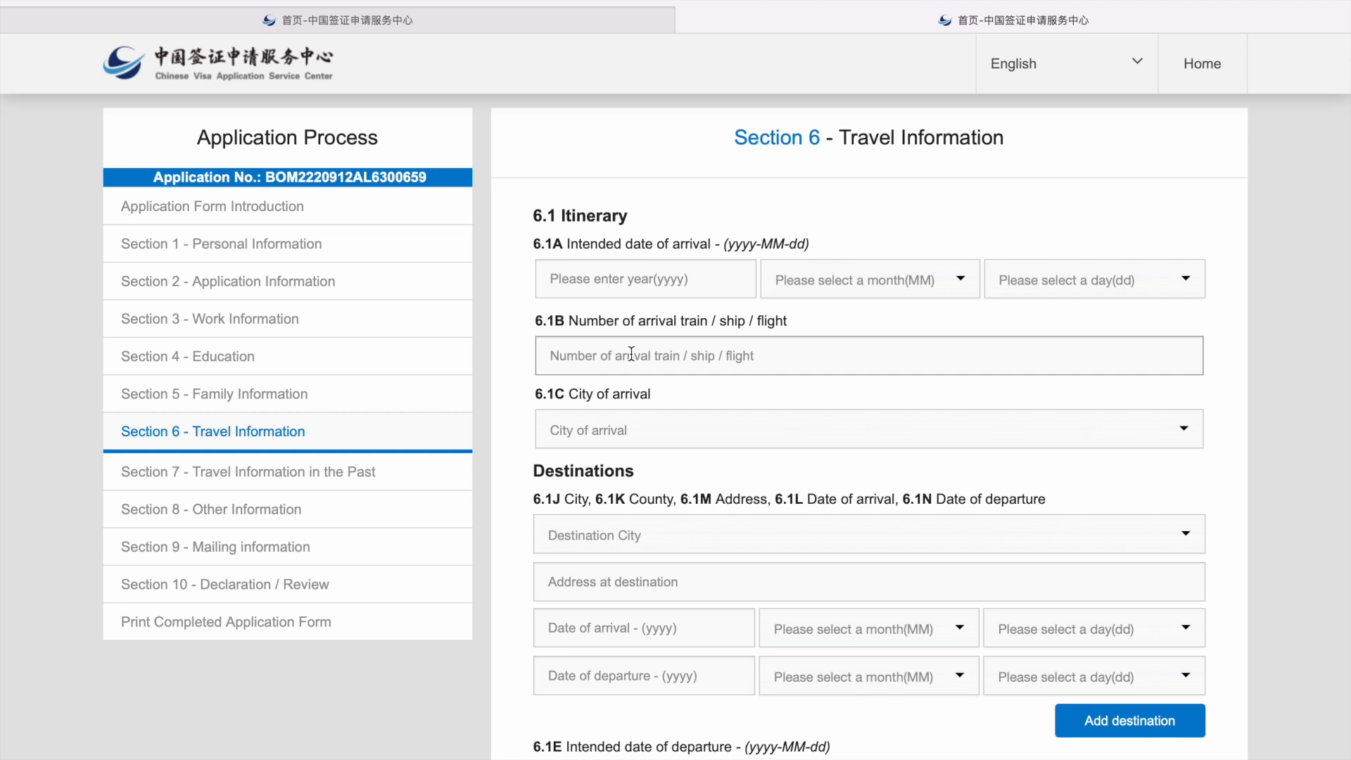
Step: Set the arrival date in China to 2022-10-11
{"action": "left_click", "coordinate": [635, 279]}
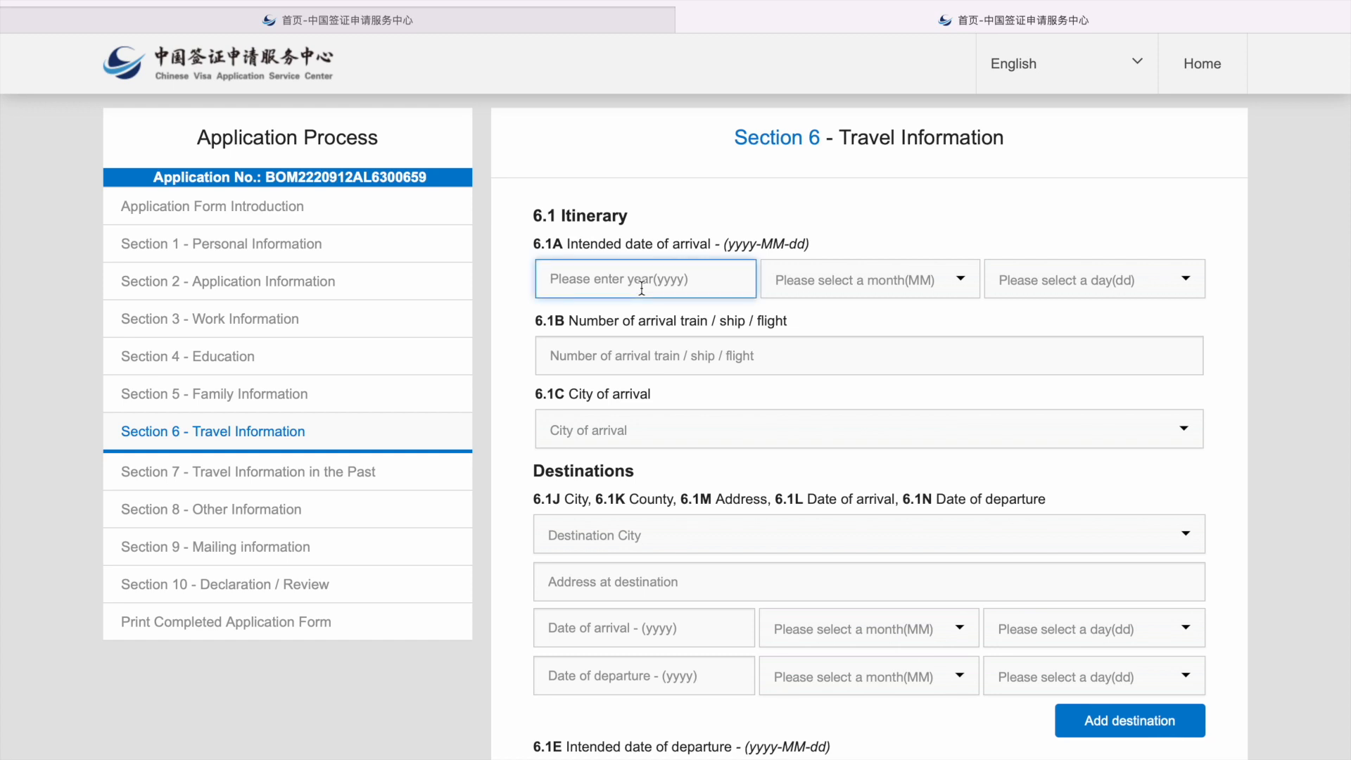
{"action": "type", "text": "2022"}
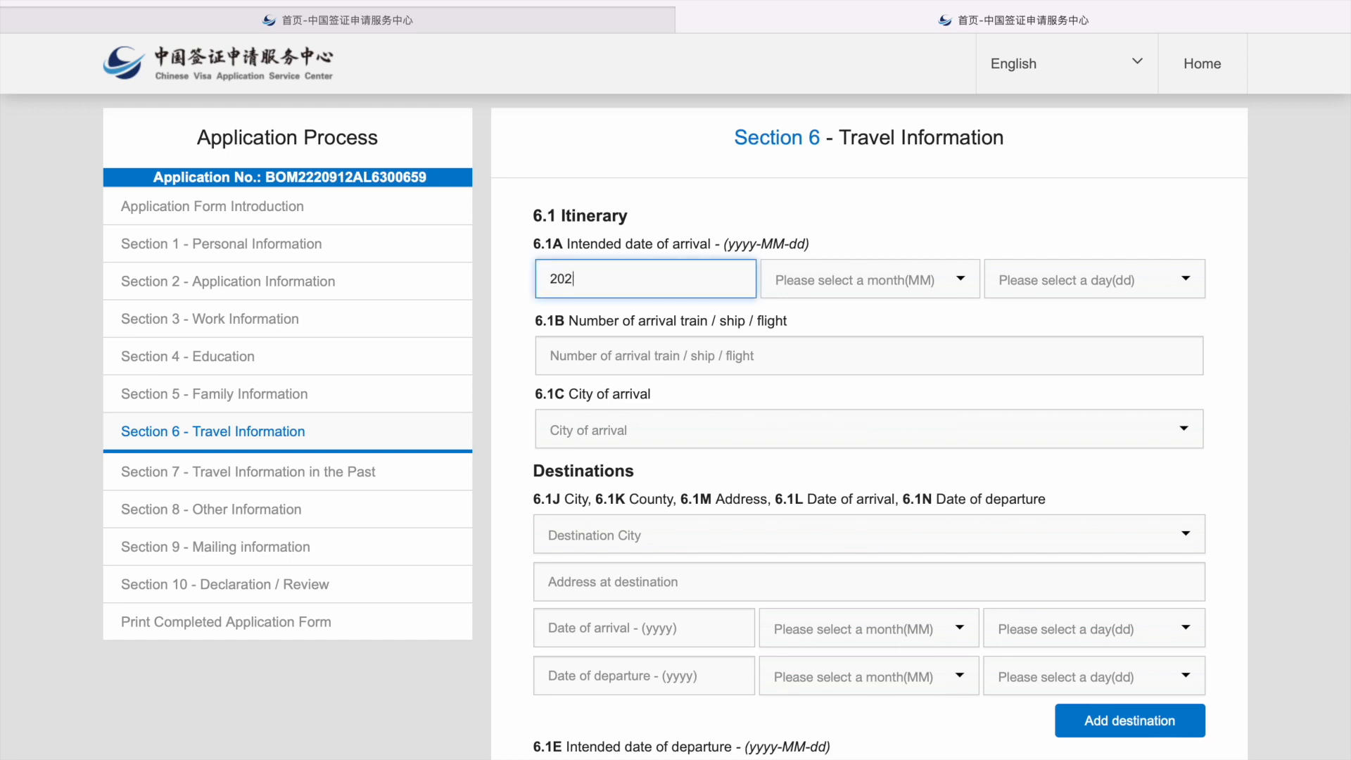
{"action": "left_click", "coordinate": [852, 279]}
{"action": "scroll", "coordinate": [844, 413], "scroll_direction": "down", "scroll_amount": 1}
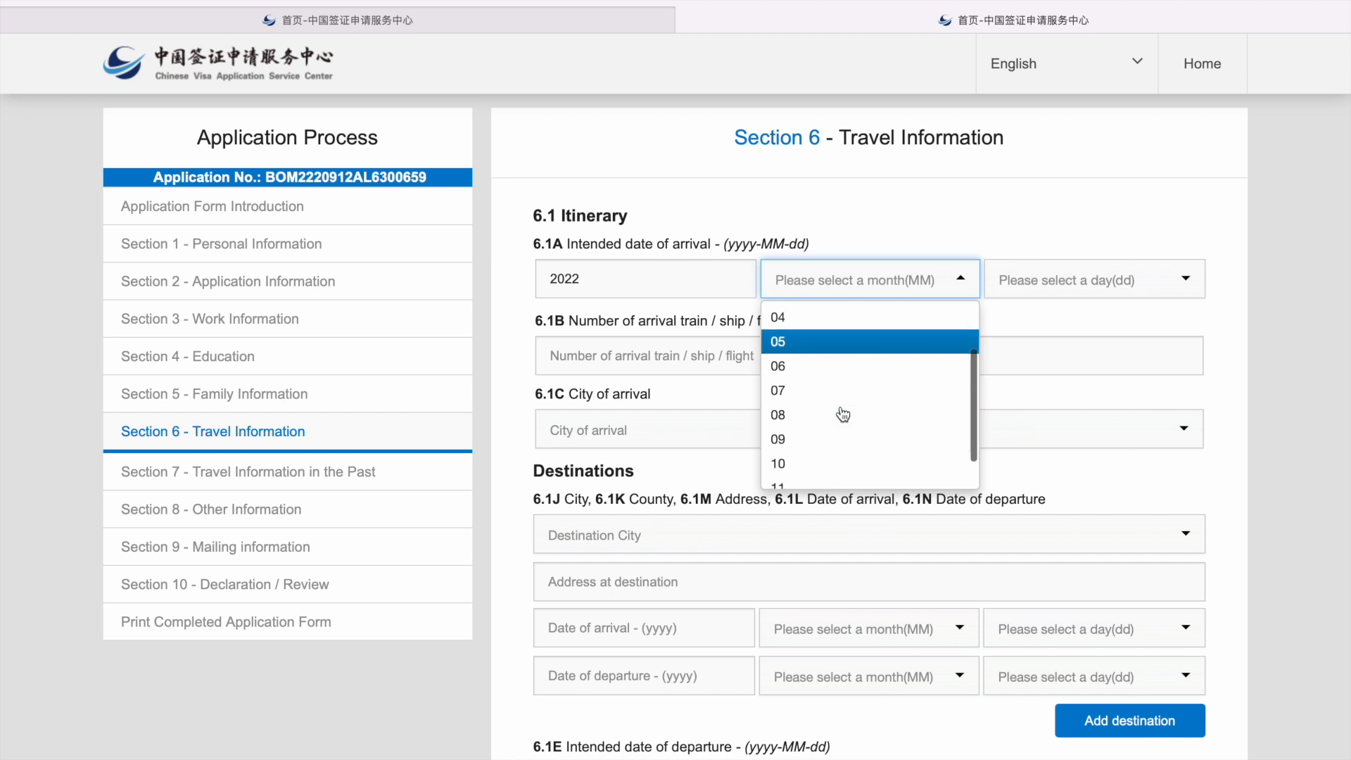
{"action": "left_click", "coordinate": [811, 453]}
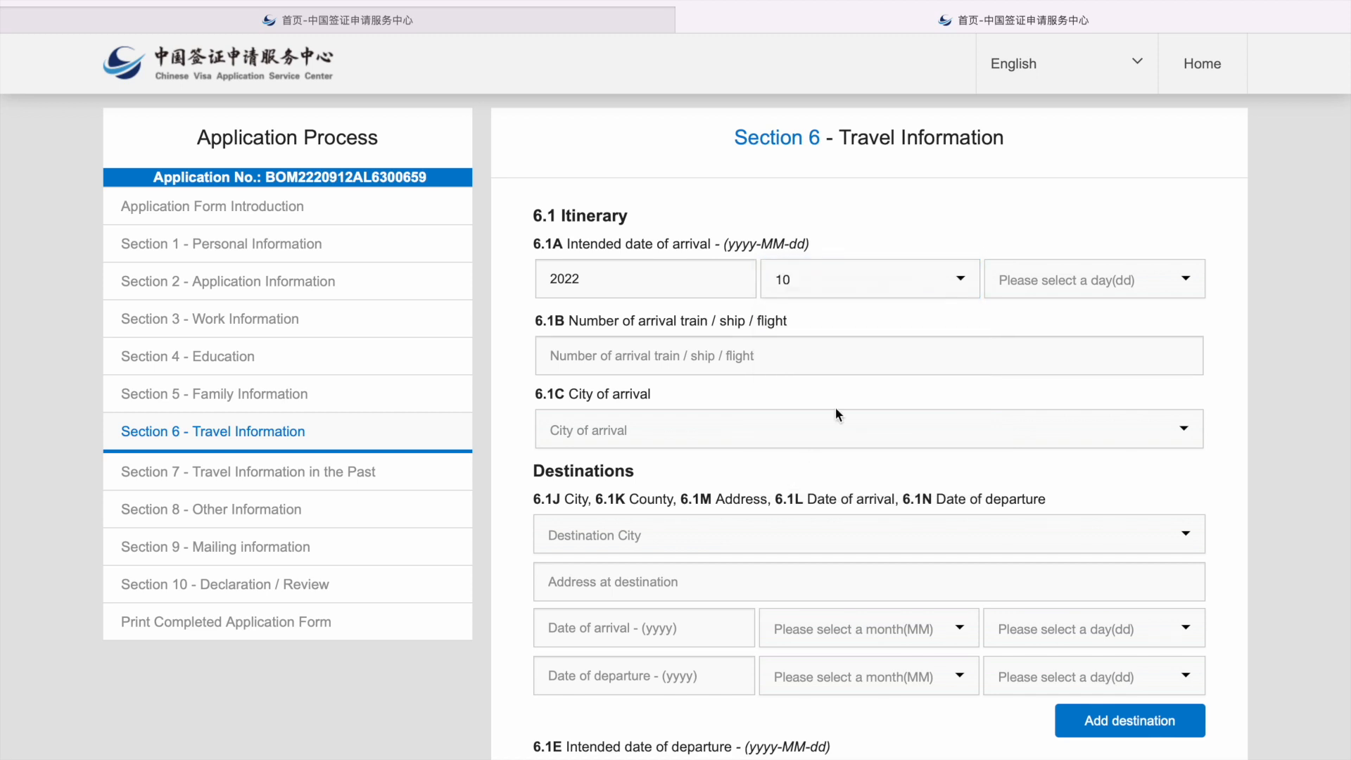
{"action": "left_click", "coordinate": [1013, 282]}
{"action": "scroll", "coordinate": [1047, 480], "scroll_direction": "down", "scroll_amount": 1}
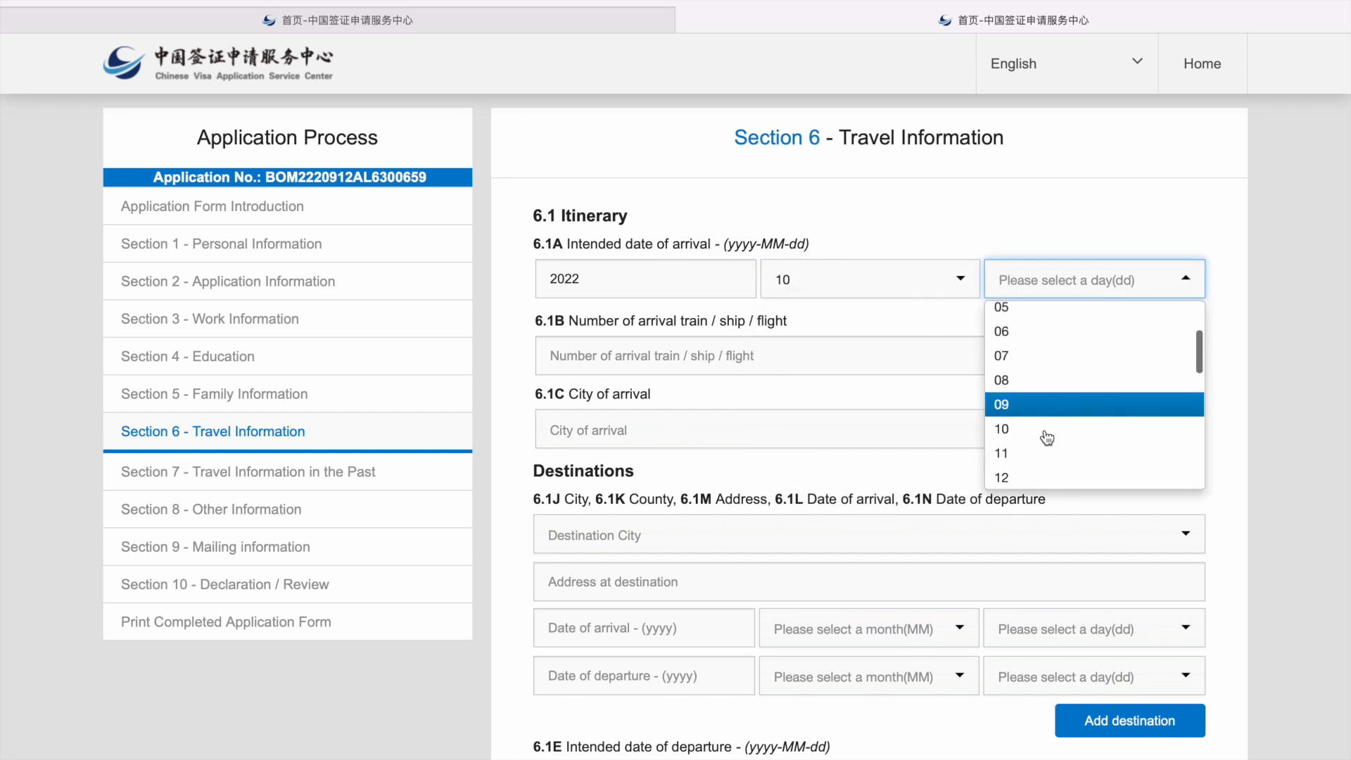
{"action": "left_click", "coordinate": [1062, 453]}
Step: Enter arrival flight CZ500 with arrival city Wuhan and county Wuchang Qu
{"action": "left_click", "coordinate": [641, 345]}
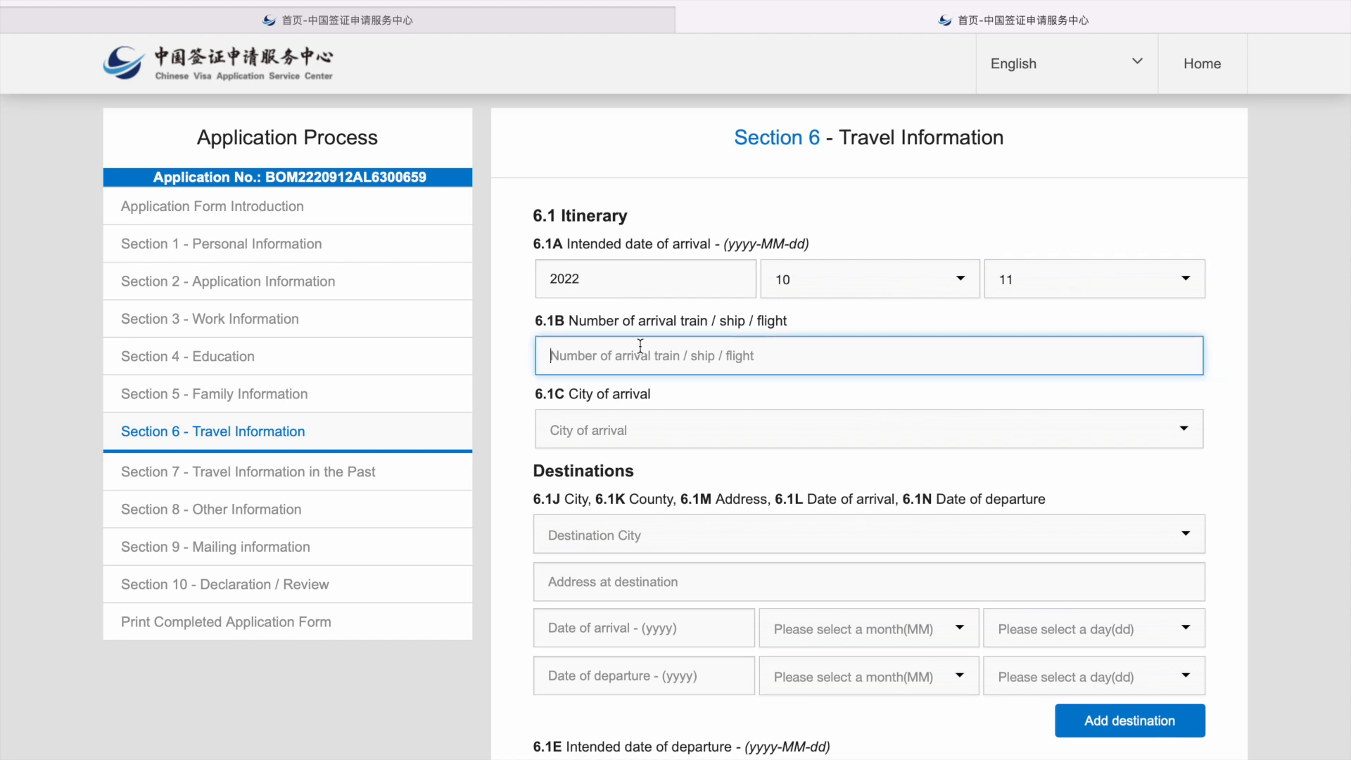
{"action": "type", "text": "CZ500"}
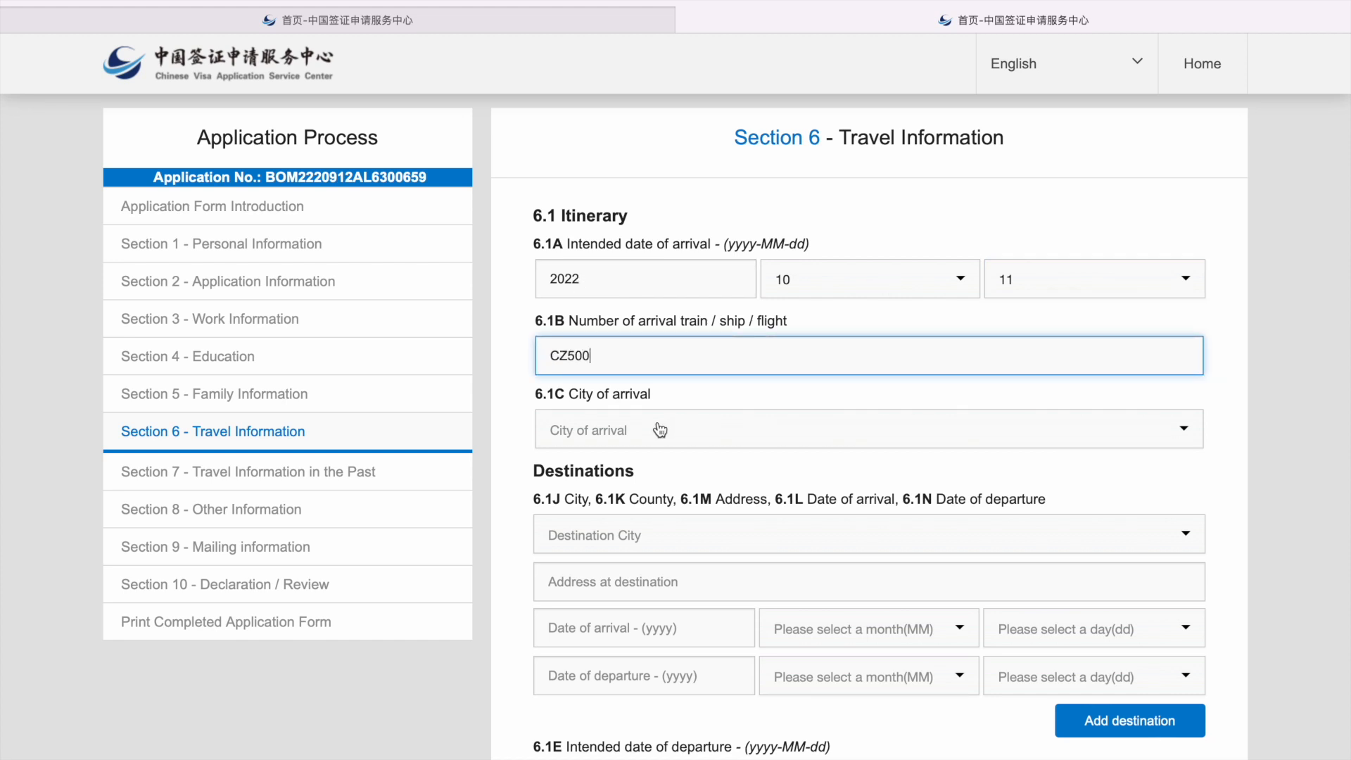
{"action": "left_click", "coordinate": [673, 429]}
{"action": "type", "text": "wuhan"}
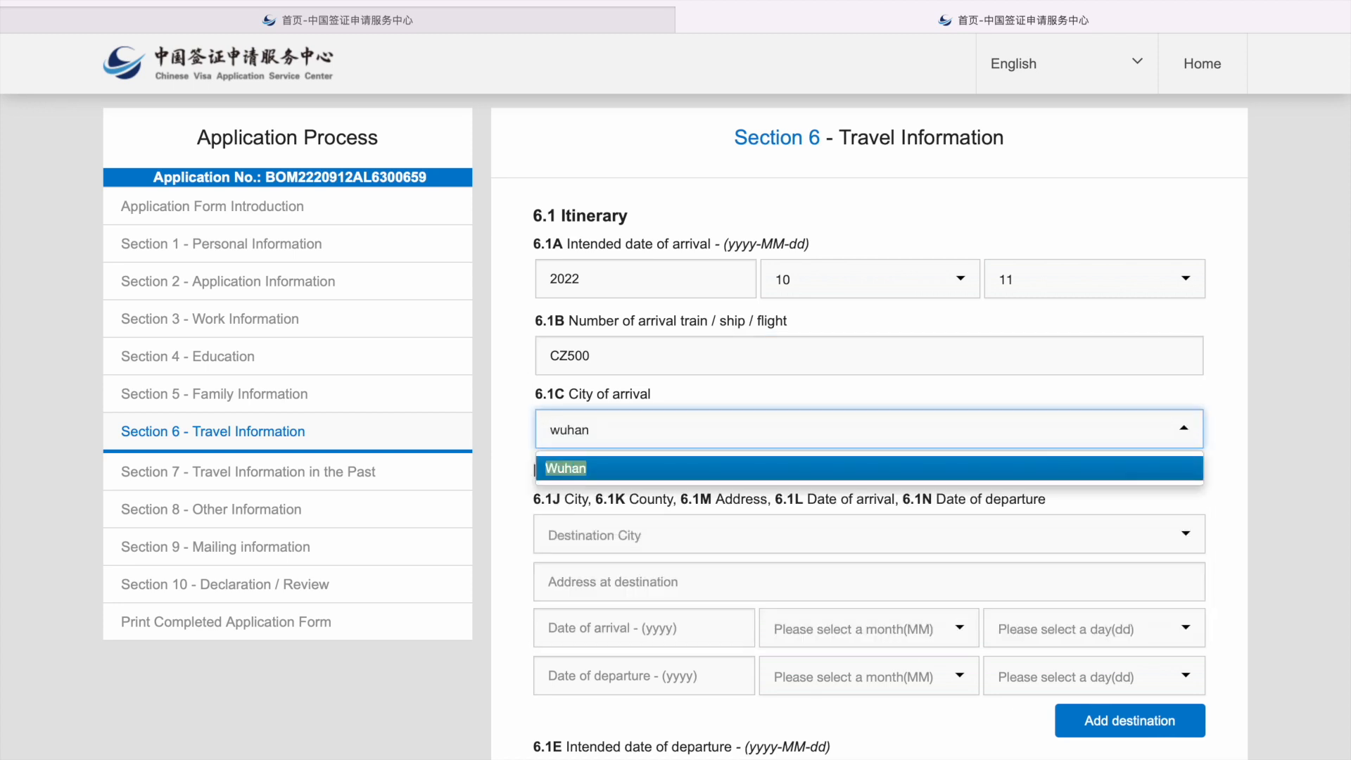
{"action": "left_click", "coordinate": [650, 468]}
{"action": "left_click", "coordinate": [635, 508]}
{"action": "type", "text": "wuchan"}
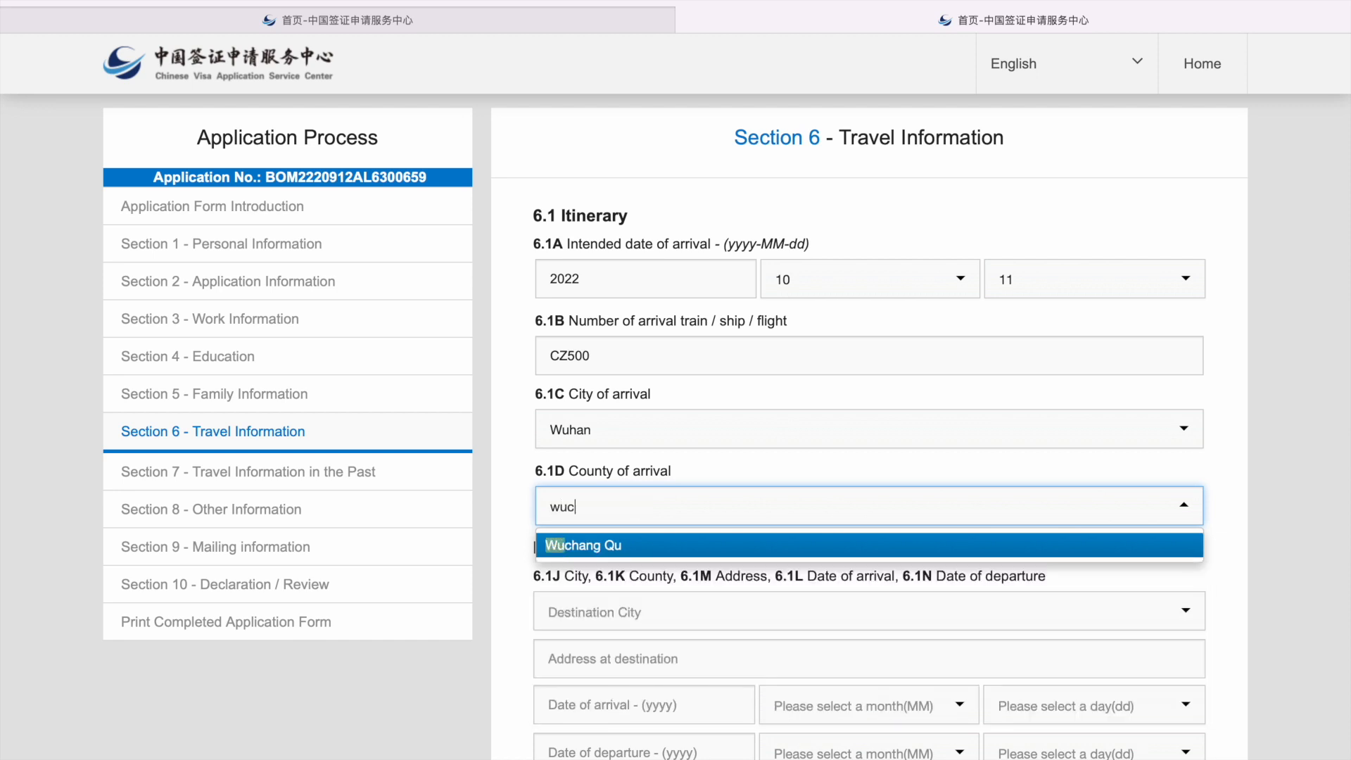
{"action": "key", "text": "Return"}
{"action": "scroll", "coordinate": [647, 586], "scroll_direction": "down", "scroll_amount": 3}
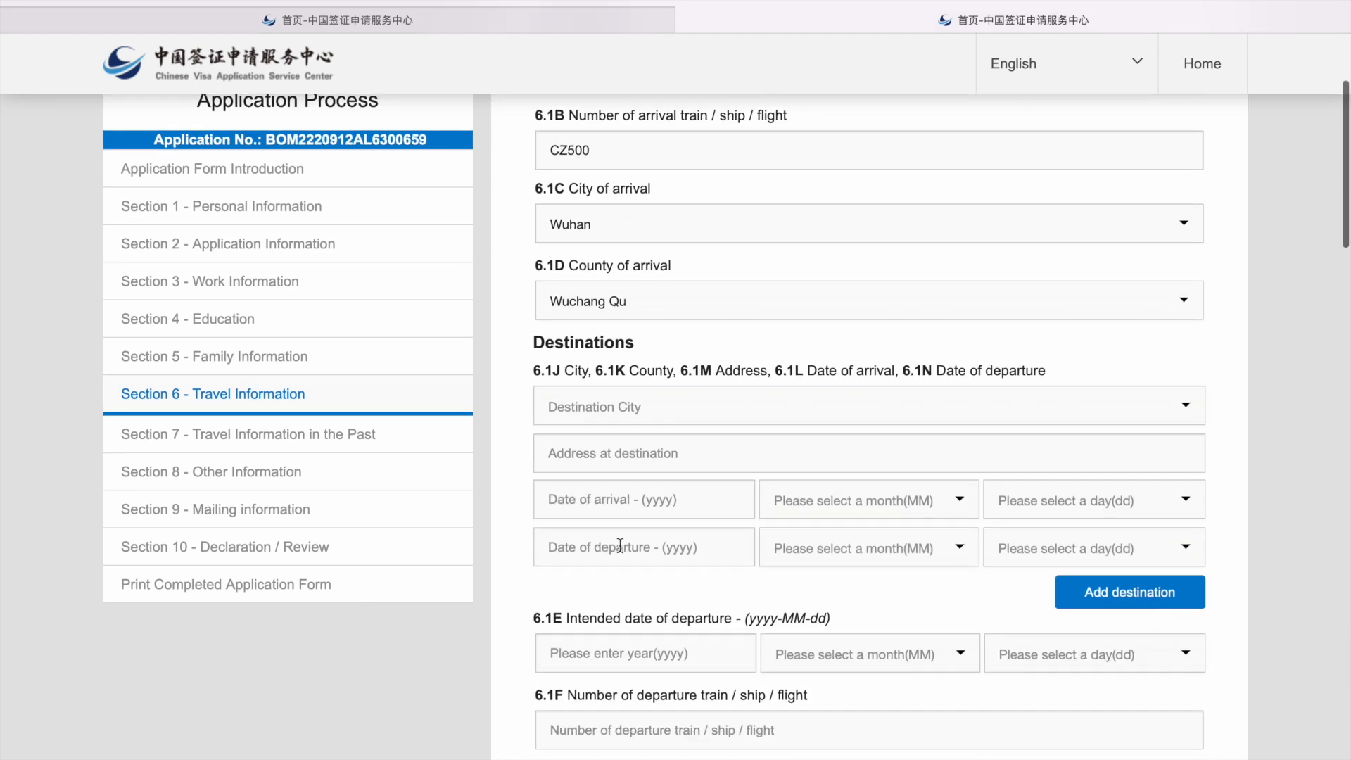
Step: Choose Wuhan as the first destination city and Wuchang Qu as its county
{"action": "left_click", "coordinate": [629, 415]}
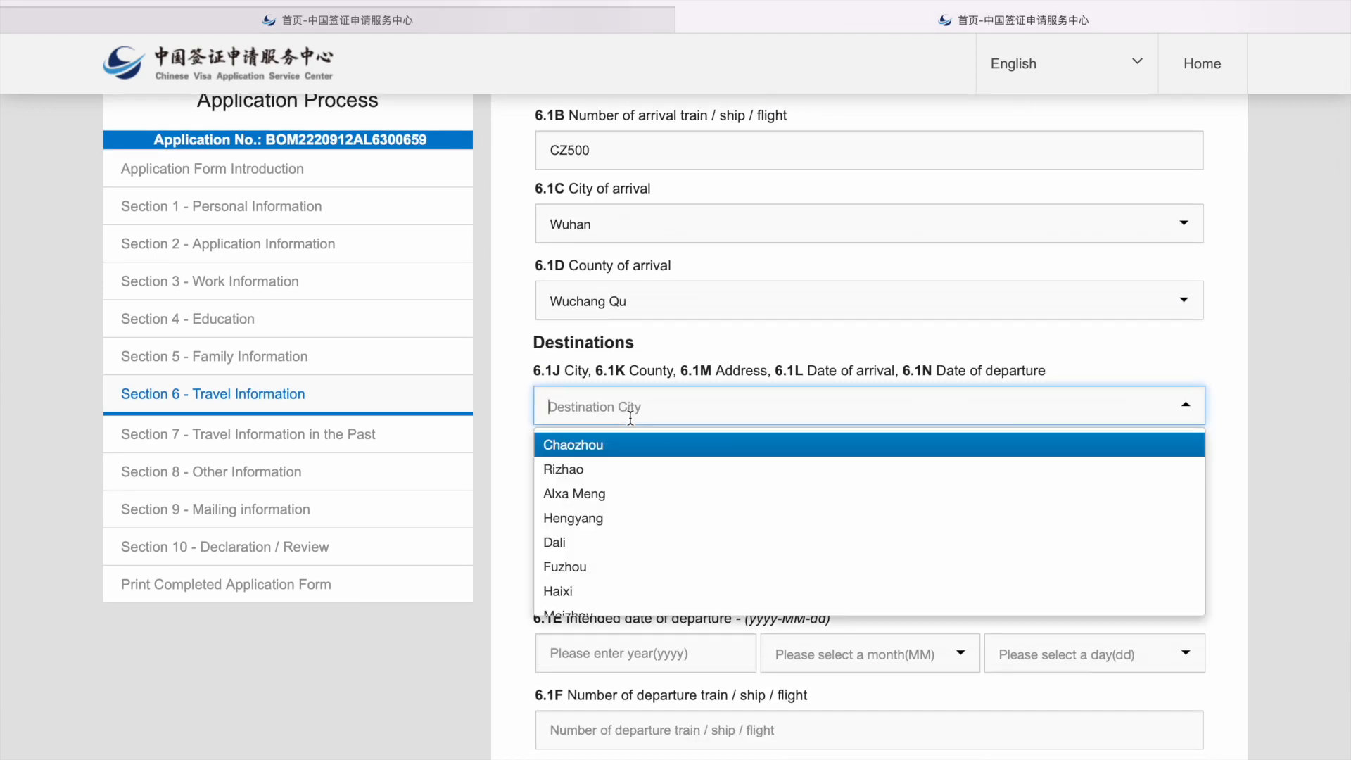
{"action": "type", "text": "Wuha"}
{"action": "left_click", "coordinate": [624, 449]}
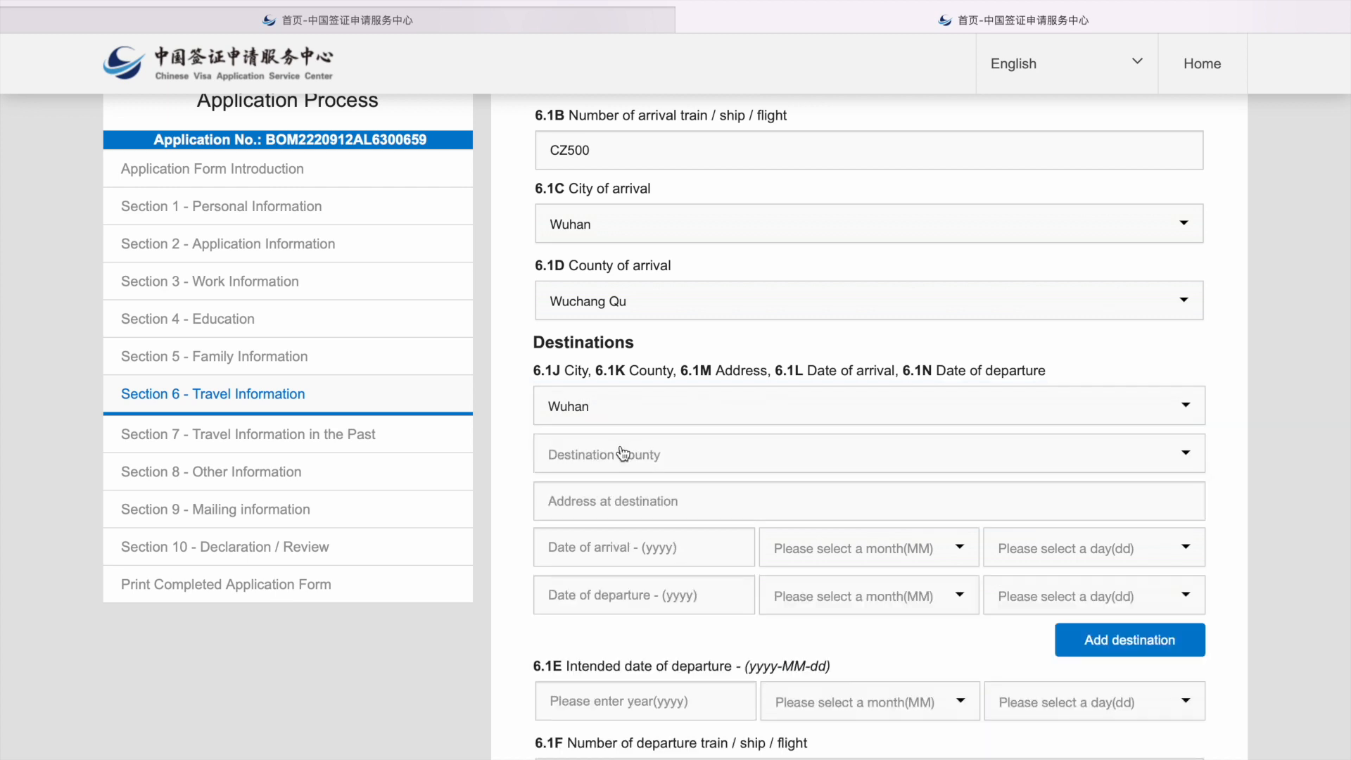
{"action": "left_click", "coordinate": [624, 452]}
{"action": "type", "text": "wuch"}
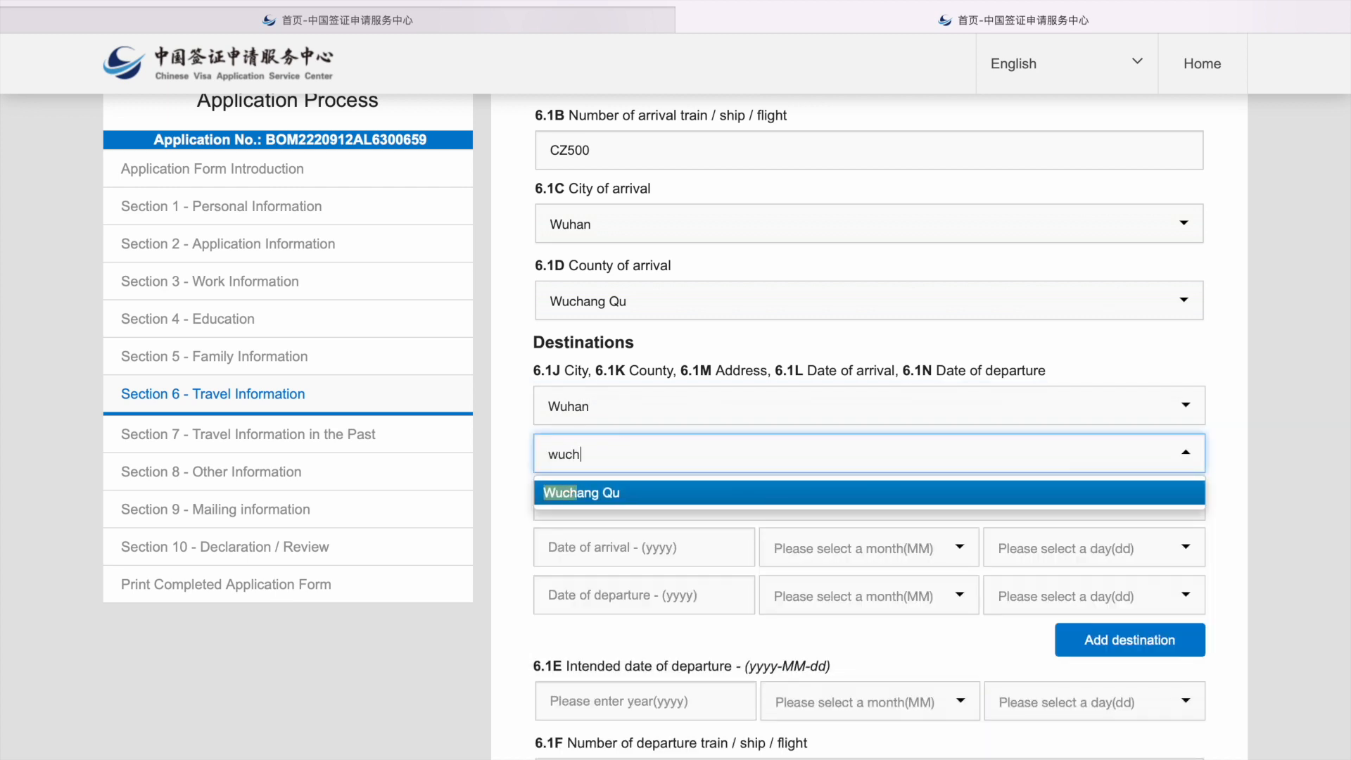
{"action": "key", "text": "Return"}
Step: Enter destination address 'Wuhan University of Medicine, Wuchang Qu, Hubei, China'
{"action": "left_click", "coordinate": [614, 518]}
{"action": "type", "text": "Wuhan"}
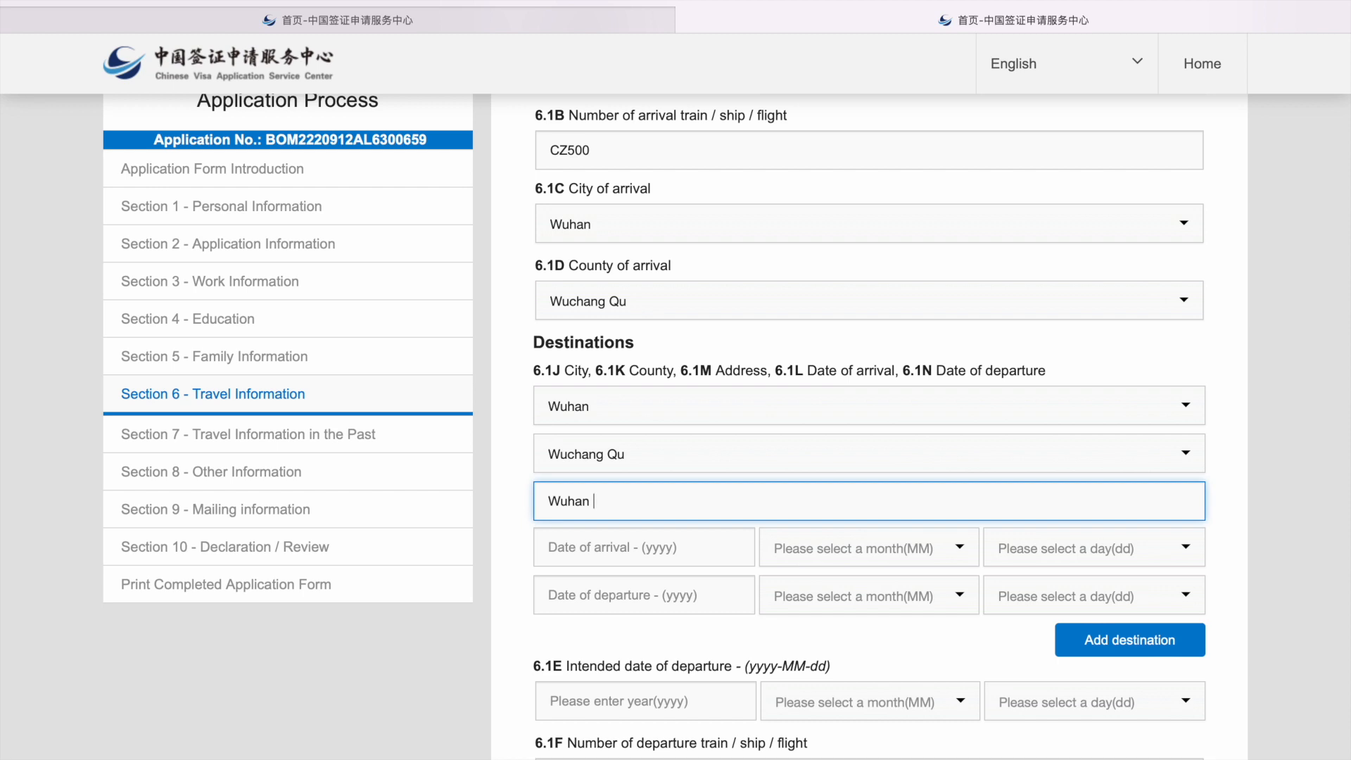
{"action": "type", "text": "Unoi"}
{"action": "key", "text": "BackSpace"}
{"action": "type", "text": "i versity of Medicine, Wuchang"}
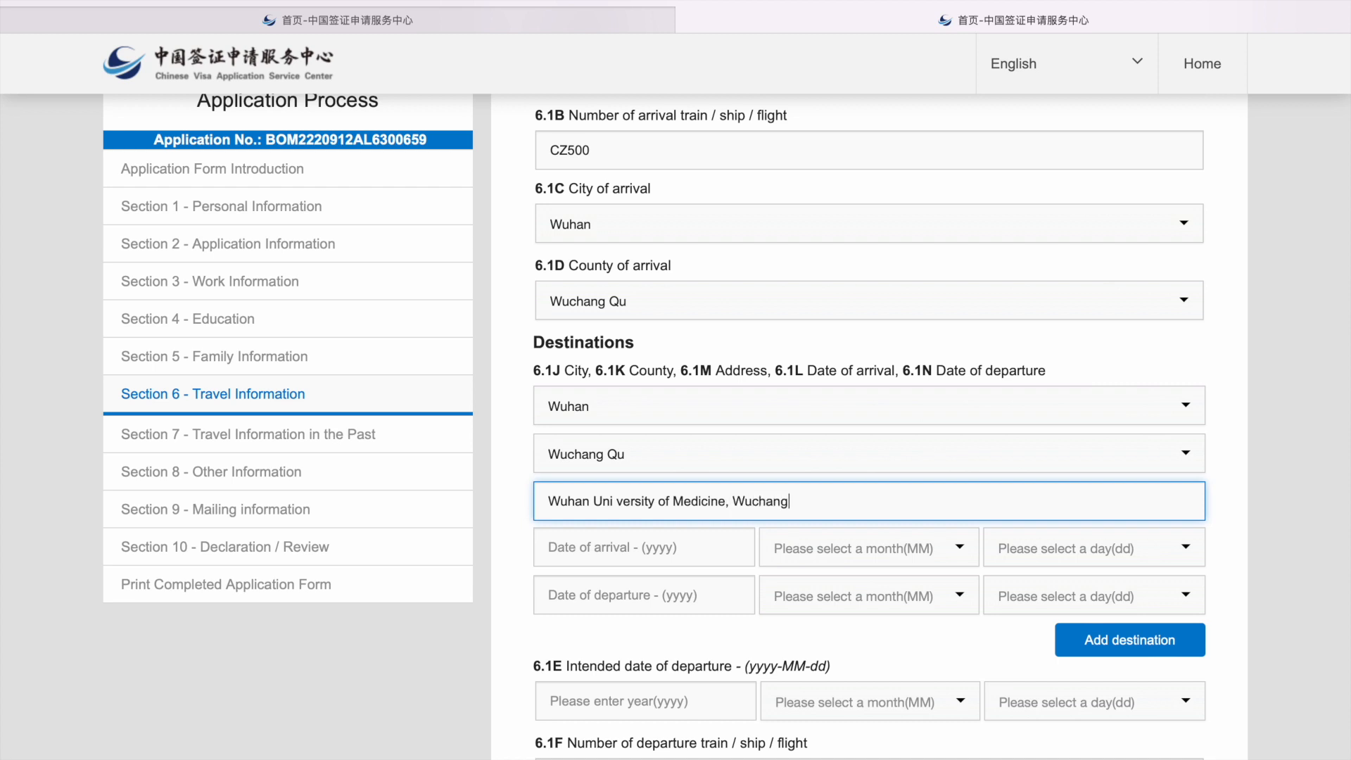
{"action": "type", "text": " Qu, Hubei, China"}
{"action": "left_click", "coordinate": [617, 534]}
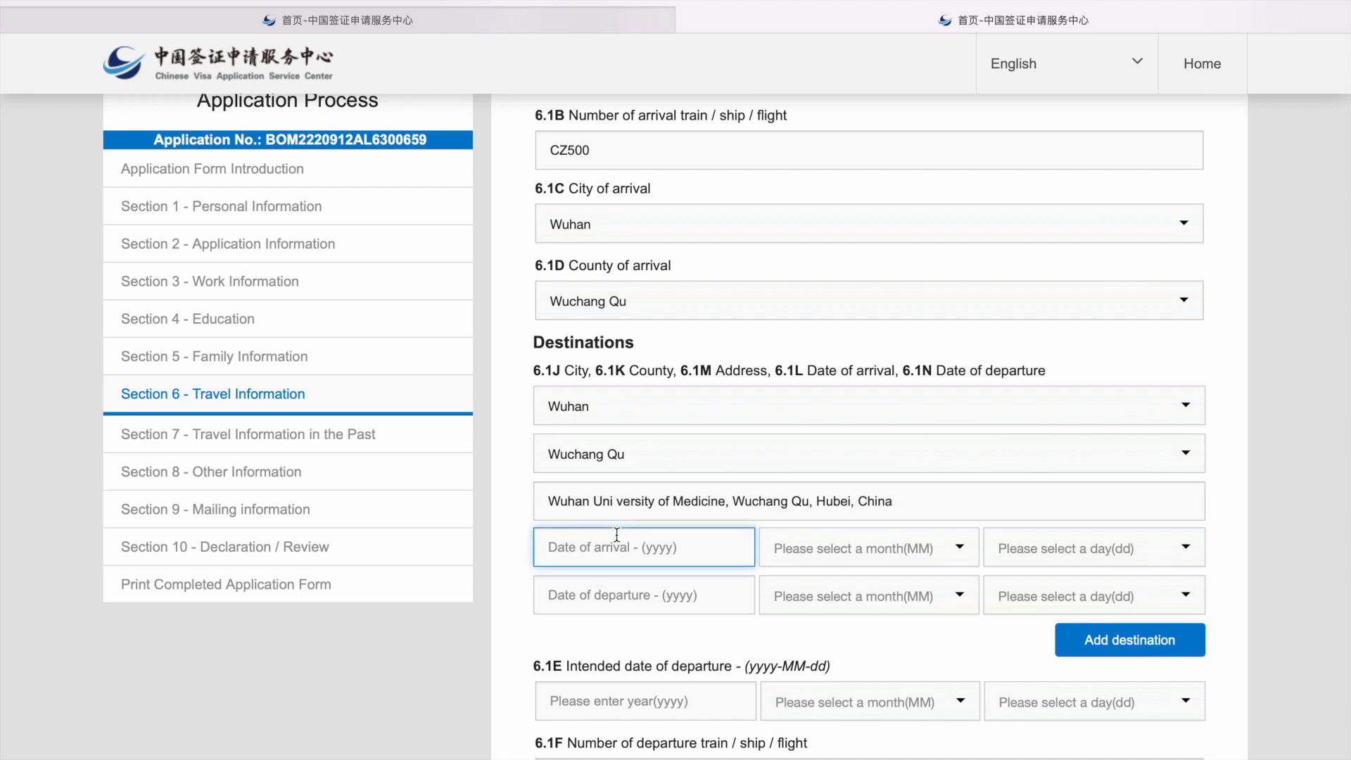
Step: Set the Wuhan destination's arrival date to 2022-10-11
{"action": "scroll", "coordinate": [667, 402], "scroll_direction": "up", "scroll_amount": 2}
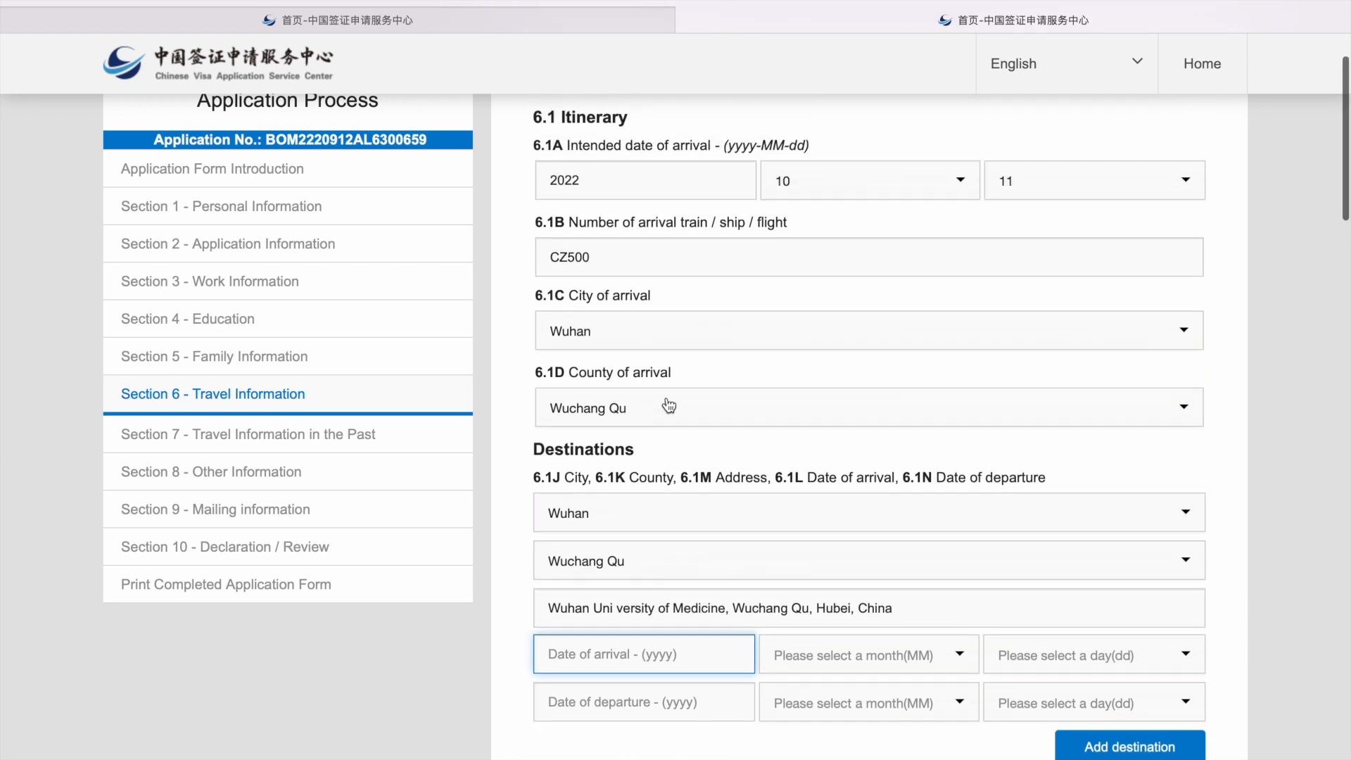
{"action": "scroll", "coordinate": [668, 406], "scroll_direction": "down", "scroll_amount": 1}
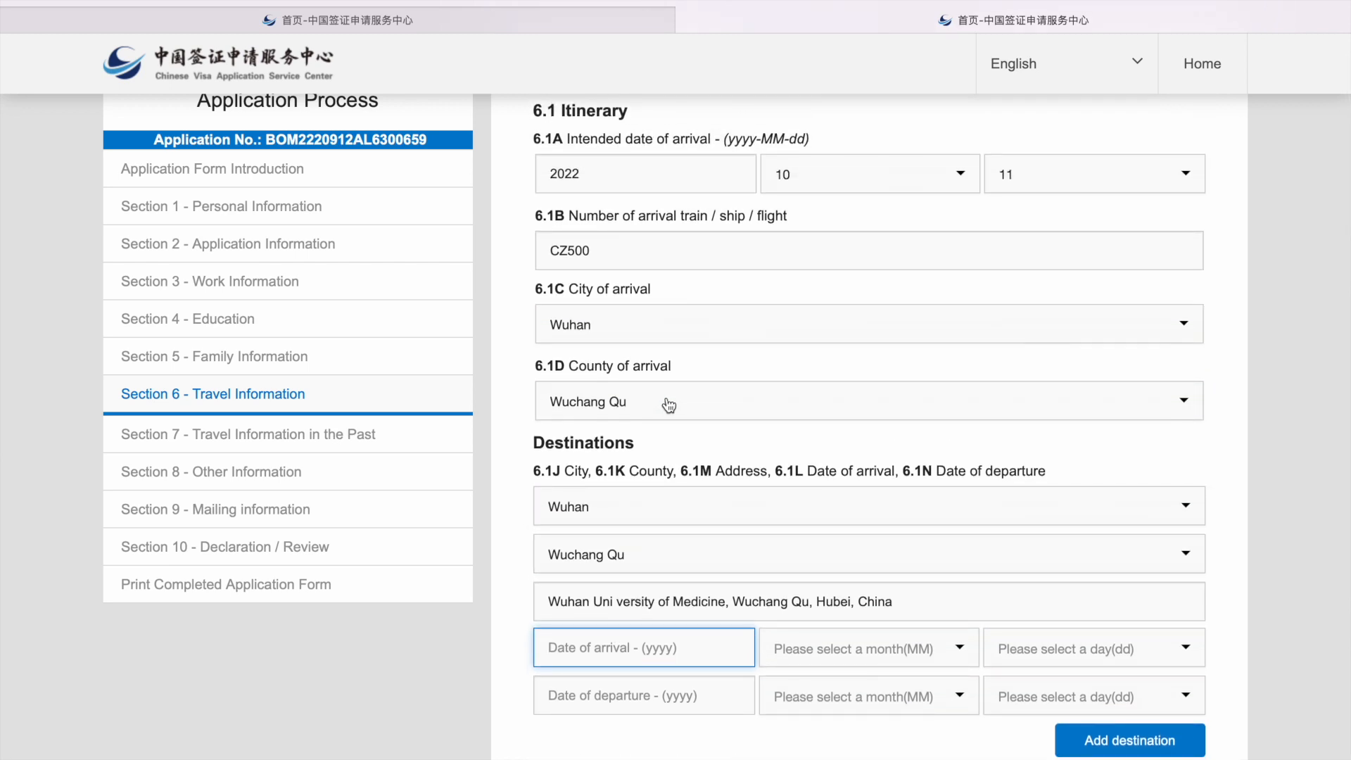
{"action": "type", "text": "2002"}
{"action": "key", "text": "BackSpace"}
{"action": "key", "text": "BackSpace"}
{"action": "type", "text": "22"}
{"action": "left_click", "coordinate": [818, 648]}
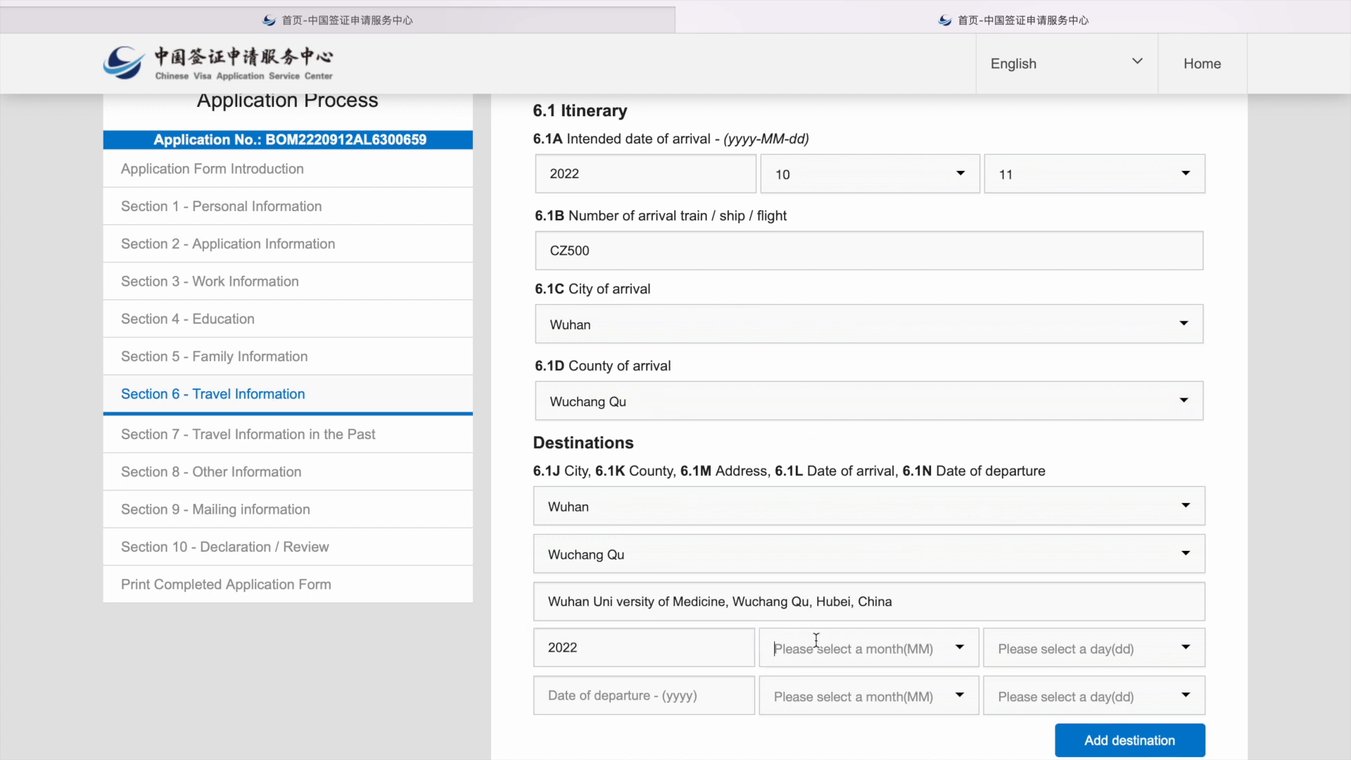
{"action": "scroll", "coordinate": [839, 745], "scroll_direction": "down", "scroll_amount": 2}
{"action": "scroll", "coordinate": [839, 749], "scroll_direction": "down", "scroll_amount": 3}
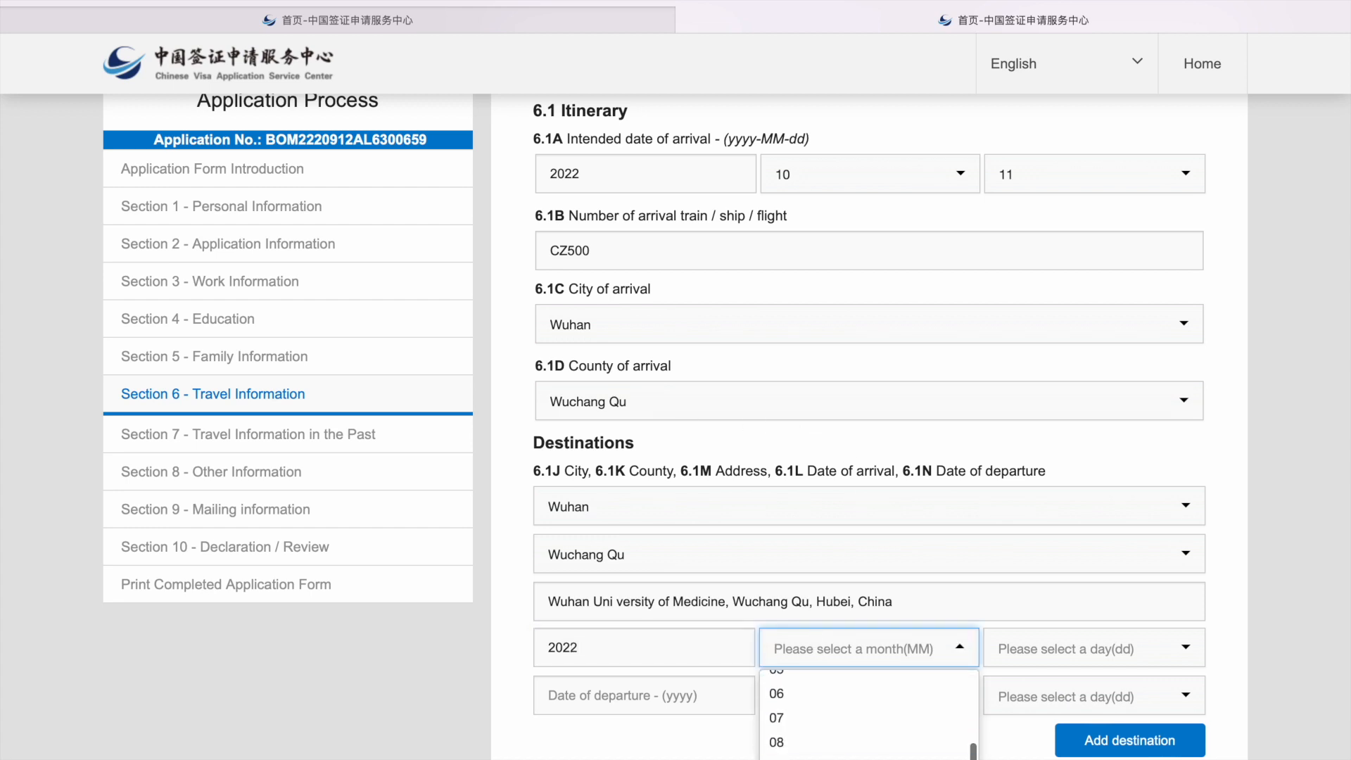
{"action": "left_click", "coordinate": [837, 747]}
{"action": "left_click", "coordinate": [1055, 647]}
{"action": "scroll", "coordinate": [1090, 736], "scroll_direction": "down", "scroll_amount": 2}
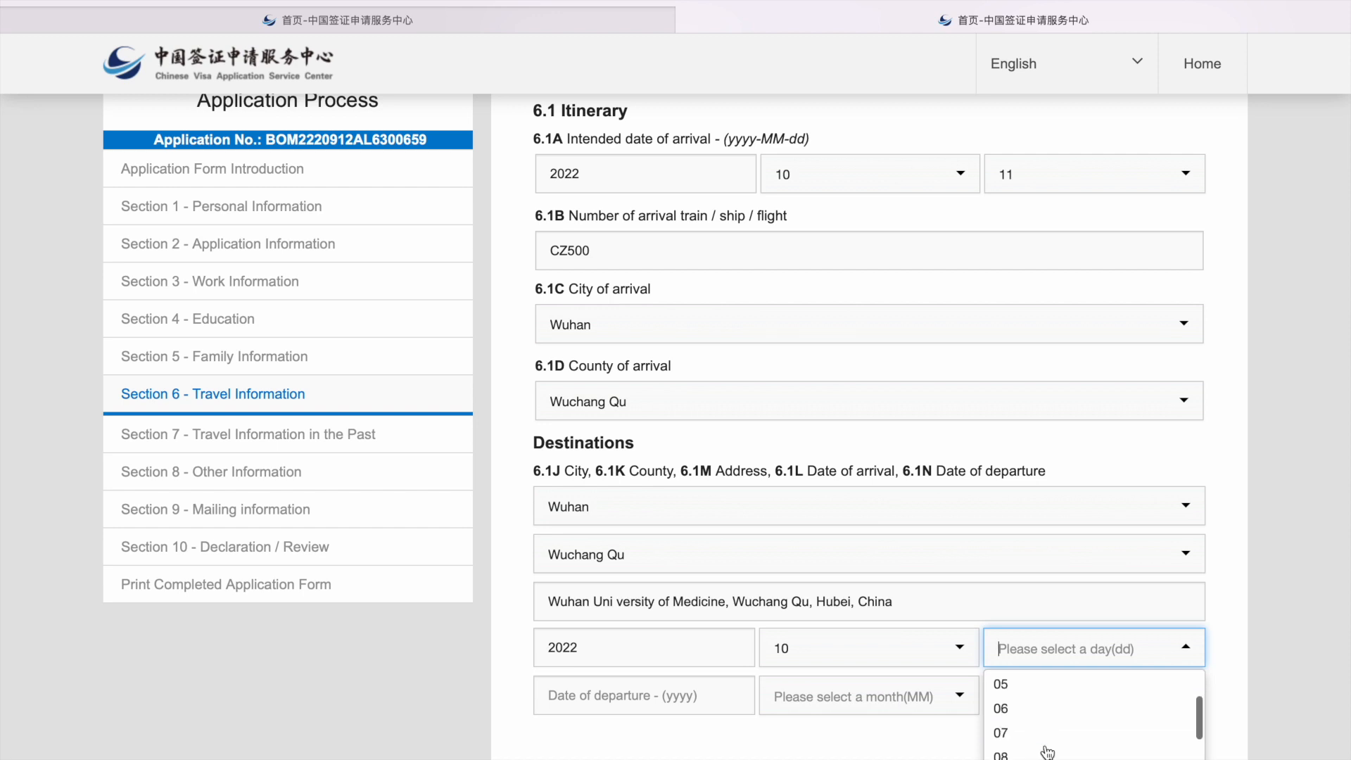
{"action": "scroll", "coordinate": [1094, 717], "scroll_direction": "down", "scroll_amount": 2}
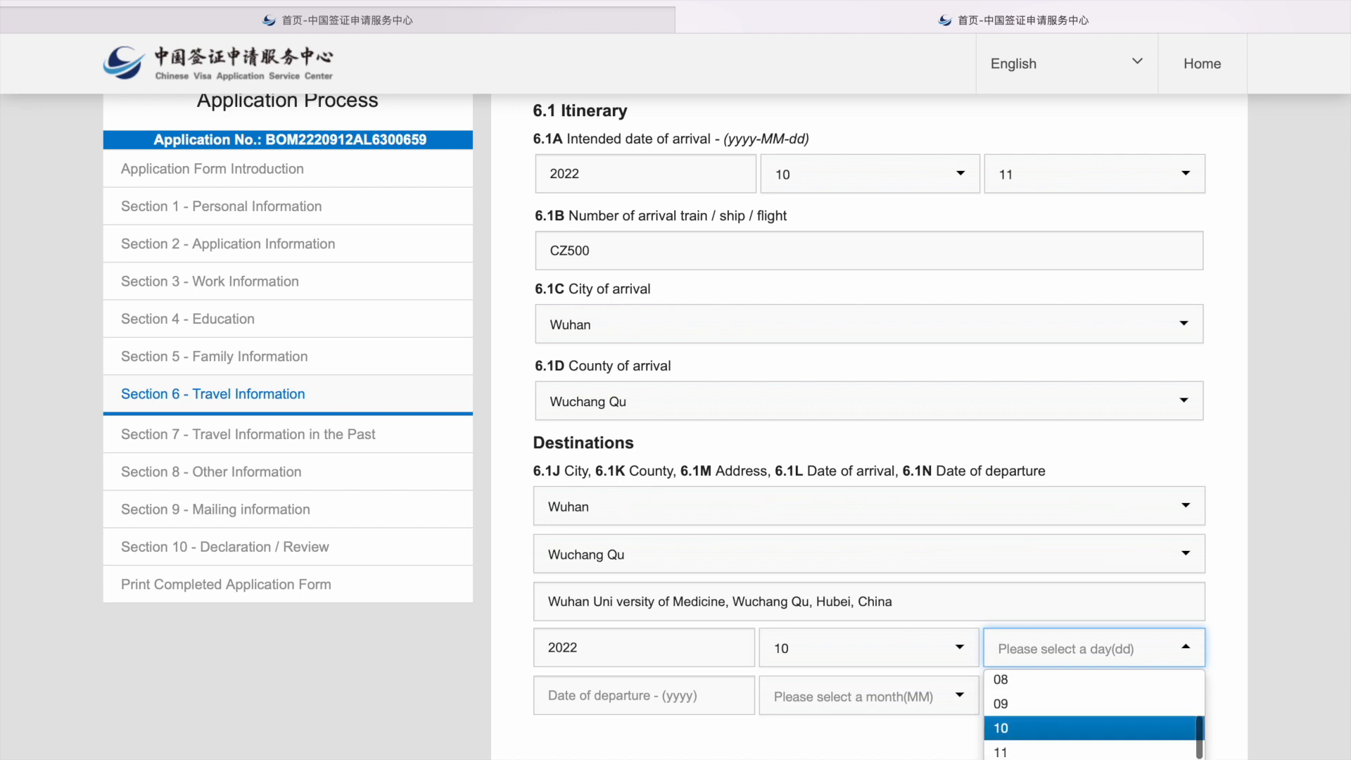
{"action": "left_click", "coordinate": [1024, 750]}
Step: Set the Wuhan destination's departure date to 2023-10-20
{"action": "left_click", "coordinate": [679, 700]}
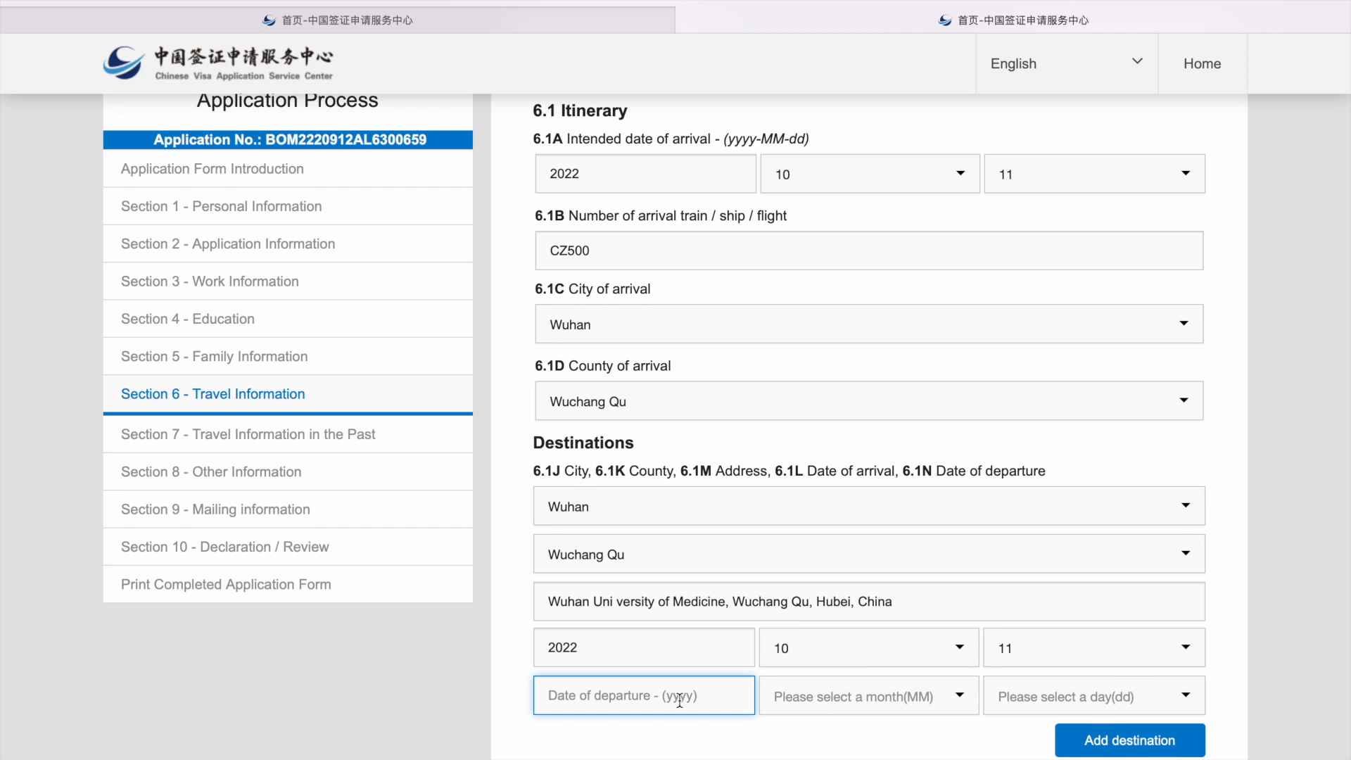
{"action": "type", "text": "2023"}
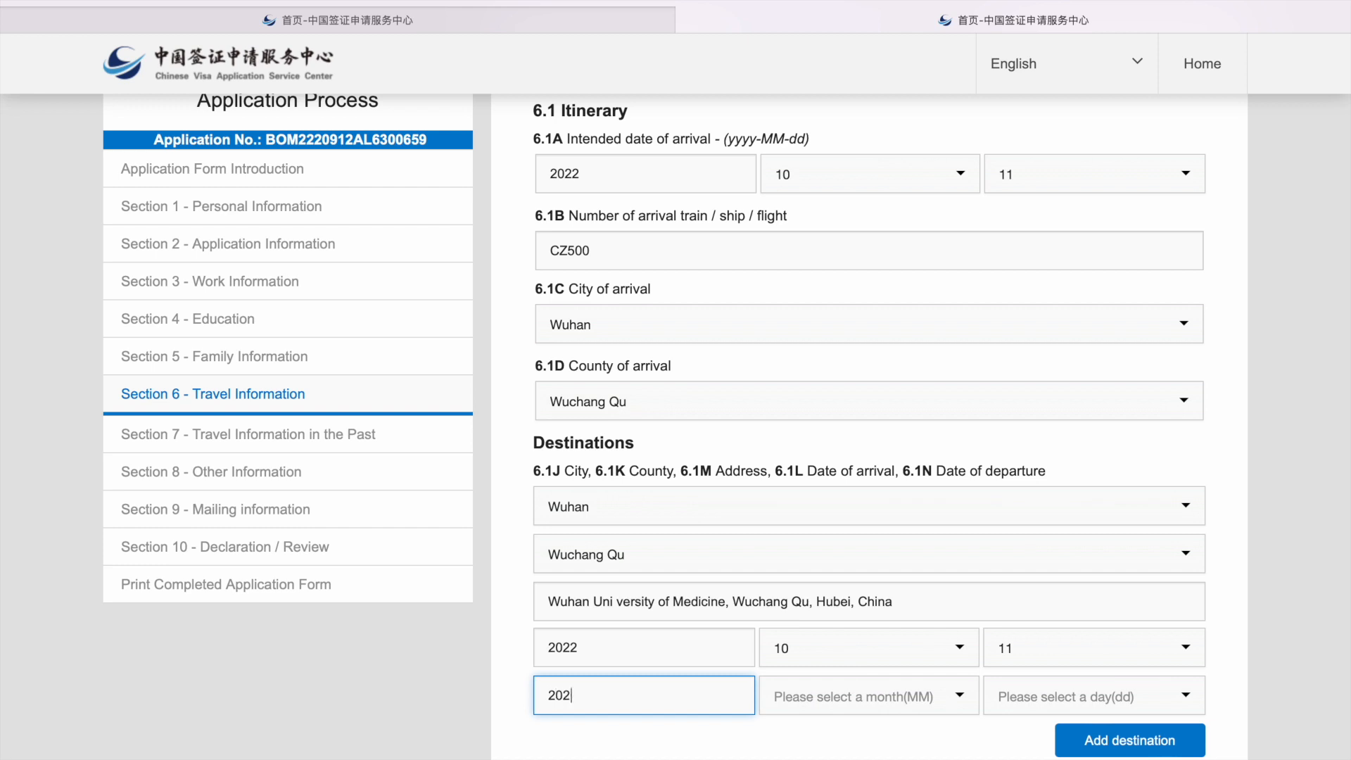
{"action": "left_click", "coordinate": [811, 698]}
{"action": "scroll", "coordinate": [820, 744], "scroll_direction": "down", "scroll_amount": 3}
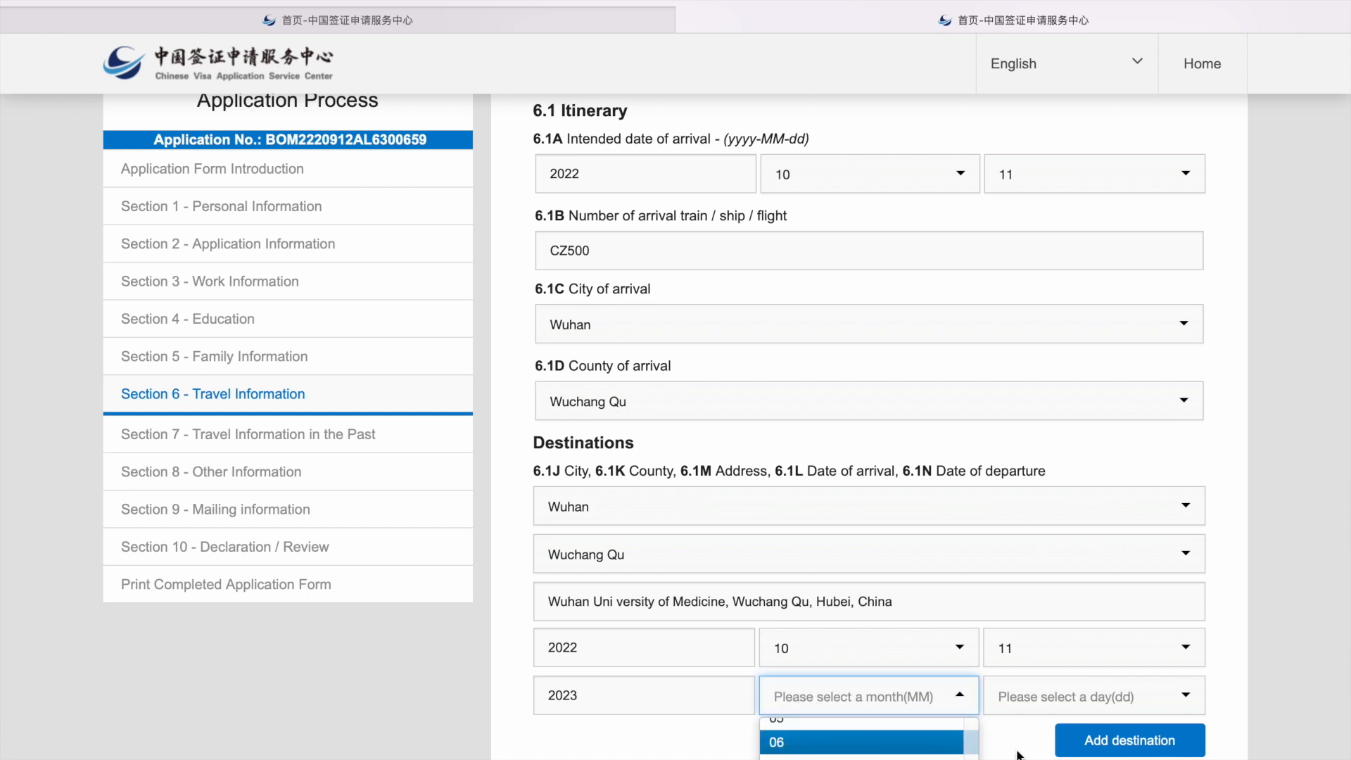
{"action": "scroll", "coordinate": [961, 742], "scroll_direction": "down", "scroll_amount": 3}
{"action": "left_click", "coordinate": [914, 732]}
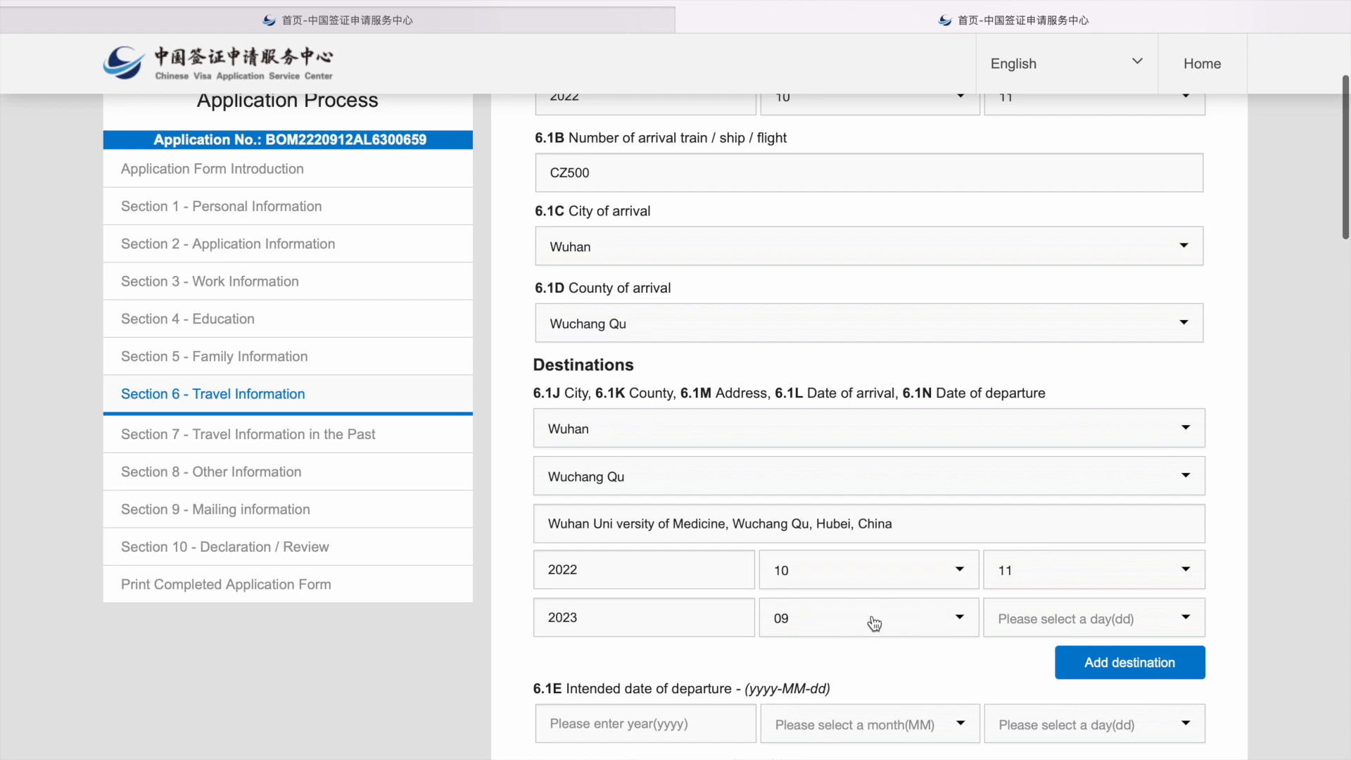
{"action": "left_click", "coordinate": [872, 618]}
{"action": "left_click", "coordinate": [868, 755]}
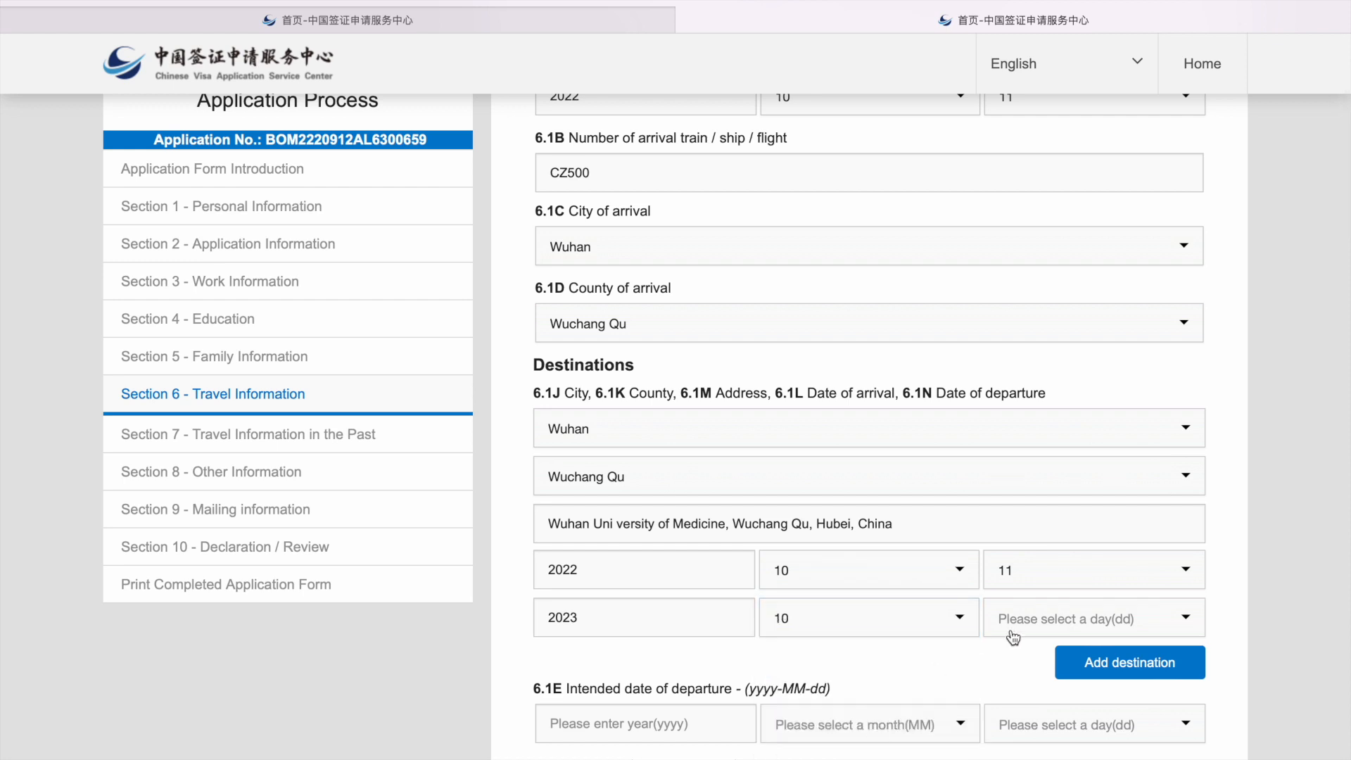
{"action": "left_click", "coordinate": [1037, 626]}
{"action": "scroll", "coordinate": [1041, 747], "scroll_direction": "down", "scroll_amount": 3}
{"action": "scroll", "coordinate": [1037, 738], "scroll_direction": "down", "scroll_amount": 2}
{"action": "left_click", "coordinate": [1029, 751]}
Step: Set the intended departure date from China to 2023-10-20
{"action": "left_click", "coordinate": [636, 729]}
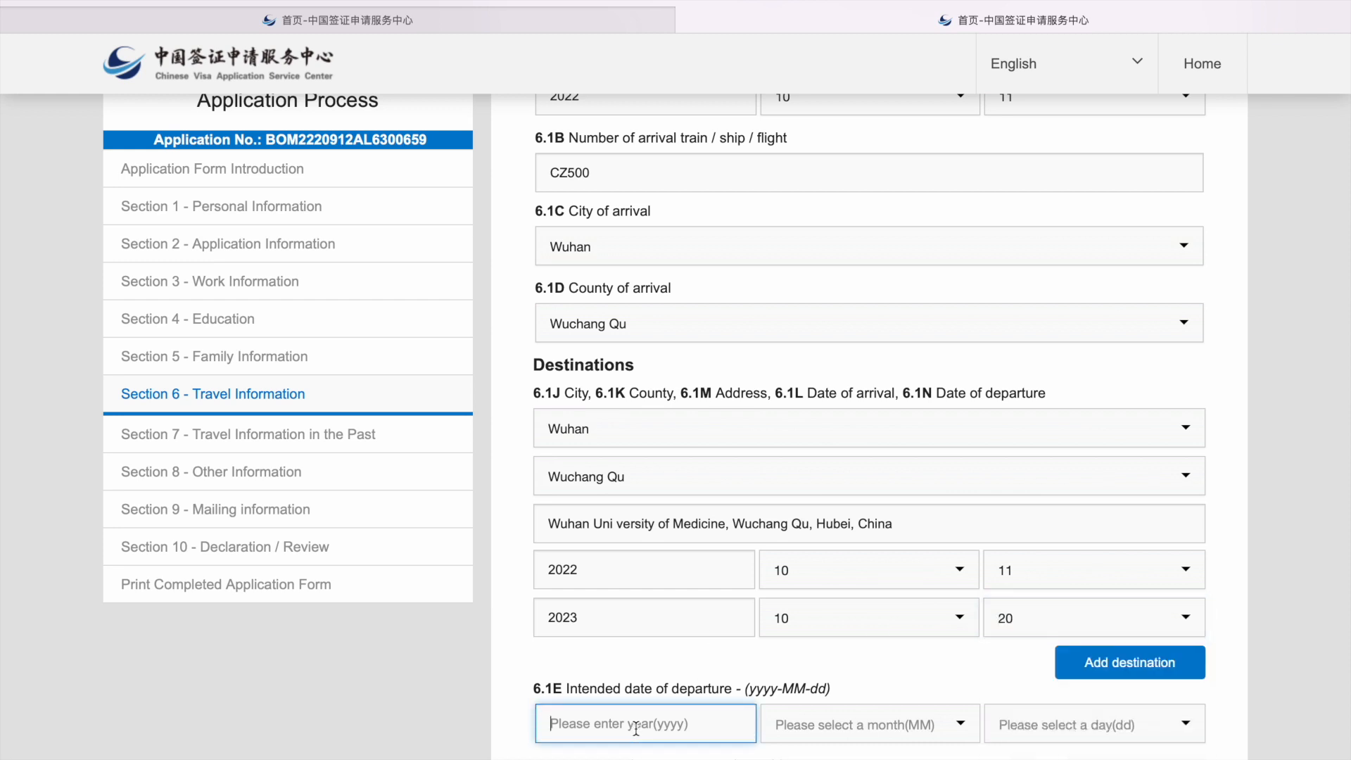
{"action": "type", "text": "2023"}
{"action": "left_click", "coordinate": [813, 725]}
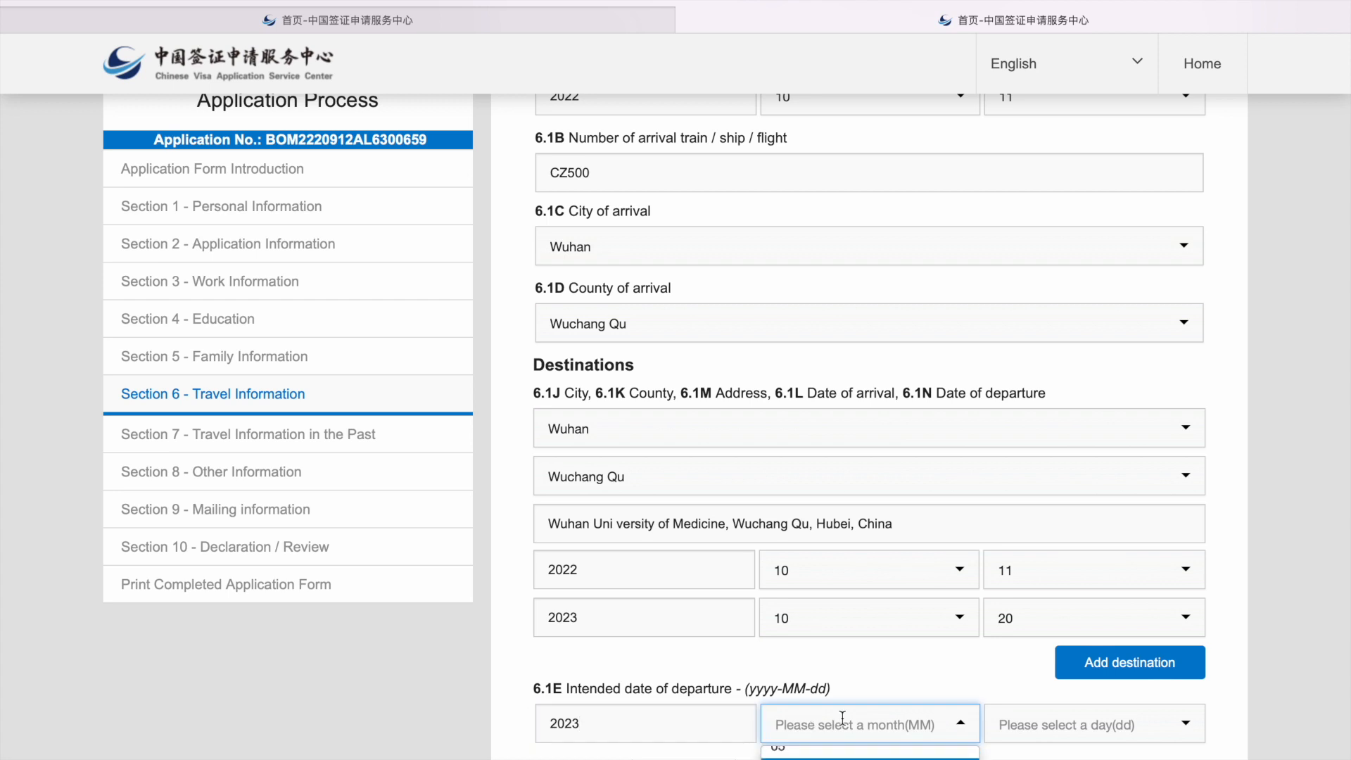
{"action": "scroll", "coordinate": [842, 717], "scroll_direction": "down", "scroll_amount": 2}
{"action": "left_click", "coordinate": [809, 704]}
{"action": "left_click", "coordinate": [1007, 557]}
{"action": "scroll", "coordinate": [1002, 738], "scroll_direction": "down", "scroll_amount": 8}
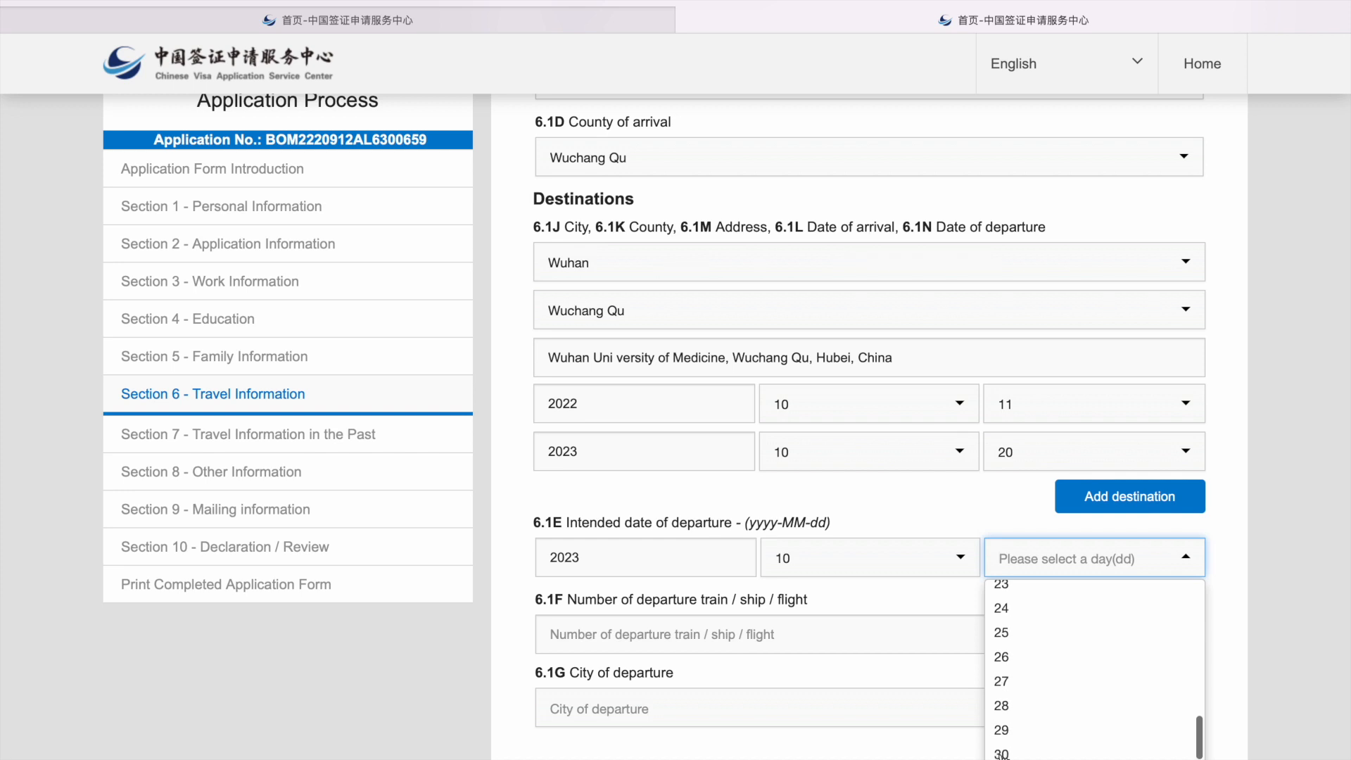
{"action": "scroll", "coordinate": [1004, 640], "scroll_direction": "up", "scroll_amount": 2}
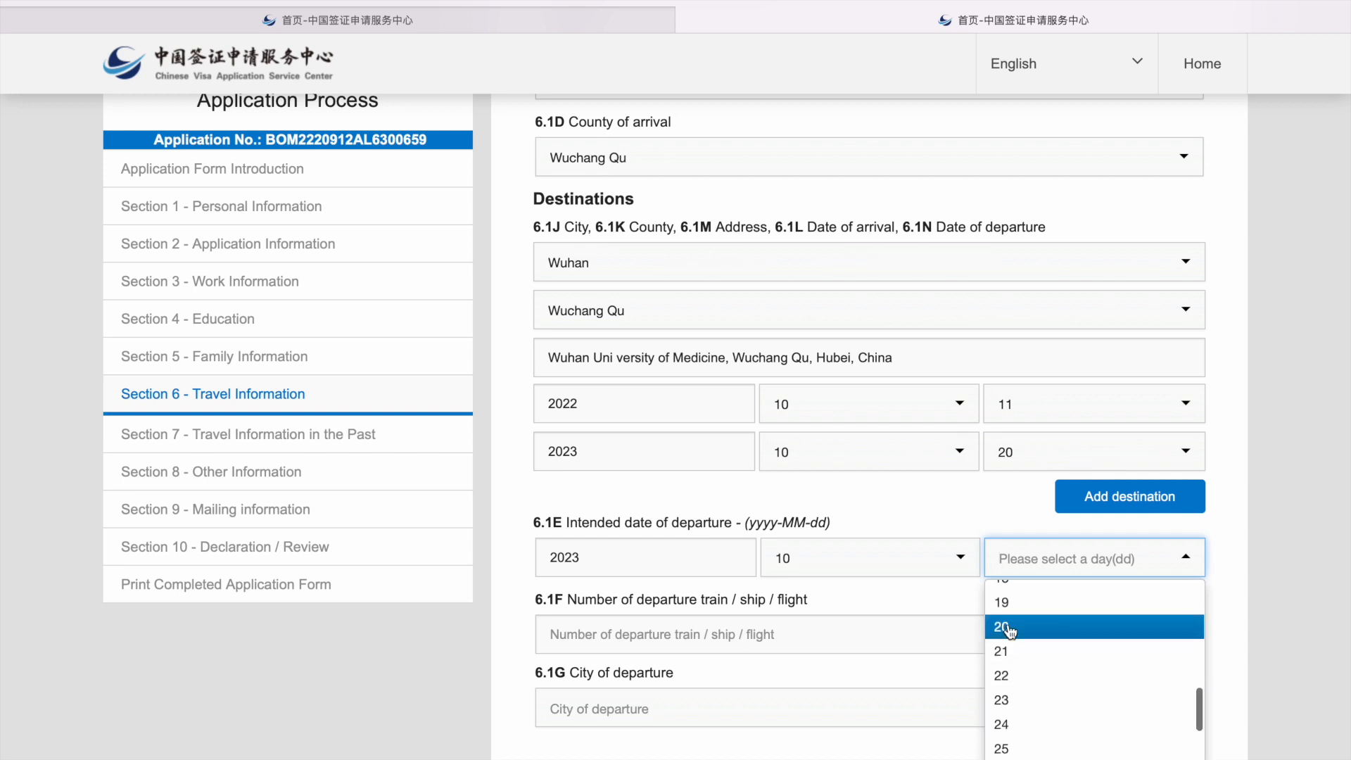
{"action": "left_click", "coordinate": [1003, 628]}
Step: Enter '-' as departure flight number, with departure city Wuhan and county Wuchang Qu
{"action": "left_click", "coordinate": [685, 642]}
{"action": "type", "text": "-"}
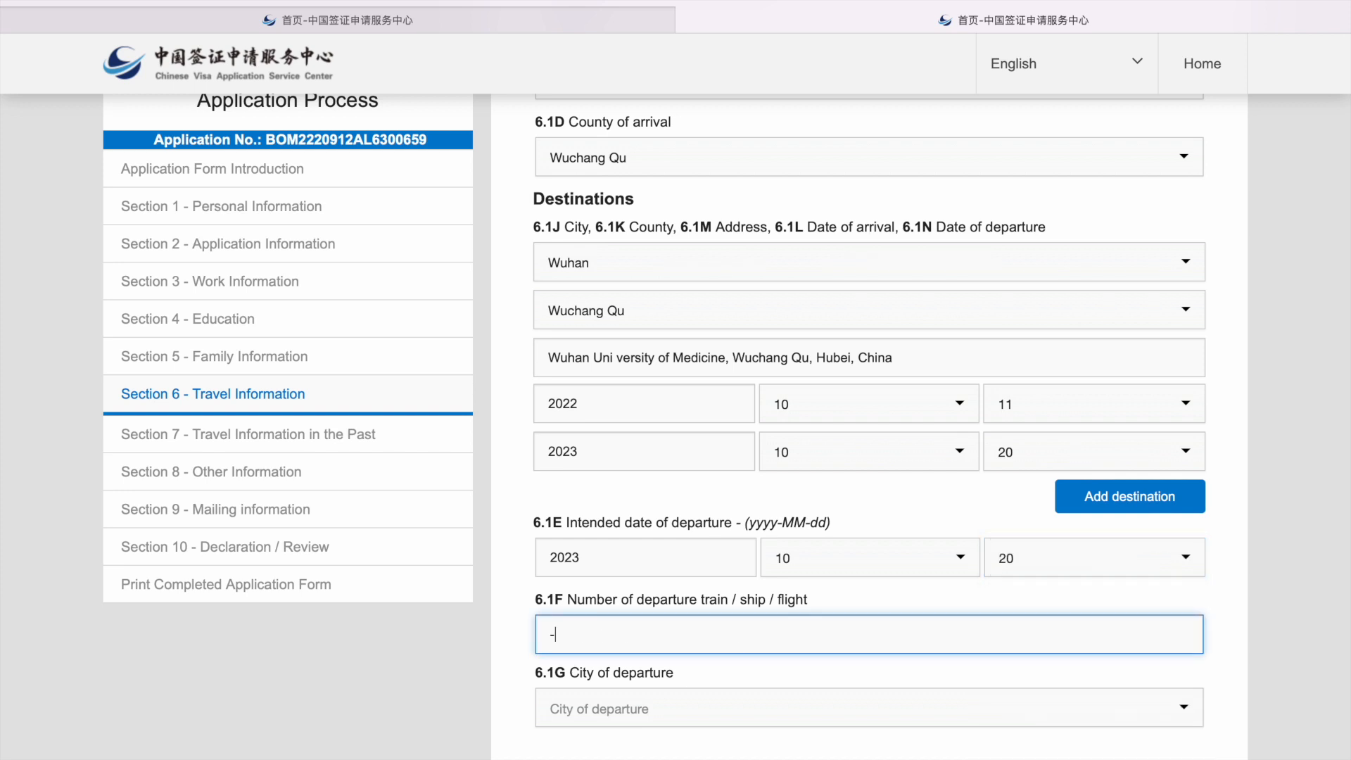
{"action": "left_click", "coordinate": [688, 717]}
{"action": "type", "text": "wuhan"}
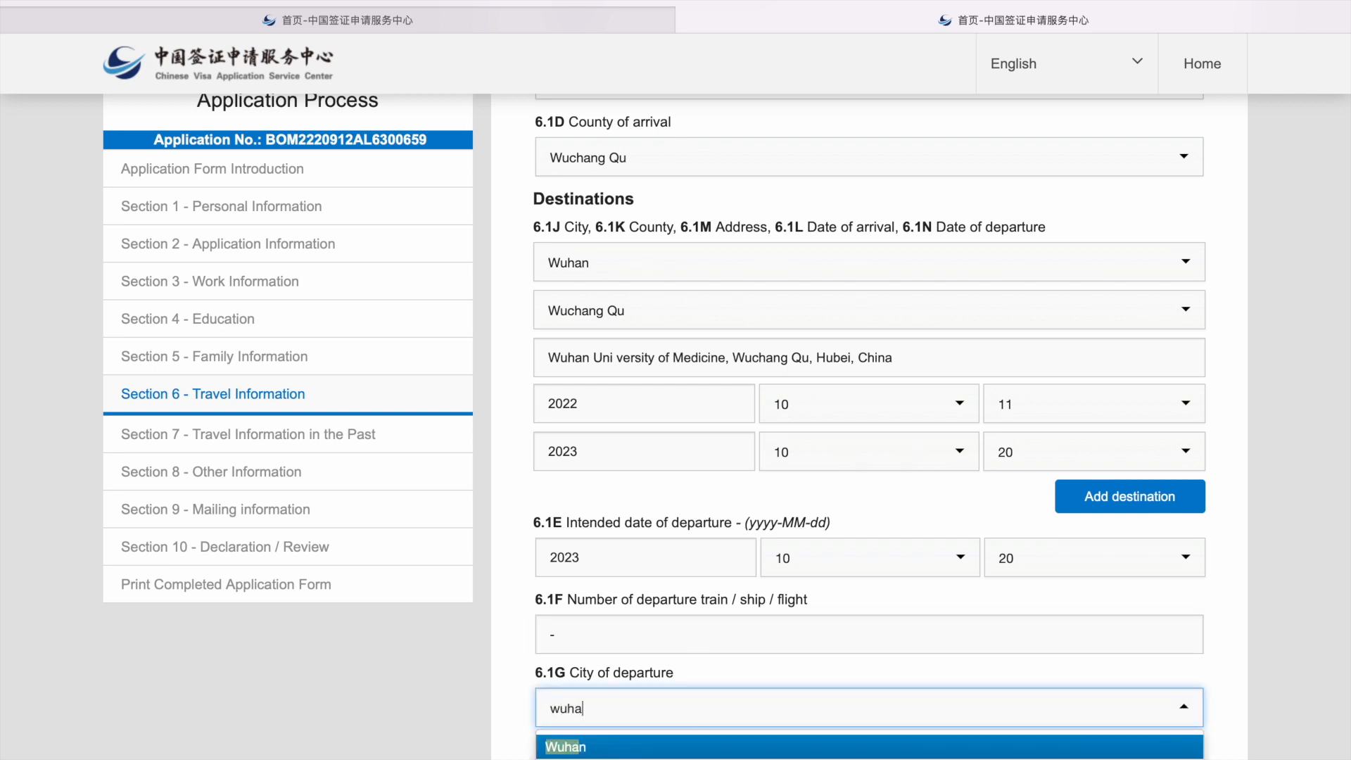
{"action": "key", "text": "Return"}
{"action": "scroll", "coordinate": [732, 666], "scroll_direction": "down", "scroll_amount": 2}
{"action": "left_click", "coordinate": [700, 637]}
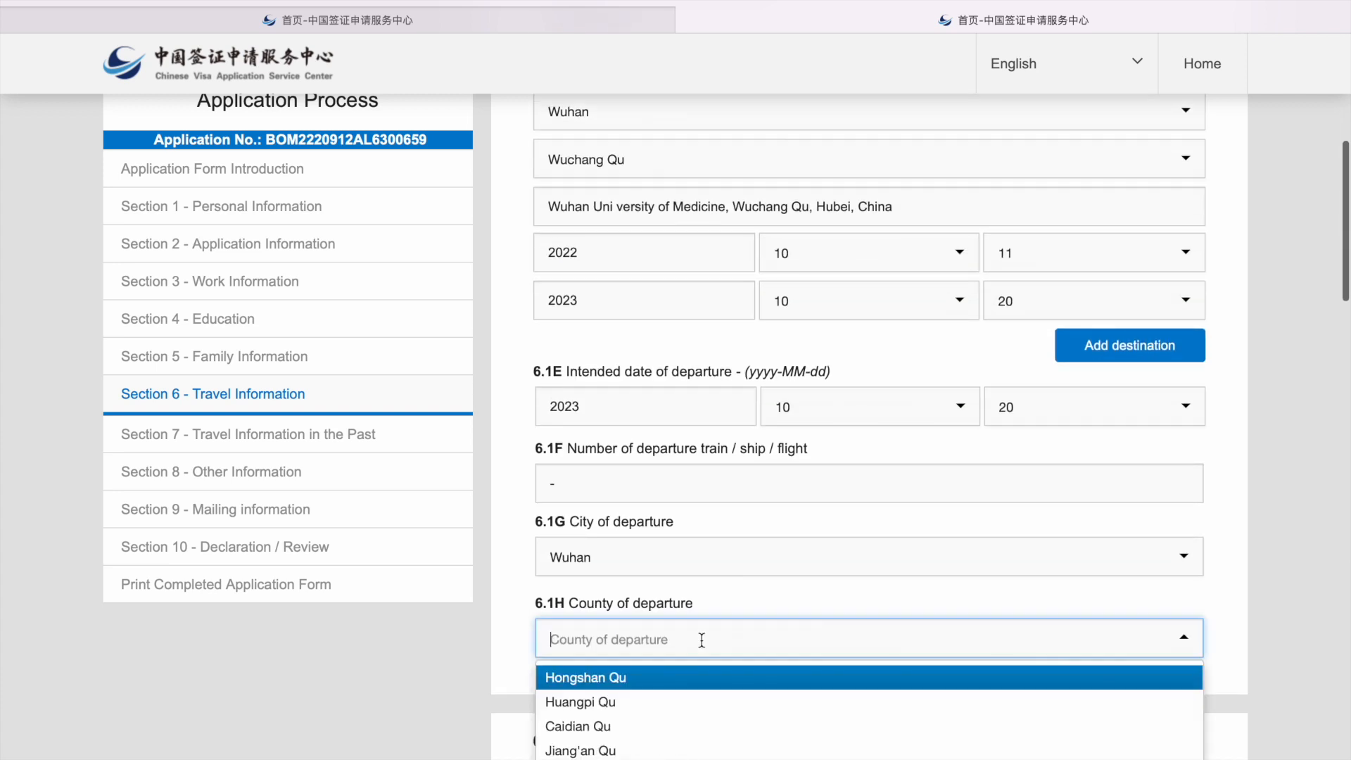
{"action": "type", "text": "wuch"}
{"action": "key", "text": "Return"}
{"action": "scroll", "coordinate": [702, 645], "scroll_direction": "down", "scroll_amount": 5}
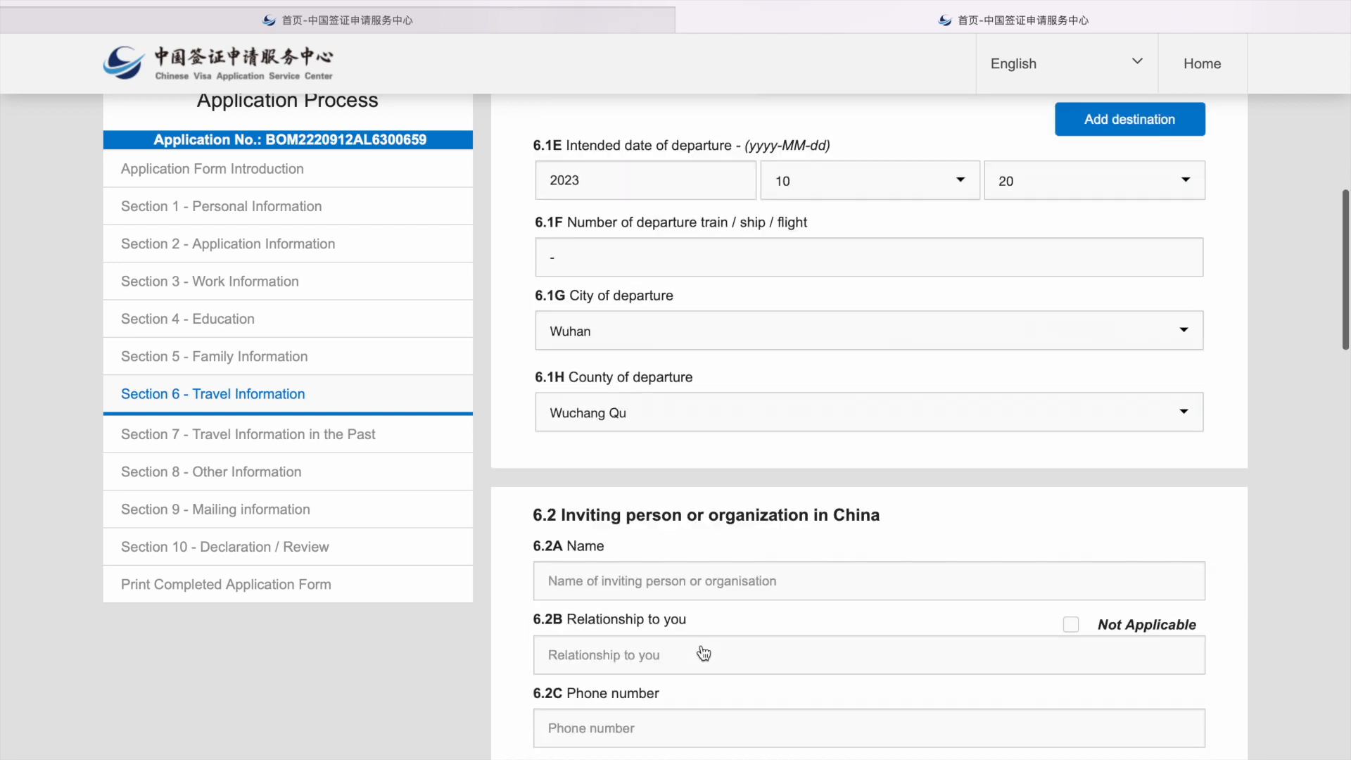
{"action": "scroll", "coordinate": [700, 645], "scroll_direction": "down", "scroll_amount": 1}
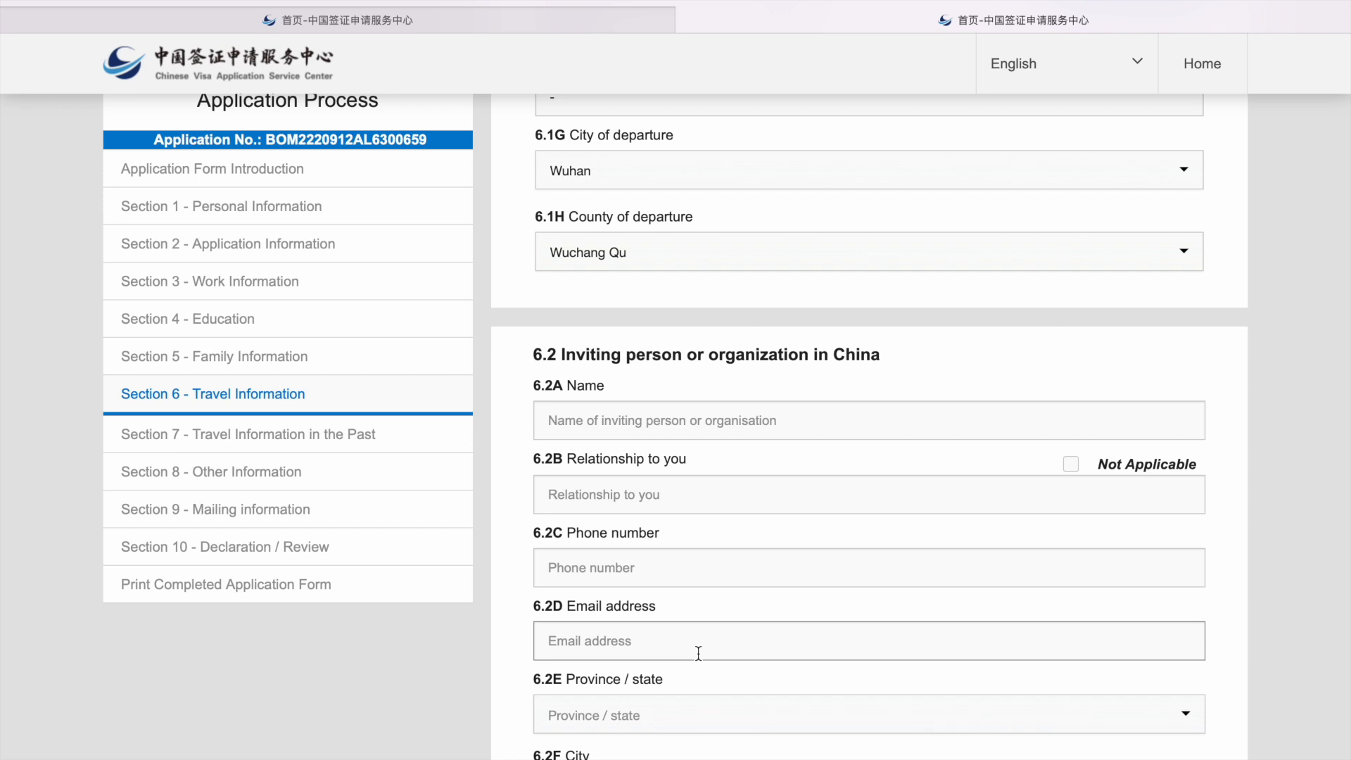
Step: Enter the inviting contact's name, relationship College Admin, phone number and e-mail
{"action": "left_click", "coordinate": [772, 420]}
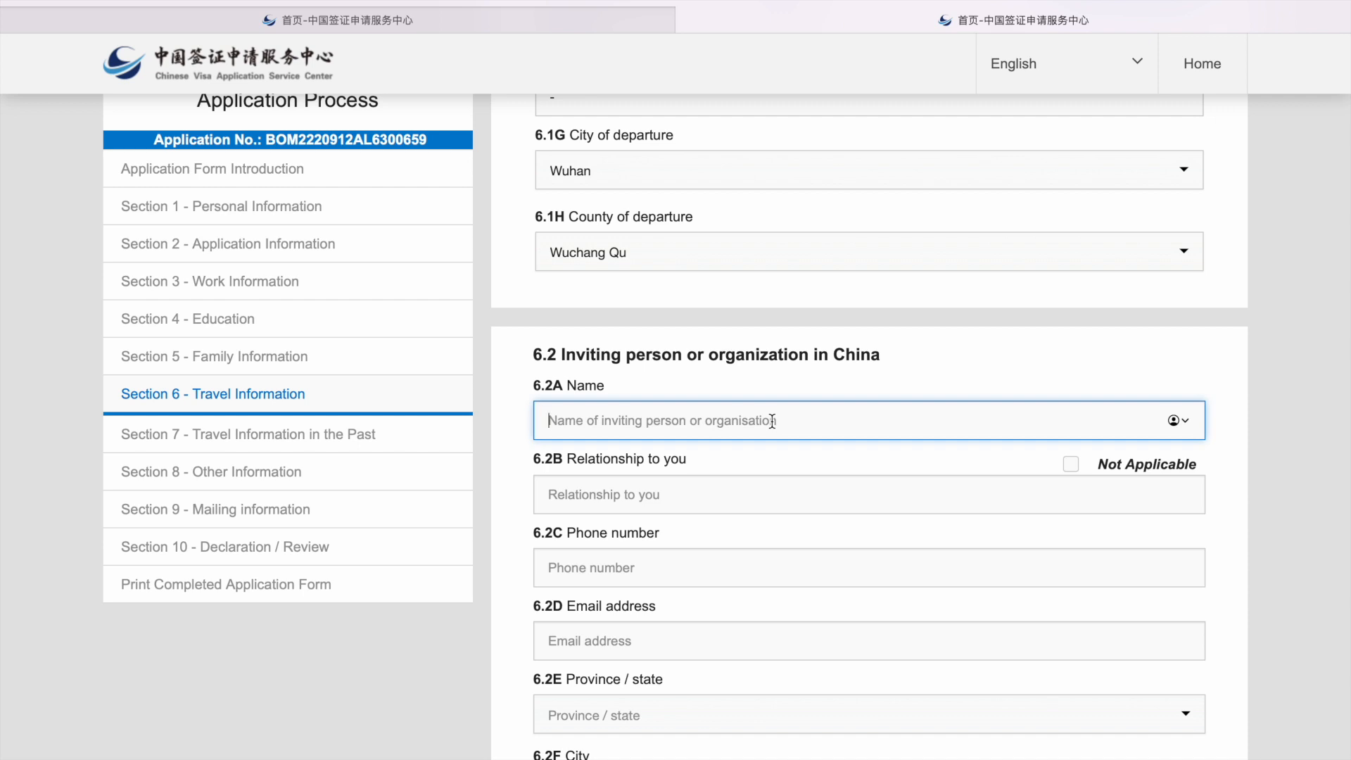
{"action": "type", "text": "M"}
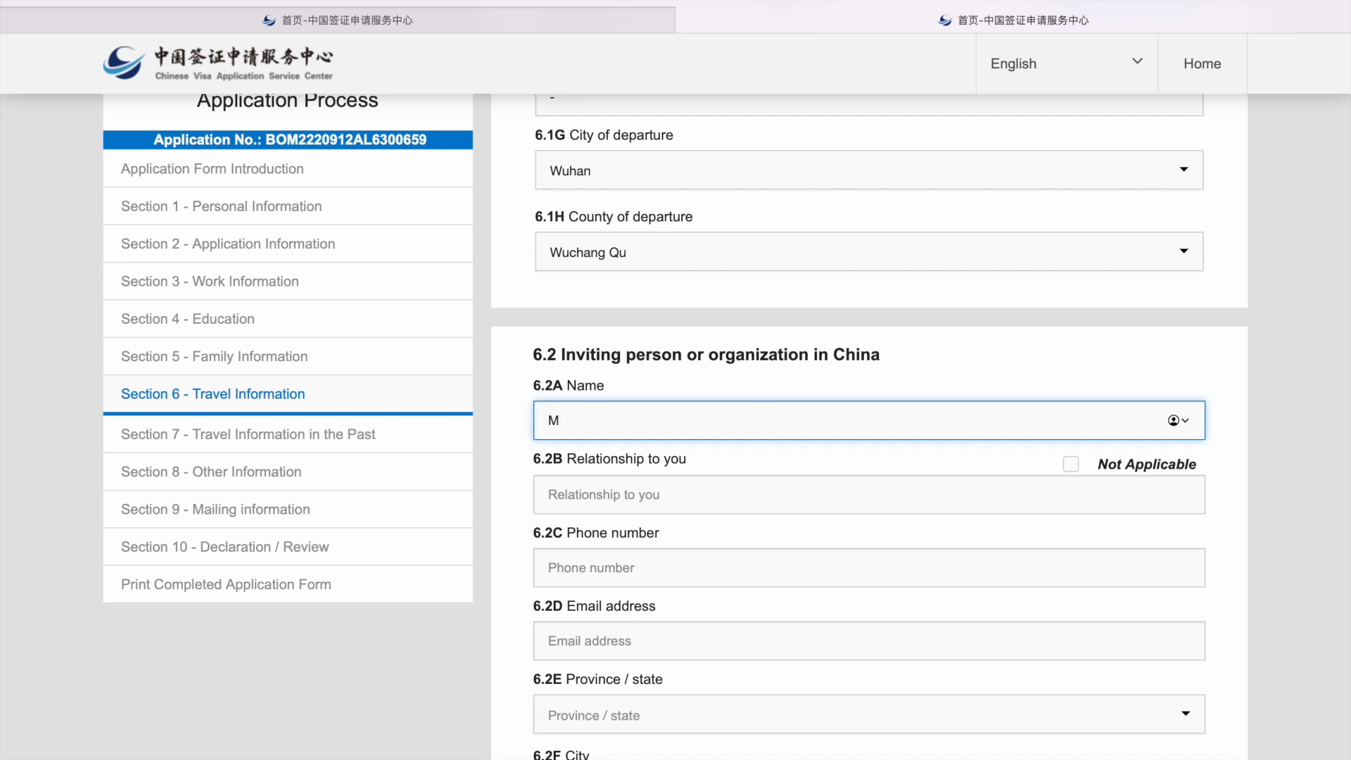
{"action": "type", "text": "s"}
{"action": "type", "text": " LI"}
{"action": "type", "text": "iu"}
{"action": "left_click", "coordinate": [786, 486]}
{"action": "type", "text": "College A"}
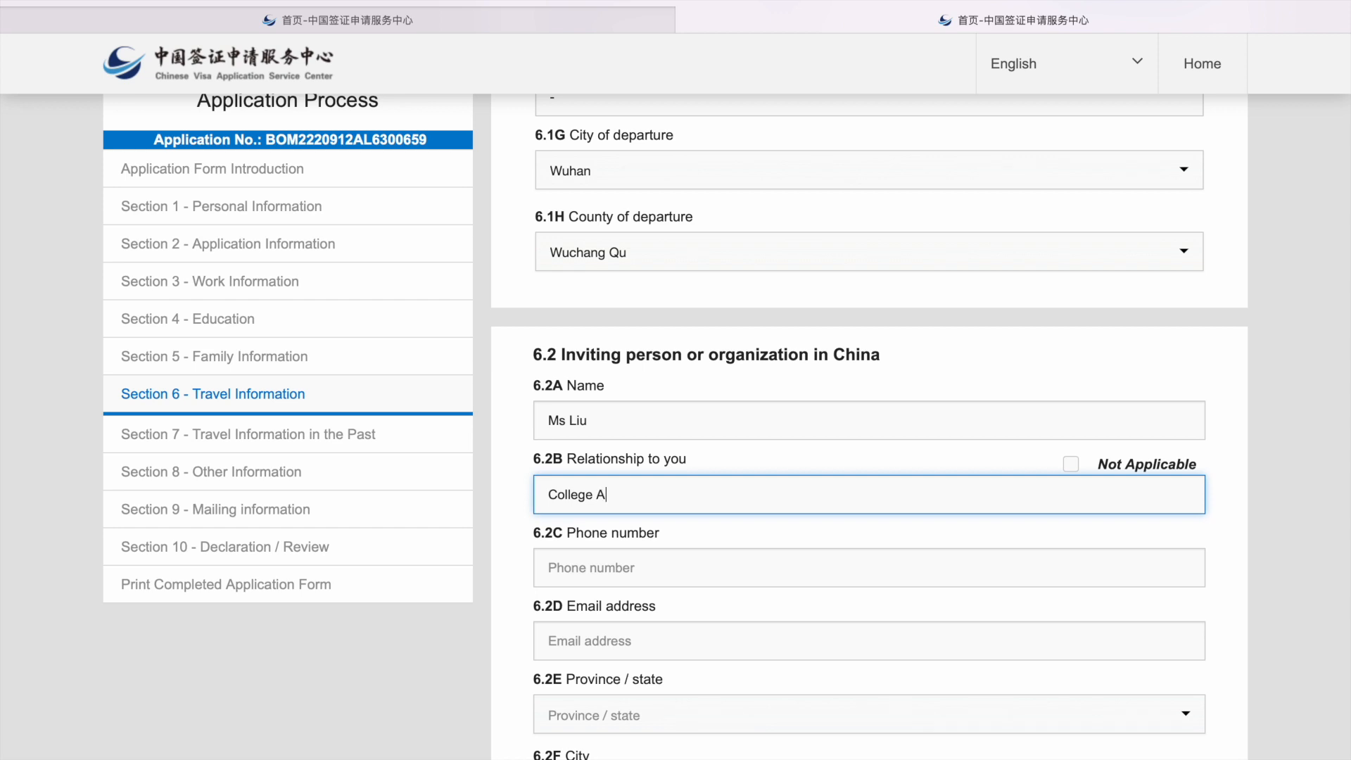
{"action": "type", "text": "dmin"}
{"action": "key", "text": "BackSpace"}
{"action": "key", "text": "BackSpace"}
{"action": "key", "text": "BackSpace"}
{"action": "key", "text": "BackSpace"}
{"action": "type", "text": "dmi"}
{"action": "left_click", "coordinate": [747, 557]}
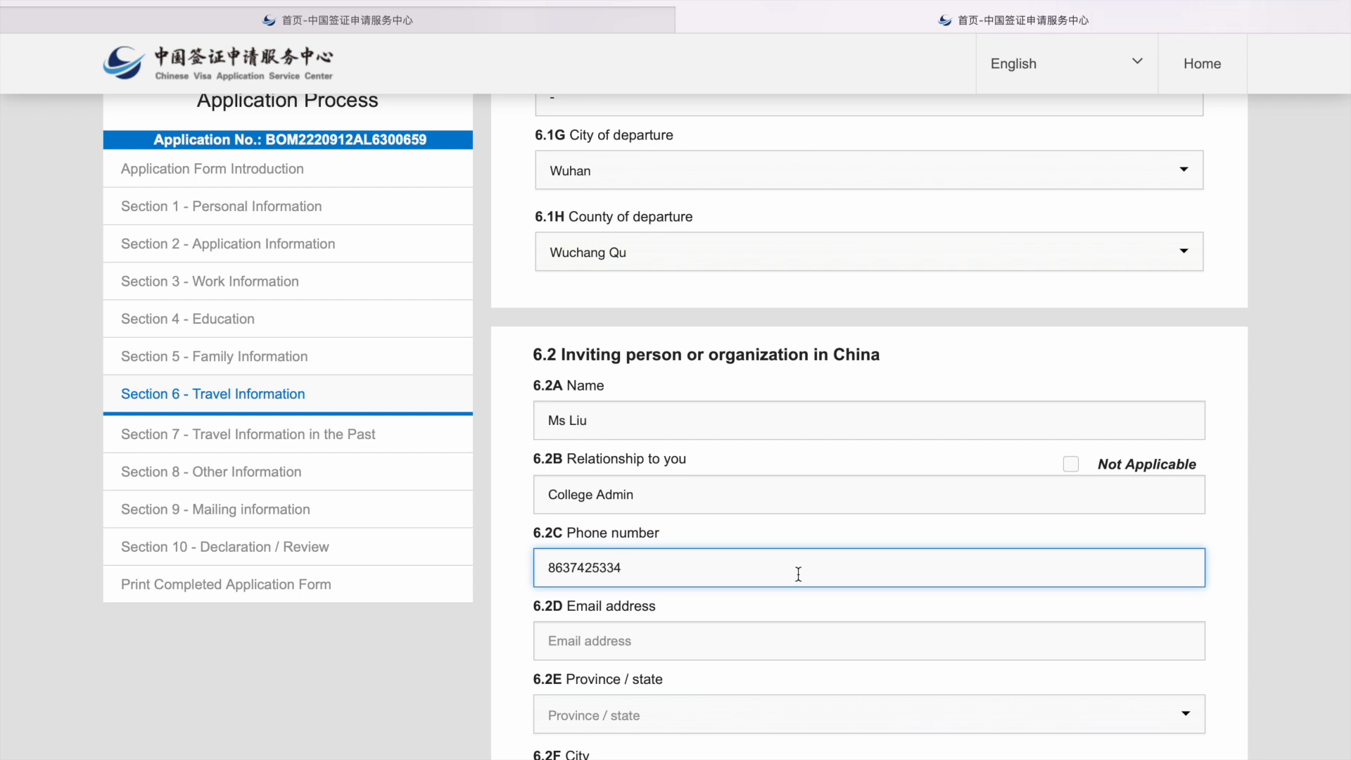
{"action": "scroll", "coordinate": [798, 570], "scroll_direction": "down", "scroll_amount": 2}
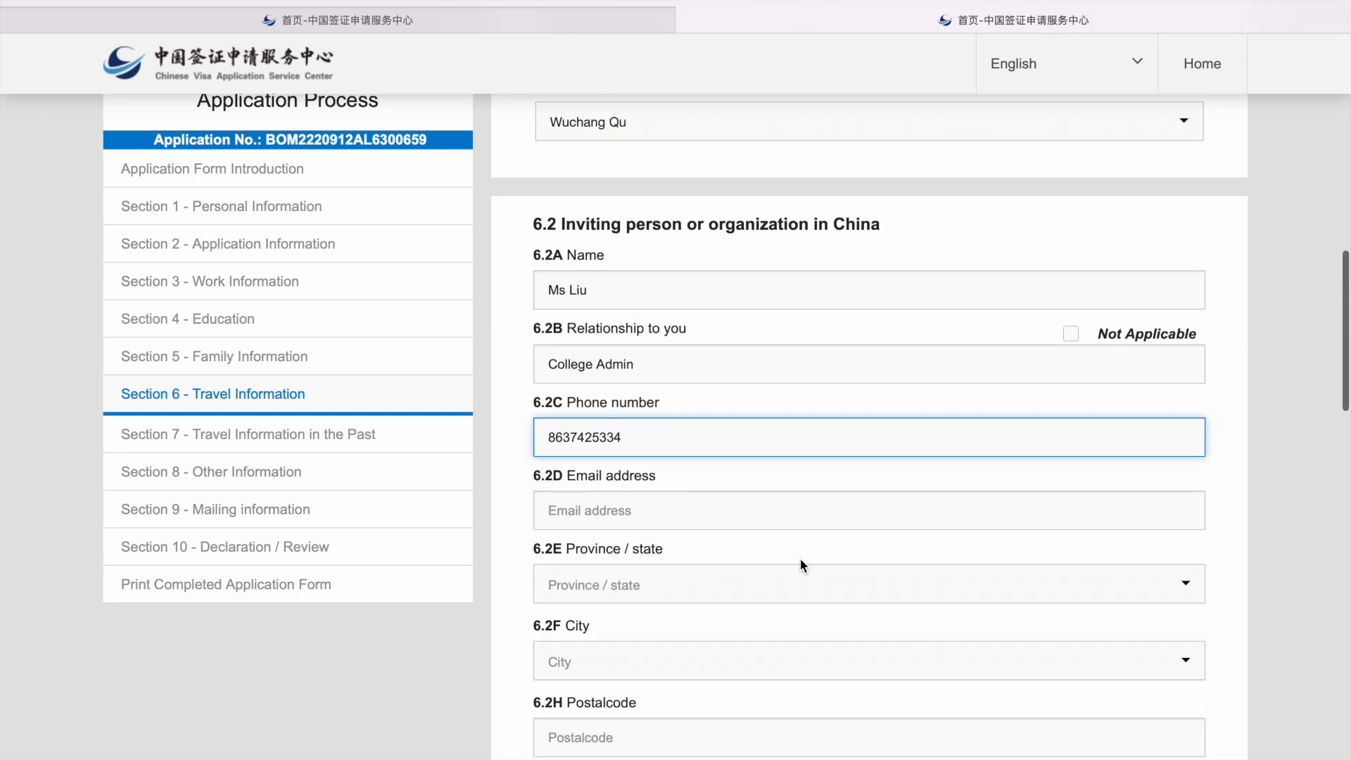
{"action": "key", "text": "Tab"}
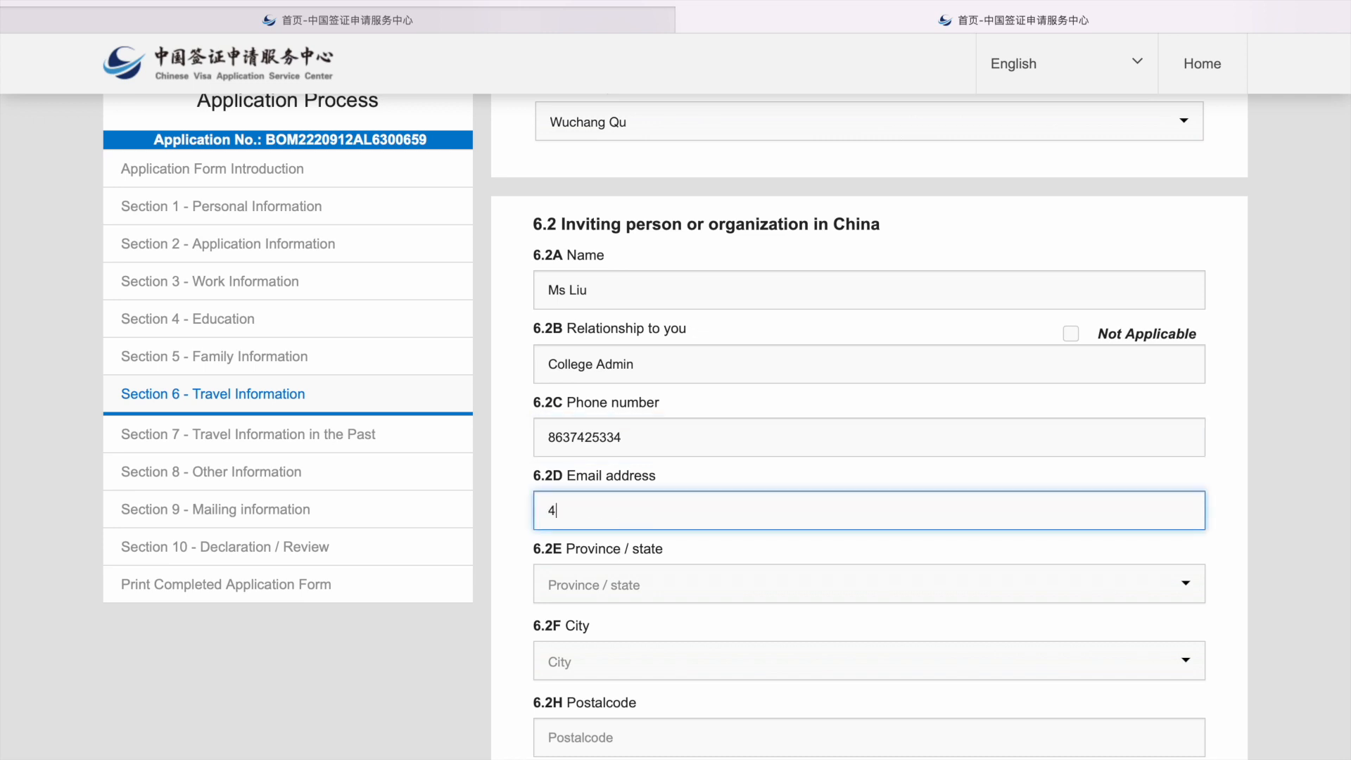
Step: Set the inviting contact's address to province HuBei, city Wuhan, county Wuchang Qu
{"action": "left_click", "coordinate": [590, 577]}
{"action": "type", "text": "hiu"}
{"action": "key", "text": "BackSpace"}
{"action": "key", "text": "BackSpace"}
{"action": "type", "text": "ube"}
{"action": "key", "text": "Return"}
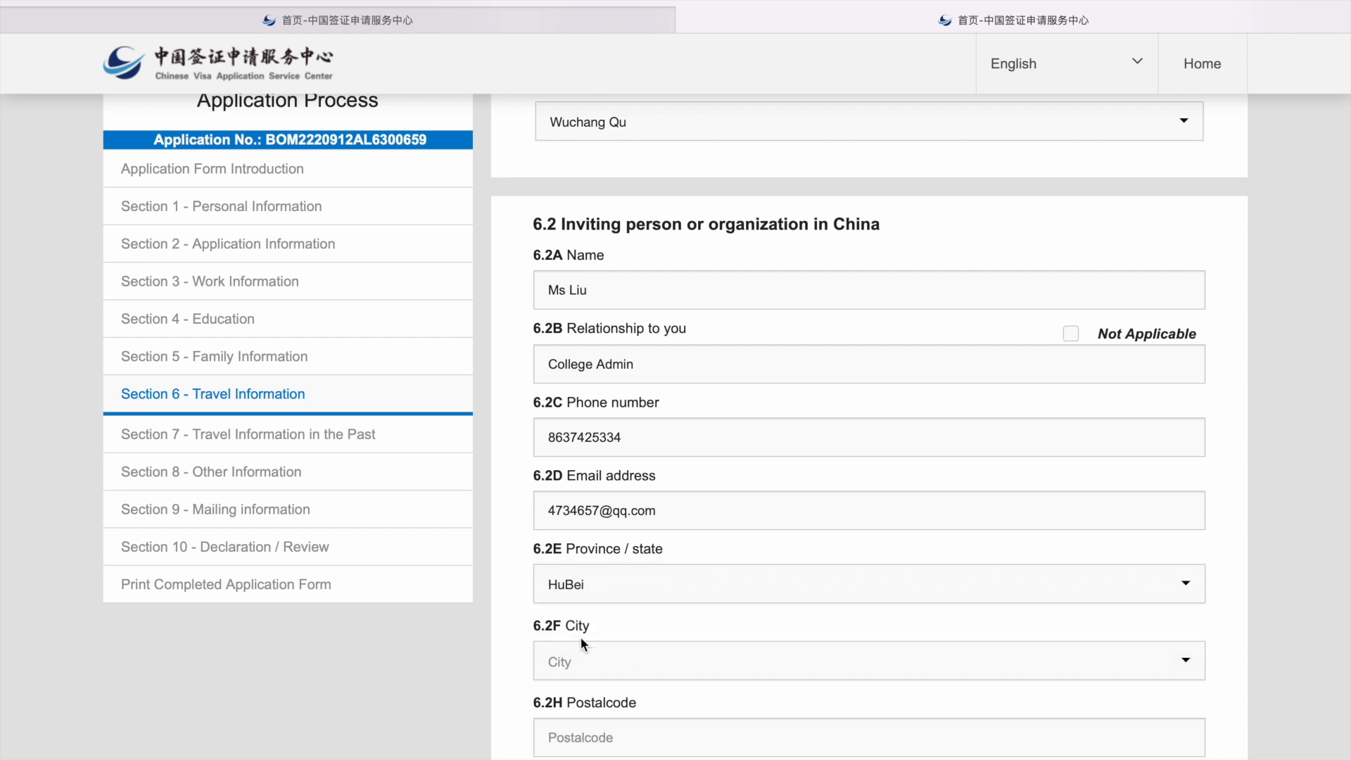
{"action": "left_click", "coordinate": [601, 658]}
{"action": "type", "text": "wuch"}
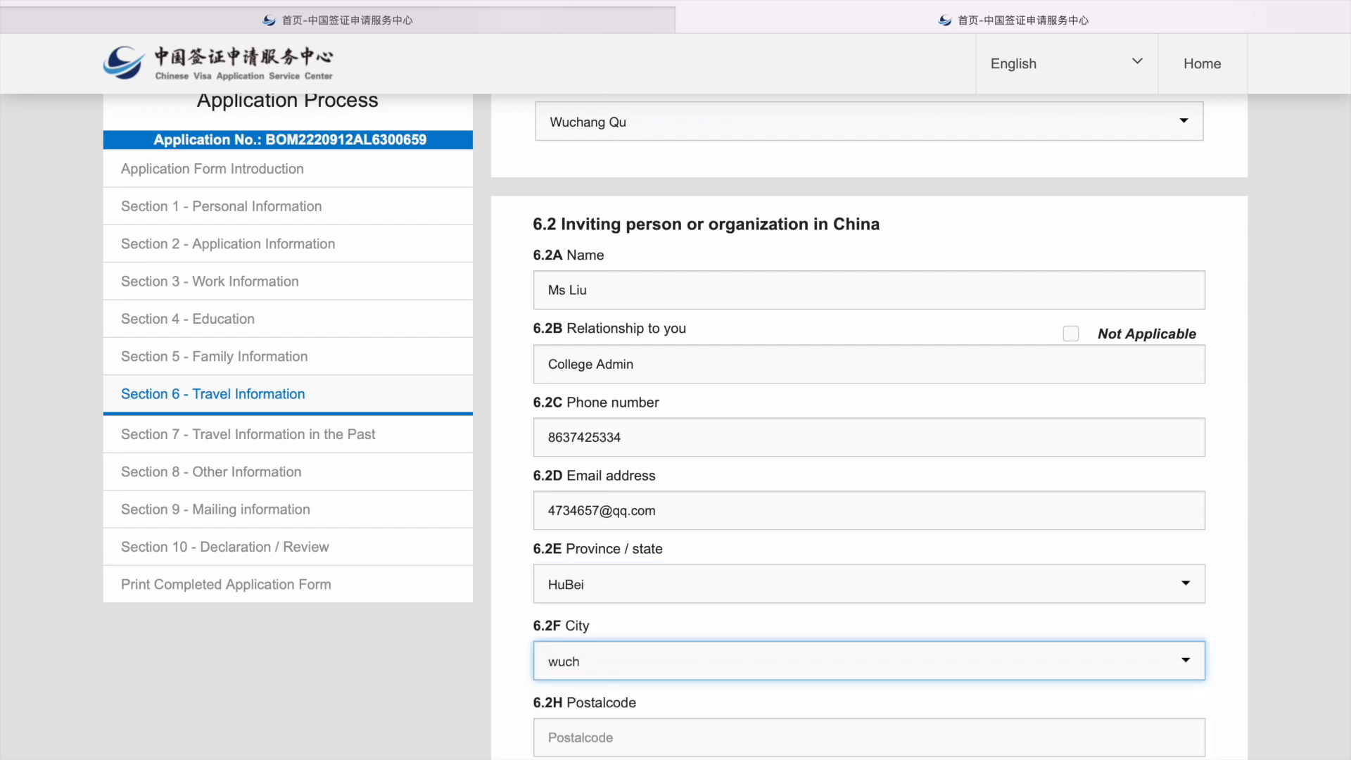
{"action": "key", "text": "BackSpace"}
{"action": "key", "text": "BackSpace"}
{"action": "type", "text": "han"}
{"action": "key", "text": "Return"}
{"action": "left_click", "coordinate": [623, 737]}
{"action": "type", "text": "wuch"}
{"action": "key", "text": "Return"}
Step: Fill in the inviting contact's postal code
{"action": "scroll", "coordinate": [625, 732], "scroll_direction": "down", "scroll_amount": 2}
{"action": "left_click", "coordinate": [646, 642]}
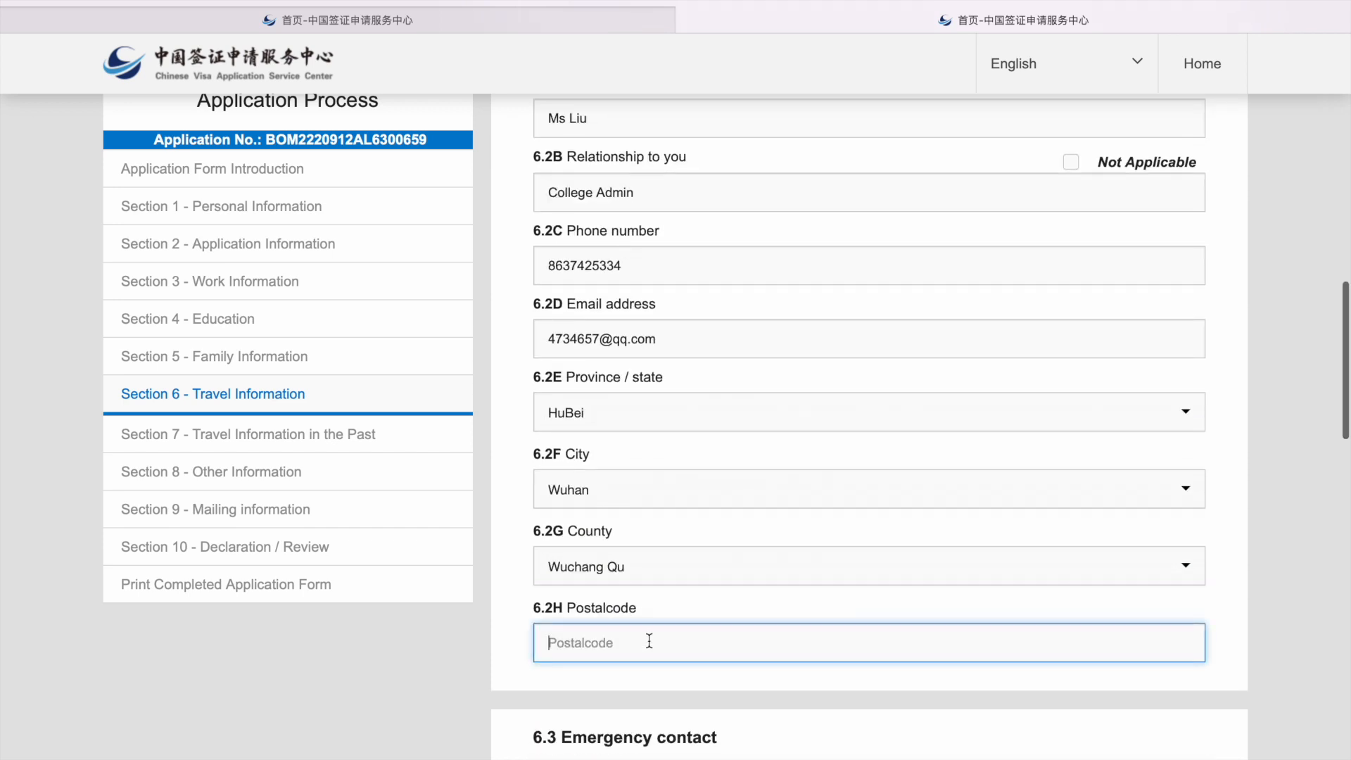
{"action": "type", "text": "457009"}
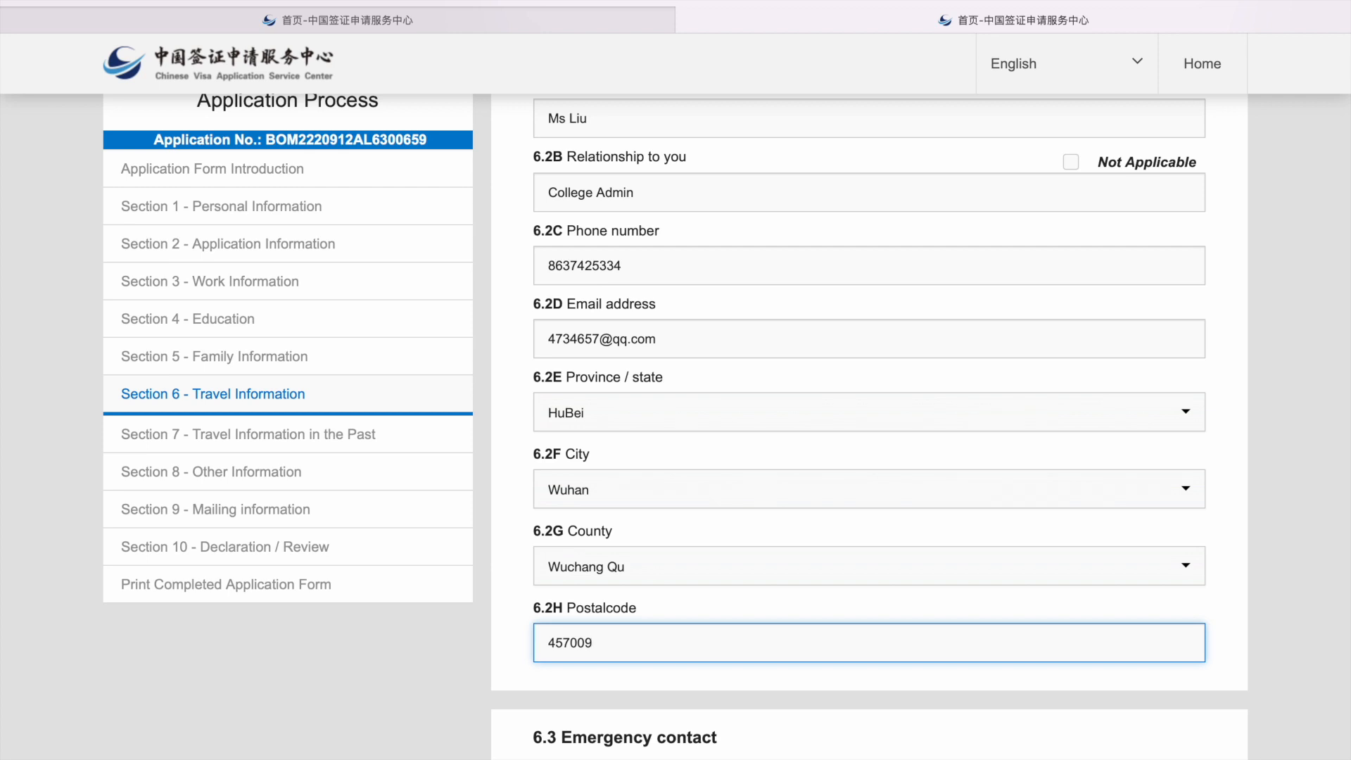
{"action": "scroll", "coordinate": [869, 422], "scroll_direction": "up", "scroll_amount": 1}
{"action": "scroll", "coordinate": [869, 422], "scroll_direction": "down", "scroll_amount": 9}
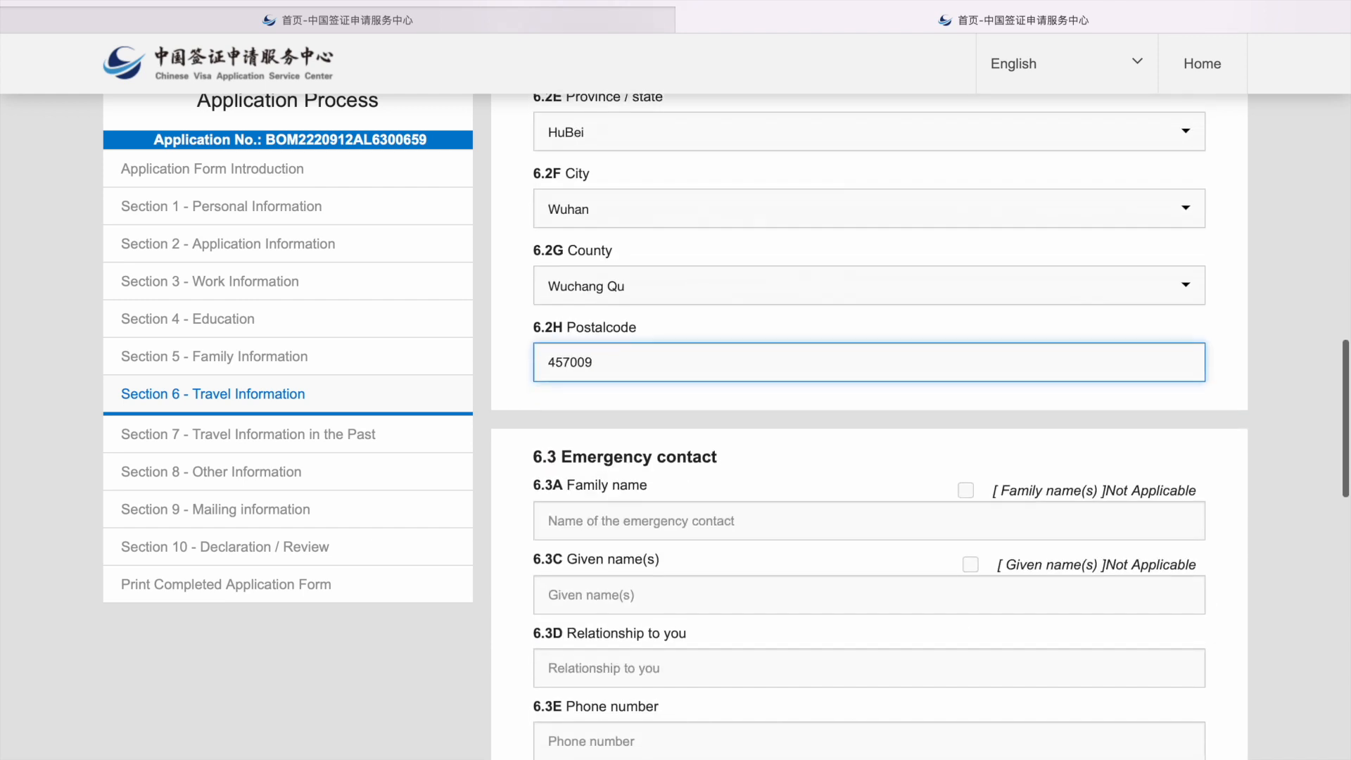
Step: Enter the emergency contact's family name, given name NA, relationship father, phone number and e-mail address
{"action": "left_click", "coordinate": [643, 175]}
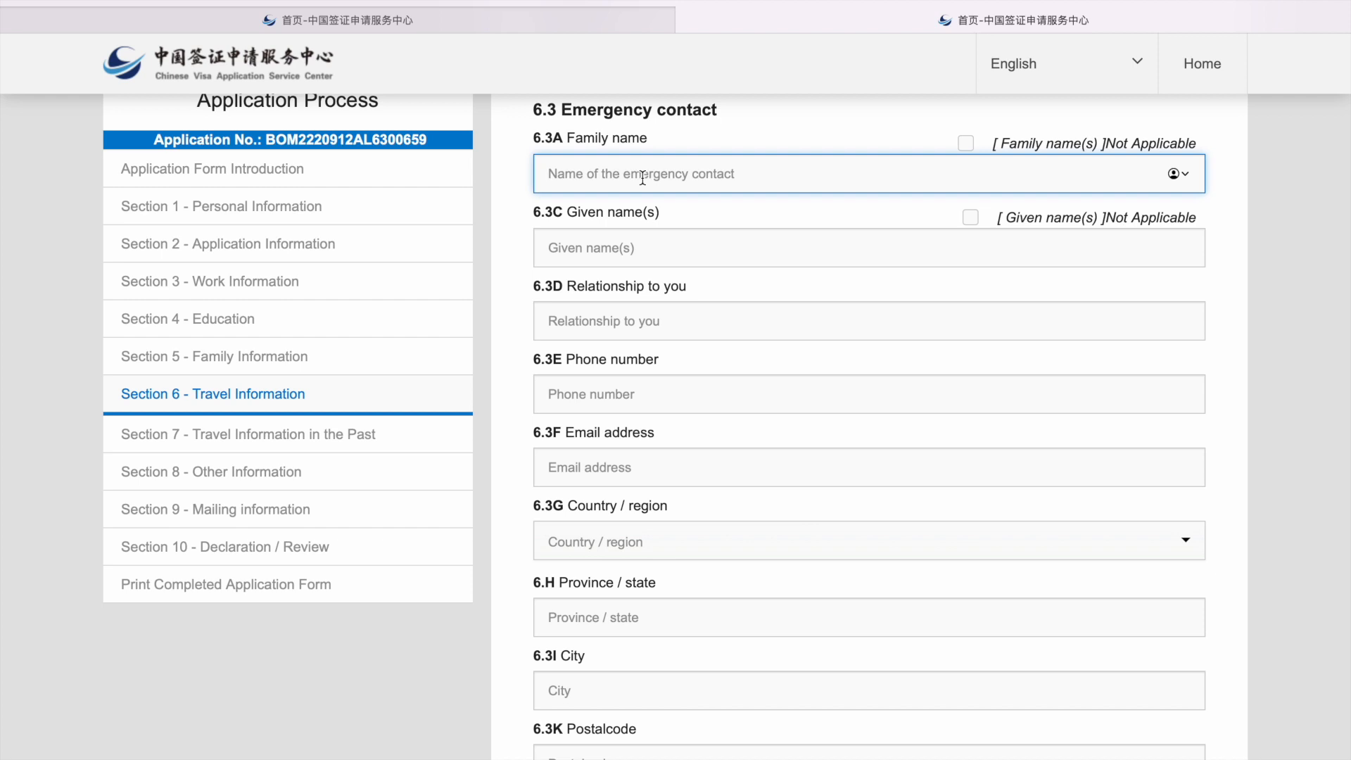
{"action": "type", "text": "hossur"}
{"action": "left_click", "coordinate": [656, 265]}
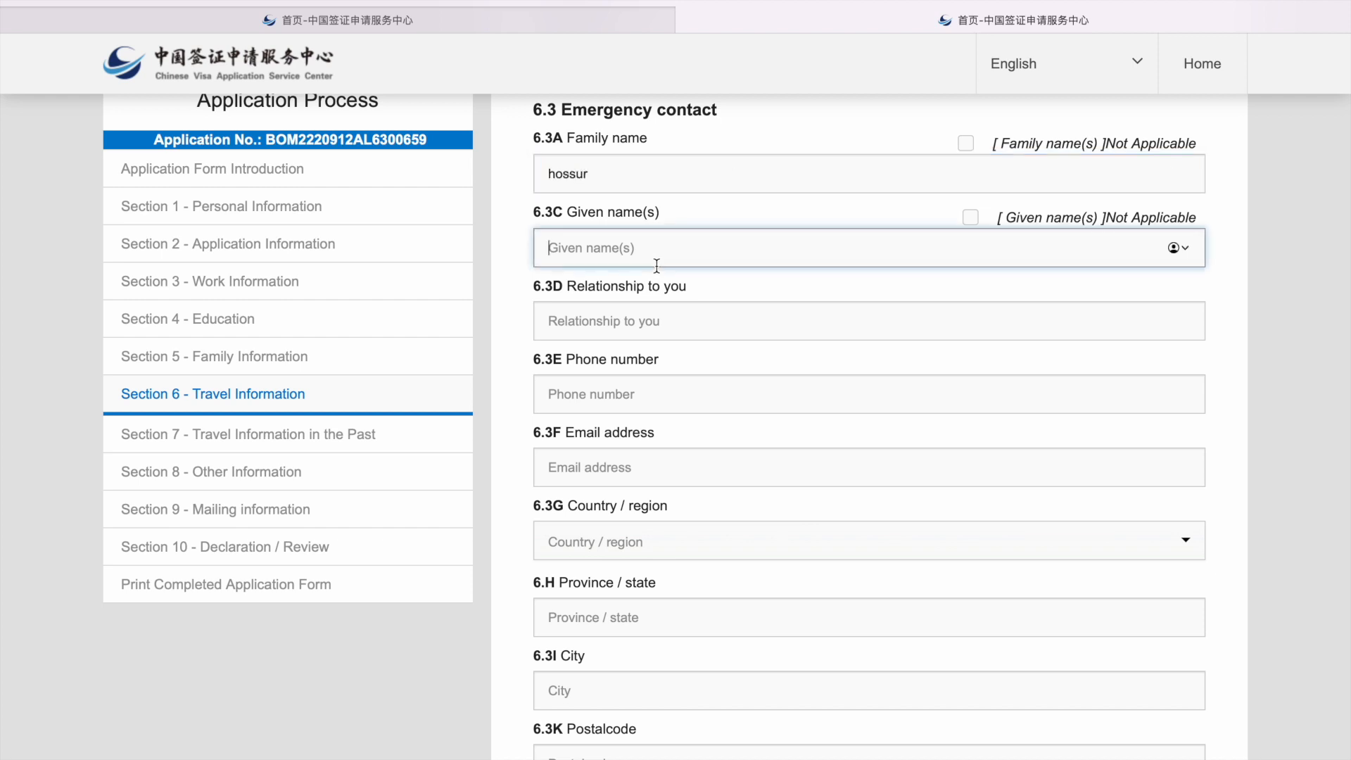
{"action": "type", "text": "NA"}
{"action": "left_click", "coordinate": [653, 328]}
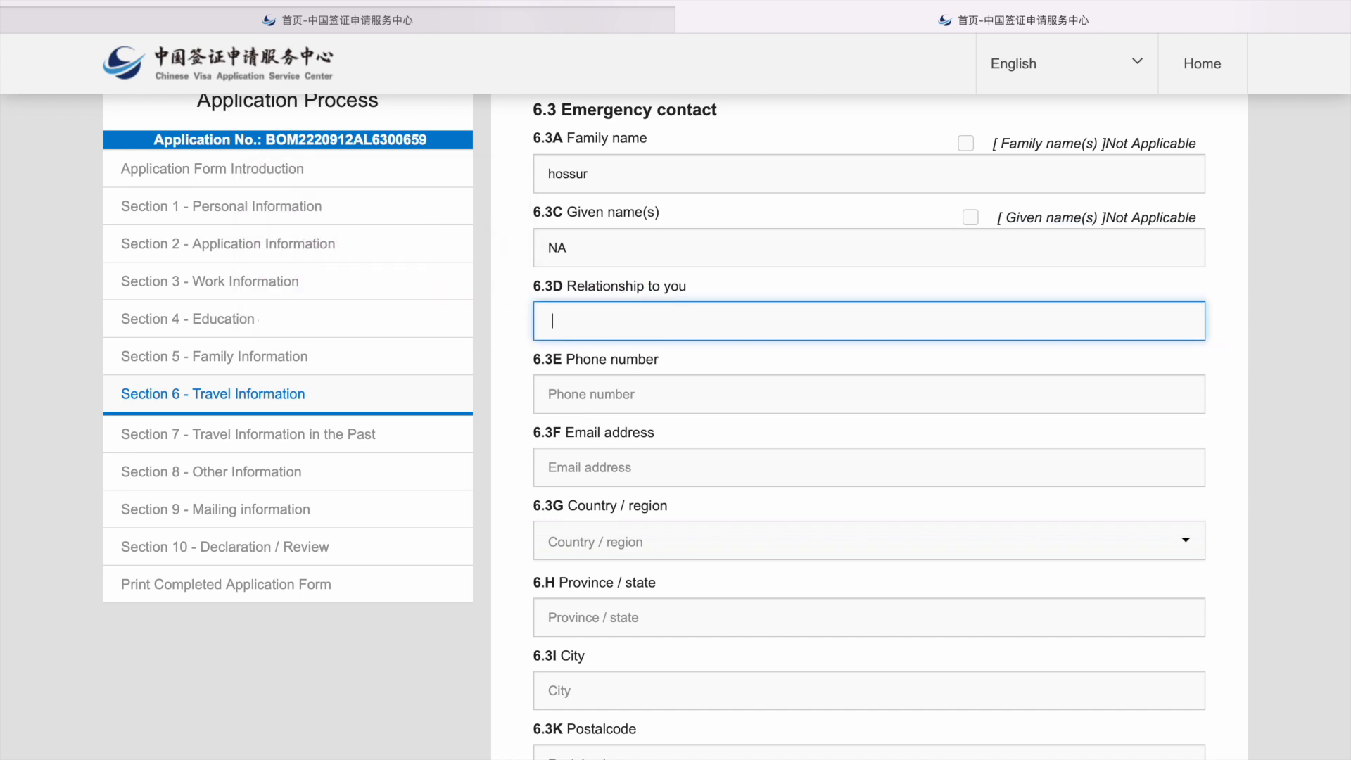
{"action": "type", "text": "father"}
{"action": "left_click", "coordinate": [692, 391]}
{"action": "left_click", "coordinate": [676, 472]}
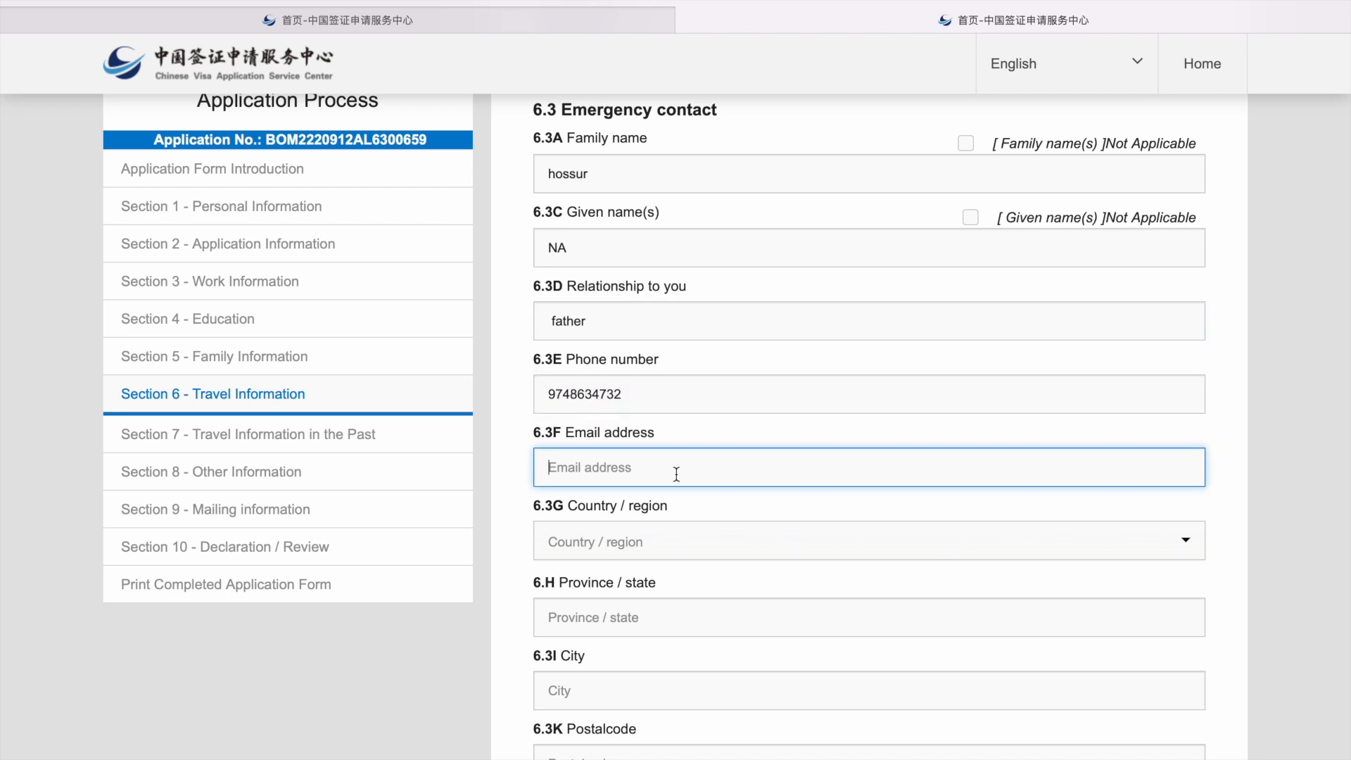
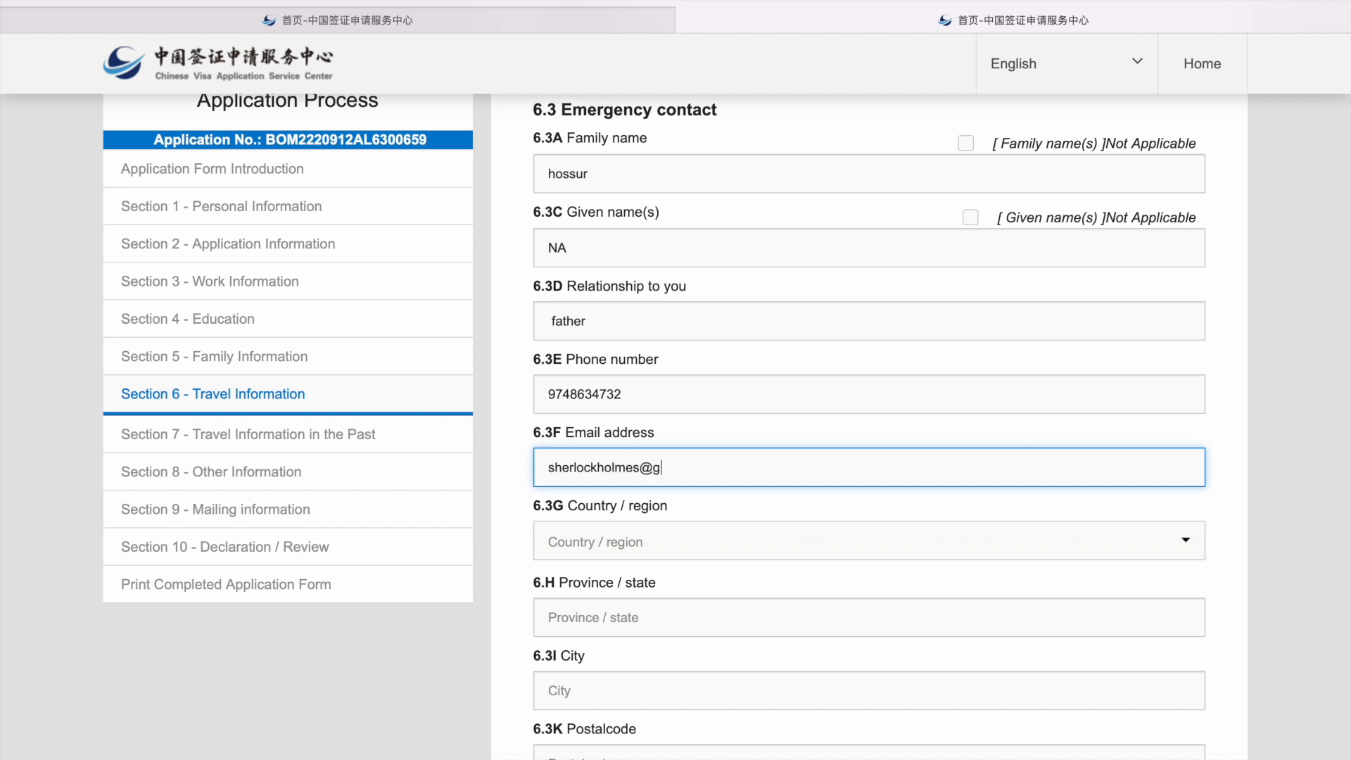
Step: Set the emergency contact's address to Karnataka, Bengaluru, India, with its postal code
{"action": "left_click", "coordinate": [673, 536]}
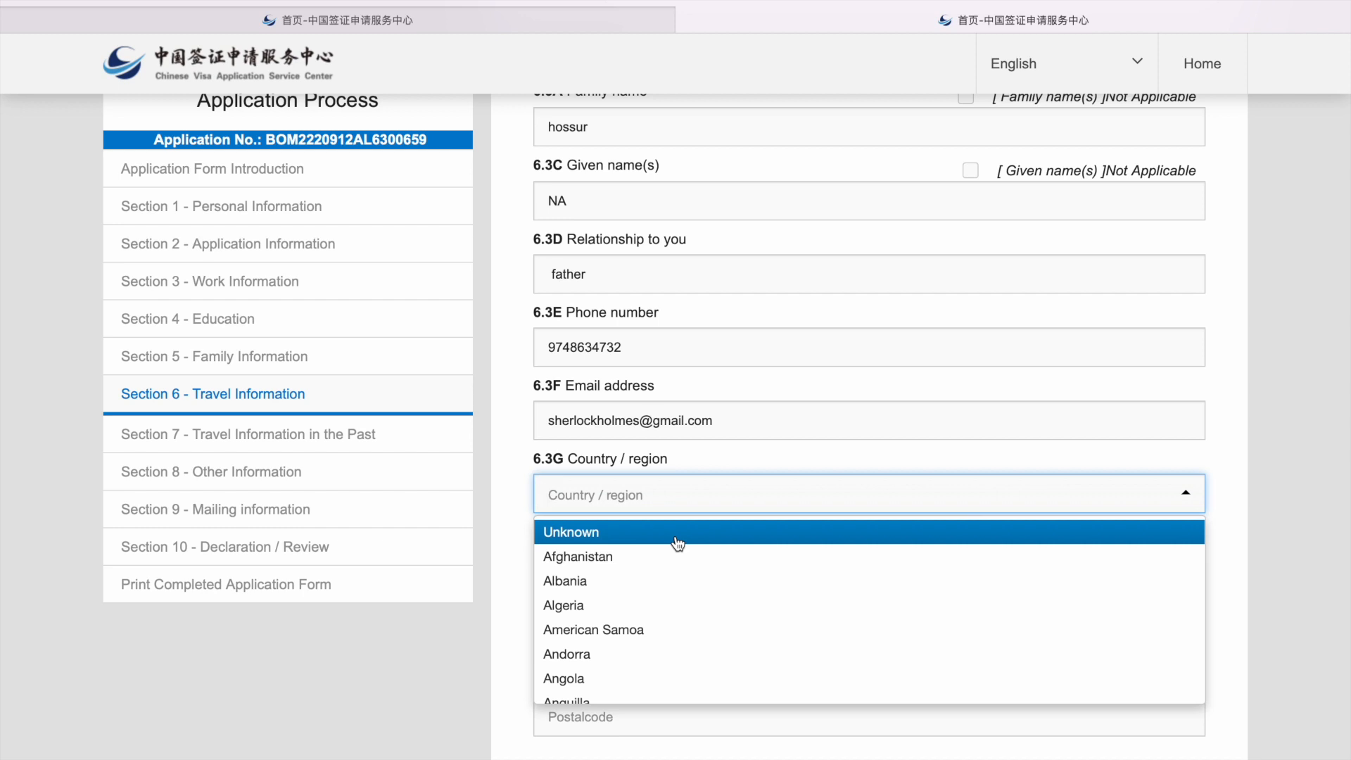
{"action": "type", "text": "in"}
{"action": "key", "text": "Return"}
{"action": "left_click", "coordinate": [657, 565]}
{"action": "type", "text": "Karnataka"}
{"action": "left_click", "coordinate": [602, 640]}
{"action": "type", "text": "BEngaluru"}
{"action": "key", "text": "BackSpace"}
{"action": "key", "text": "BackSpace"}
{"action": "key", "text": "BackSpace"}
{"action": "key", "text": "BackSpace"}
{"action": "key", "text": "BackSpace"}
{"action": "key", "text": "BackSpace"}
{"action": "key", "text": "BackSpace"}
{"action": "key", "text": "BackSpace"}
{"action": "type", "text": "engaluru"}
{"action": "left_click", "coordinate": [611, 730]}
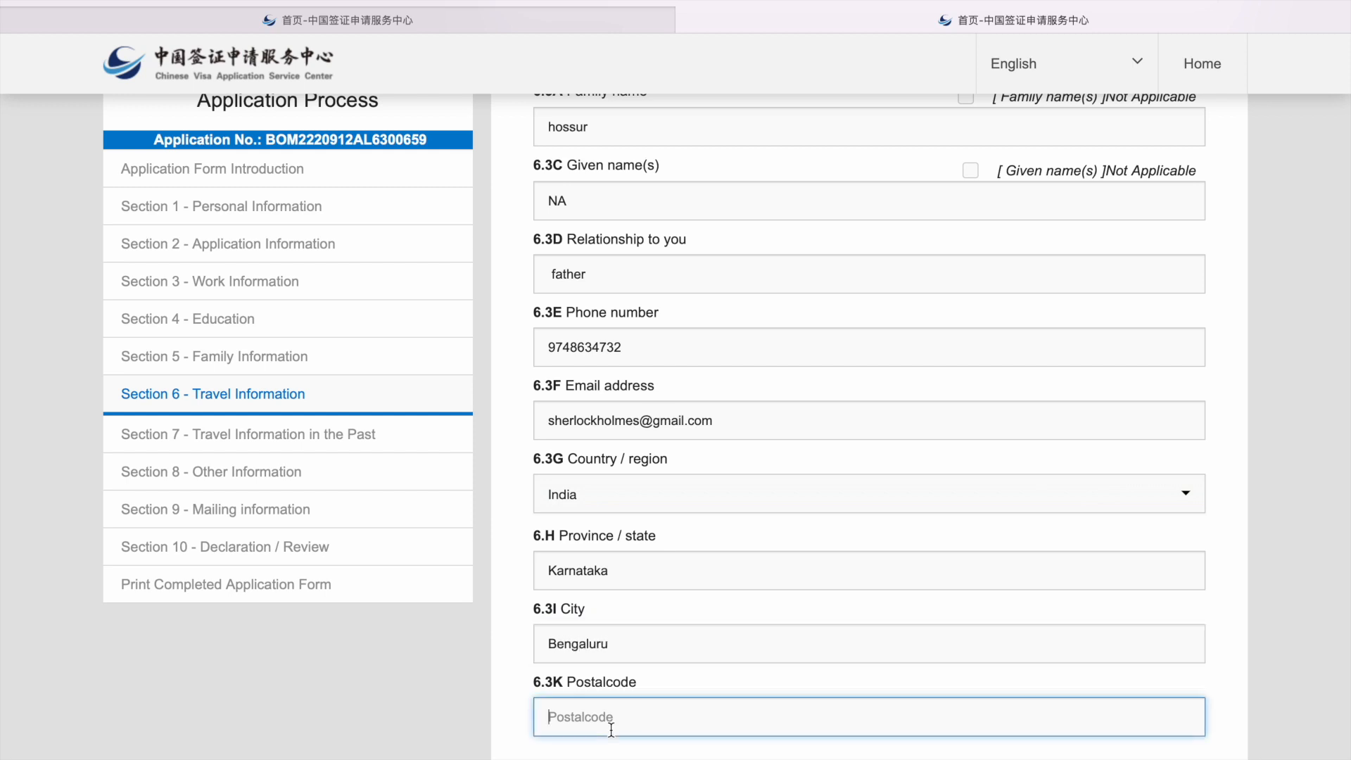
{"action": "type", "text": "5600809"}
{"action": "scroll", "coordinate": [749, 754], "scroll_direction": "down", "scroll_amount": 7}
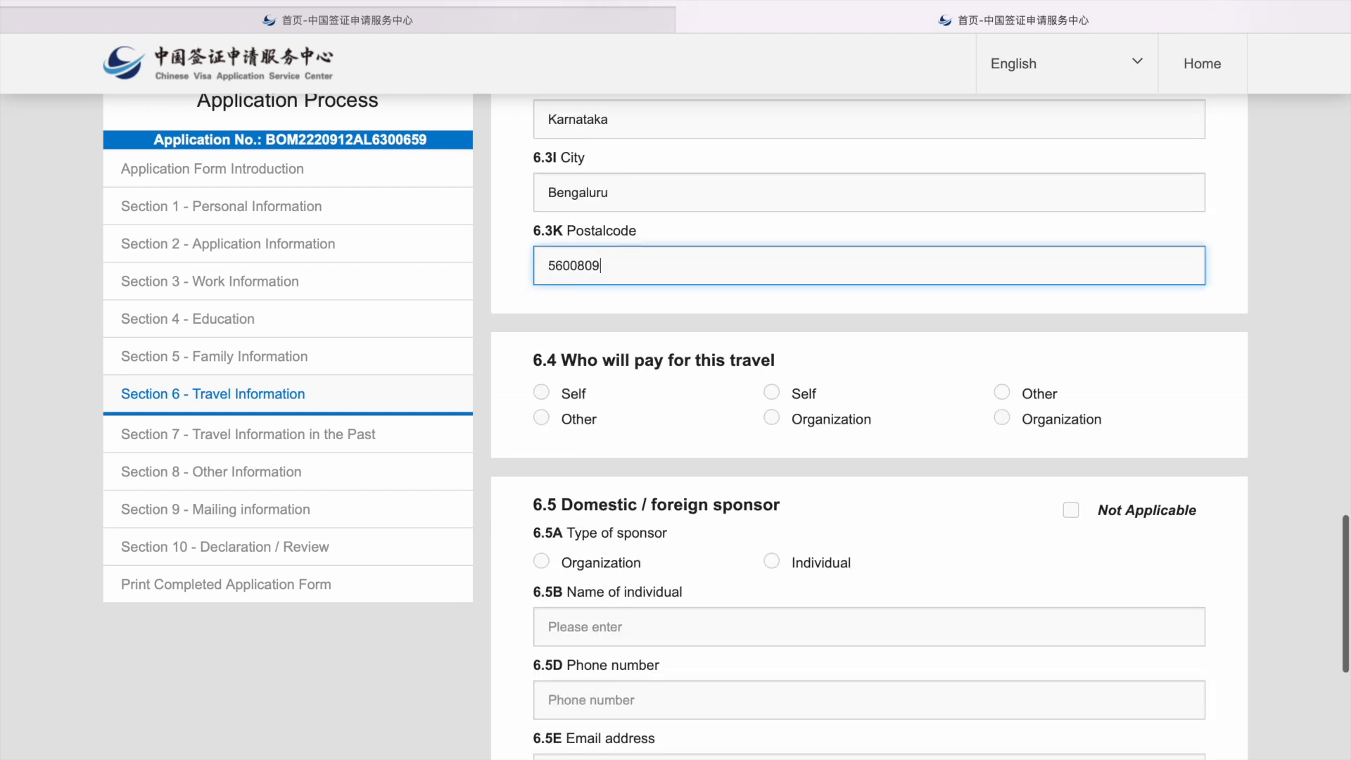
Step: Mark Self as the trip's payer and choose Individual as the sponsor type
{"action": "left_click", "coordinate": [773, 259]}
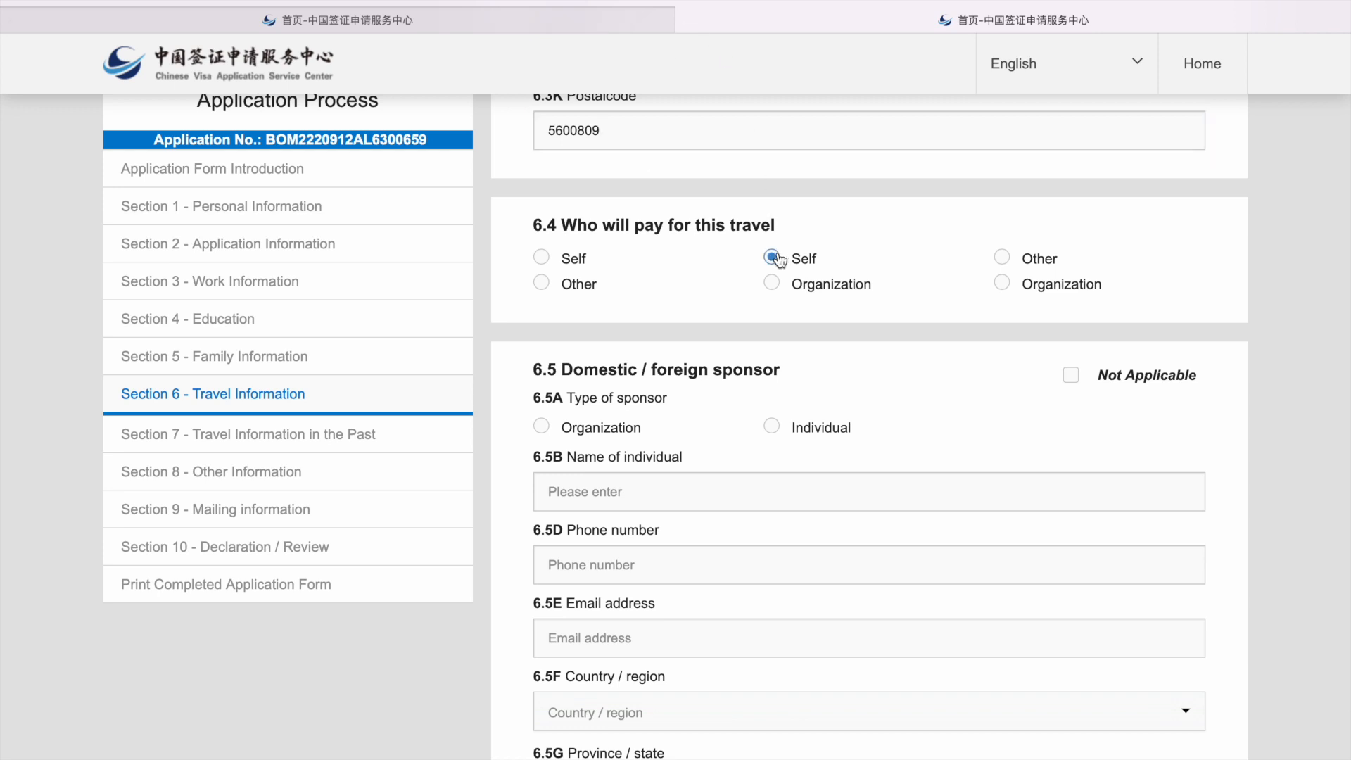
{"action": "scroll", "coordinate": [729, 371], "scroll_direction": "down", "scroll_amount": 3}
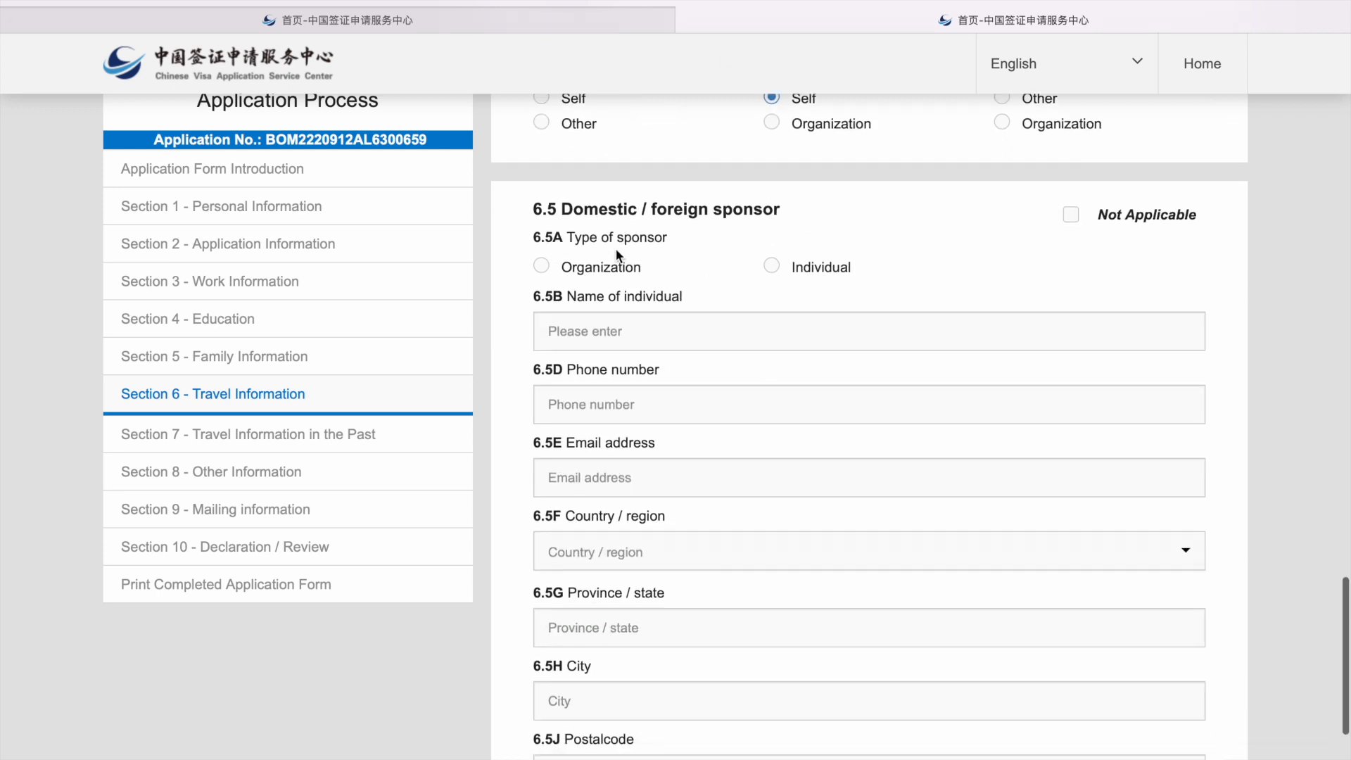
{"action": "left_click", "coordinate": [777, 271]}
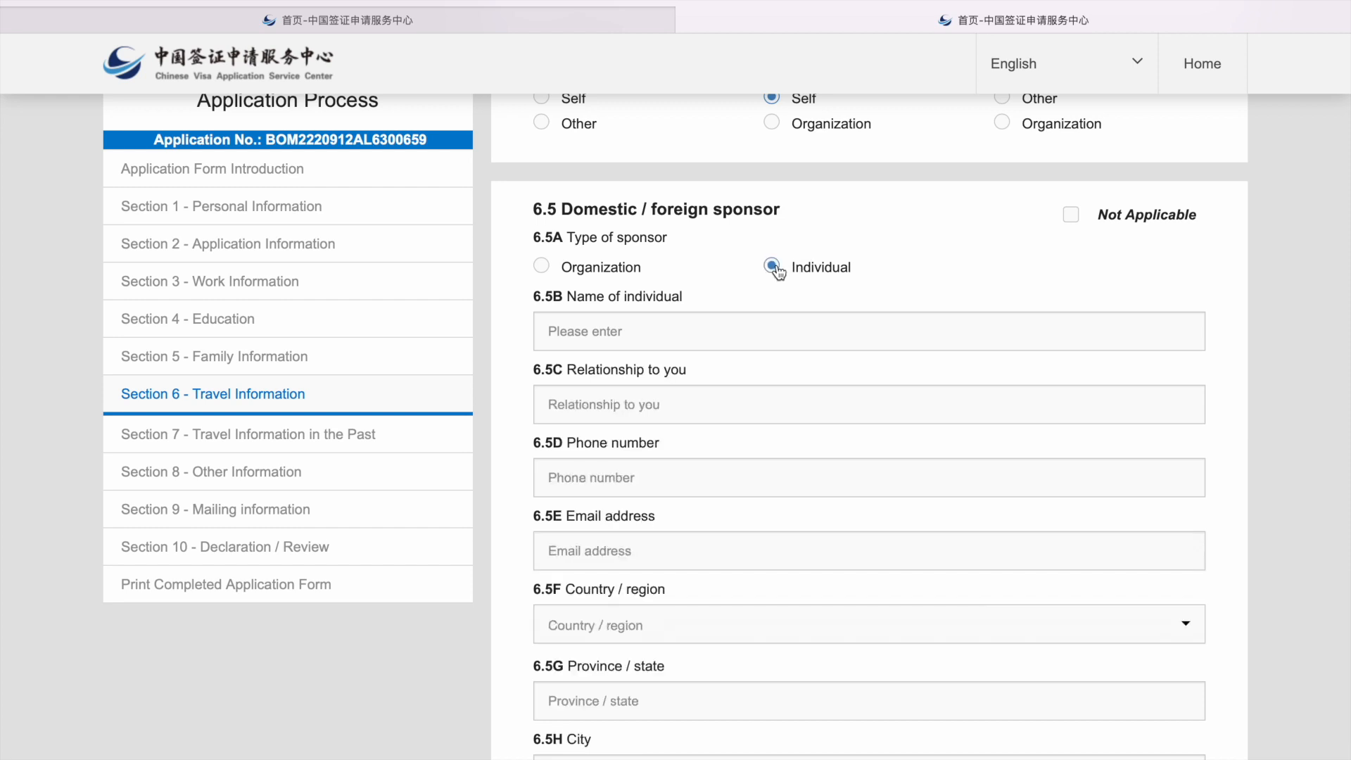
Step: Enter the sponsor's name and relationship as father, plus a phone number and e-mail address
{"action": "left_click", "coordinate": [731, 327]}
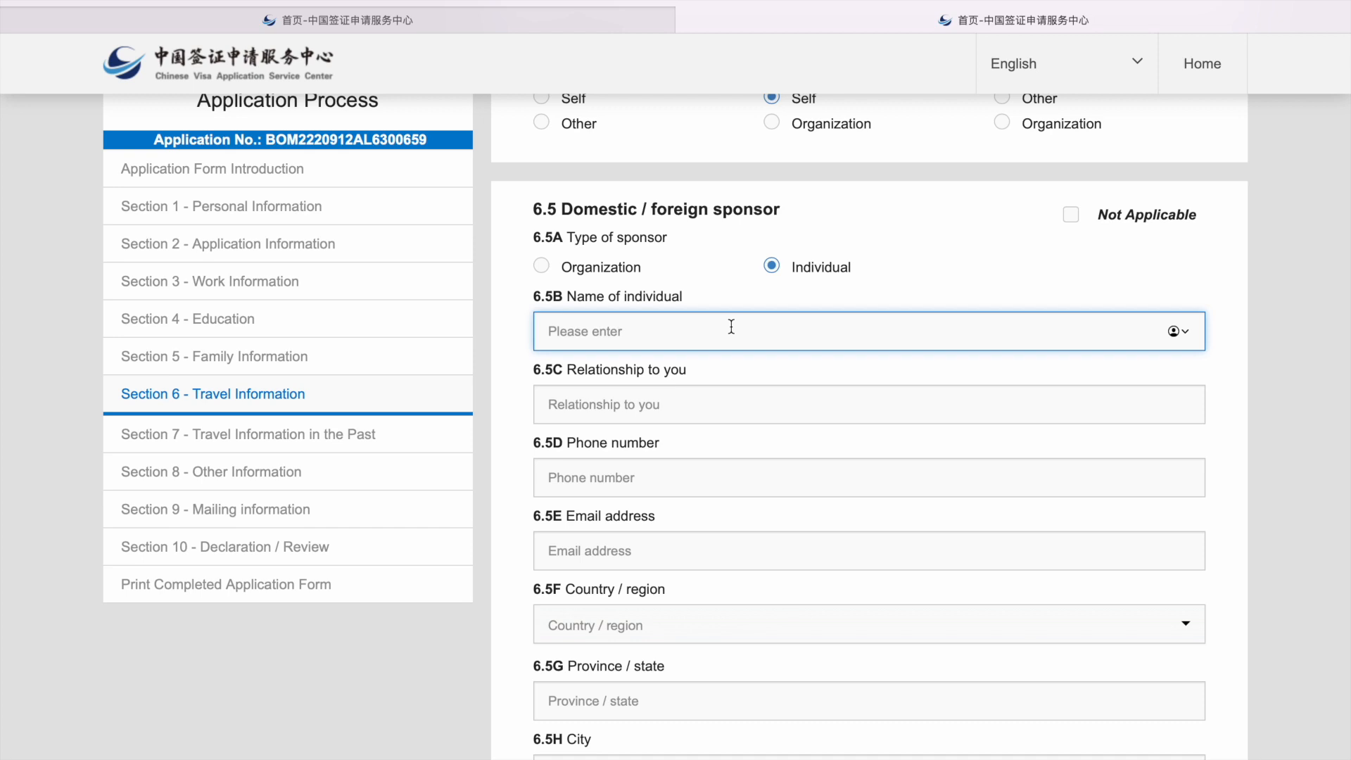
{"action": "type", "text": "father"}
{"action": "left_click", "coordinate": [730, 390]}
{"action": "type", "text": "father"}
{"action": "left_click", "coordinate": [694, 465]}
{"action": "type", "text": "983465324"}
{"action": "left_click", "coordinate": [650, 547]}
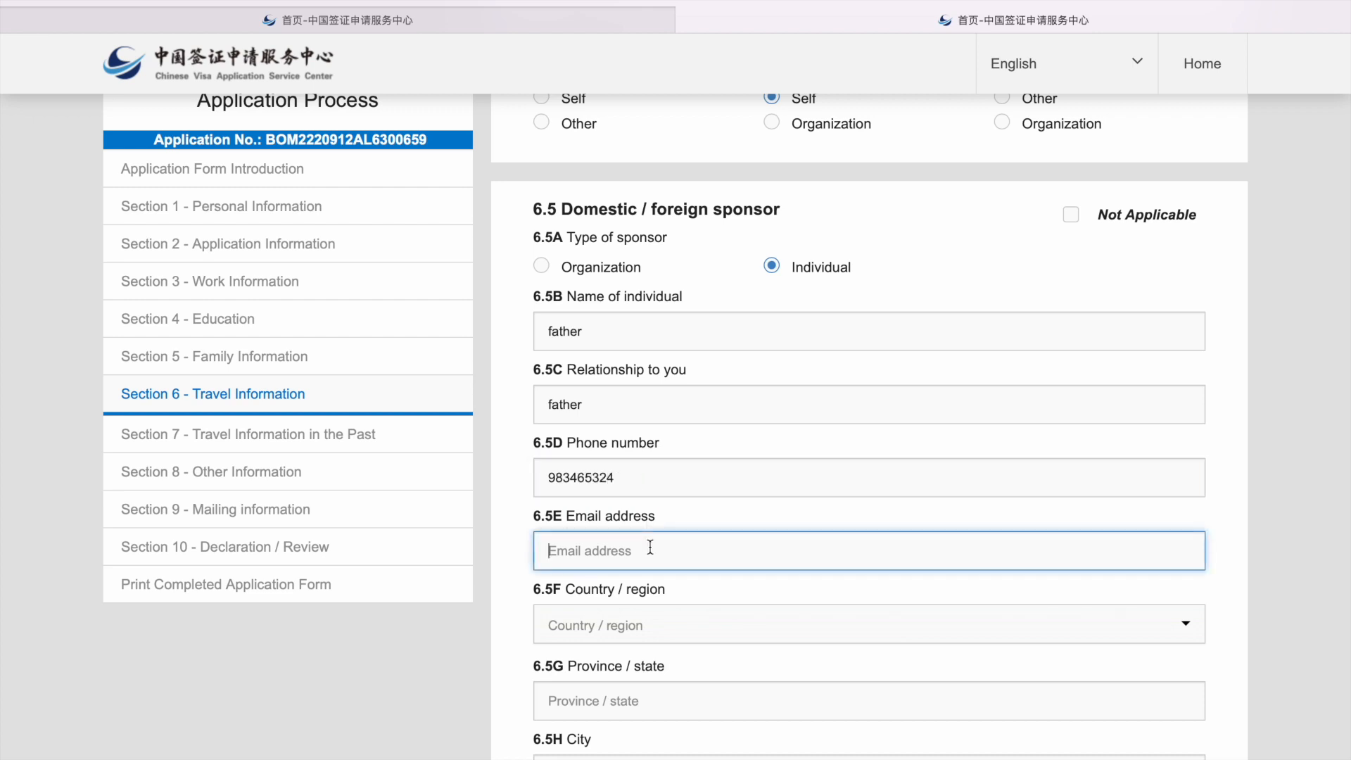
Step: Set the sponsor's address to Karnataka, Bengaluru, India, with its postal code
{"action": "scroll", "coordinate": [630, 575], "scroll_direction": "down", "scroll_amount": 3}
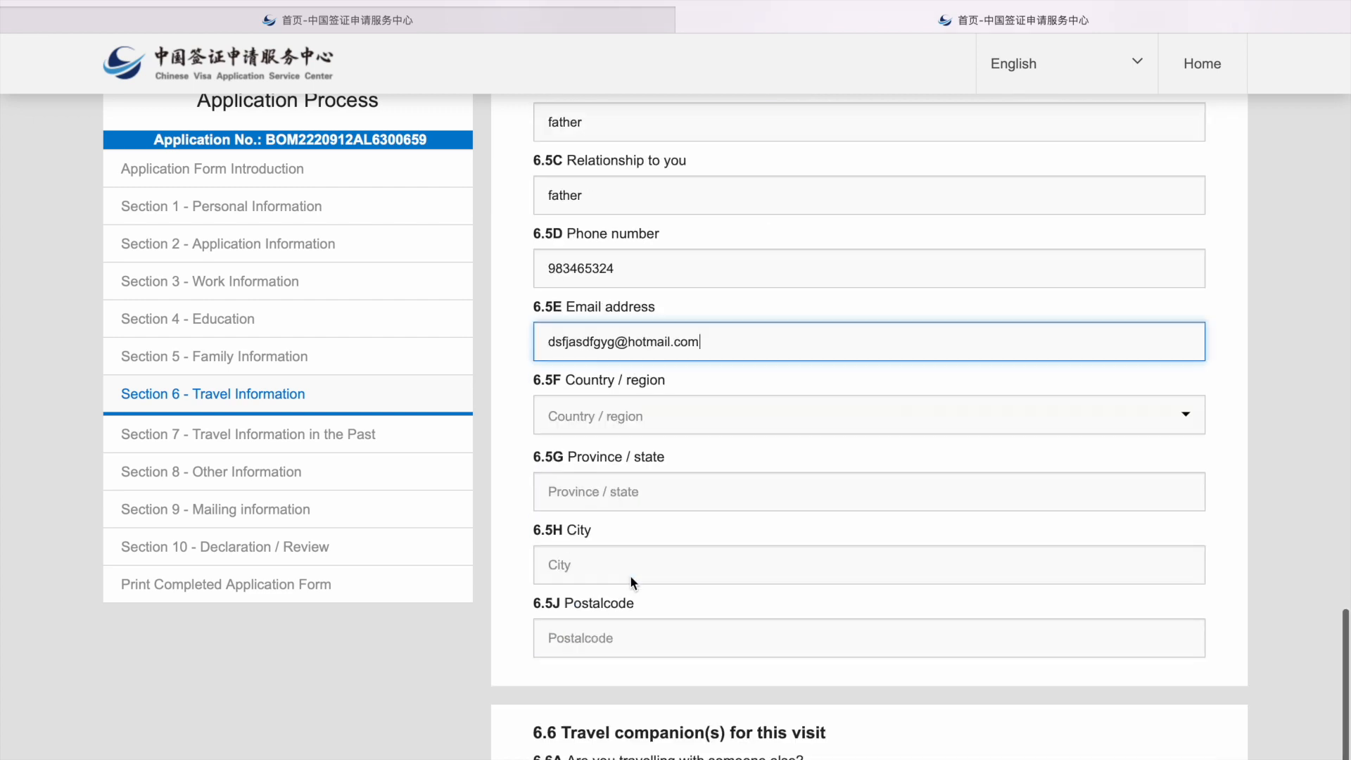
{"action": "left_click", "coordinate": [626, 418]}
{"action": "type", "text": "In"}
{"action": "key", "text": "Return"}
{"action": "left_click", "coordinate": [609, 485]}
{"action": "type", "text": "K"}
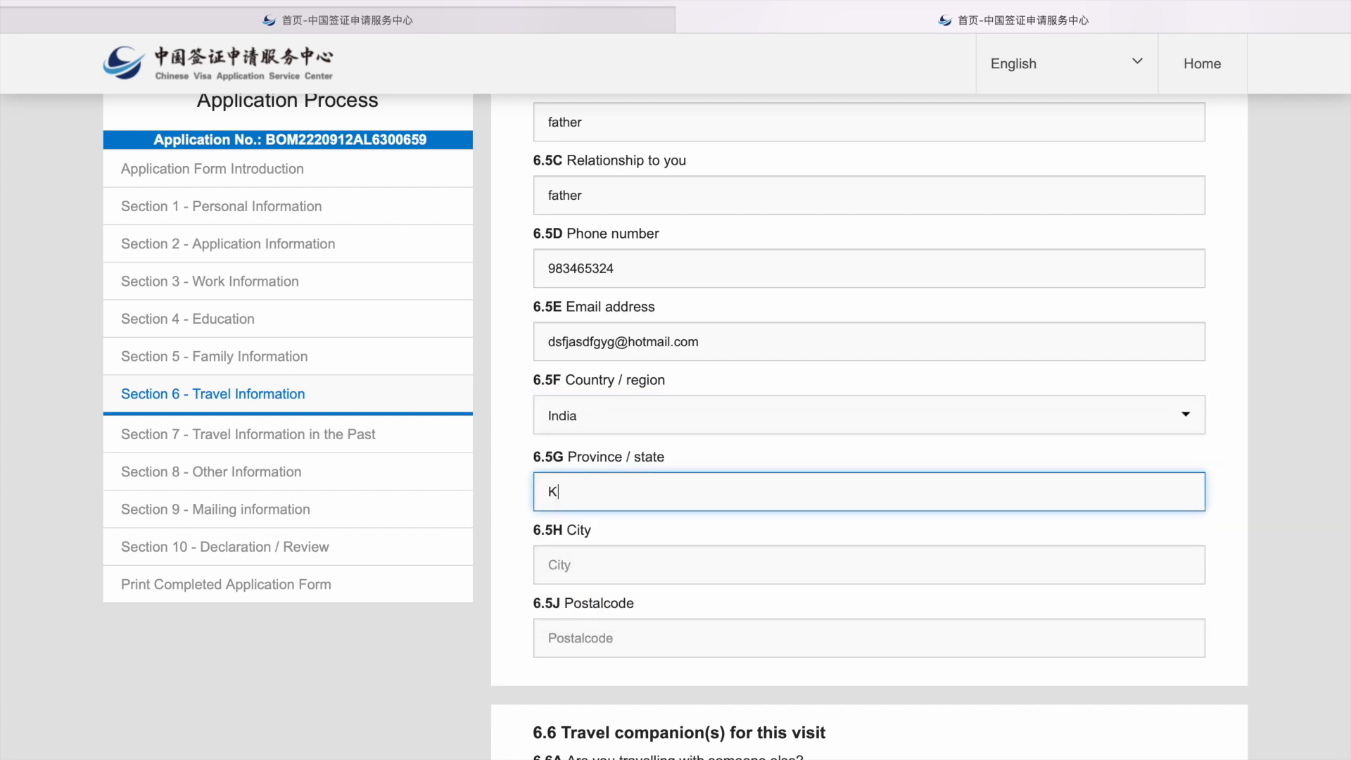
{"action": "type", "text": "arnataka"}
{"action": "left_click", "coordinate": [621, 561]}
{"action": "type", "text": "BEngl"}
{"action": "key", "text": "BackSpace"}
{"action": "key", "text": "BackSpace"}
{"action": "key", "text": "BackSpace"}
{"action": "key", "text": "BackSpace"}
{"action": "type", "text": "engalrur"}
{"action": "key", "text": "BackSpace"}
{"action": "key", "text": "BackSpace"}
{"action": "key", "text": "BackSpace"}
{"action": "type", "text": "uru"}
{"action": "left_click", "coordinate": [623, 638]}
{"action": "type", "text": "5600708"}
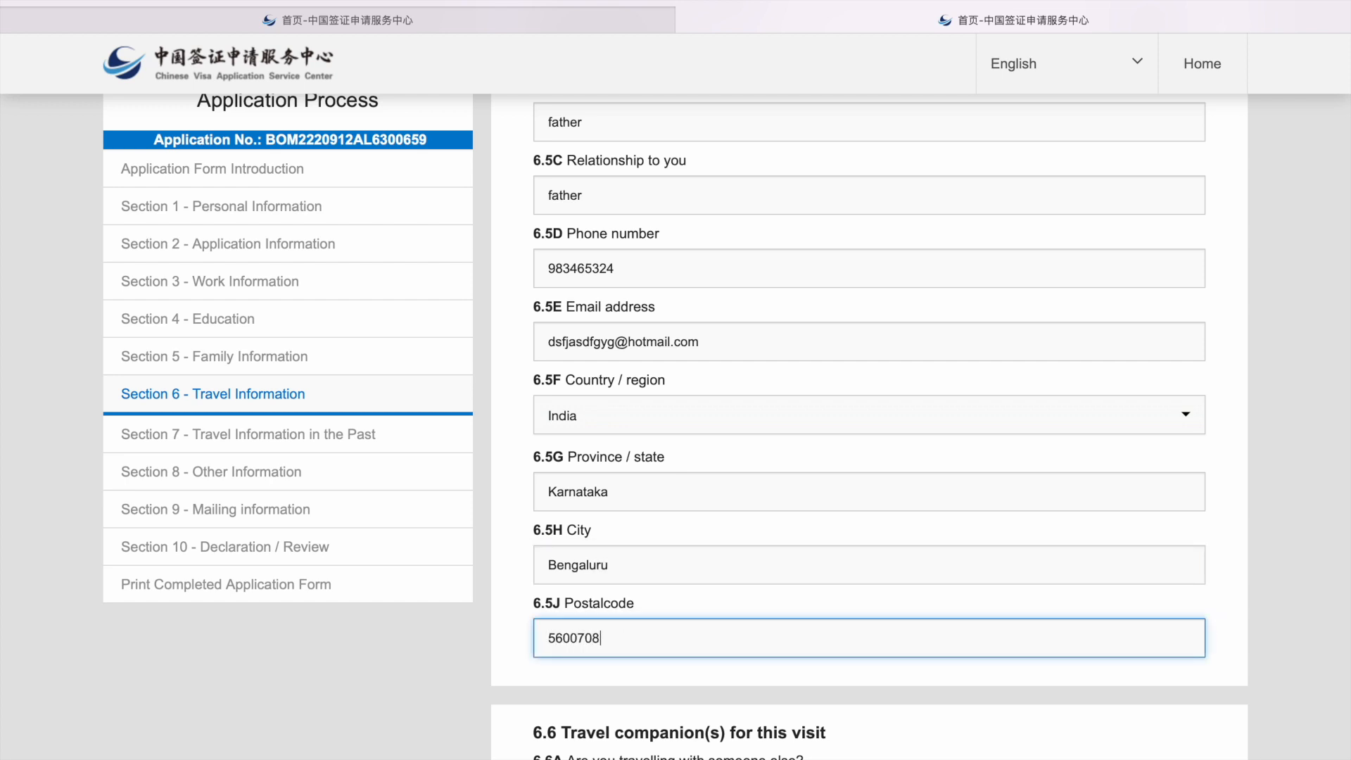
{"action": "scroll", "coordinate": [869, 422], "scroll_direction": "down", "scroll_amount": 3}
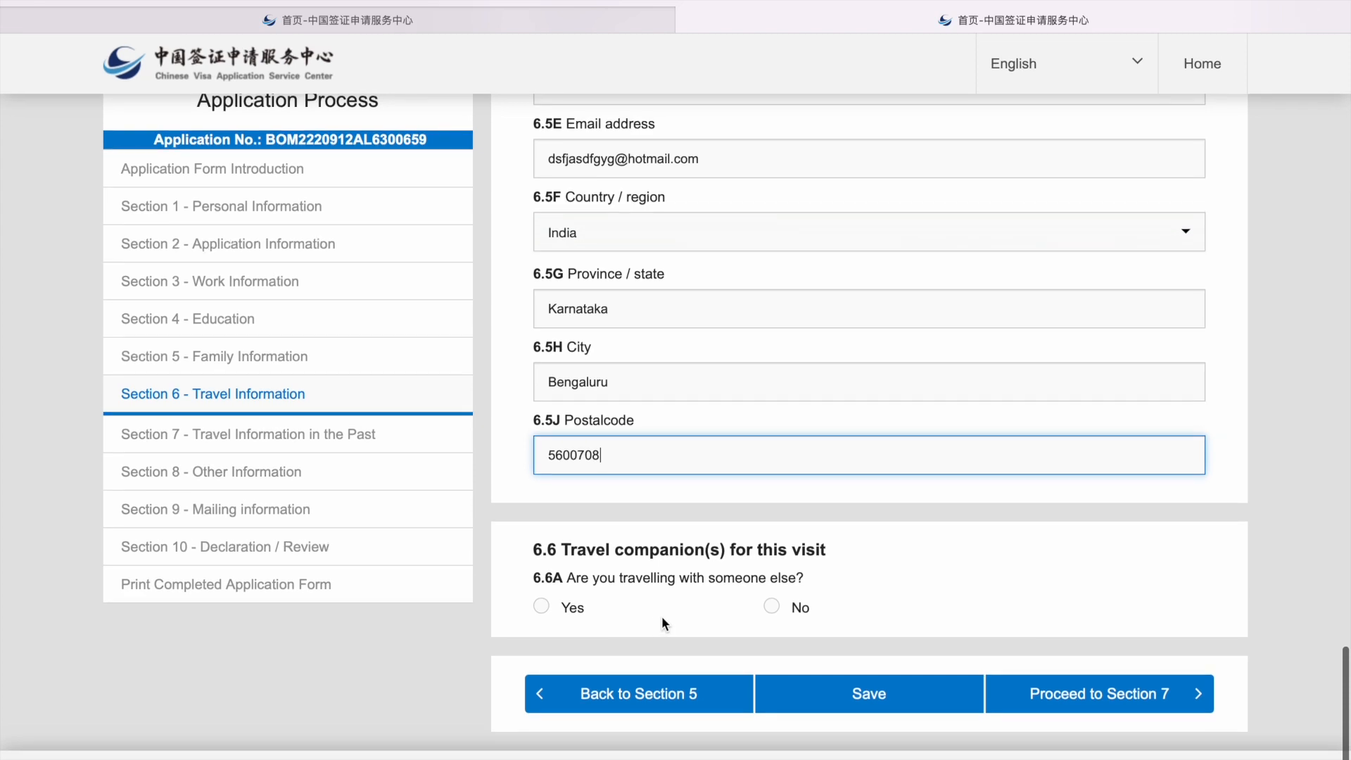
Step: Answer No to 6.6A travel companions, save Section 6, and proceed to Section 7
{"action": "left_click", "coordinate": [772, 607]}
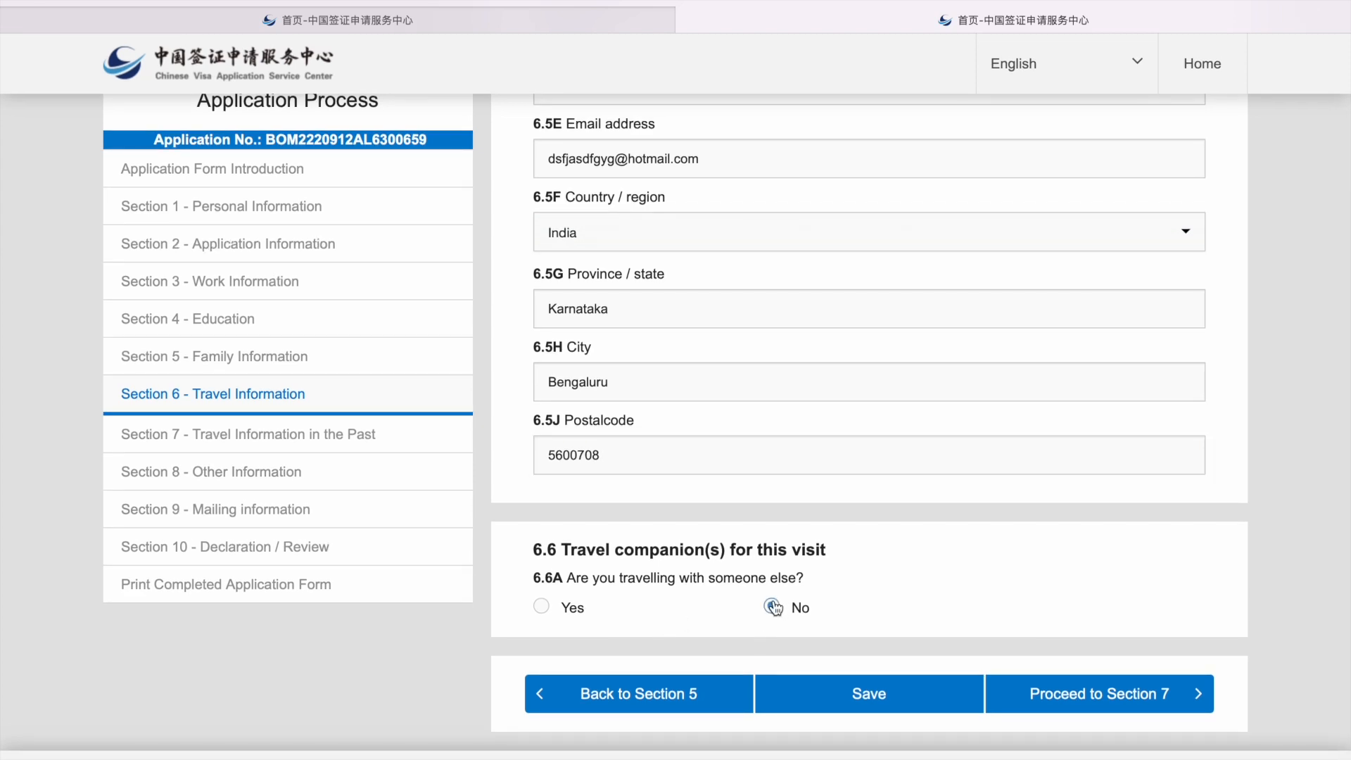
{"action": "left_click", "coordinate": [867, 694]}
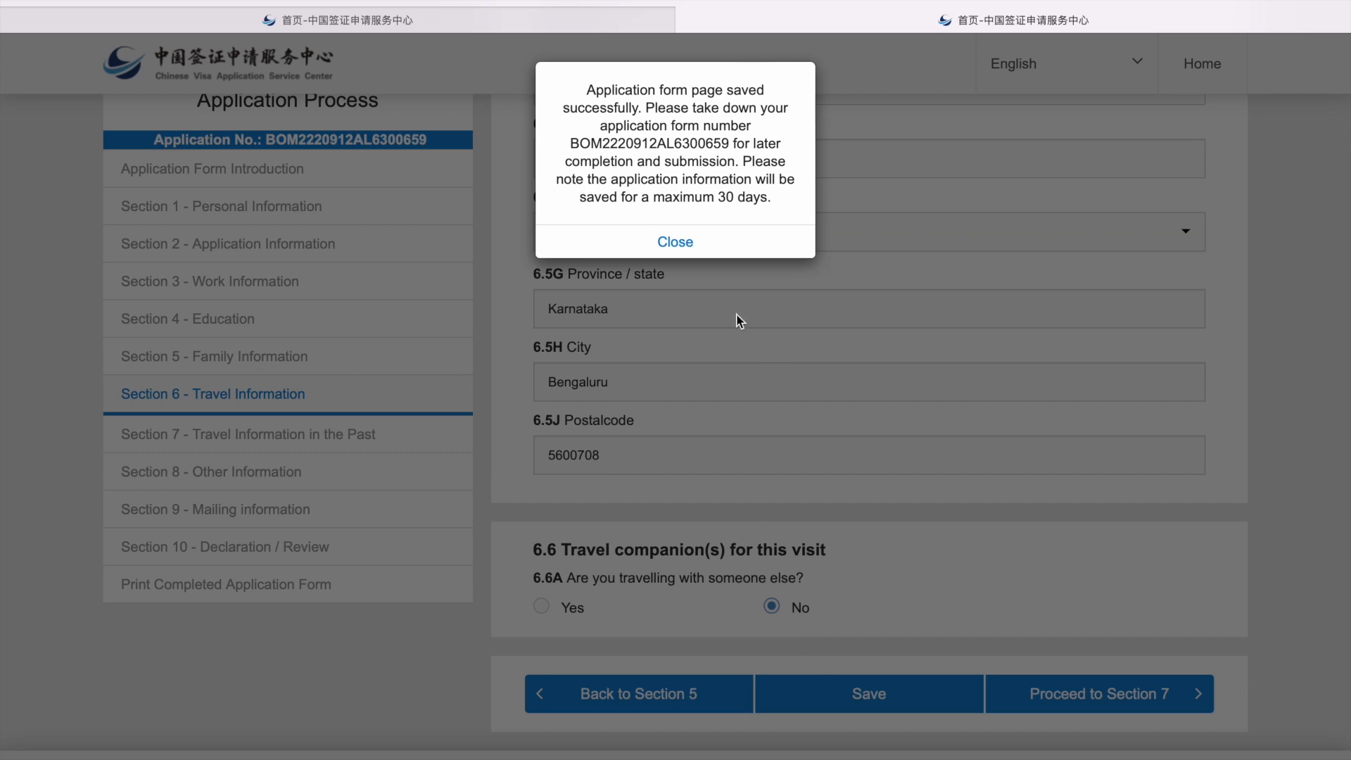
{"action": "left_click", "coordinate": [702, 244]}
{"action": "left_click", "coordinate": [1087, 694]}
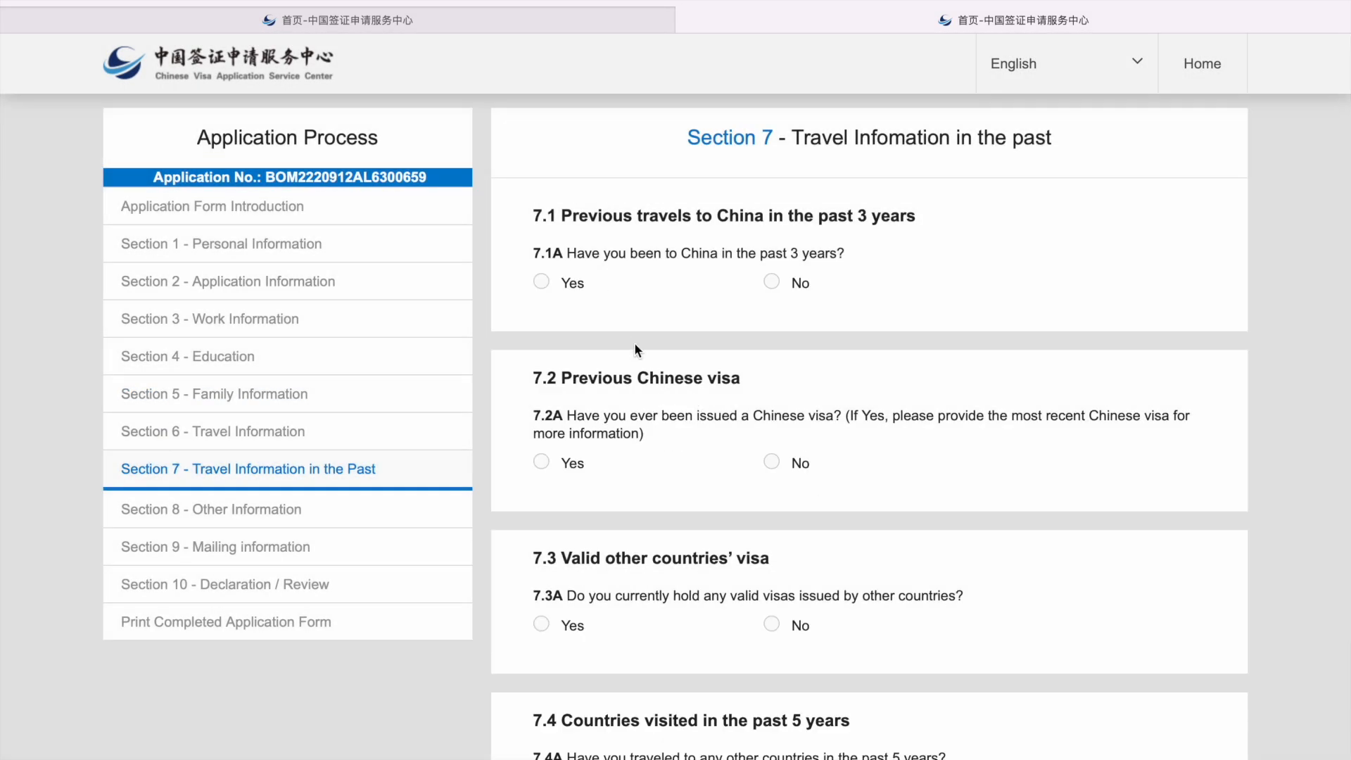
Step: Answer Yes to a past China visit and pick Wuhan, Wuchang Qu as the place visited
{"action": "left_click", "coordinate": [541, 281]}
{"action": "left_click", "coordinate": [599, 357]}
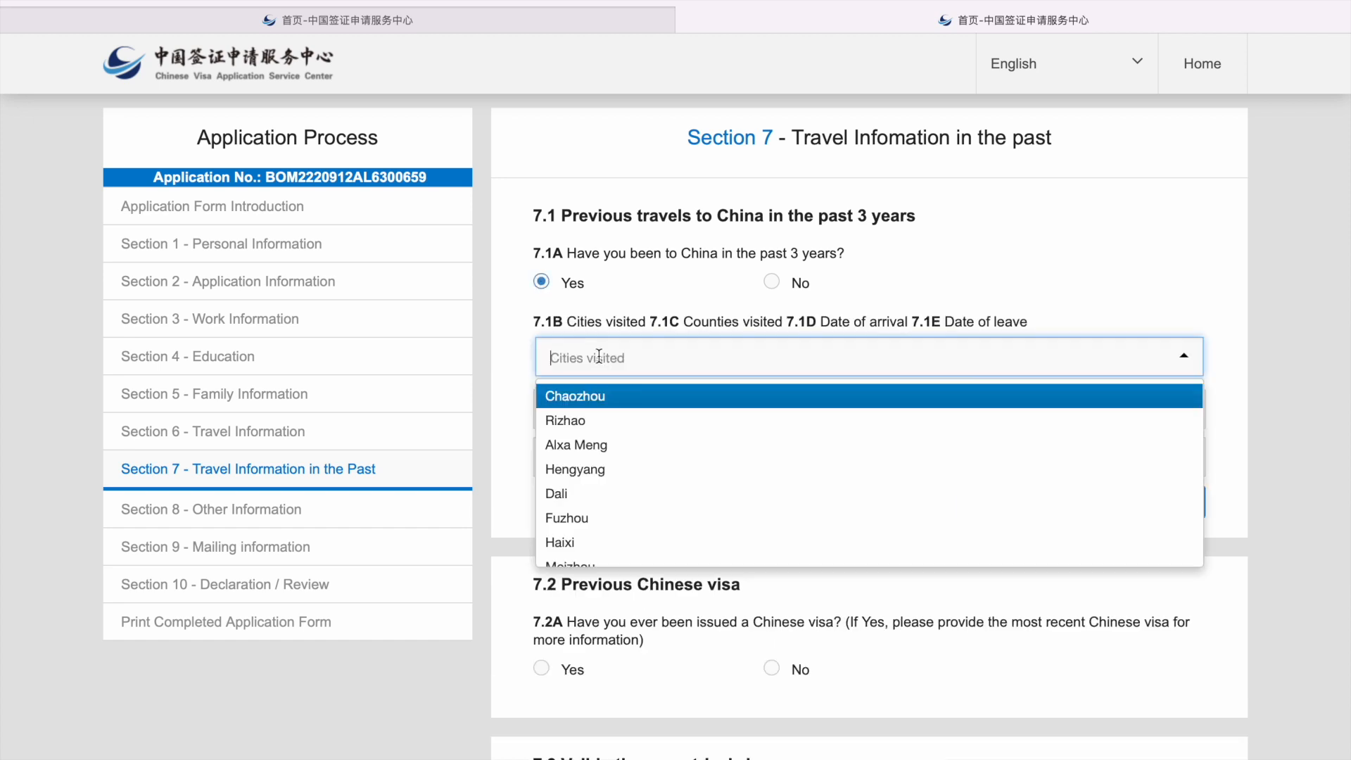
{"action": "type", "text": "wuh"}
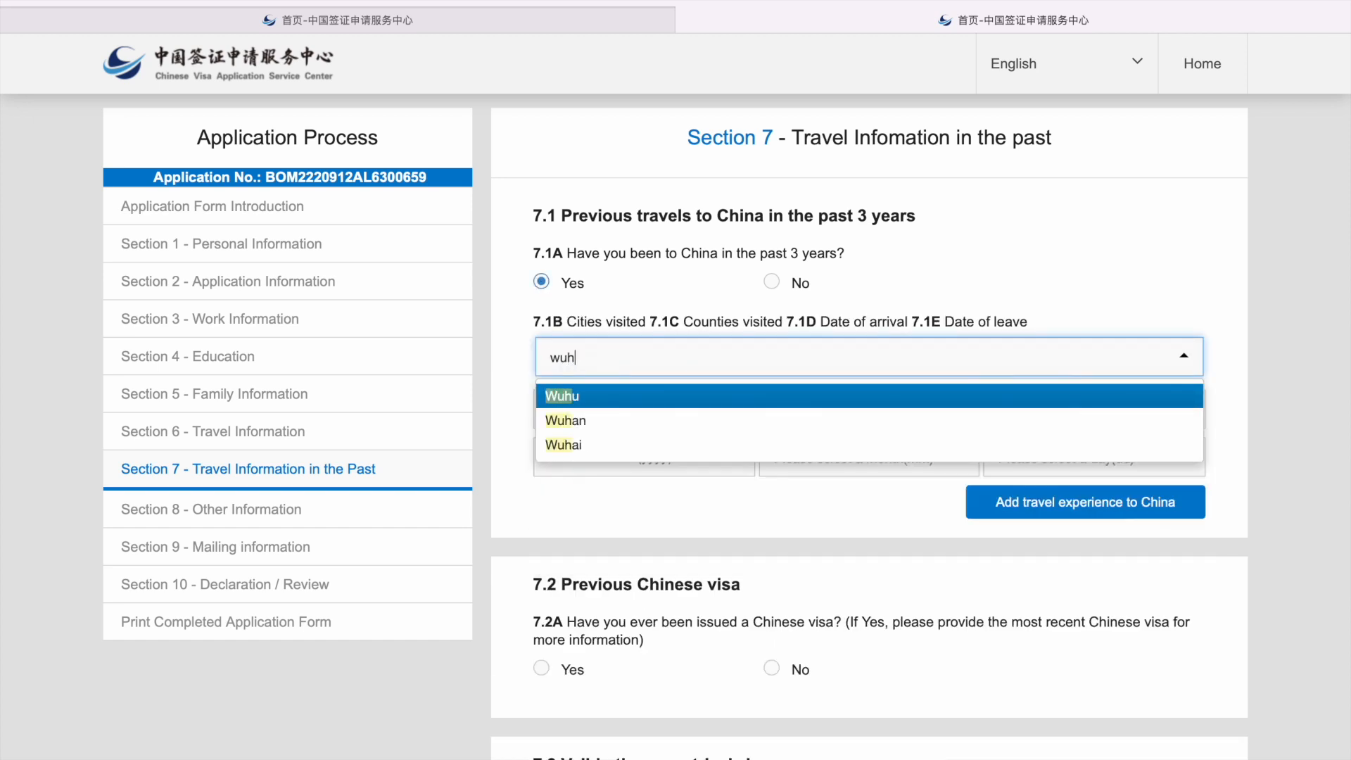
{"action": "type", "text": "an"}
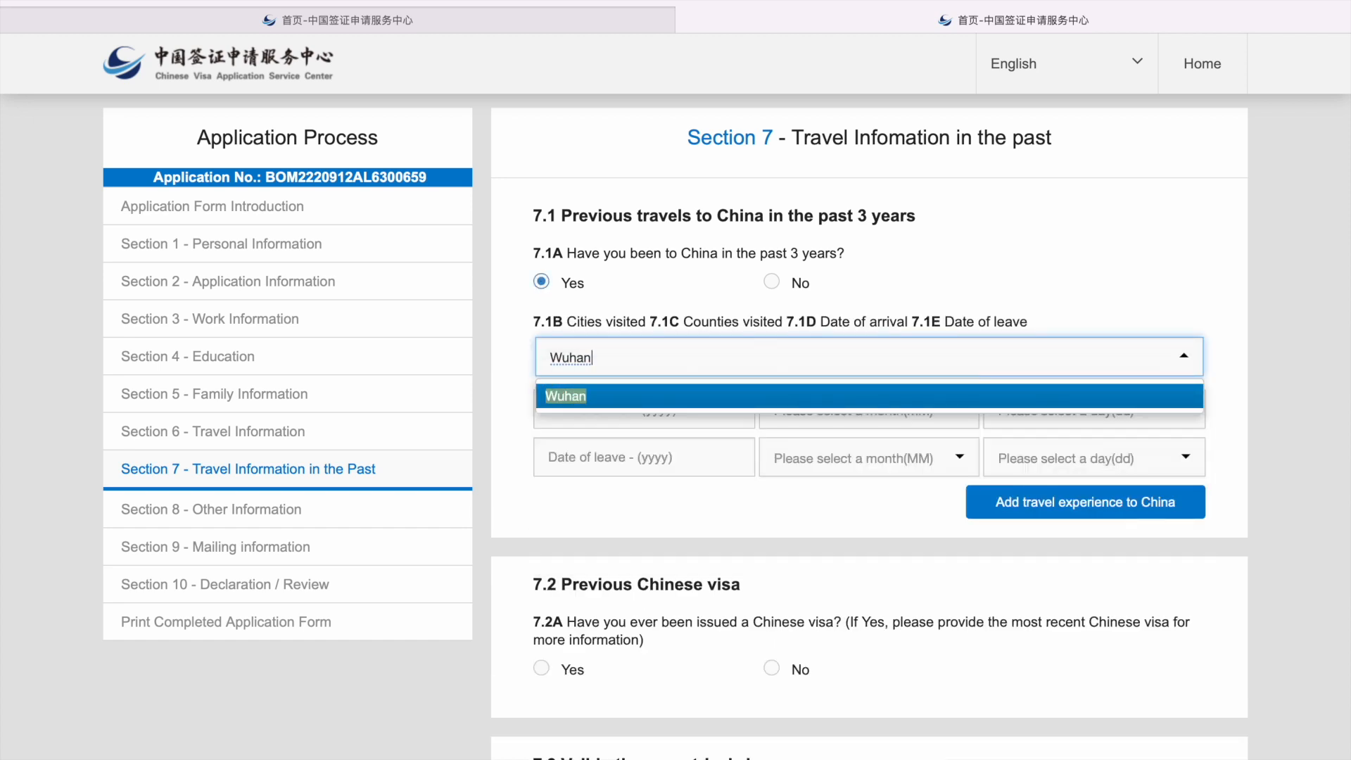
{"action": "left_click", "coordinate": [588, 395]}
{"action": "left_click", "coordinate": [591, 418]}
{"action": "type", "text": "wuch"}
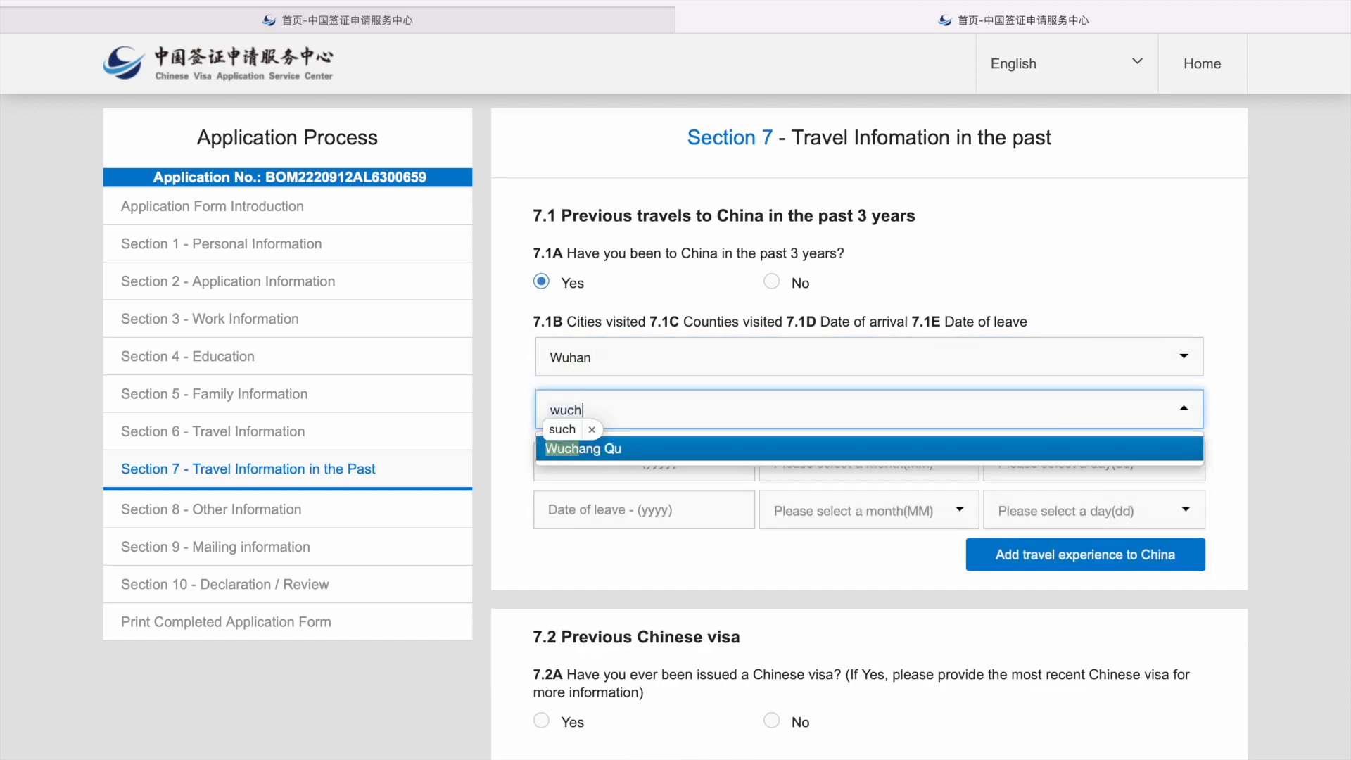
{"action": "key", "text": "Return"}
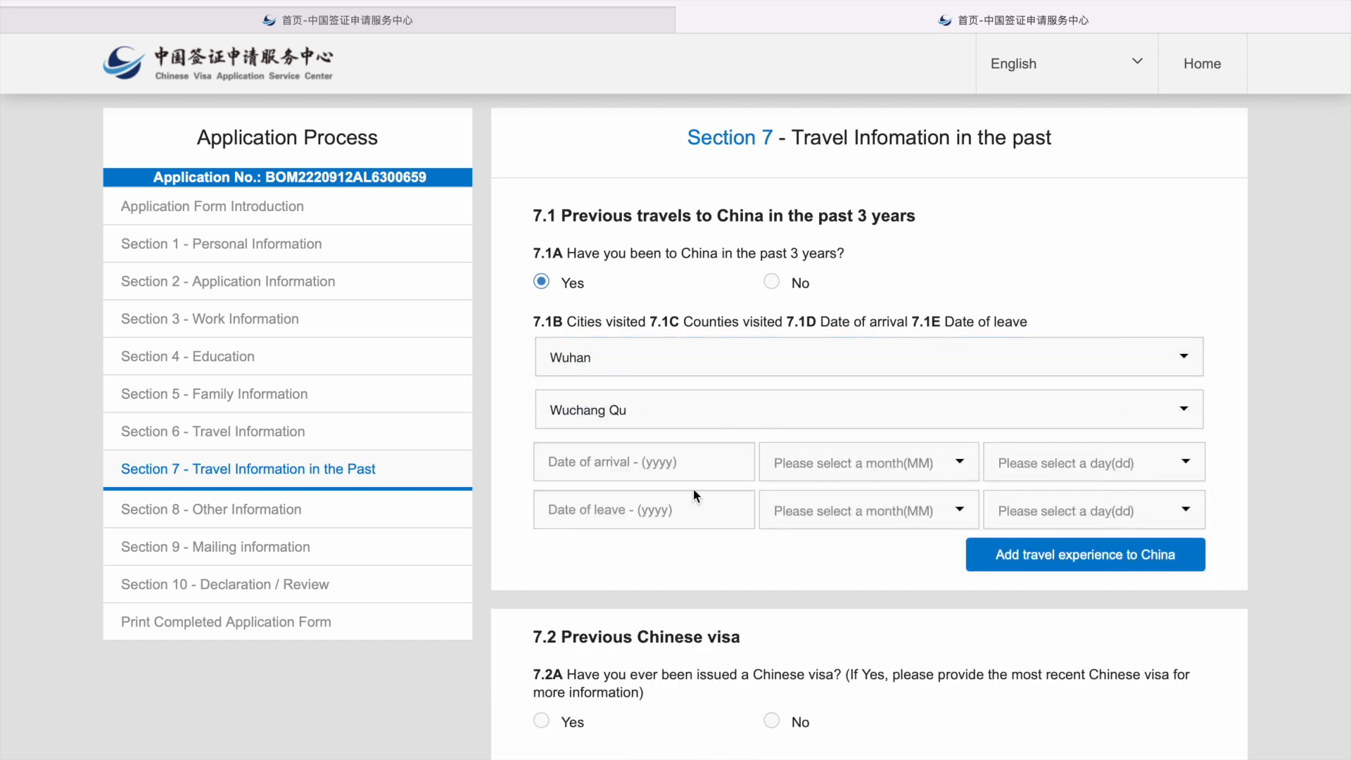
Step: Set the arrival date of the past trip to 2019-09-15
{"action": "left_click", "coordinate": [687, 468]}
{"action": "left_click", "coordinate": [646, 454]}
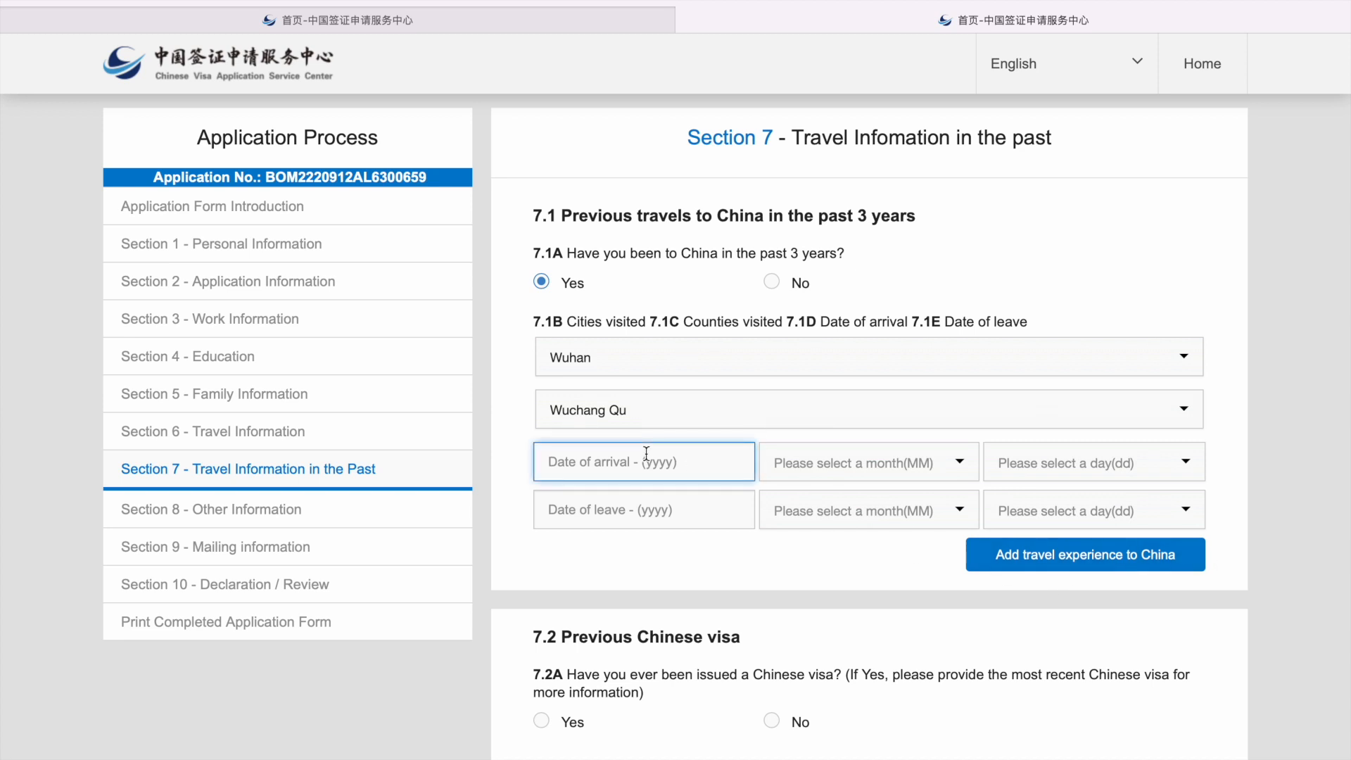
{"action": "type", "text": "2109"}
{"action": "key", "text": "BackSpace"}
{"action": "key", "text": "BackSpace"}
{"action": "key", "text": "BackSpace"}
{"action": "type", "text": "019"}
{"action": "left_click", "coordinate": [867, 466]}
{"action": "scroll", "coordinate": [847, 598], "scroll_direction": "down", "scroll_amount": 3}
{"action": "left_click", "coordinate": [829, 596]}
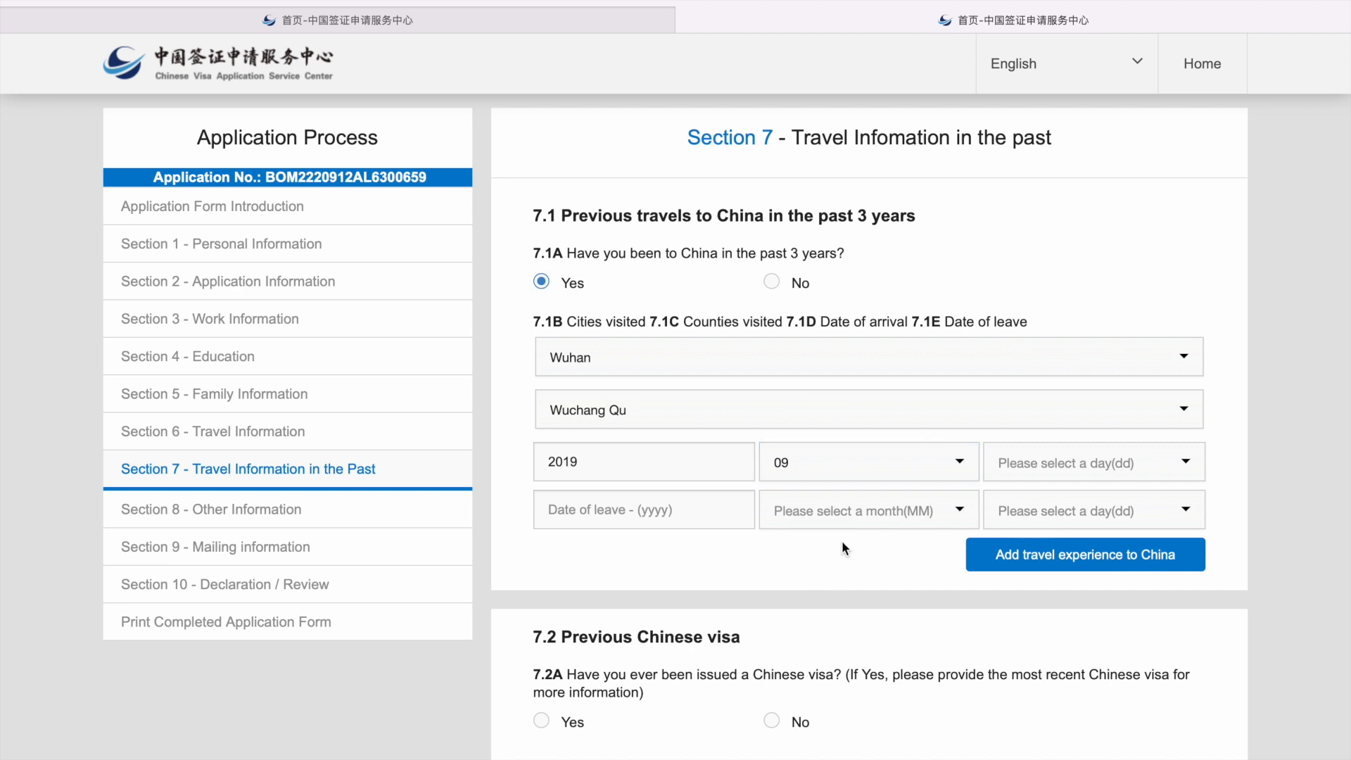
{"action": "left_click", "coordinate": [1005, 466]}
{"action": "scroll", "coordinate": [1017, 633], "scroll_direction": "down", "scroll_amount": 2}
{"action": "scroll", "coordinate": [1018, 635], "scroll_direction": "down", "scroll_amount": 1}
{"action": "left_click", "coordinate": [1015, 607]}
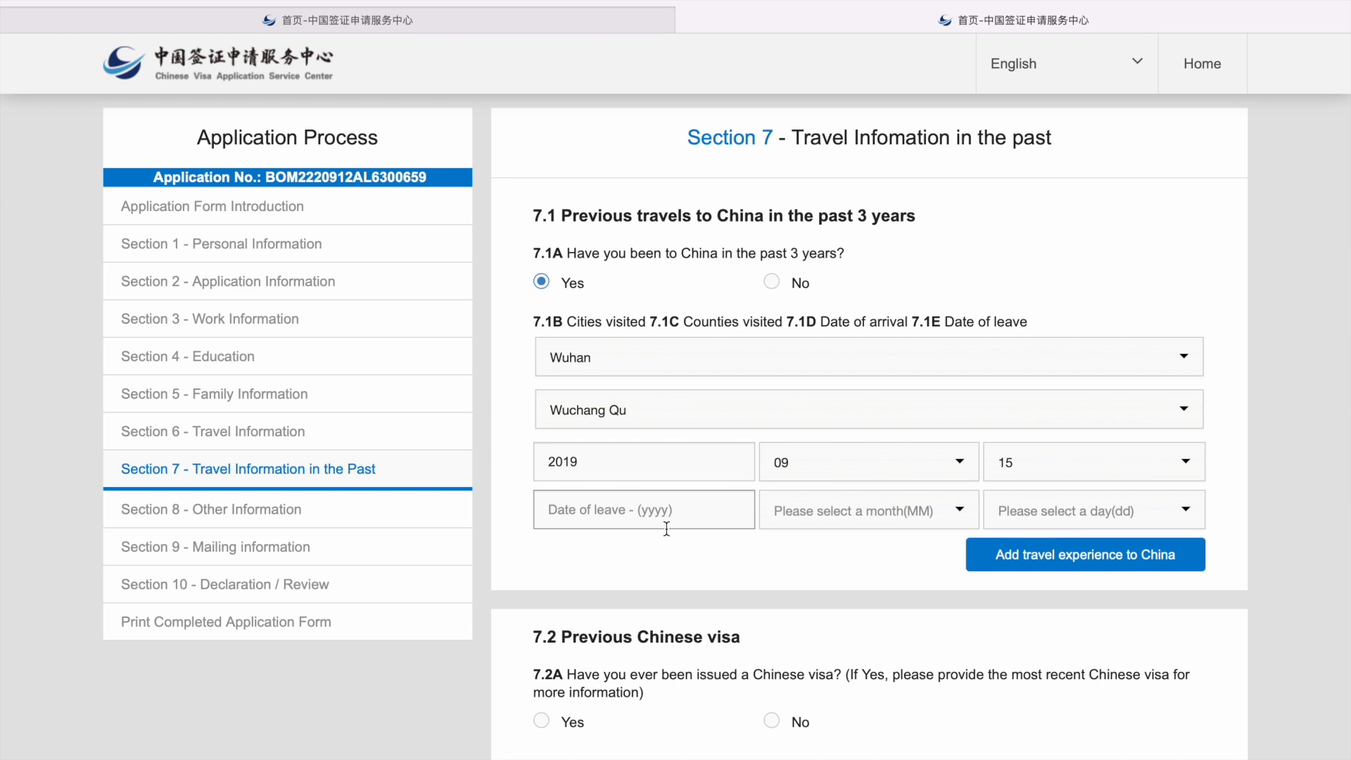
Step: Set the leave date of the past trip to 2020-01-10
{"action": "left_click", "coordinate": [599, 509]}
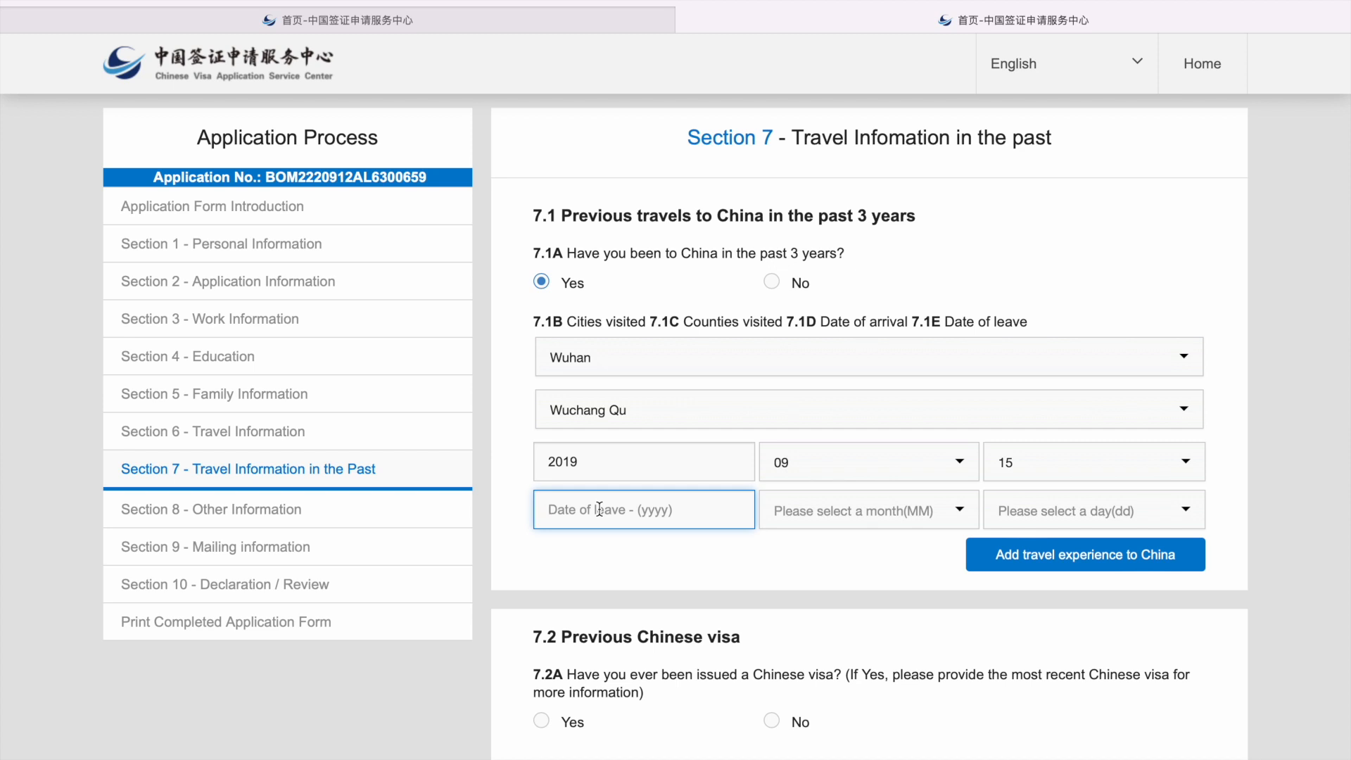
{"action": "type", "text": "201"}
{"action": "key", "text": "BackSpace"}
{"action": "type", "text": "20"}
{"action": "left_click", "coordinate": [832, 519]}
{"action": "left_click", "coordinate": [779, 551]}
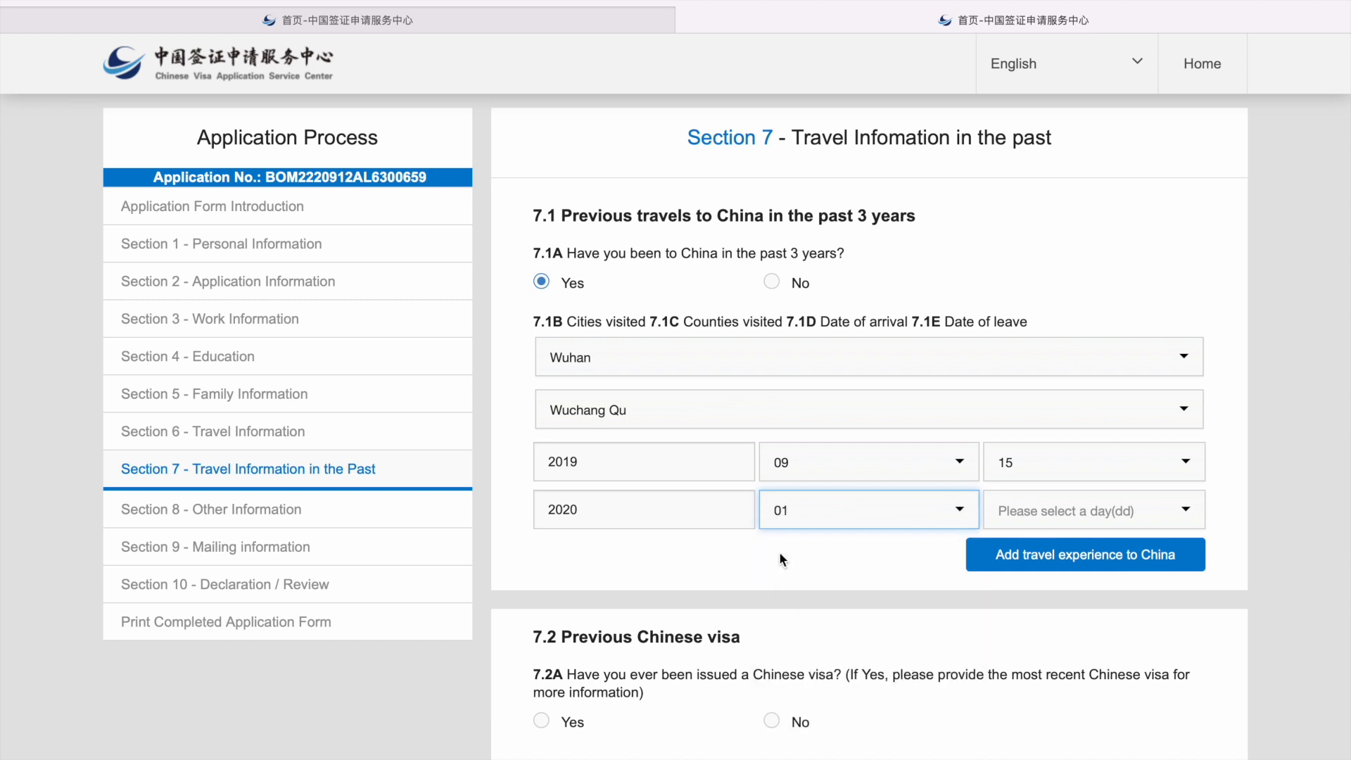
{"action": "left_click", "coordinate": [1066, 508]}
{"action": "scroll", "coordinate": [1034, 612], "scroll_direction": "down", "scroll_amount": 2}
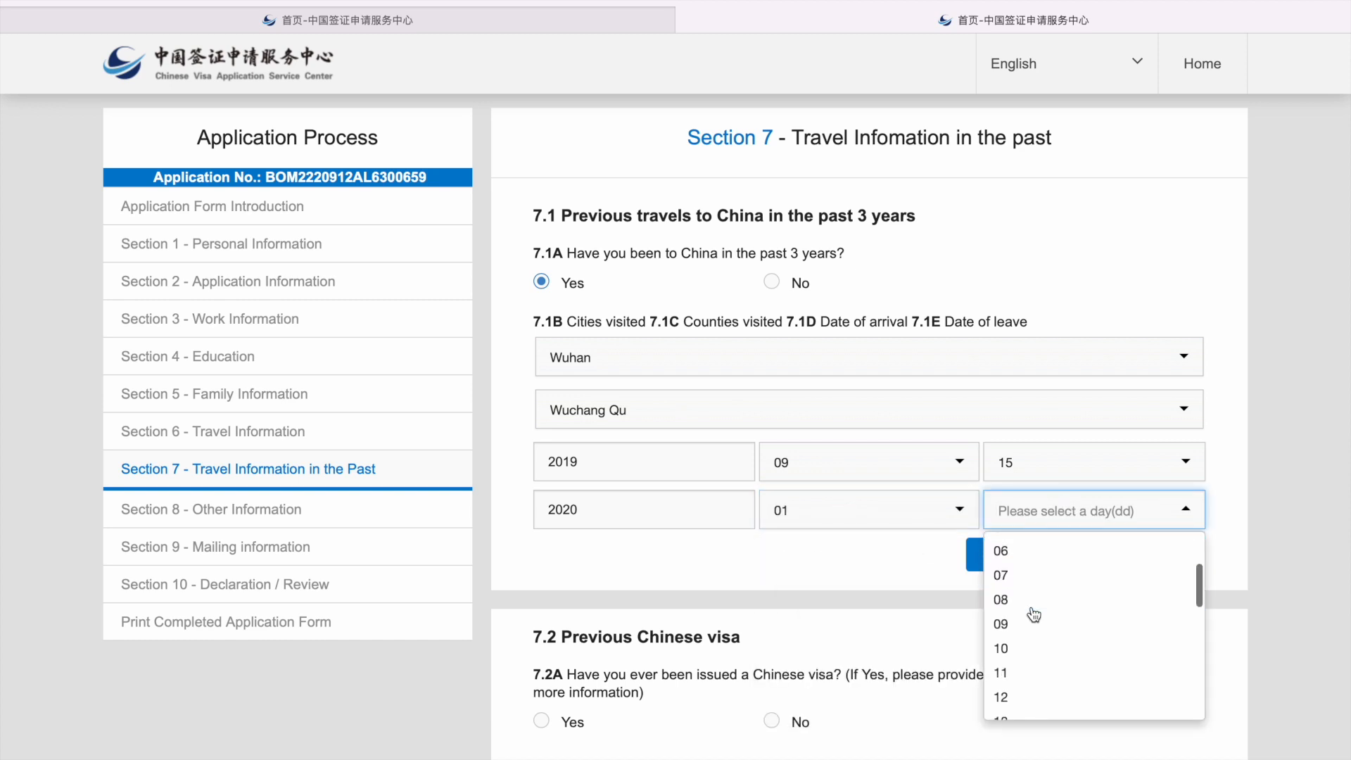
{"action": "left_click", "coordinate": [1014, 651]}
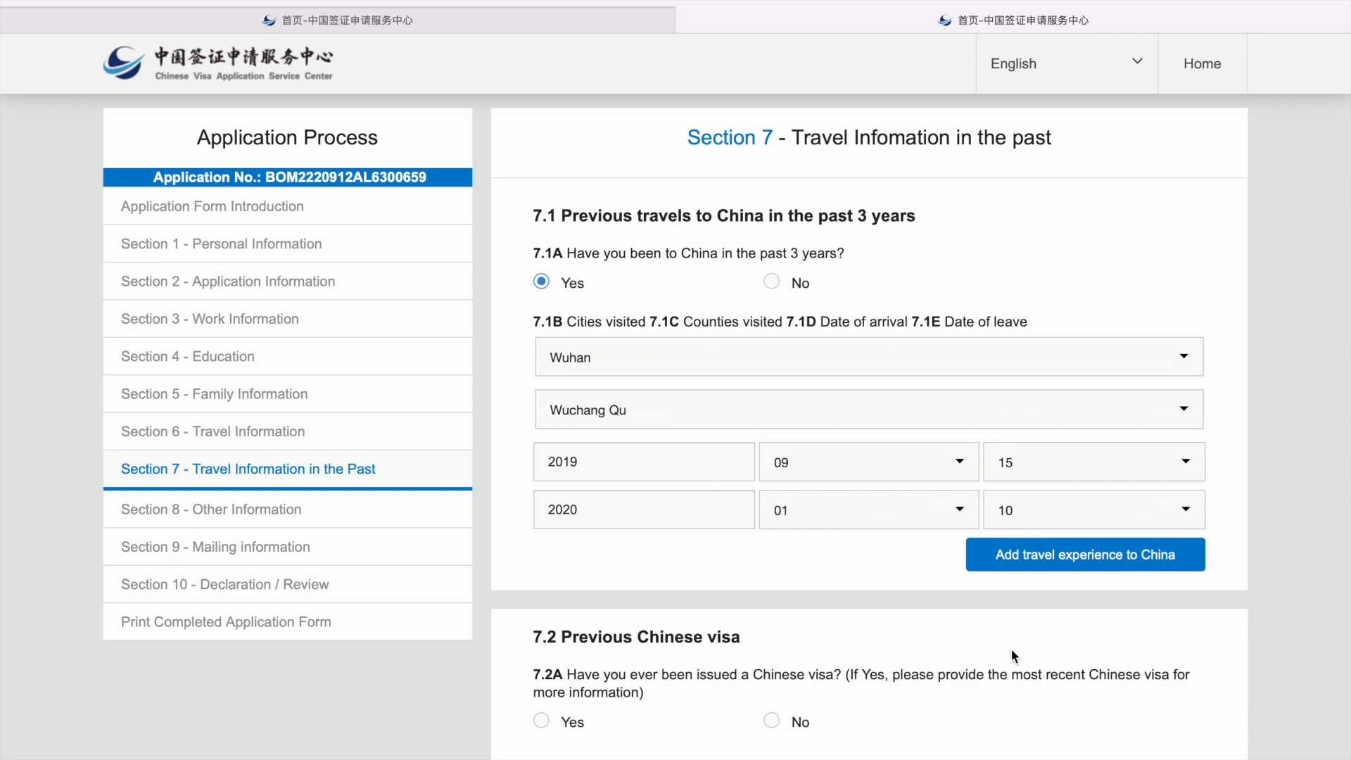
{"action": "scroll", "coordinate": [1011, 649], "scroll_direction": "down", "scroll_amount": 5}
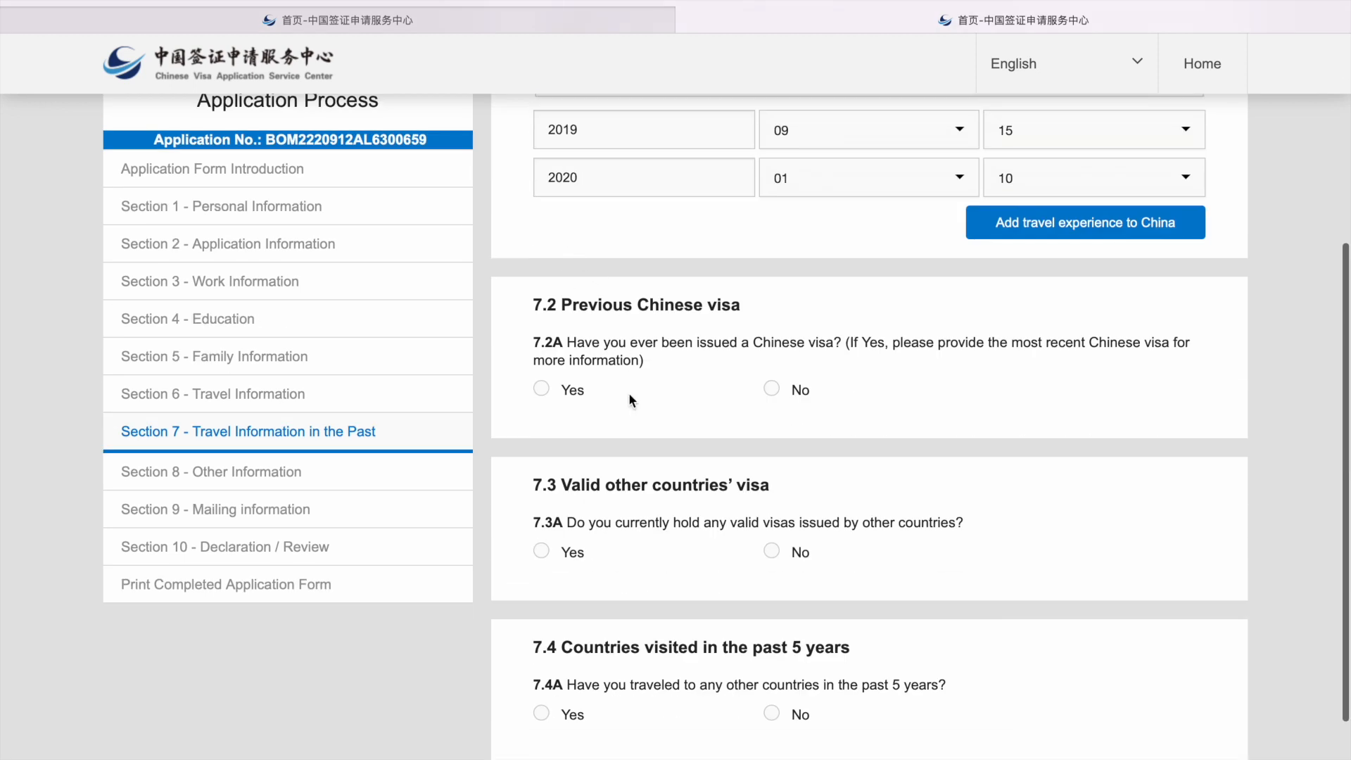
Step: Answer Yes to a previous Chinese visa, choose type X1, and enter its visa number
{"action": "left_click", "coordinate": [542, 392]}
{"action": "left_click", "coordinate": [633, 467]}
{"action": "scroll", "coordinate": [628, 575], "scroll_direction": "down", "scroll_amount": 2}
{"action": "scroll", "coordinate": [628, 576], "scroll_direction": "down", "scroll_amount": 4}
{"action": "scroll", "coordinate": [654, 505], "scroll_direction": "down", "scroll_amount": 2}
{"action": "left_click", "coordinate": [603, 636]}
{"action": "scroll", "coordinate": [593, 653], "scroll_direction": "down", "scroll_amount": 3}
{"action": "left_click", "coordinate": [662, 320]}
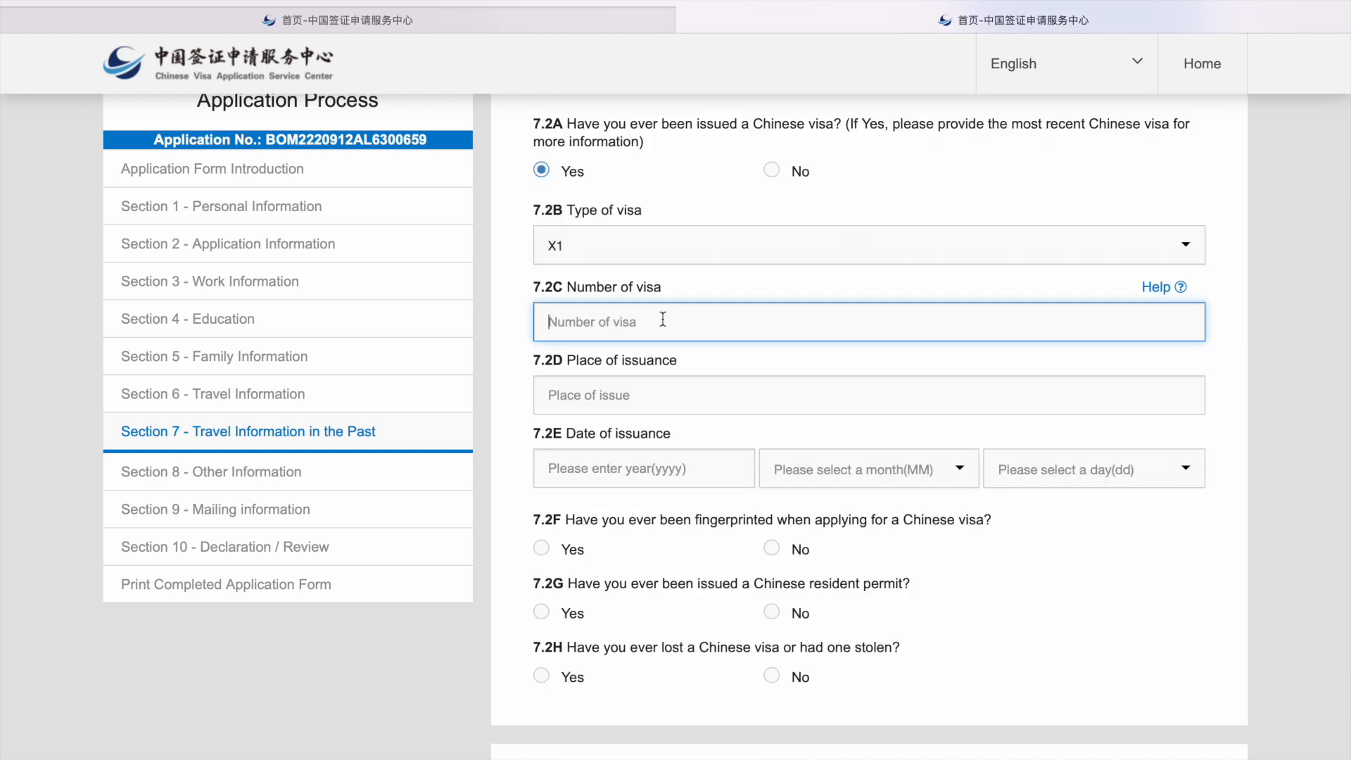
Step: Enter Hubei as place of issuance, issuance date 2019-09-27, and answer Yes to fingerprinting
{"action": "left_click", "coordinate": [681, 395]}
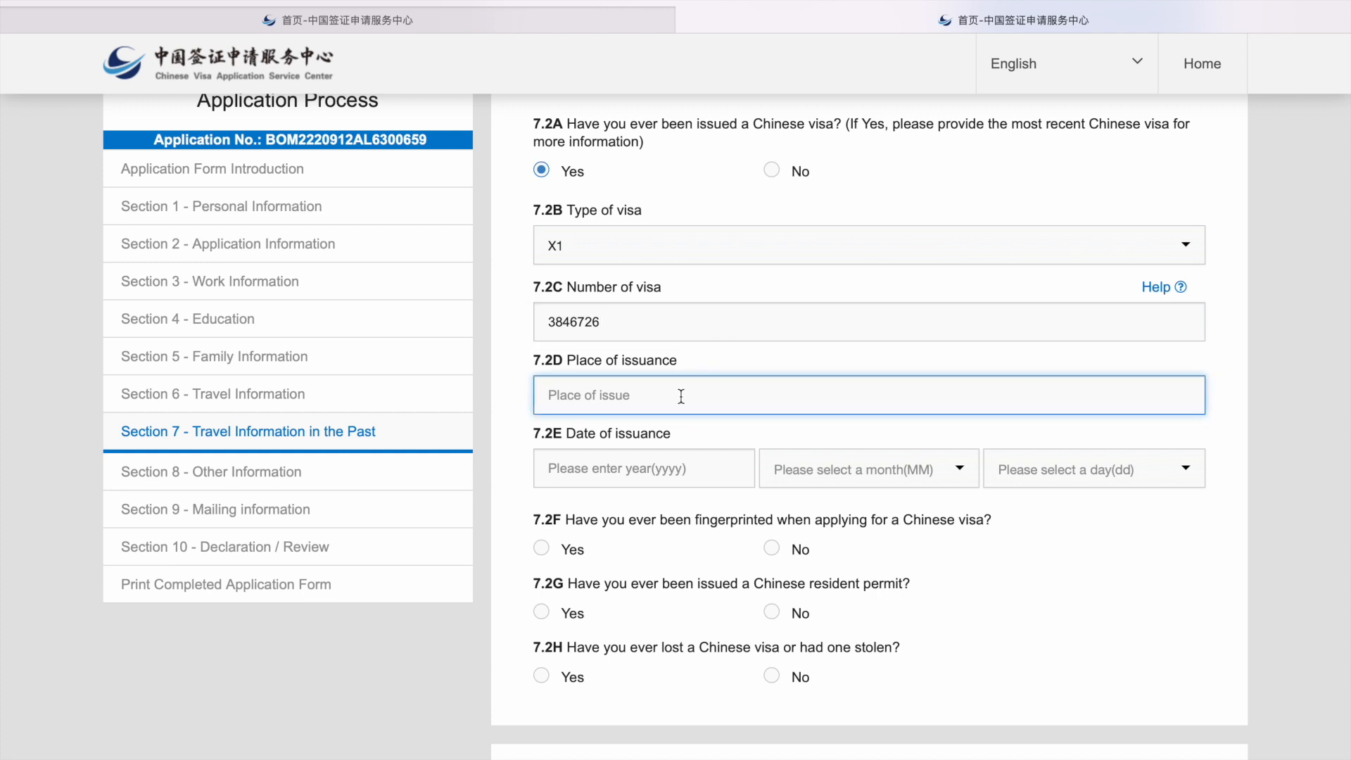
{"action": "type", "text": "Hubei"}
{"action": "scroll", "coordinate": [698, 360], "scroll_direction": "down", "scroll_amount": 1}
{"action": "left_click", "coordinate": [642, 423]}
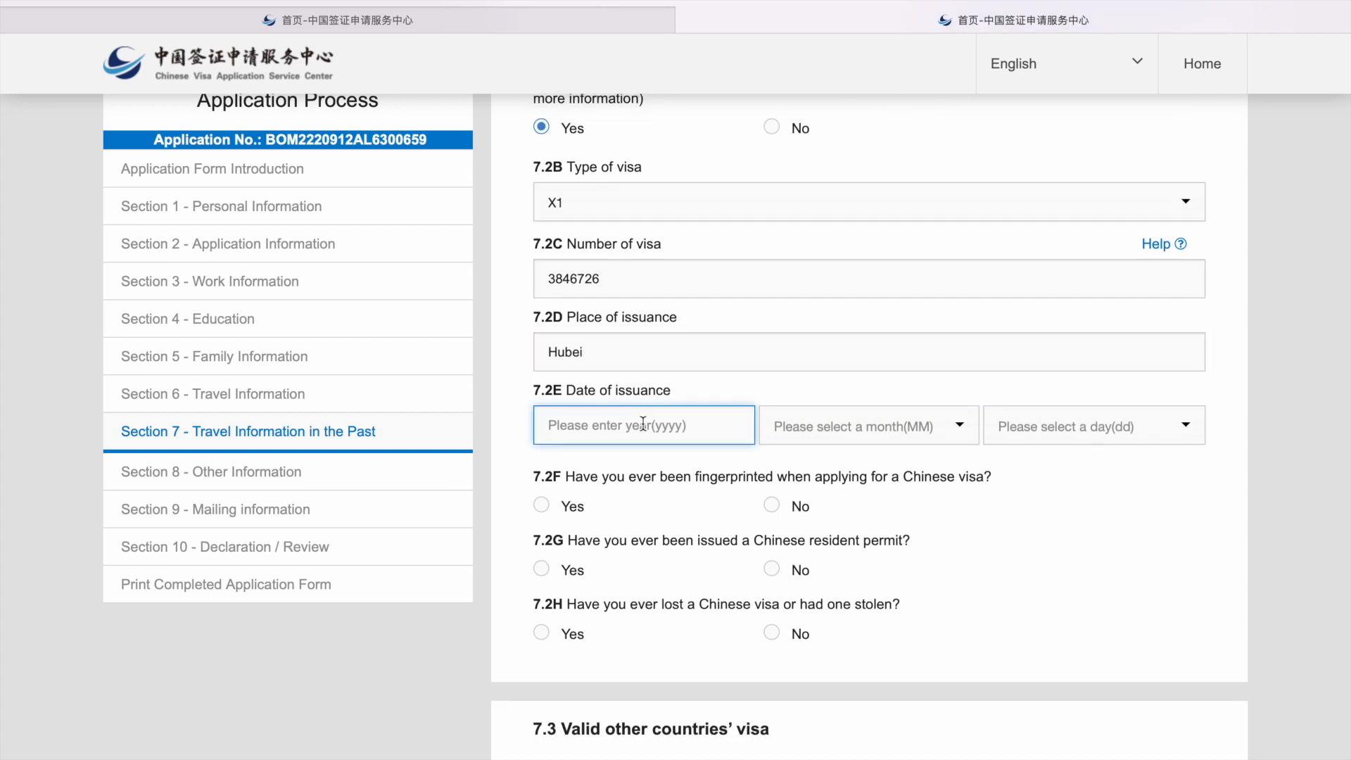
{"action": "type", "text": "2019"}
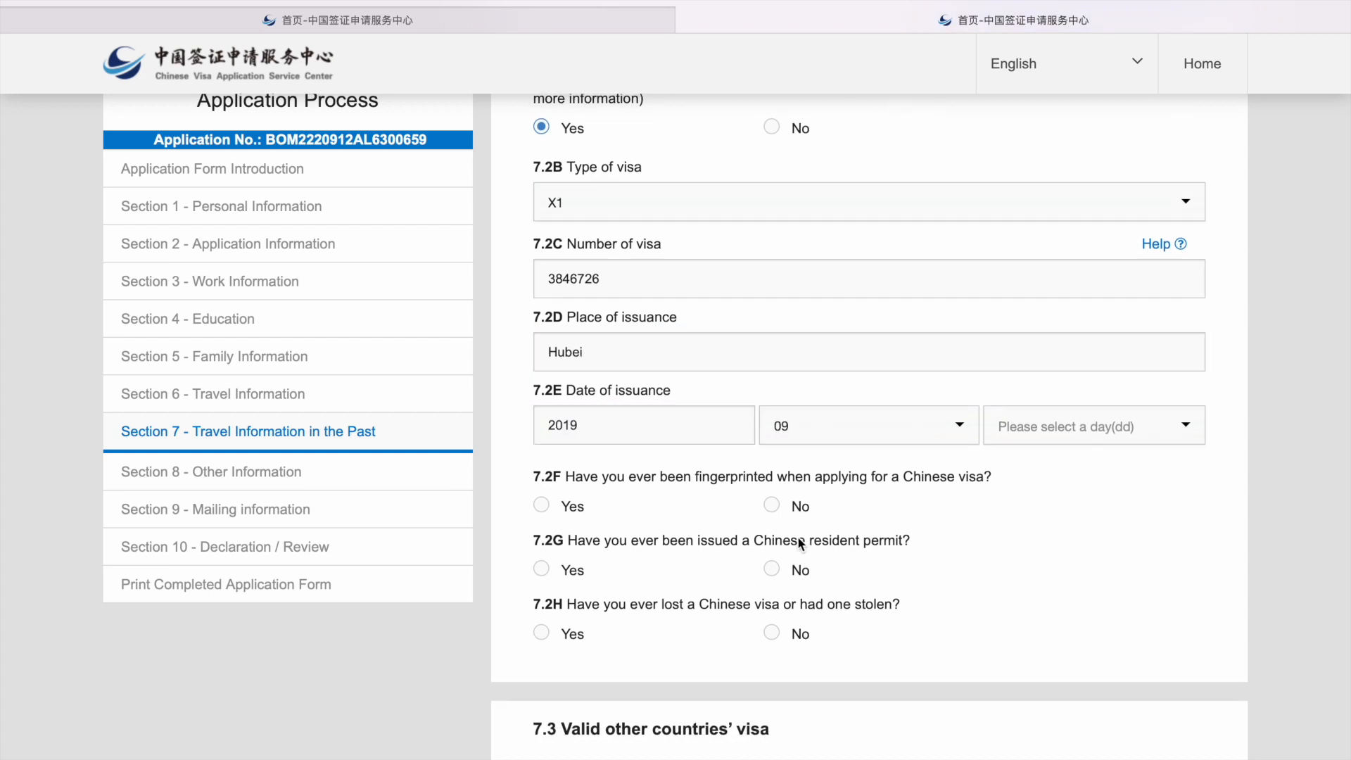
{"action": "left_click", "coordinate": [1017, 426]}
{"action": "scroll", "coordinate": [1027, 591], "scroll_direction": "down", "scroll_amount": 4}
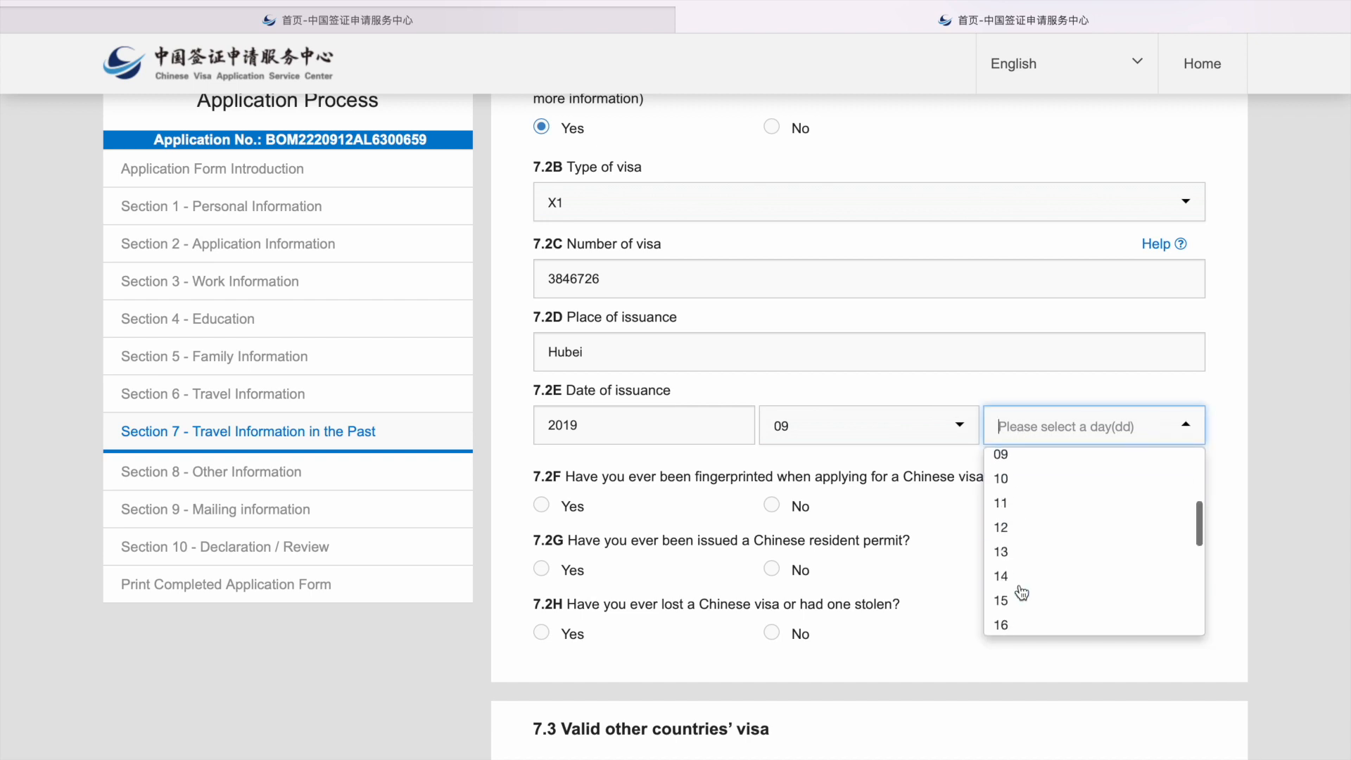
{"action": "scroll", "coordinate": [1021, 593], "scroll_direction": "down", "scroll_amount": 4}
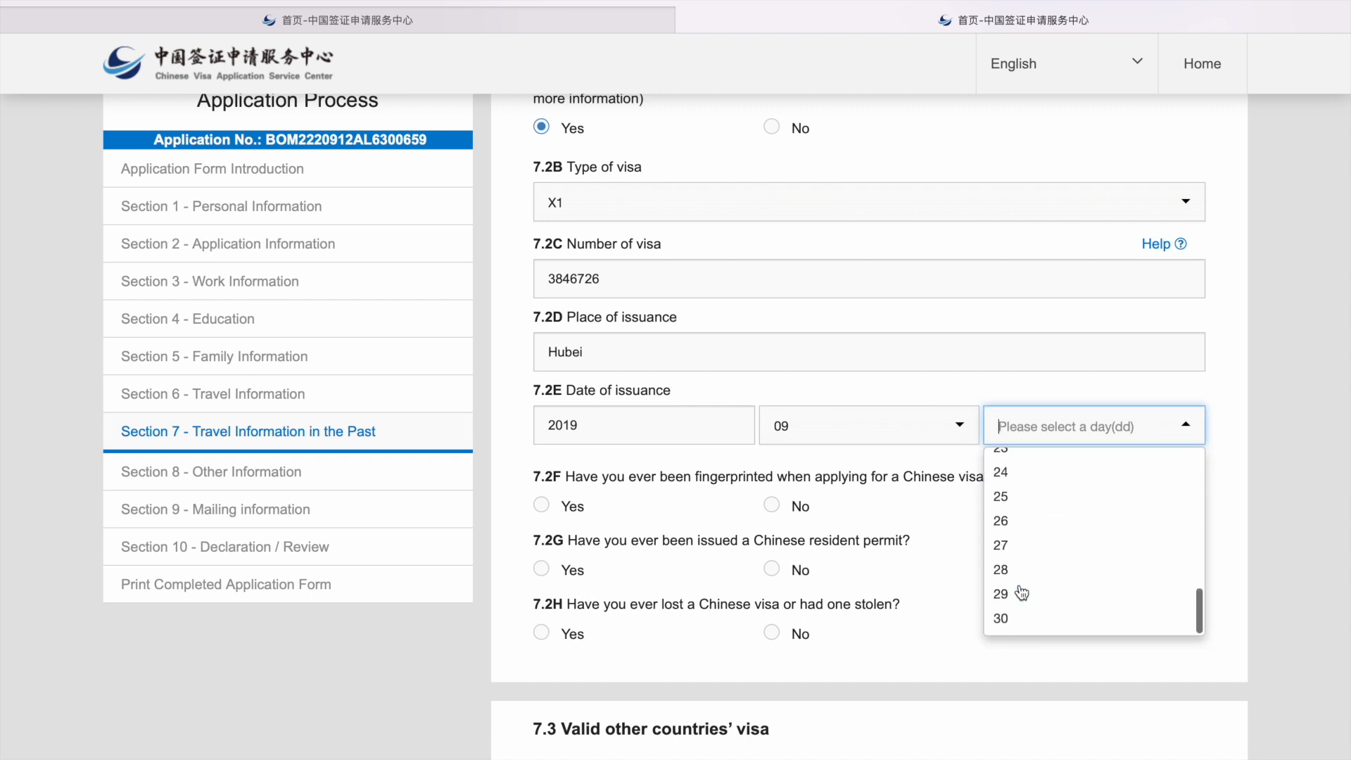
{"action": "left_click", "coordinate": [1022, 552]}
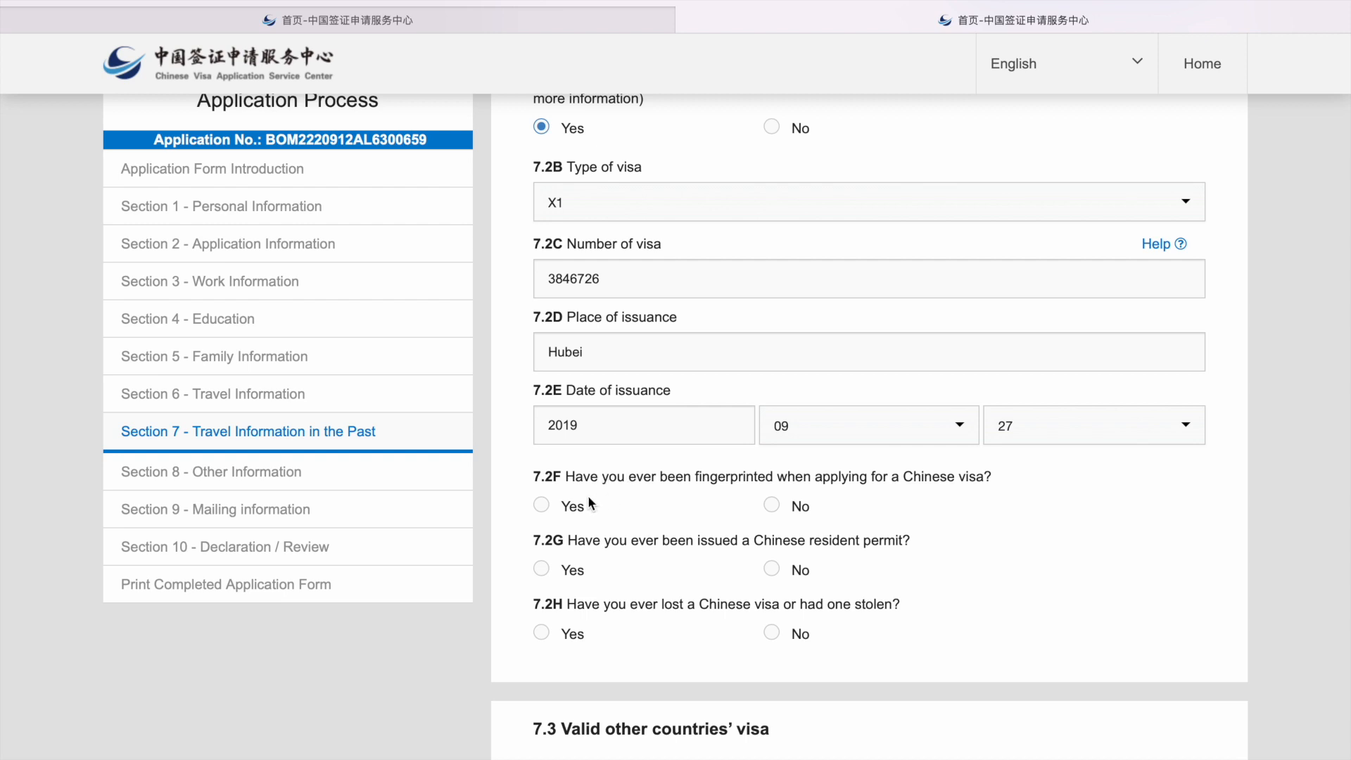
{"action": "left_click", "coordinate": [561, 508]}
Step: Record fingerprinting on 2019-09-27 in Hubei
{"action": "left_click", "coordinate": [586, 576]}
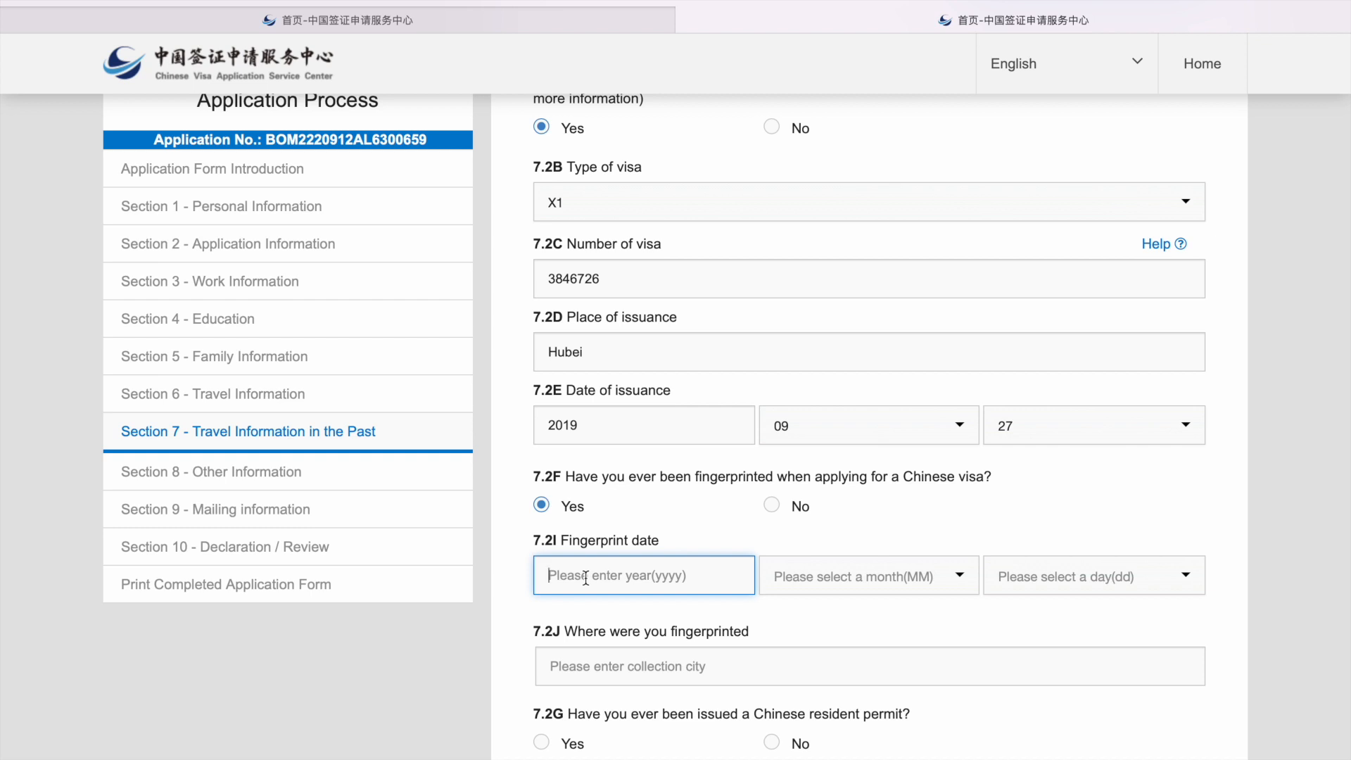
{"action": "type", "text": "2019"}
{"action": "left_click", "coordinate": [808, 584]}
{"action": "scroll", "coordinate": [837, 704], "scroll_direction": "down", "scroll_amount": 3}
{"action": "left_click", "coordinate": [844, 677]}
{"action": "left_click", "coordinate": [1041, 583]}
{"action": "scroll", "coordinate": [1056, 640], "scroll_direction": "down", "scroll_amount": 6}
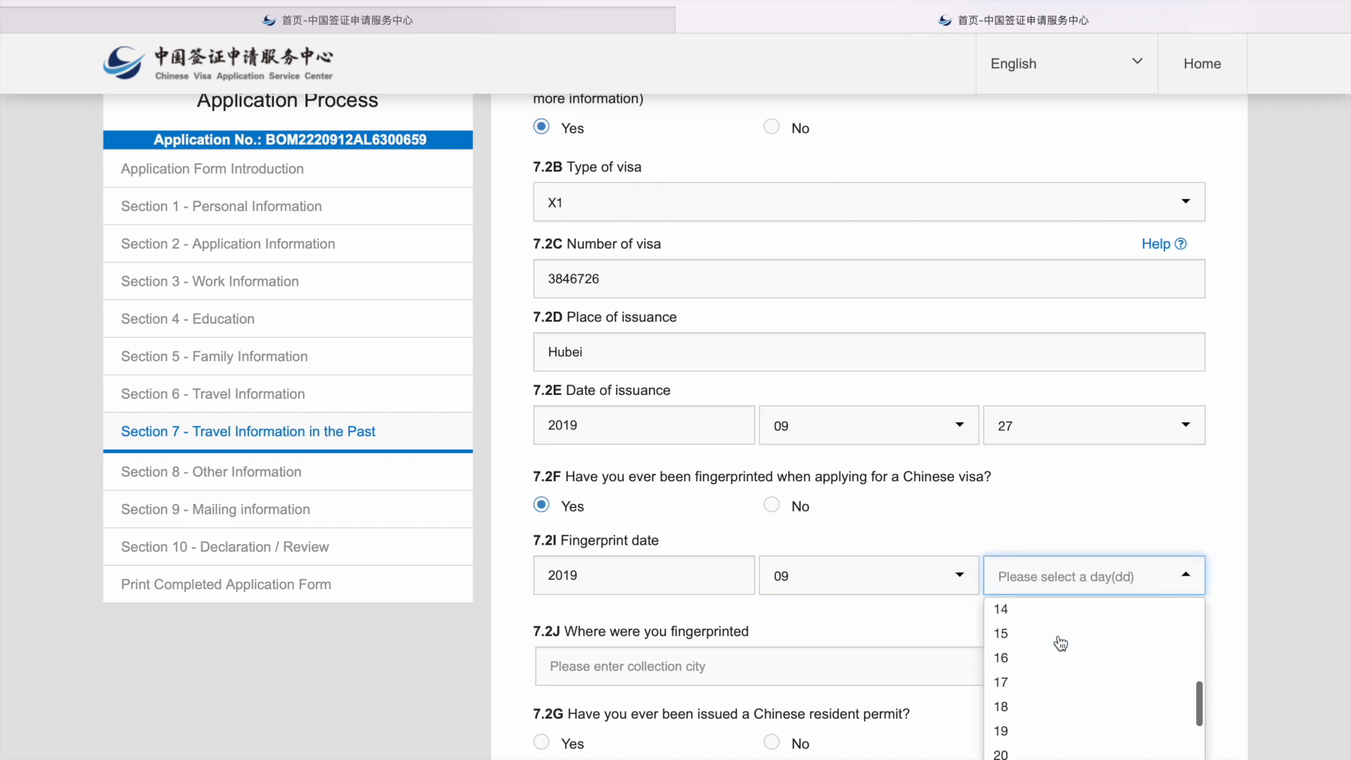
{"action": "scroll", "coordinate": [1060, 643], "scroll_direction": "down", "scroll_amount": 2}
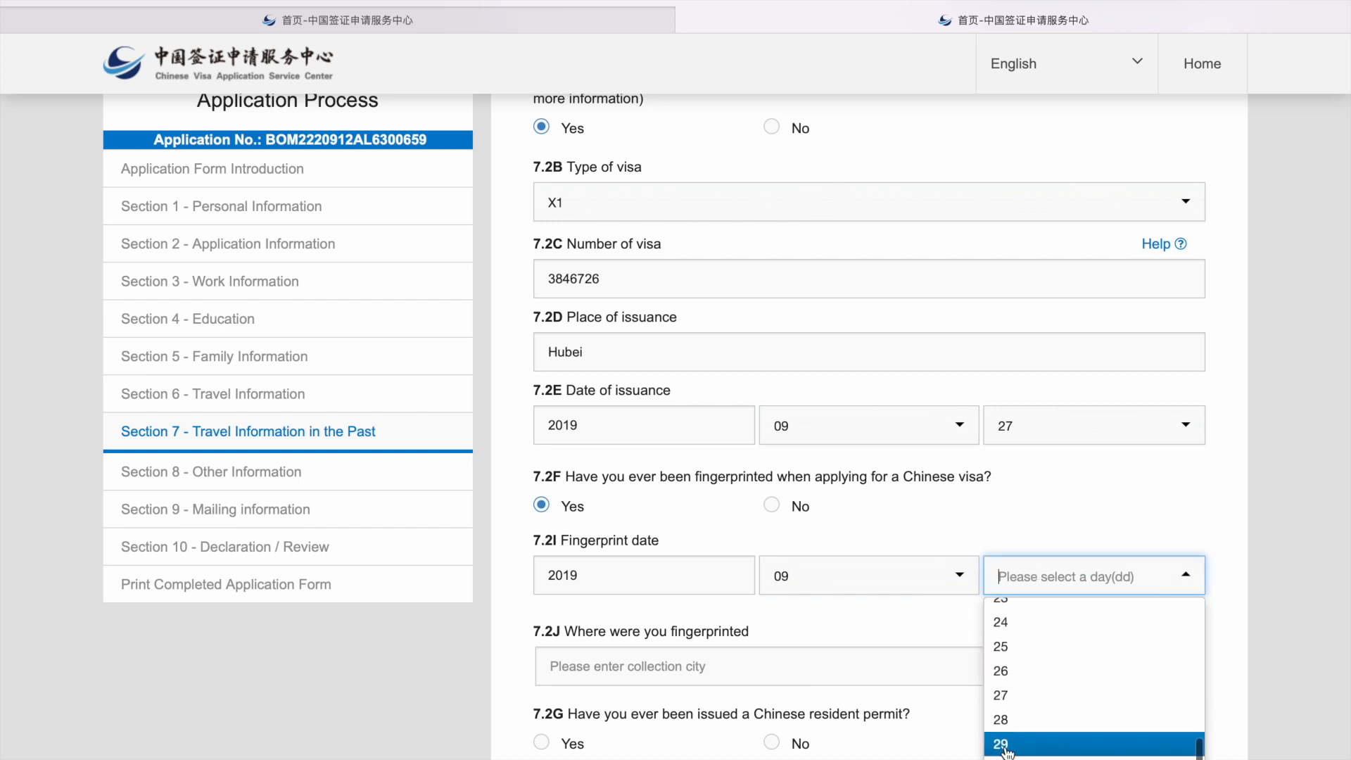
{"action": "left_click", "coordinate": [995, 695]}
{"action": "left_click", "coordinate": [581, 668]}
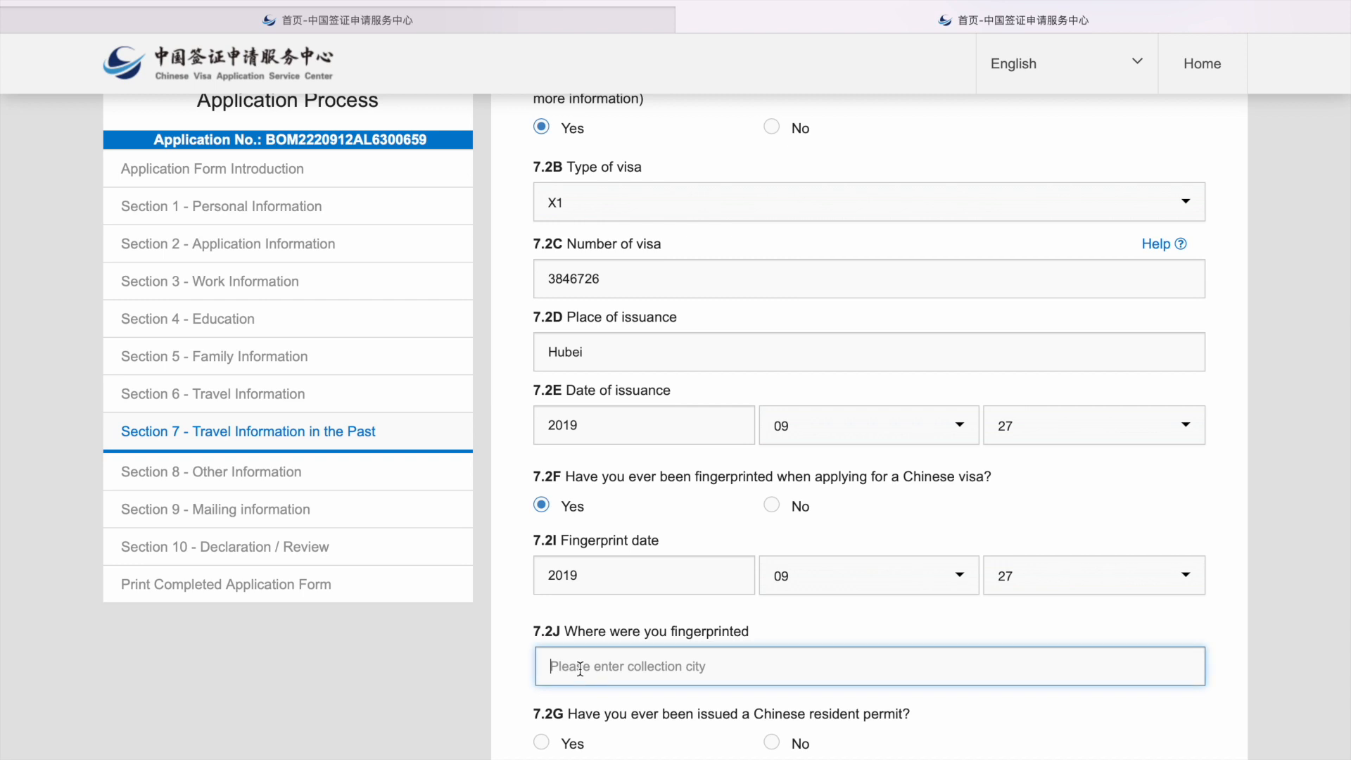
{"action": "type", "text": "Hubei"}
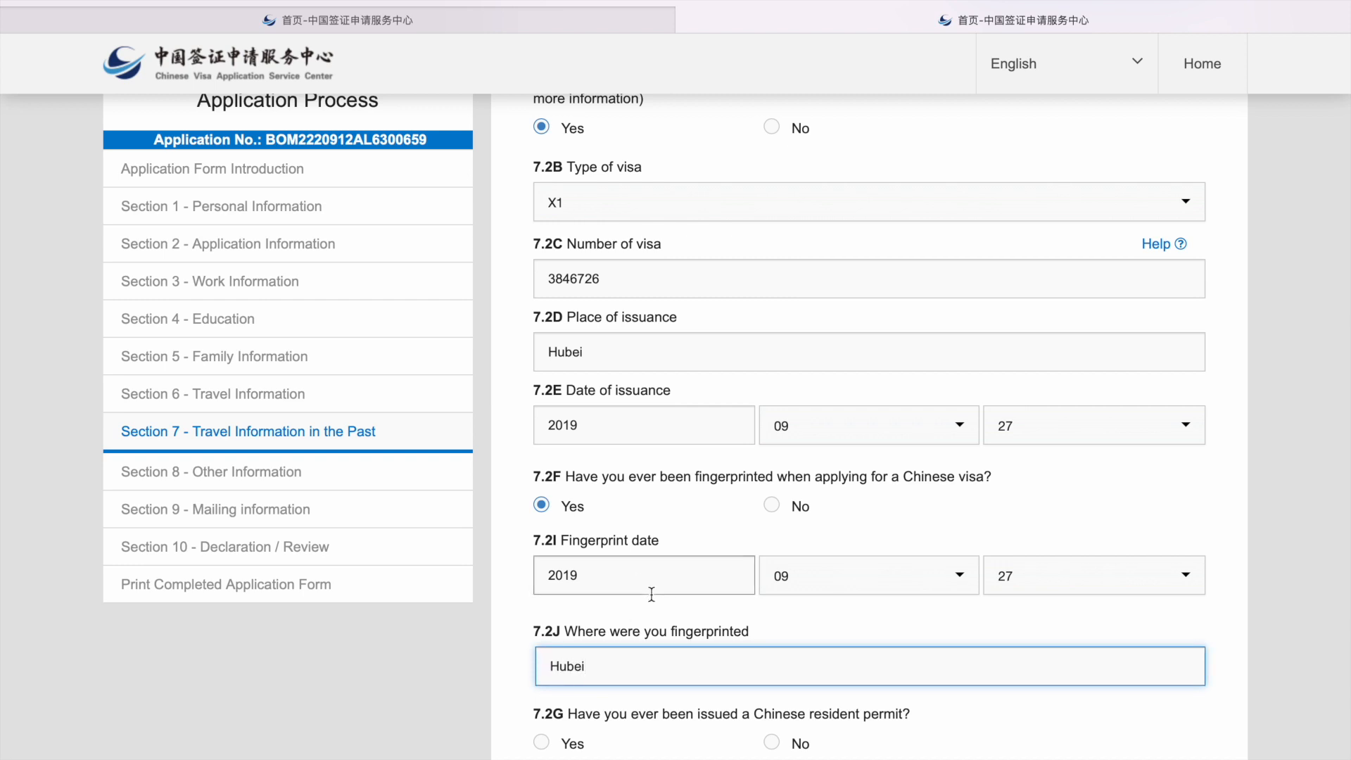
Step: Answer Yes to a resident permit with its number, and No to lost visas and other valid visas
{"action": "scroll", "coordinate": [651, 595], "scroll_direction": "down", "scroll_amount": 3}
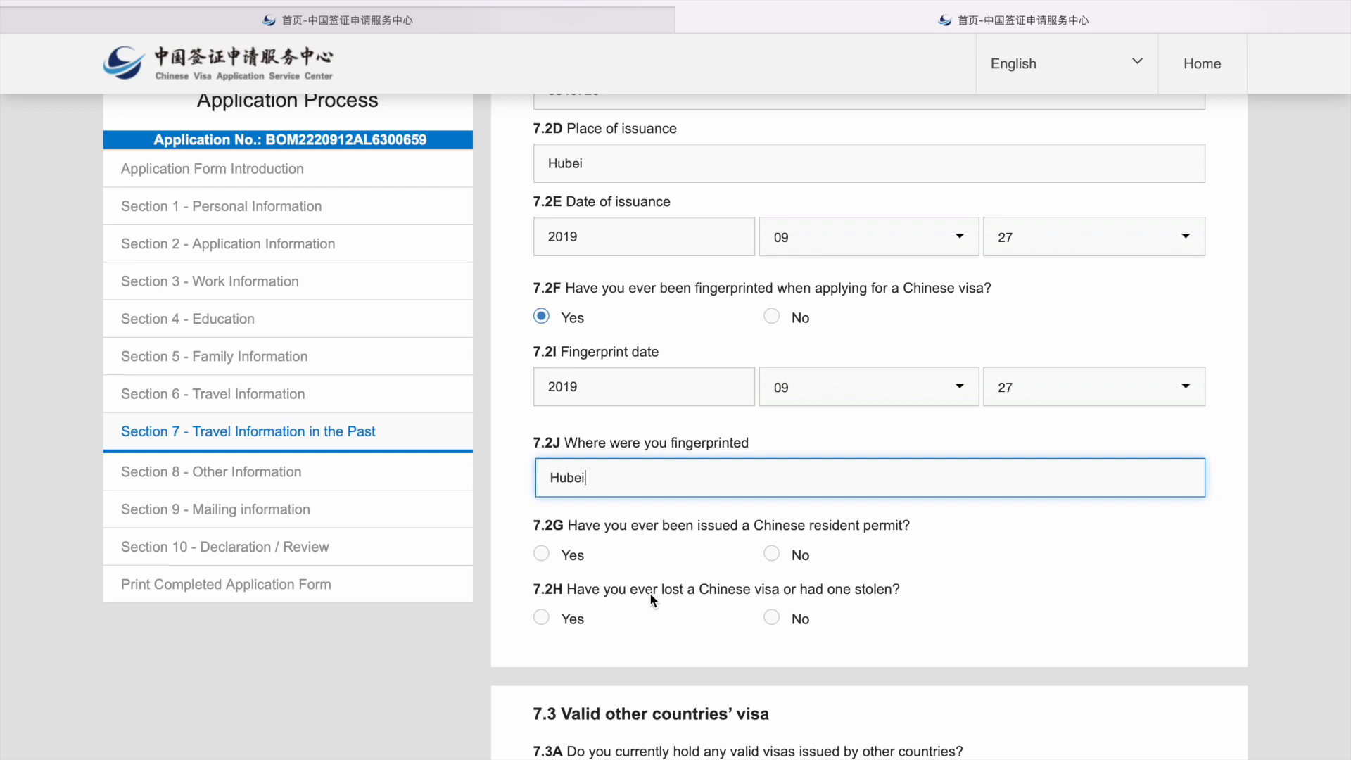
{"action": "scroll", "coordinate": [650, 596], "scroll_direction": "down", "scroll_amount": 2}
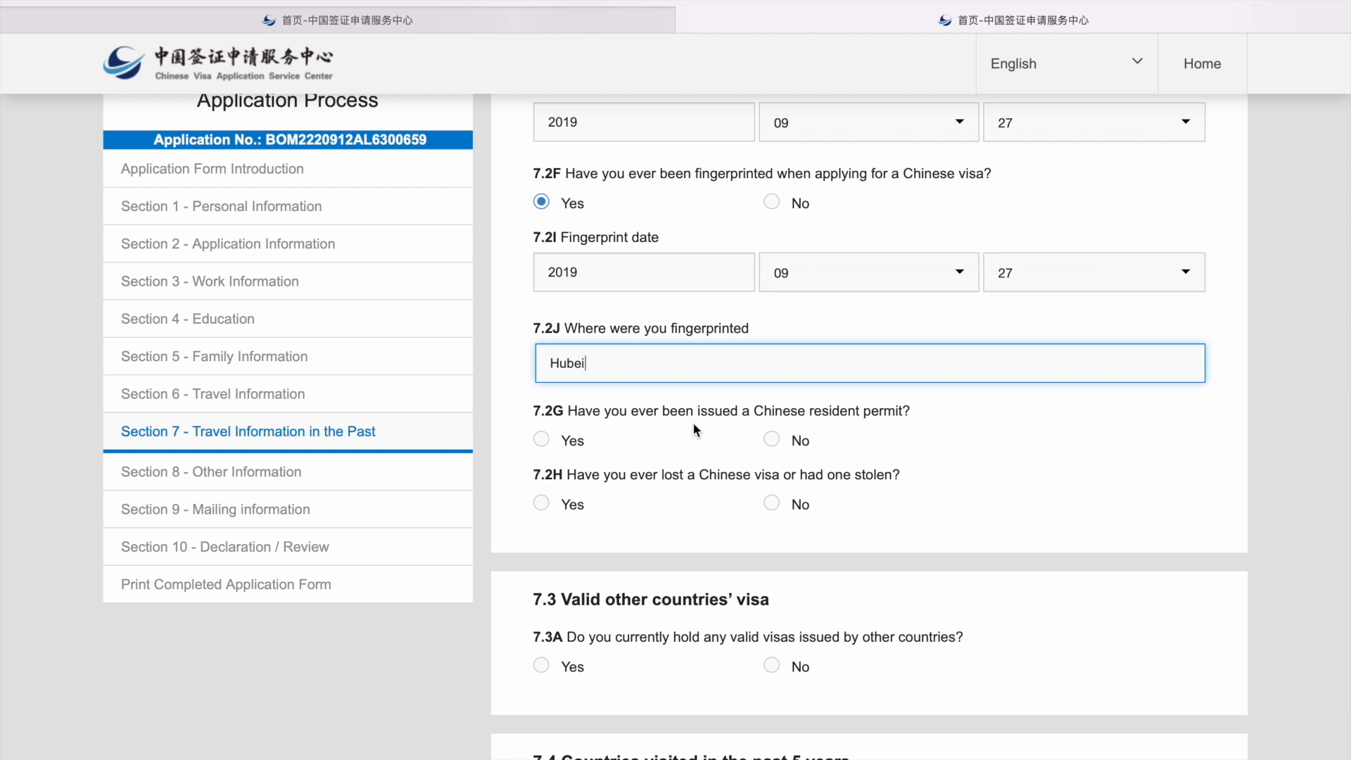
{"action": "left_click", "coordinate": [550, 433]}
{"action": "key", "text": "Tab"}
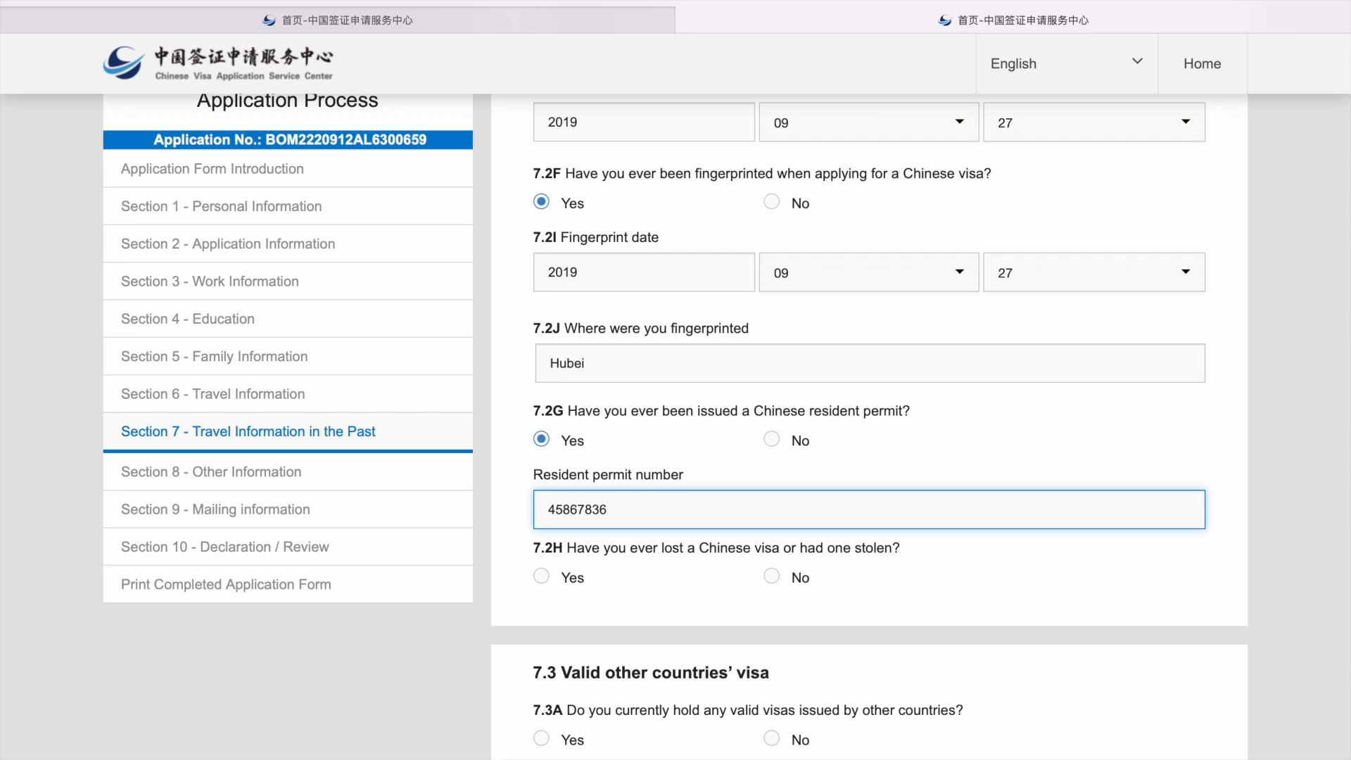
{"action": "scroll", "coordinate": [624, 440], "scroll_direction": "down", "scroll_amount": 3}
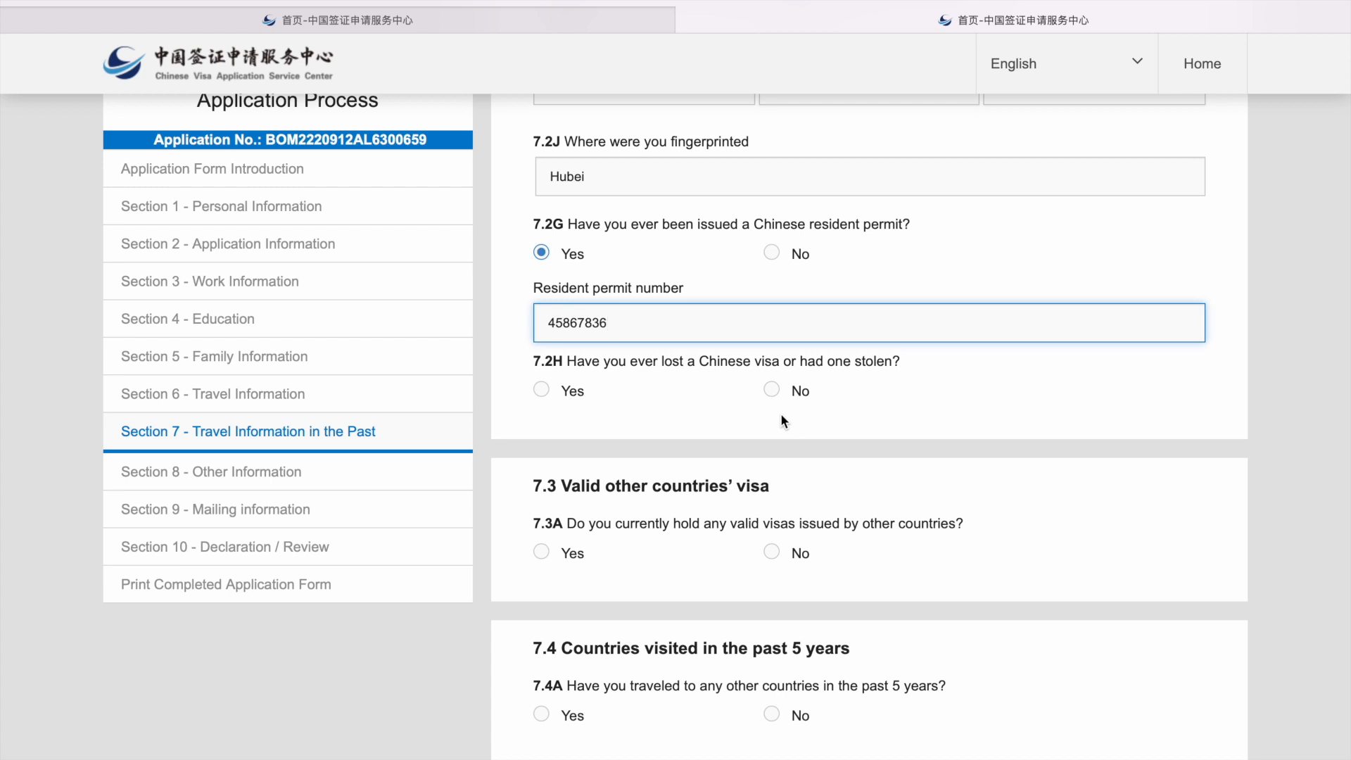
{"action": "left_click", "coordinate": [771, 389]}
{"action": "scroll", "coordinate": [776, 485], "scroll_direction": "down", "scroll_amount": 2}
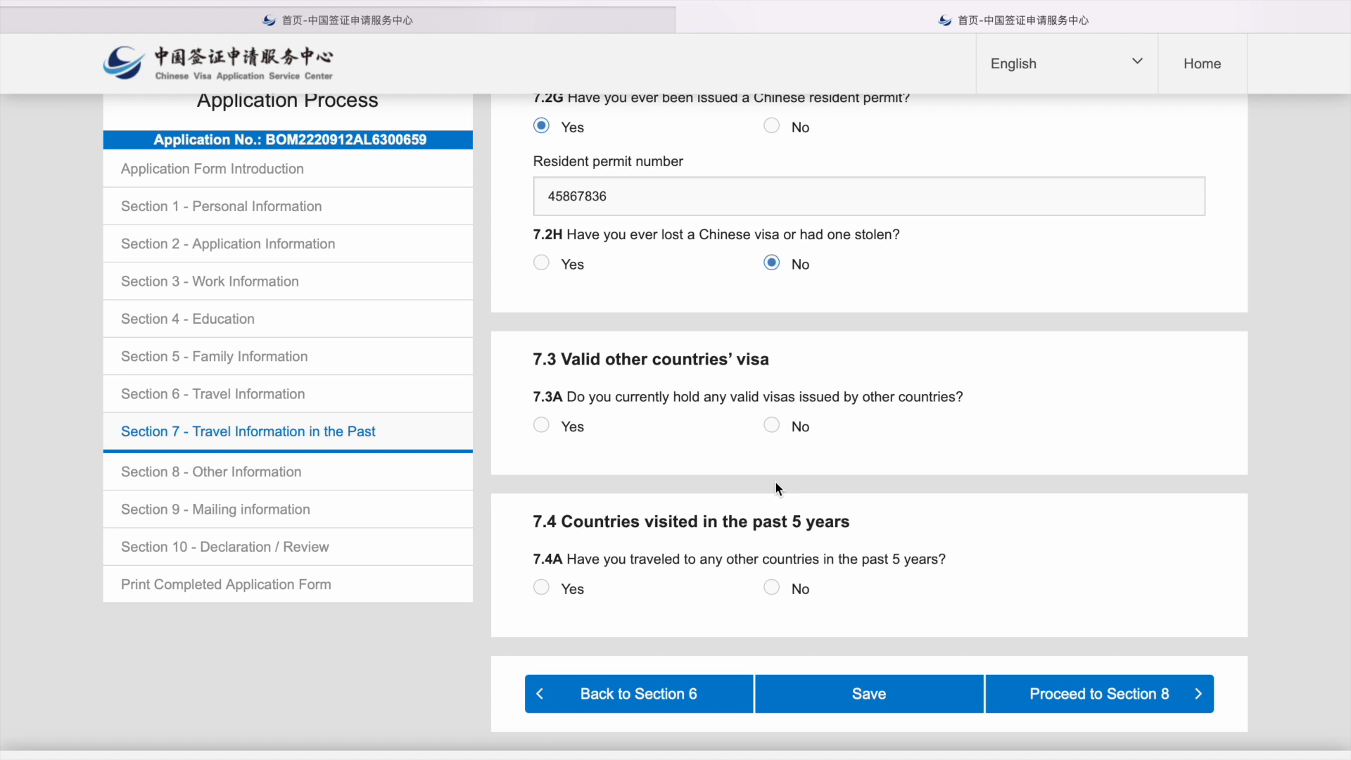
{"action": "left_click", "coordinate": [775, 428]}
Step: Answer Yes to 7.4A and add Singapore and Thailand as countries visited
{"action": "left_click", "coordinate": [540, 591]}
{"action": "left_click", "coordinate": [562, 661]}
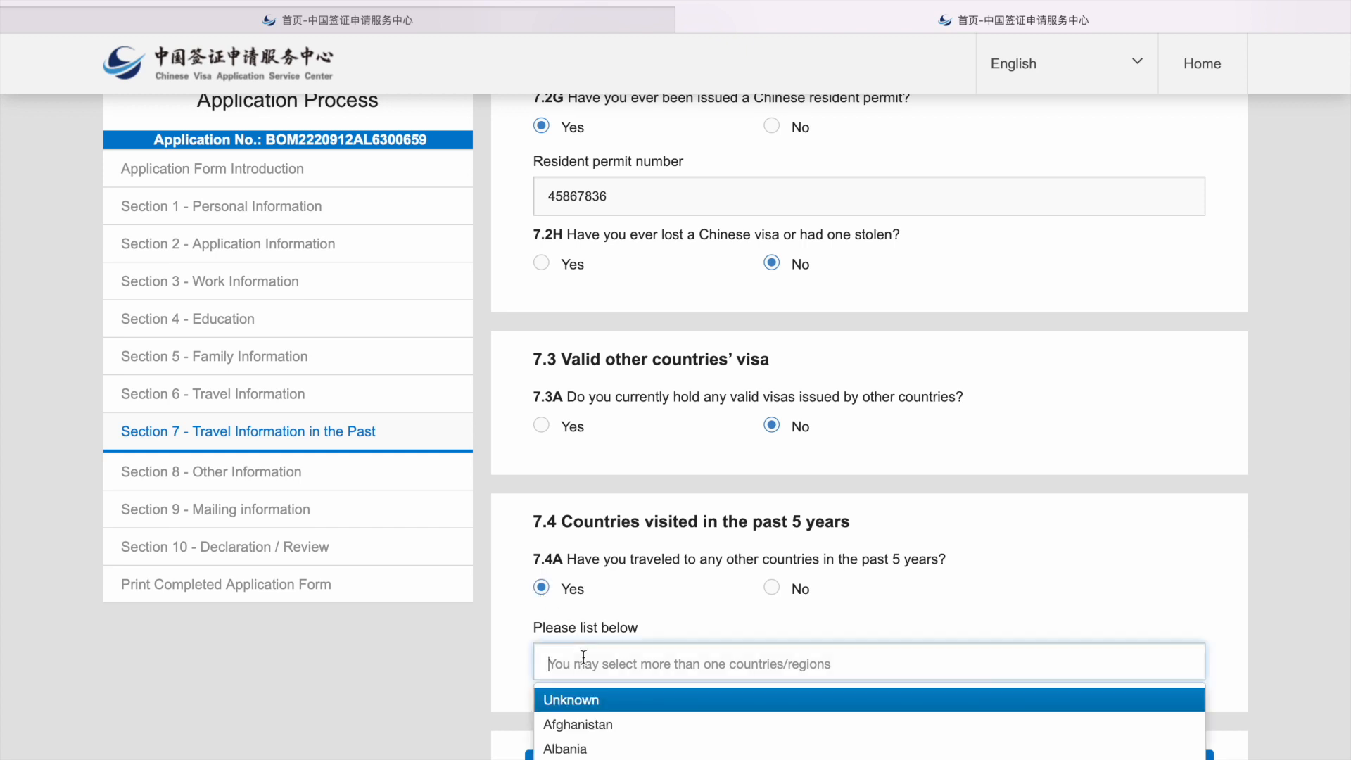
{"action": "type", "text": "sinh"}
{"action": "key", "text": "BackSpace"}
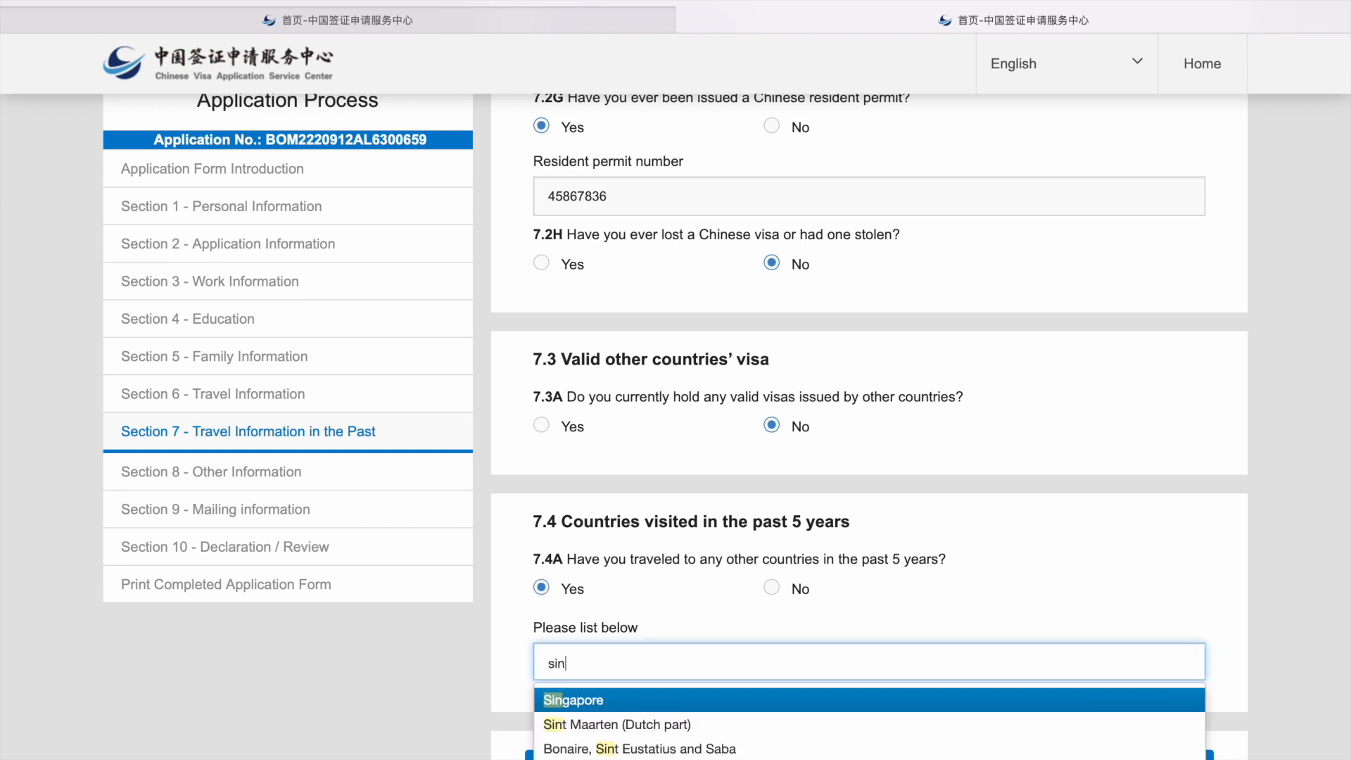
{"action": "key", "text": "Return"}
{"action": "type", "text": "thi"}
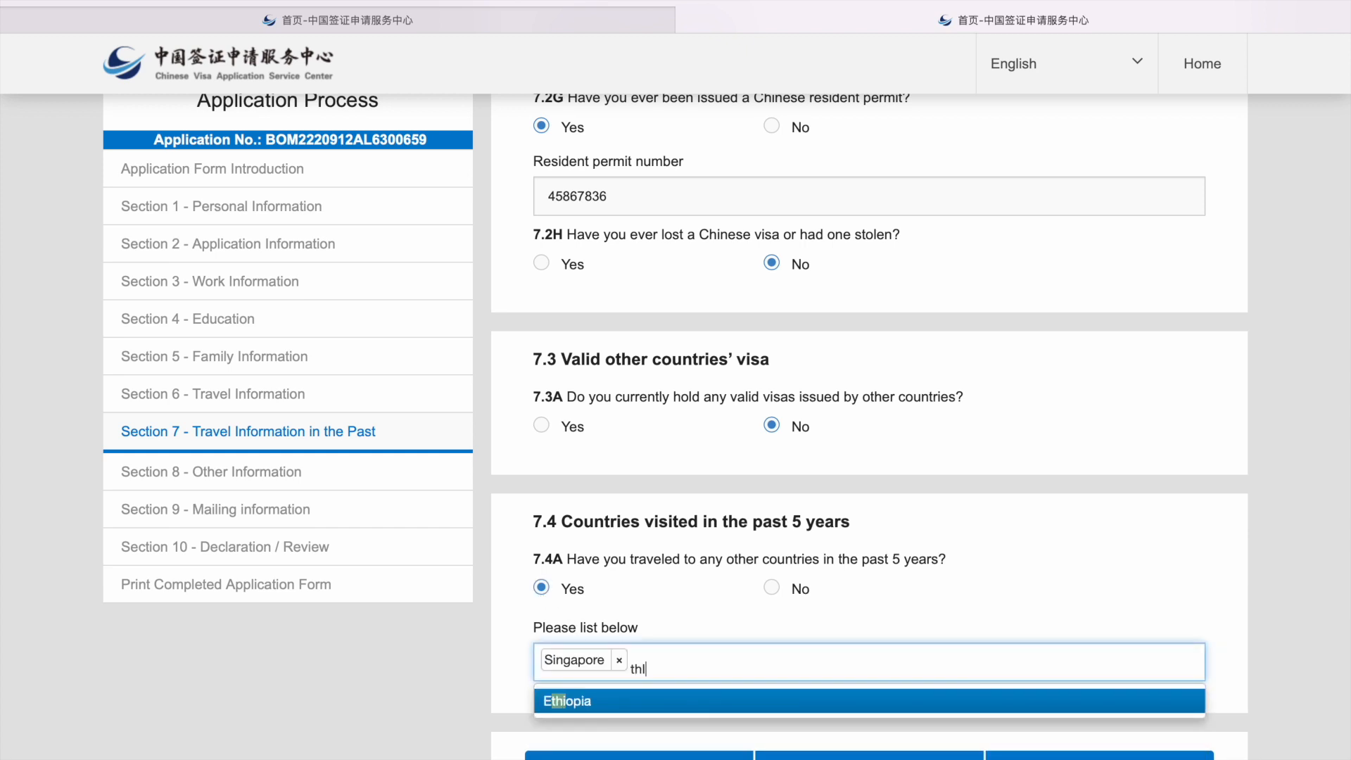
{"action": "key", "text": "BackSpace"}
{"action": "key", "text": "BackSpace"}
{"action": "type", "text": "hai"}
{"action": "key", "text": "Return"}
{"action": "left_click", "coordinate": [755, 632]}
Step: Save Section 7 and proceed to Section 8
{"action": "scroll", "coordinate": [756, 632], "scroll_direction": "down", "scroll_amount": 2}
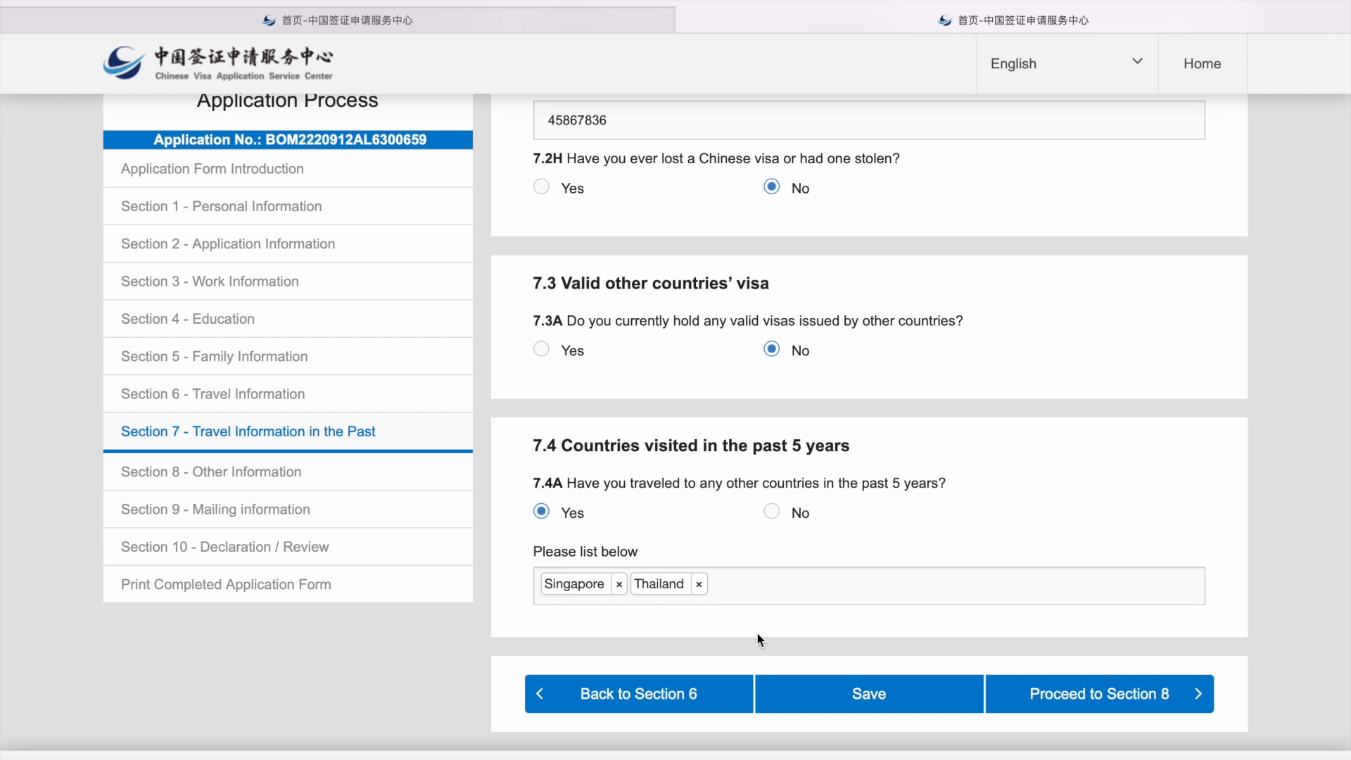
{"action": "left_click", "coordinate": [818, 703]}
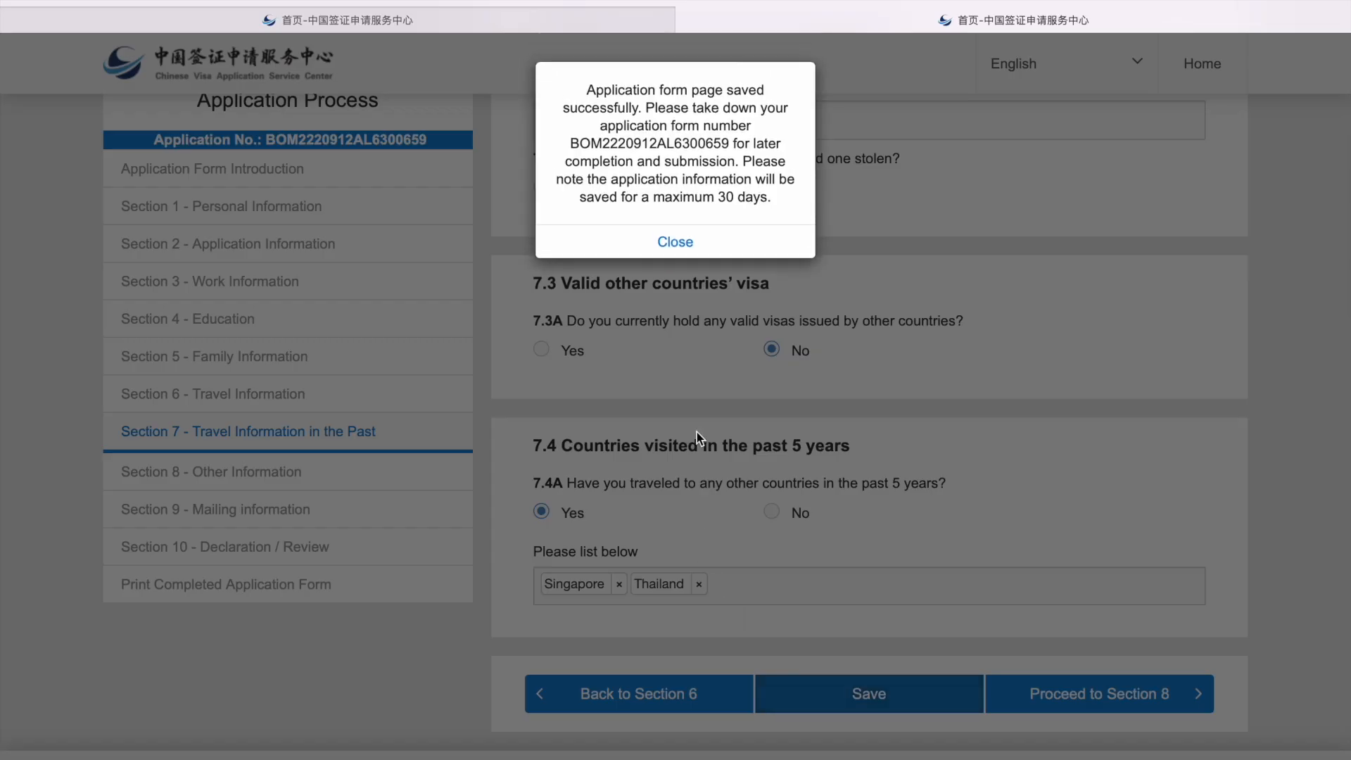
{"action": "left_click", "coordinate": [714, 242]}
{"action": "left_click", "coordinate": [1083, 698]}
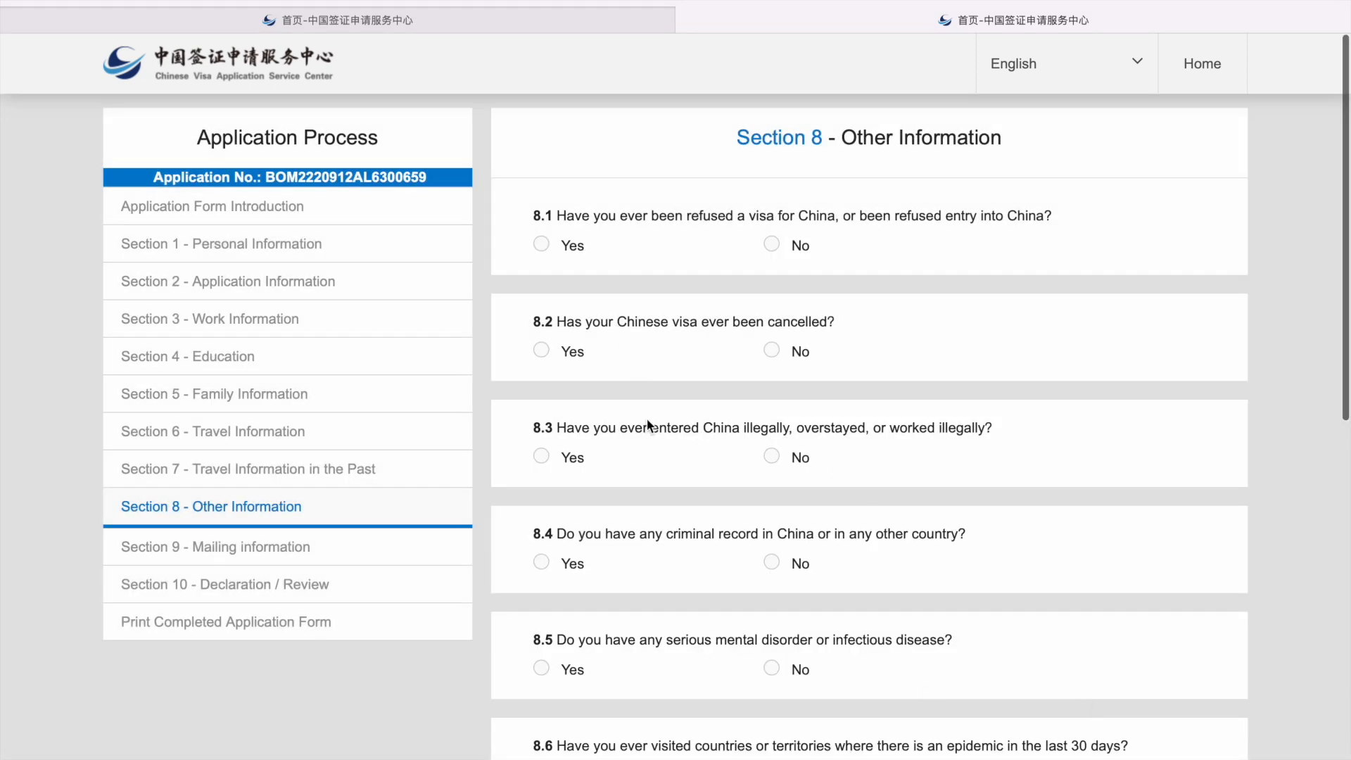
Step: Answer No to refusal, cancellation, criminal, disease, epidemic, weapons, military and paramilitary questions, then proceed to Section 9
{"action": "scroll", "coordinate": [647, 422], "scroll_direction": "down", "scroll_amount": 1}
{"action": "scroll", "coordinate": [647, 419], "scroll_direction": "down", "scroll_amount": 1}
{"action": "scroll", "coordinate": [647, 419], "scroll_direction": "up", "scroll_amount": 1}
{"action": "left_click", "coordinate": [784, 202]}
{"action": "left_click", "coordinate": [768, 303]}
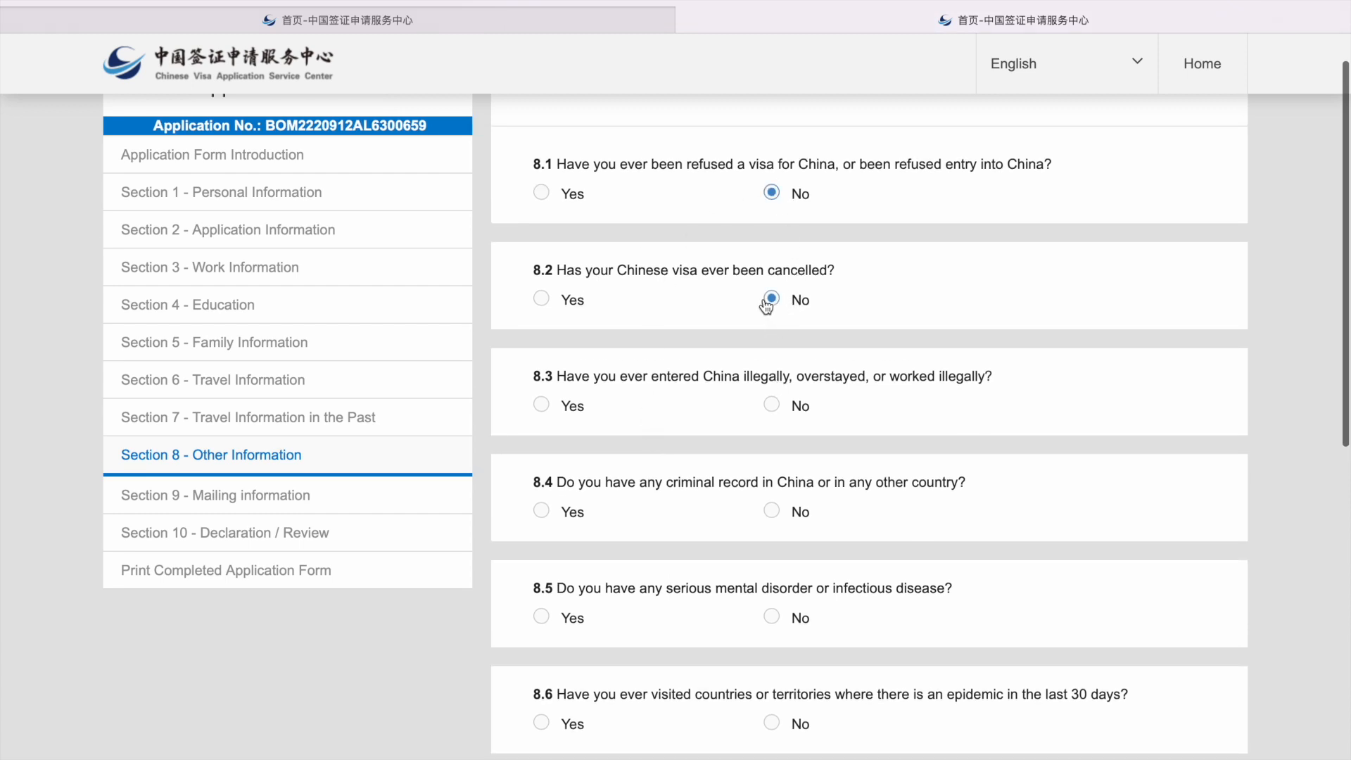
{"action": "left_click", "coordinate": [771, 511]}
{"action": "scroll", "coordinate": [775, 510], "scroll_direction": "down", "scroll_amount": 2}
{"action": "left_click", "coordinate": [771, 458]}
{"action": "left_click", "coordinate": [771, 564]}
{"action": "scroll", "coordinate": [778, 567], "scroll_direction": "down", "scroll_amount": 2}
{"action": "left_click", "coordinate": [771, 529]}
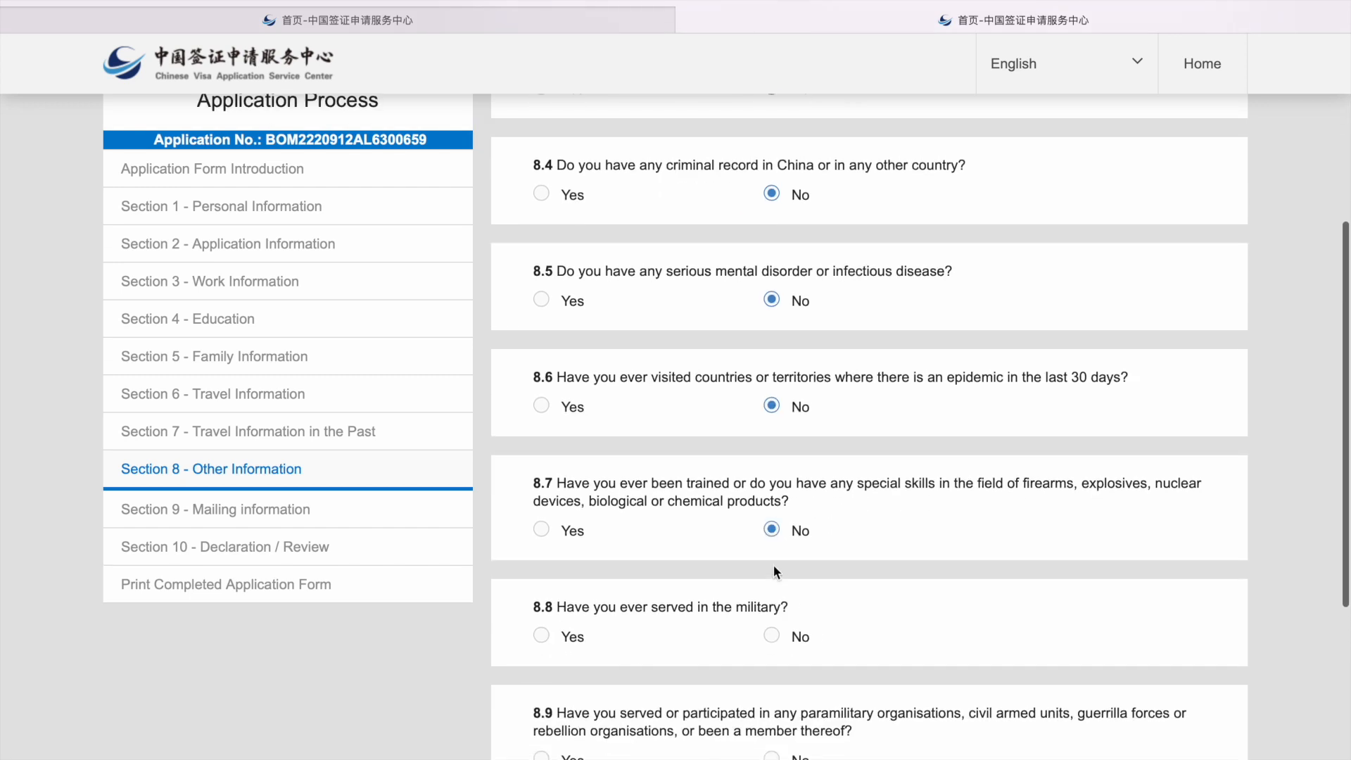
{"action": "left_click", "coordinate": [772, 646]}
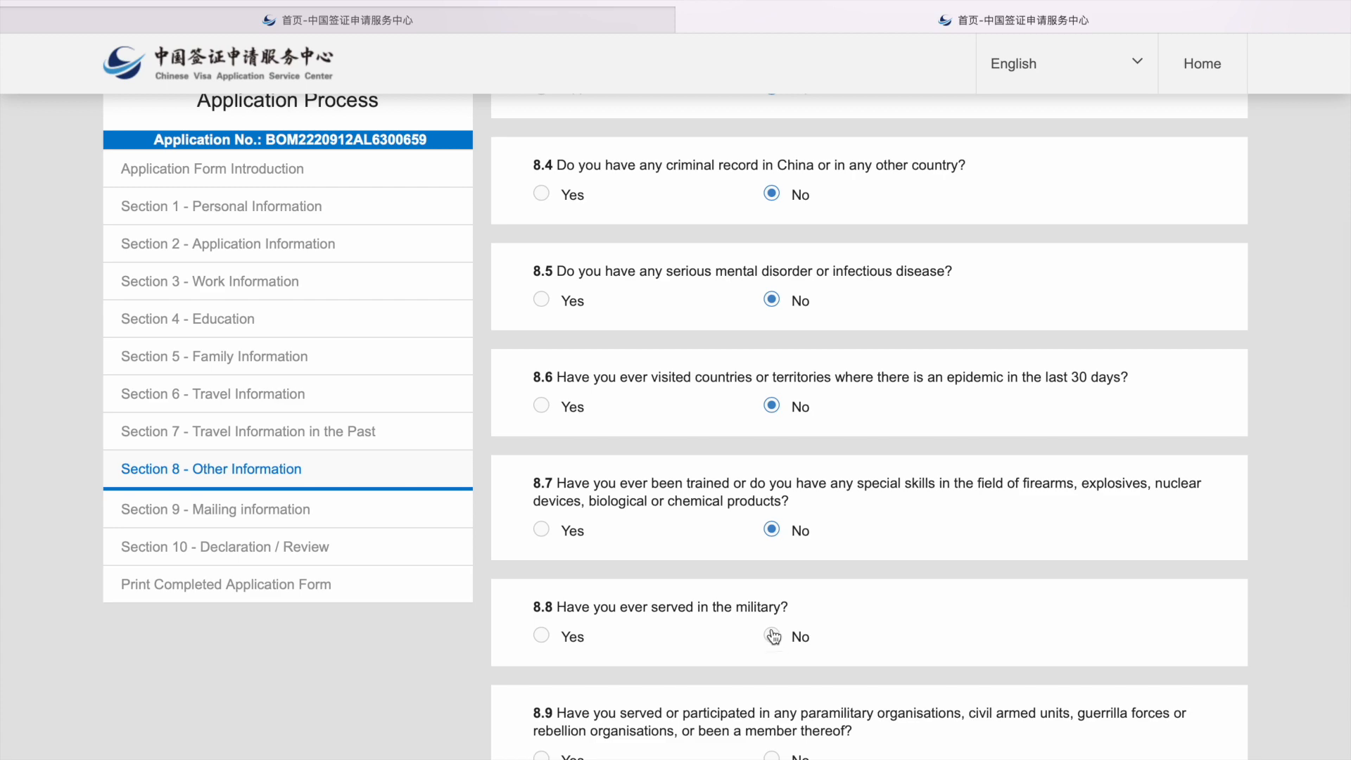
{"action": "scroll", "coordinate": [774, 654], "scroll_direction": "down", "scroll_amount": 2}
{"action": "left_click", "coordinate": [773, 584]}
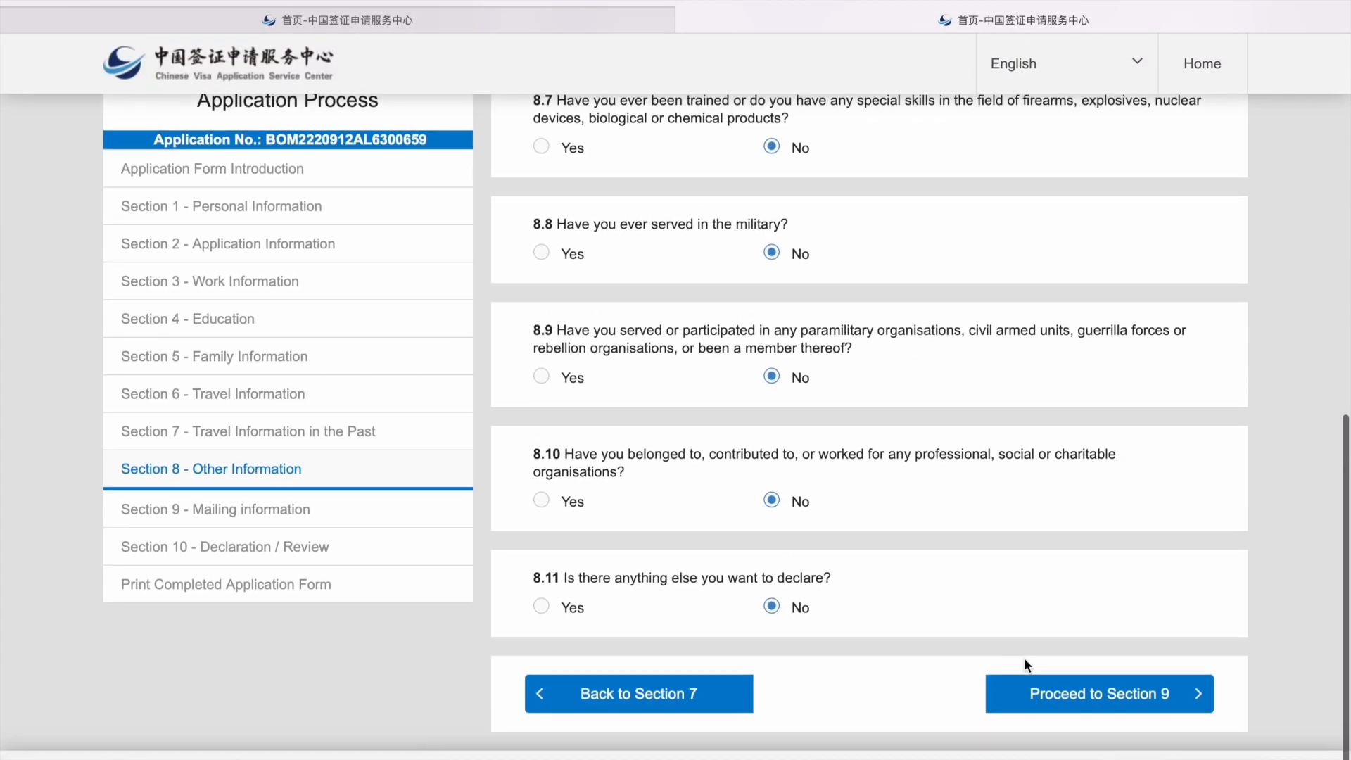
{"action": "left_click", "coordinate": [1035, 695]}
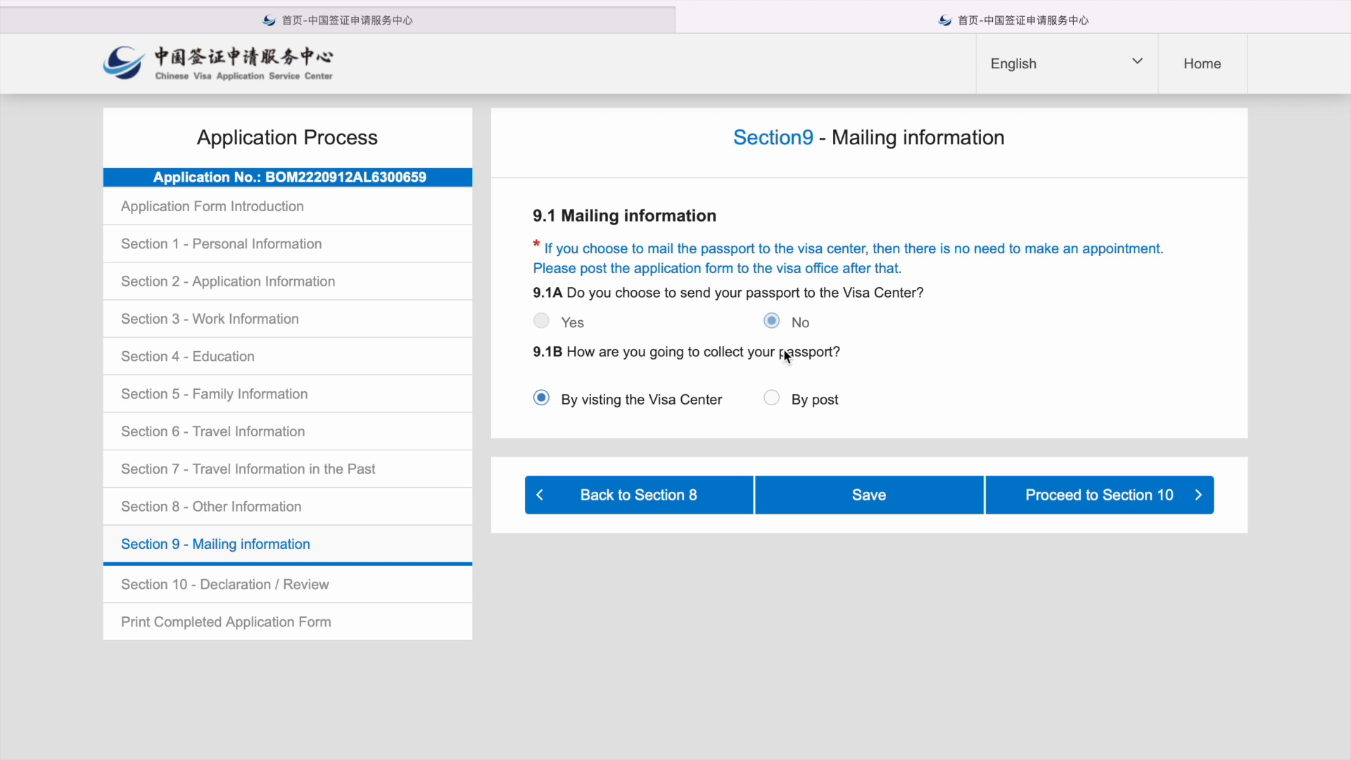
Step: Choose passport return by post with India as the mailing country
{"action": "left_click", "coordinate": [773, 399]}
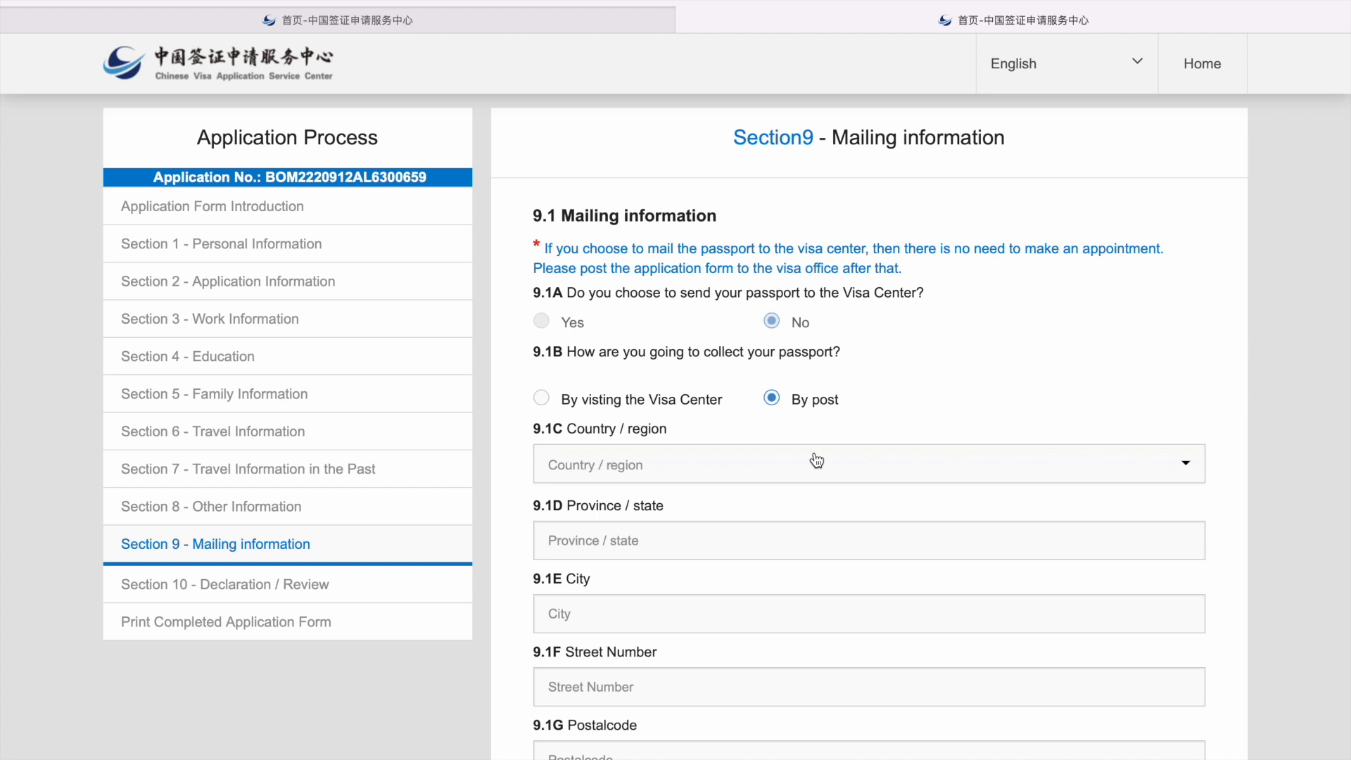
{"action": "scroll", "coordinate": [816, 460], "scroll_direction": "down", "scroll_amount": 2}
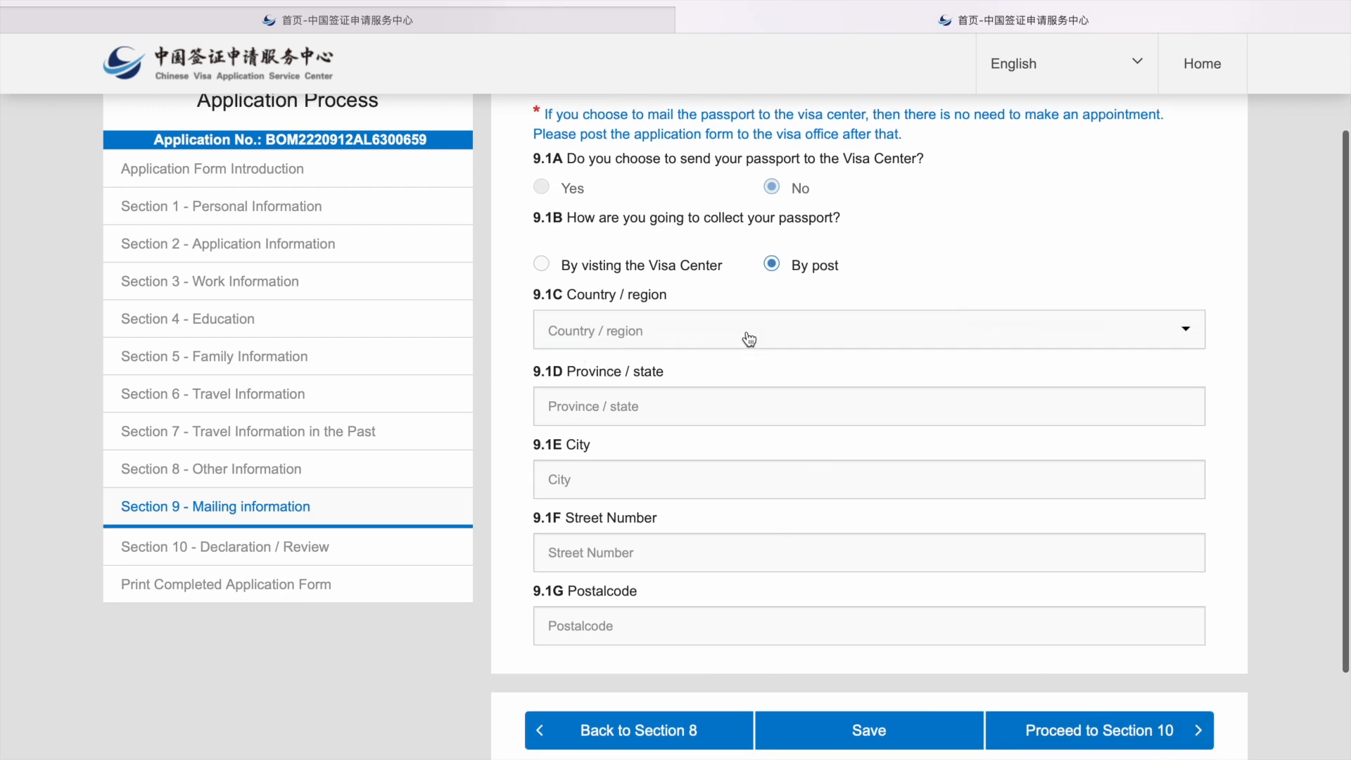
{"action": "left_click", "coordinate": [748, 340]}
{"action": "type", "text": "IN"}
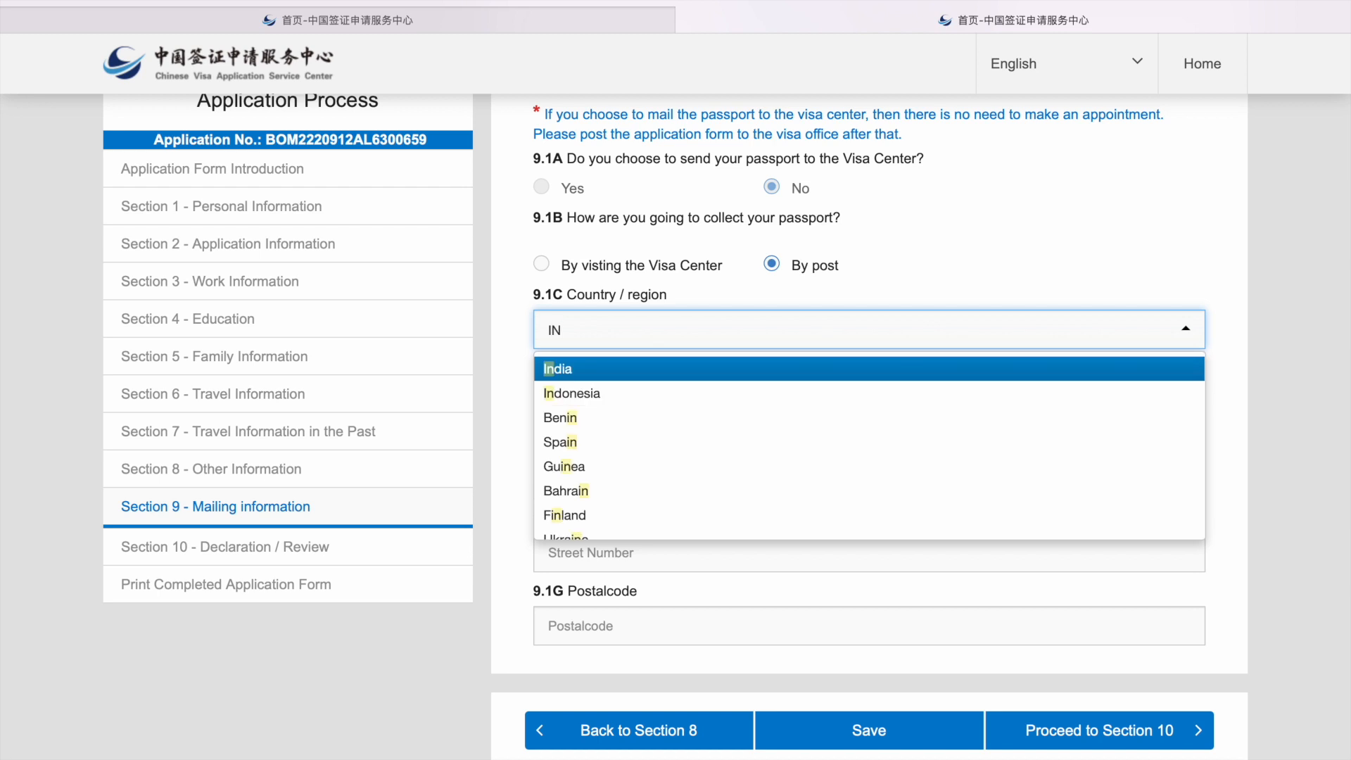
{"action": "key", "text": "Return"}
Step: Fill Province, City and Street with NA and enter the mailing postal code
{"action": "left_click", "coordinate": [594, 391]}
{"action": "type", "text": "NA"}
{"action": "key", "text": "Tab"}
{"action": "type", "text": "NA"}
{"action": "key", "text": "Tab"}
{"action": "type", "text": "NA"}
{"action": "key", "text": "Tab"}
{"action": "type", "text": "NA"}
{"action": "key", "text": "BackSpace"}
{"action": "key", "text": "BackSpace"}
{"action": "type", "text": "53W7R"}
{"action": "key", "text": "BackSpace"}
{"action": "key", "text": "BackSpace"}
{"action": "key", "text": "BackSpace"}
{"action": "type", "text": "0083"}
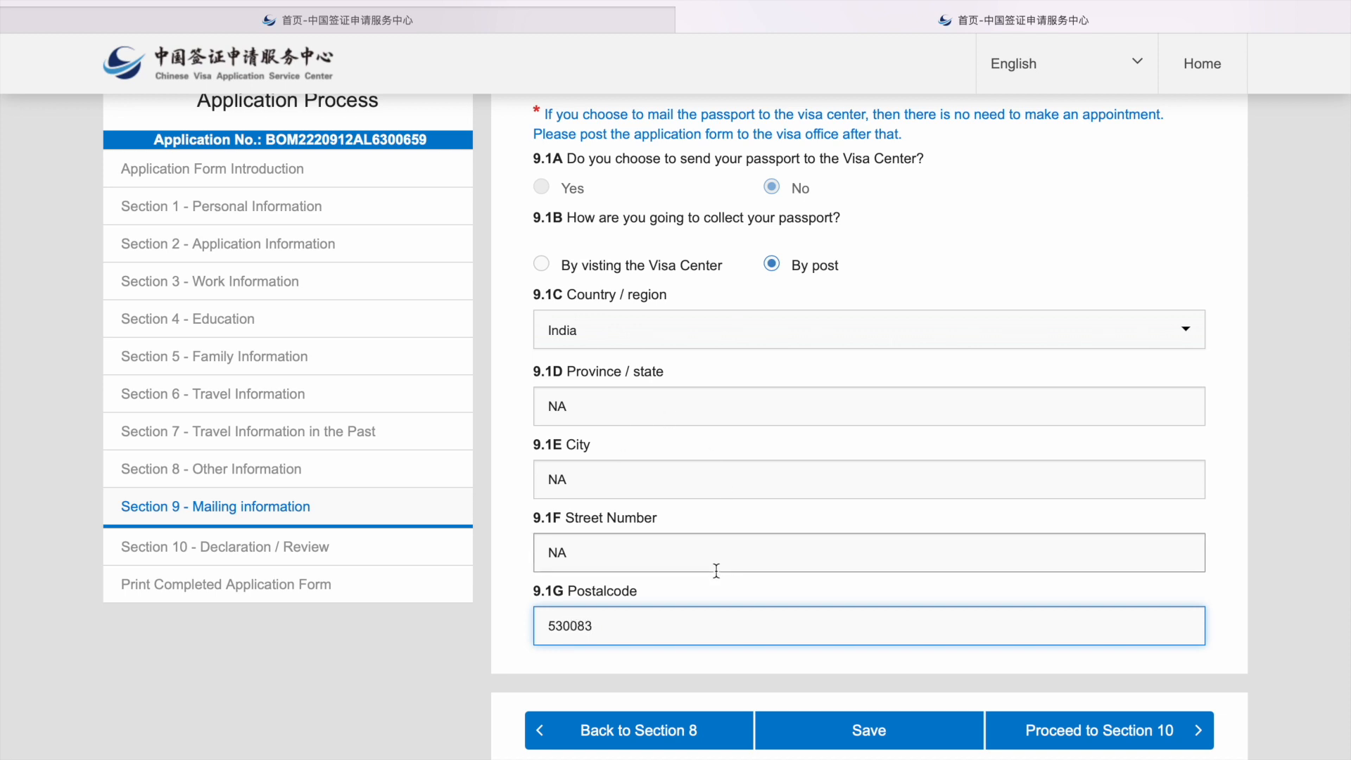
Step: Save Section 9 and proceed to the Section 10 review
{"action": "left_click", "coordinate": [801, 730]}
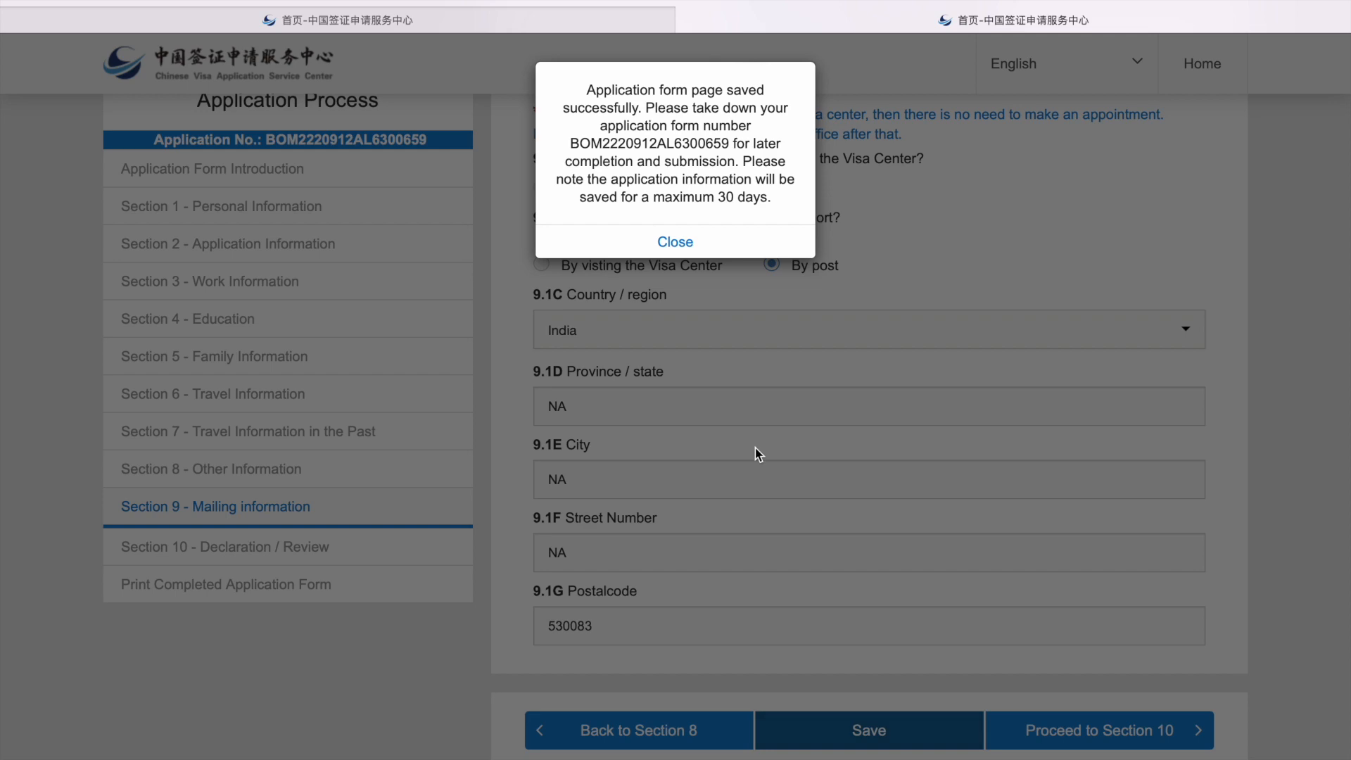
{"action": "left_click", "coordinate": [676, 243]}
{"action": "left_click", "coordinate": [1103, 733]}
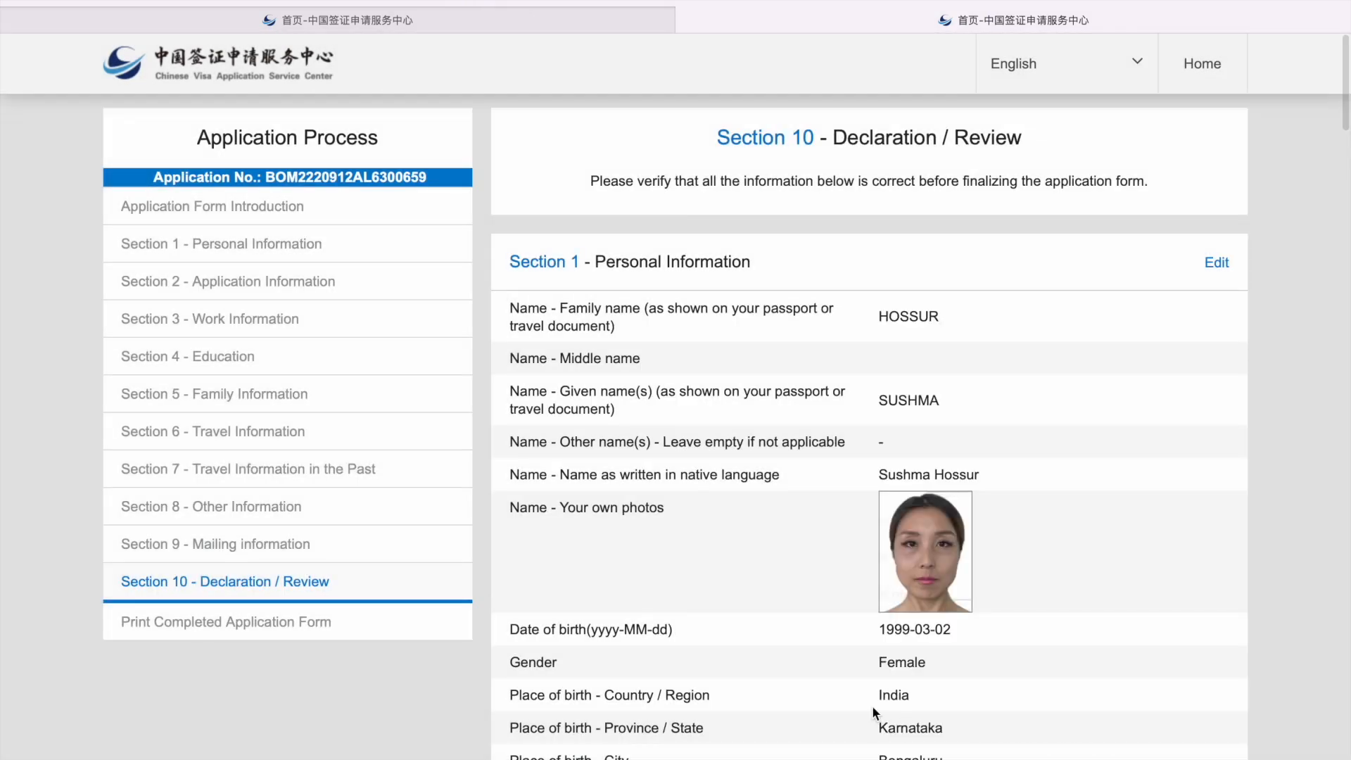
Step: Review the application, select Personal application, and accept the declaration
{"action": "scroll", "coordinate": [871, 705], "scroll_direction": "down", "scroll_amount": 2}
{"action": "scroll", "coordinate": [872, 704], "scroll_direction": "down", "scroll_amount": 5}
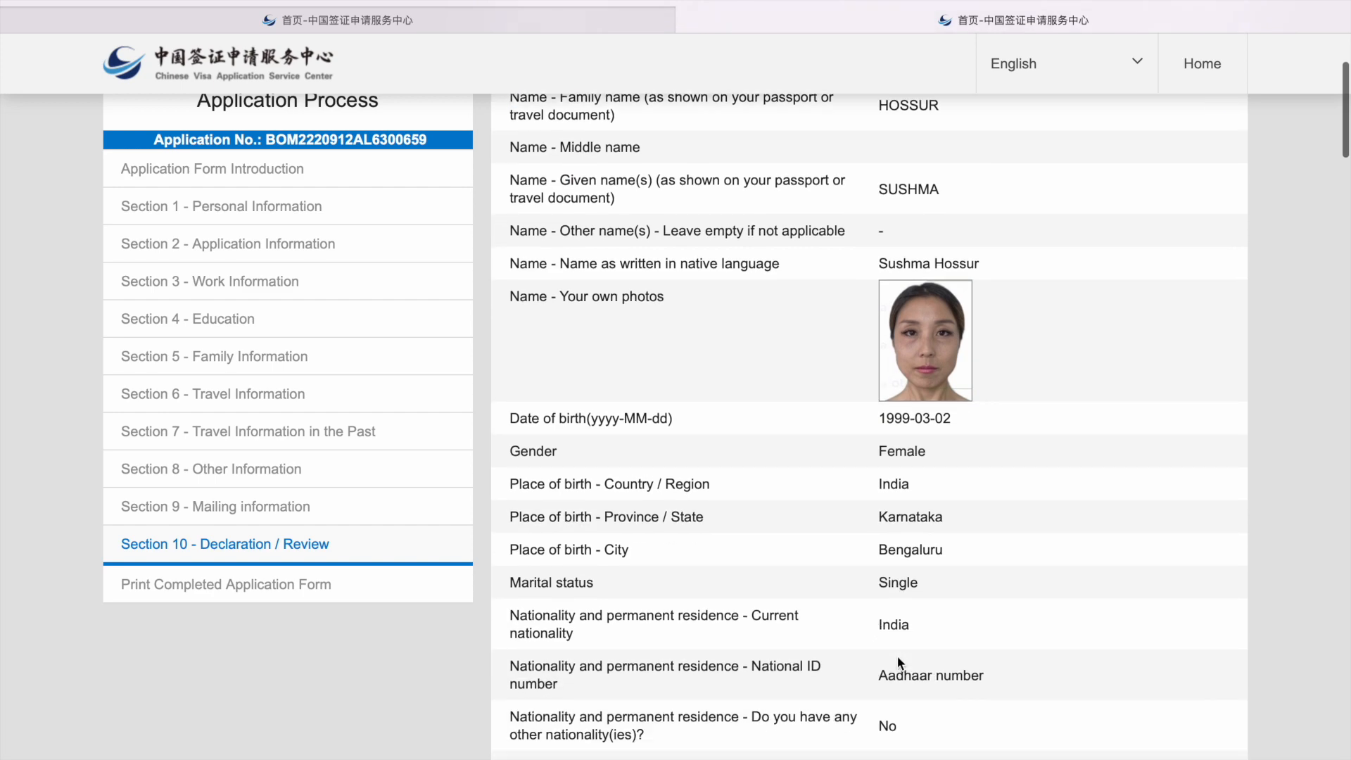
{"action": "scroll", "coordinate": [942, 578], "scroll_direction": "down", "scroll_amount": 8}
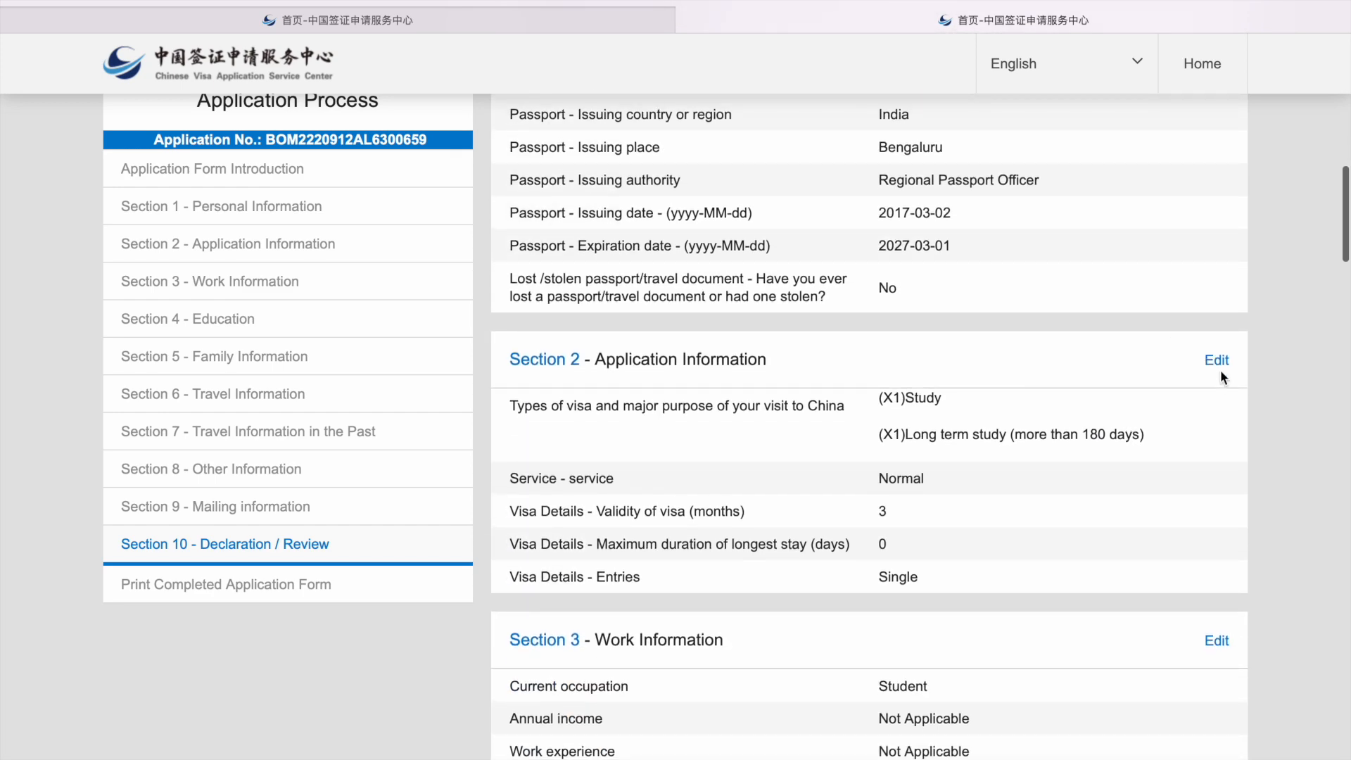
{"action": "scroll", "coordinate": [1192, 410], "scroll_direction": "down", "scroll_amount": 13}
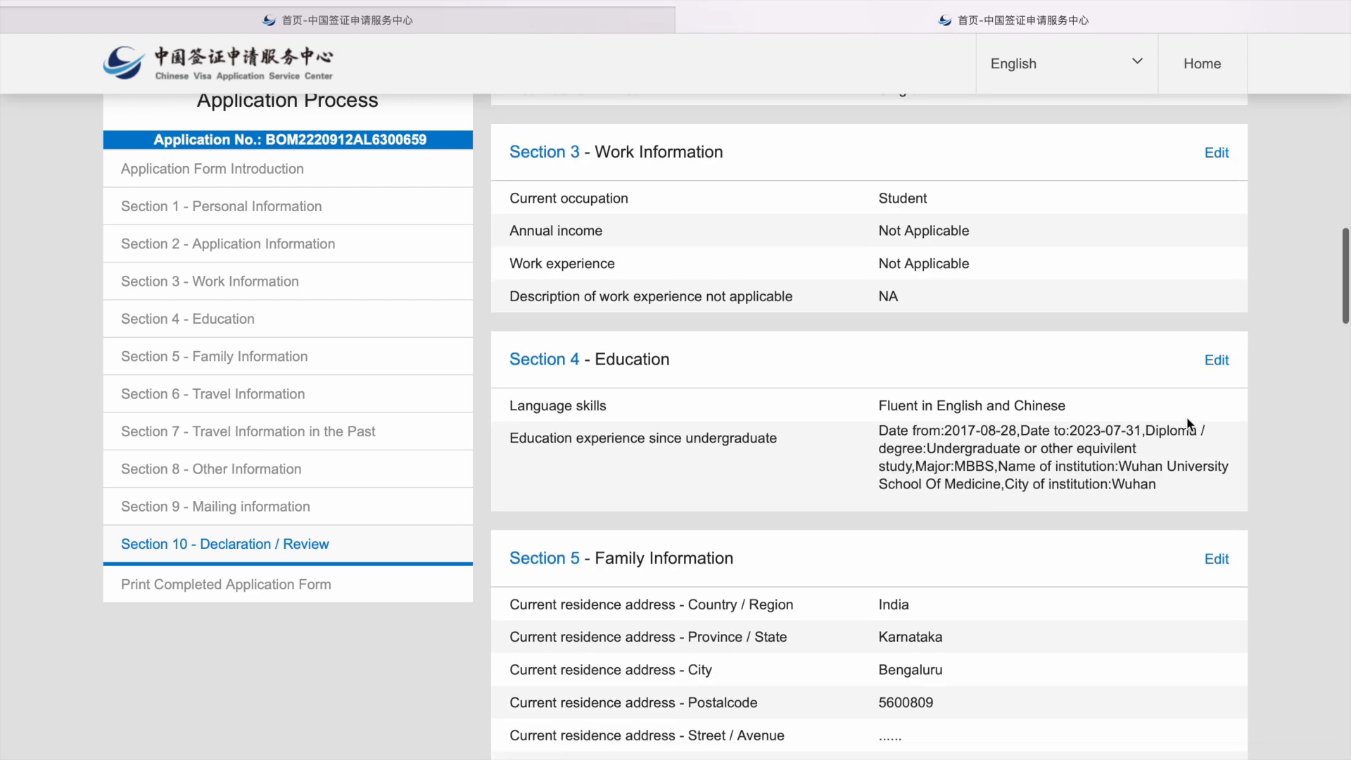
{"action": "scroll", "coordinate": [1186, 417], "scroll_direction": "down", "scroll_amount": 20}
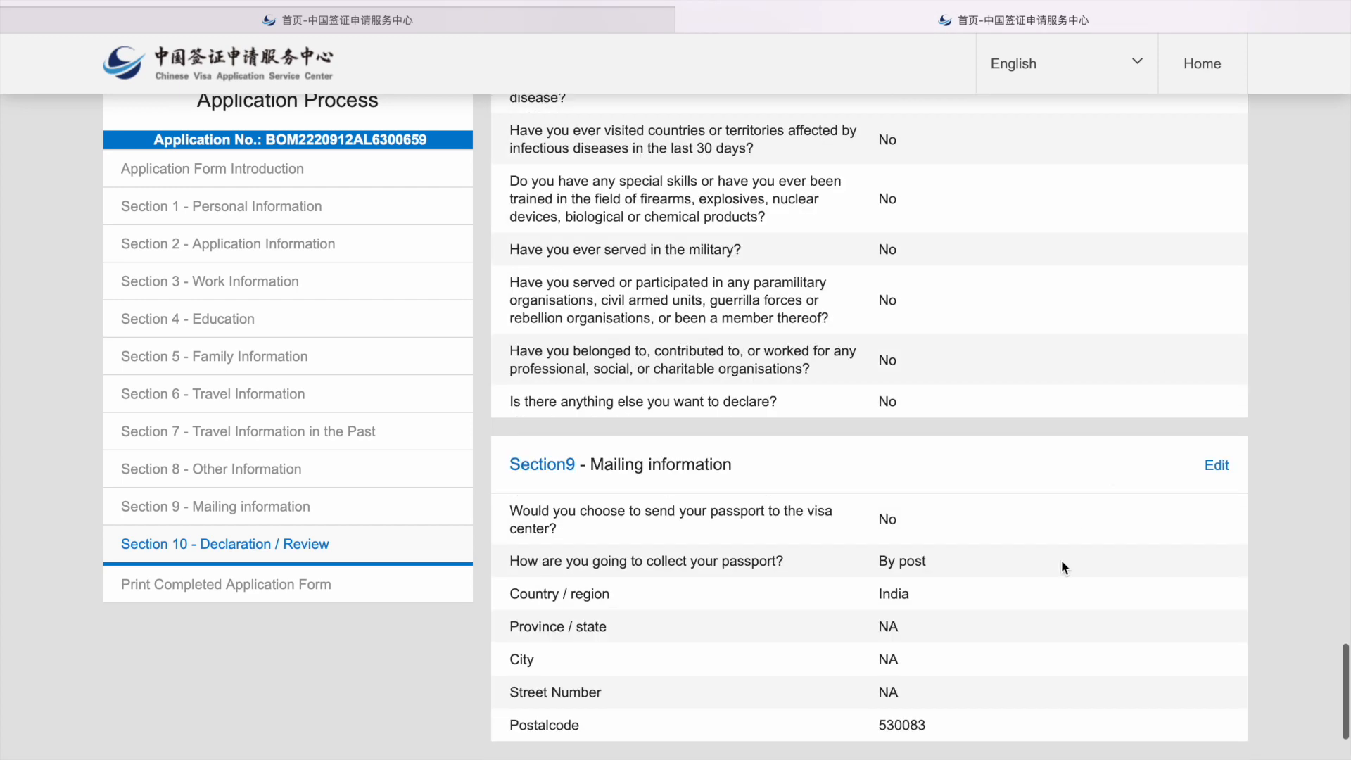
{"action": "scroll", "coordinate": [1057, 568], "scroll_direction": "down", "scroll_amount": 4}
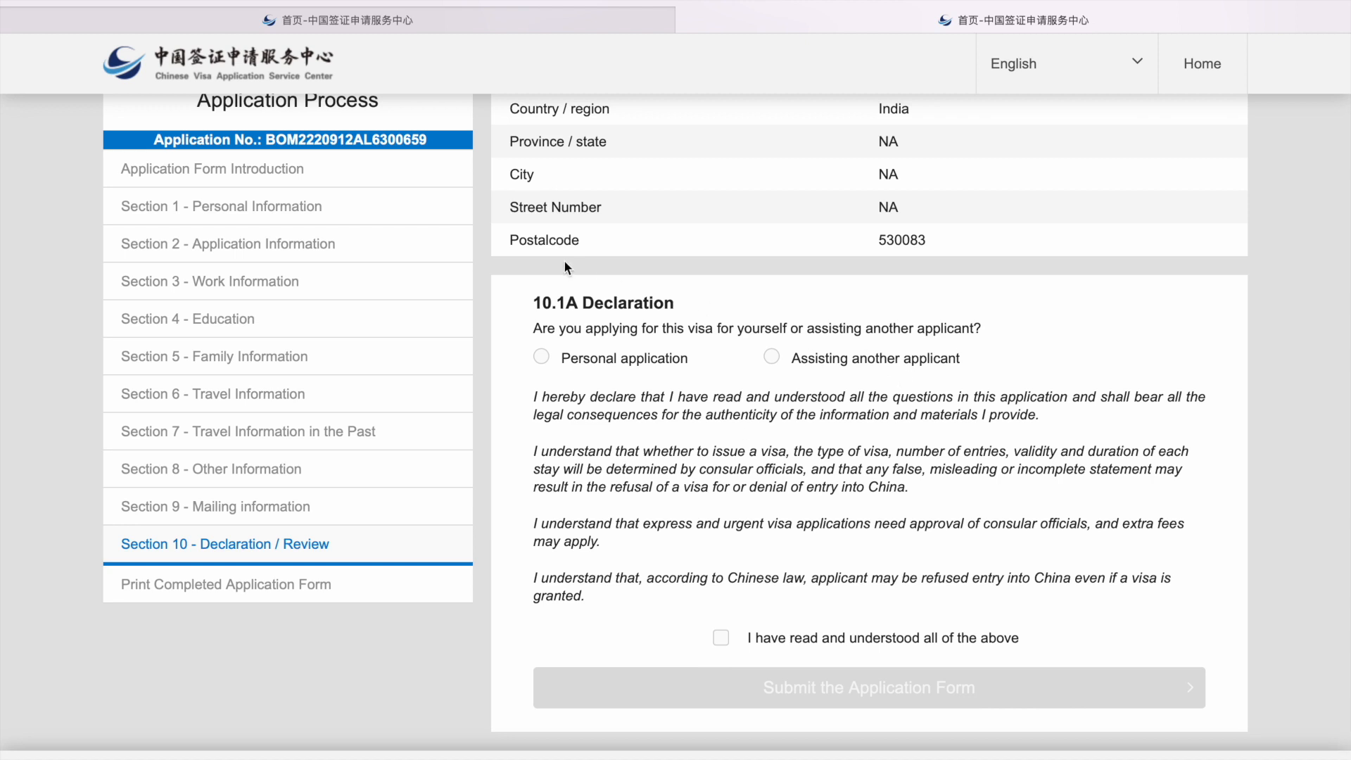
{"action": "left_click", "coordinate": [541, 358]}
{"action": "left_click", "coordinate": [721, 638]}
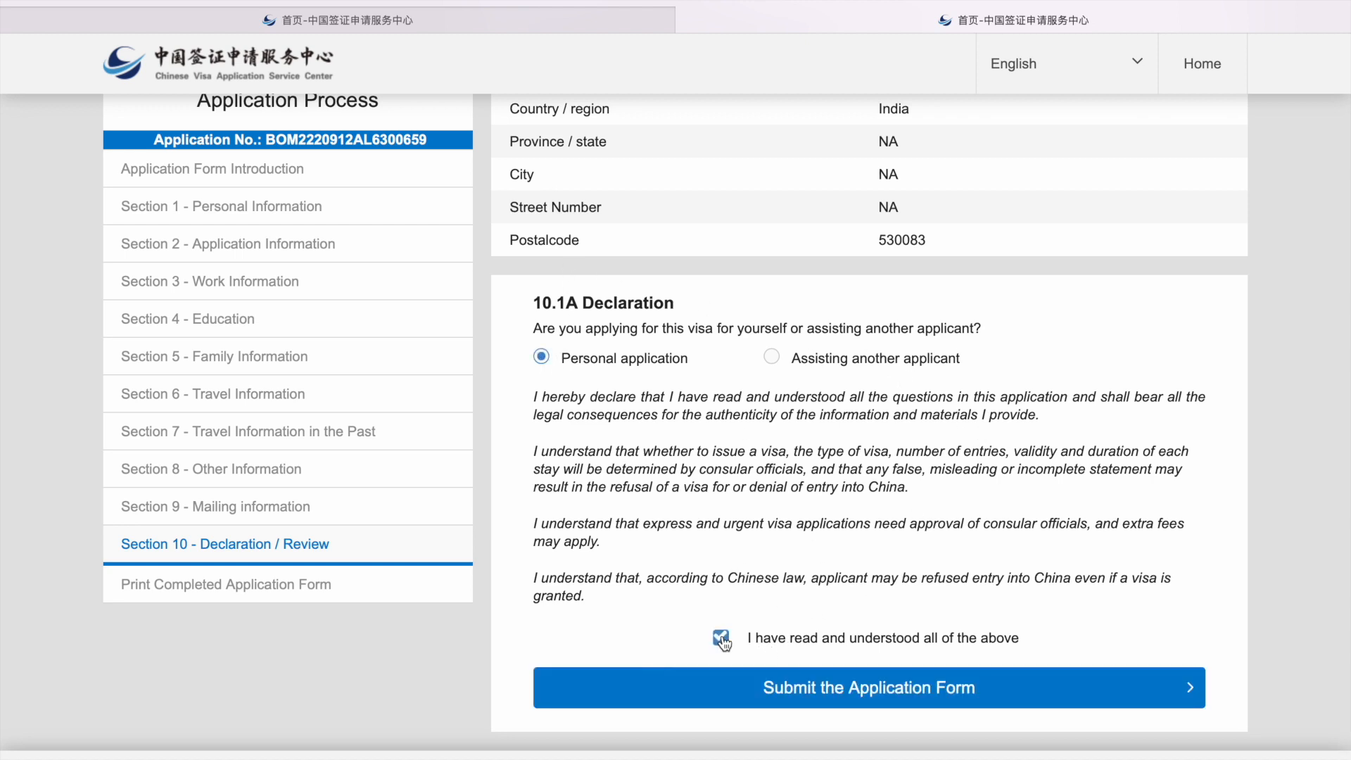
Step: Submit and confirm the application, then acknowledge the form number to unlock downloads
{"action": "left_click", "coordinate": [757, 699]}
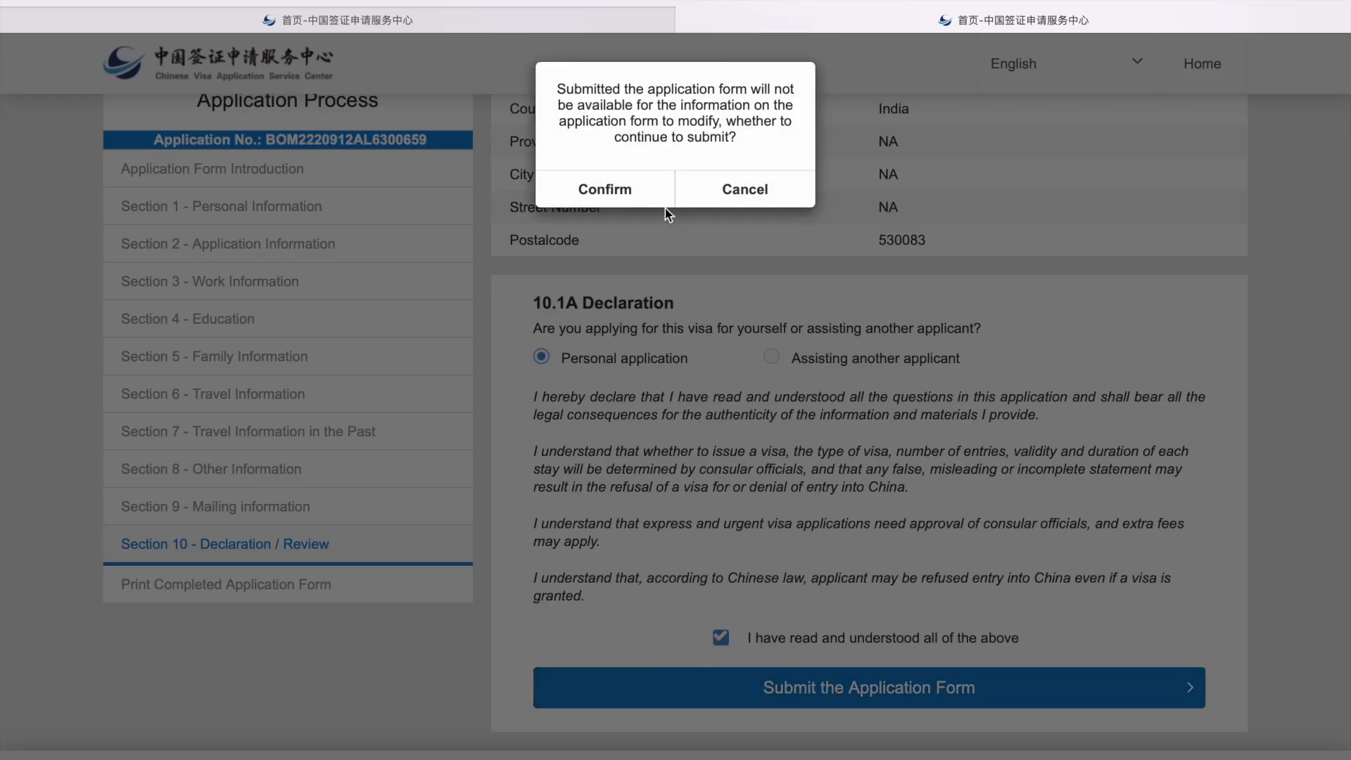
{"action": "left_click", "coordinate": [666, 189]}
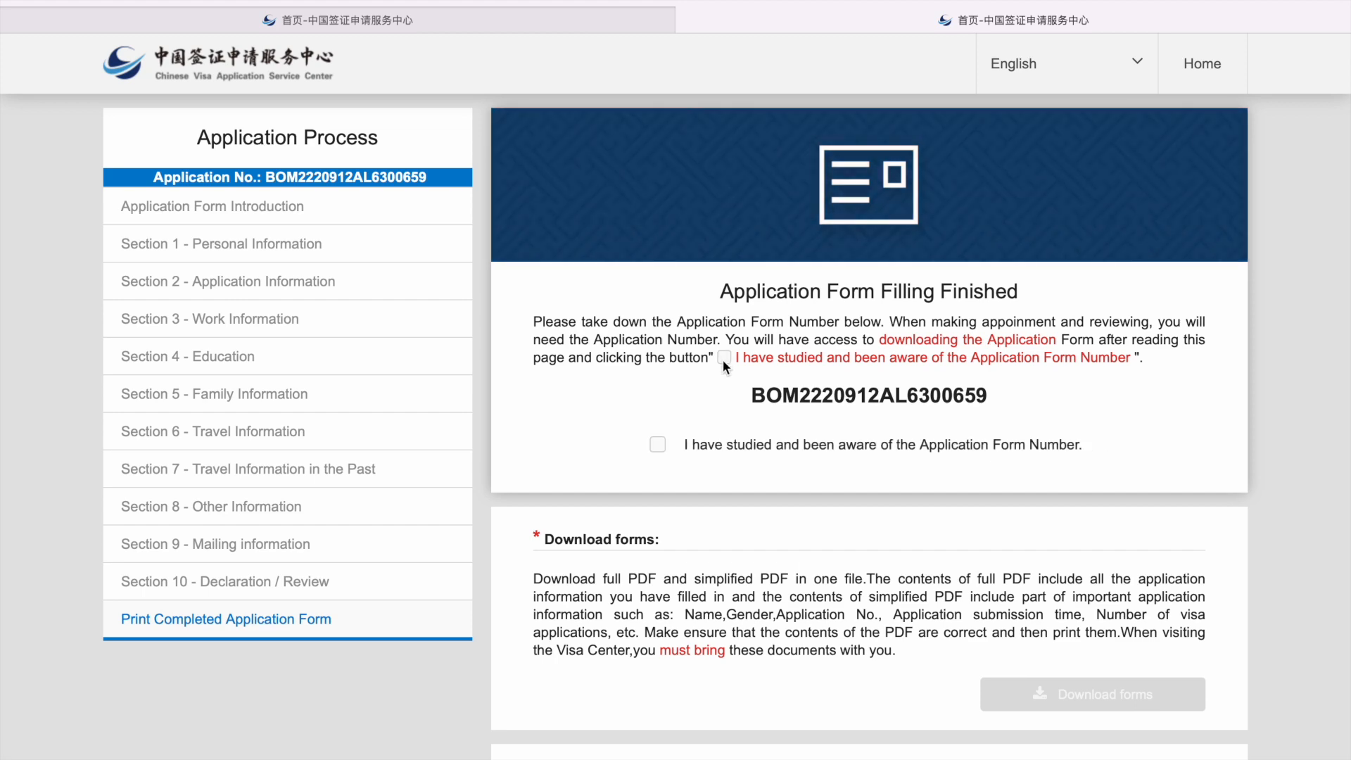
{"action": "left_click", "coordinate": [657, 445]}
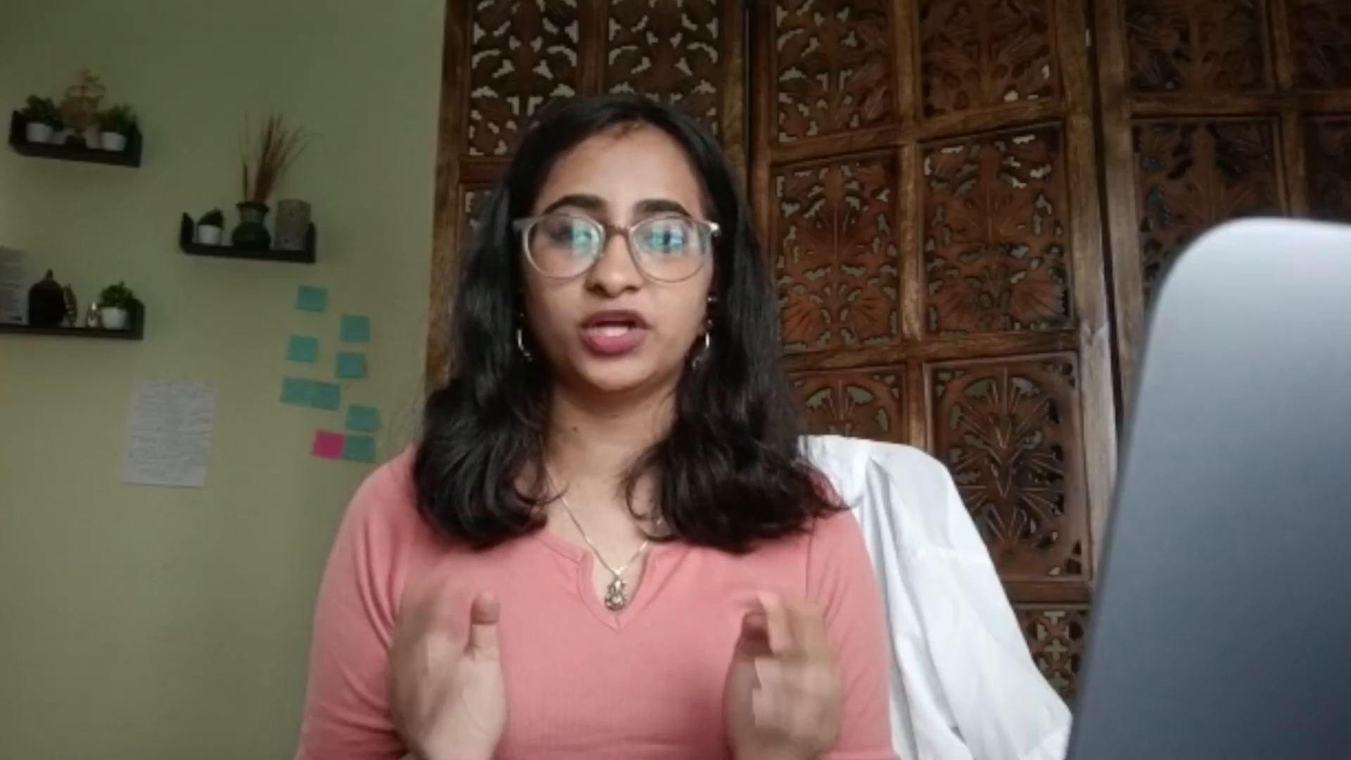